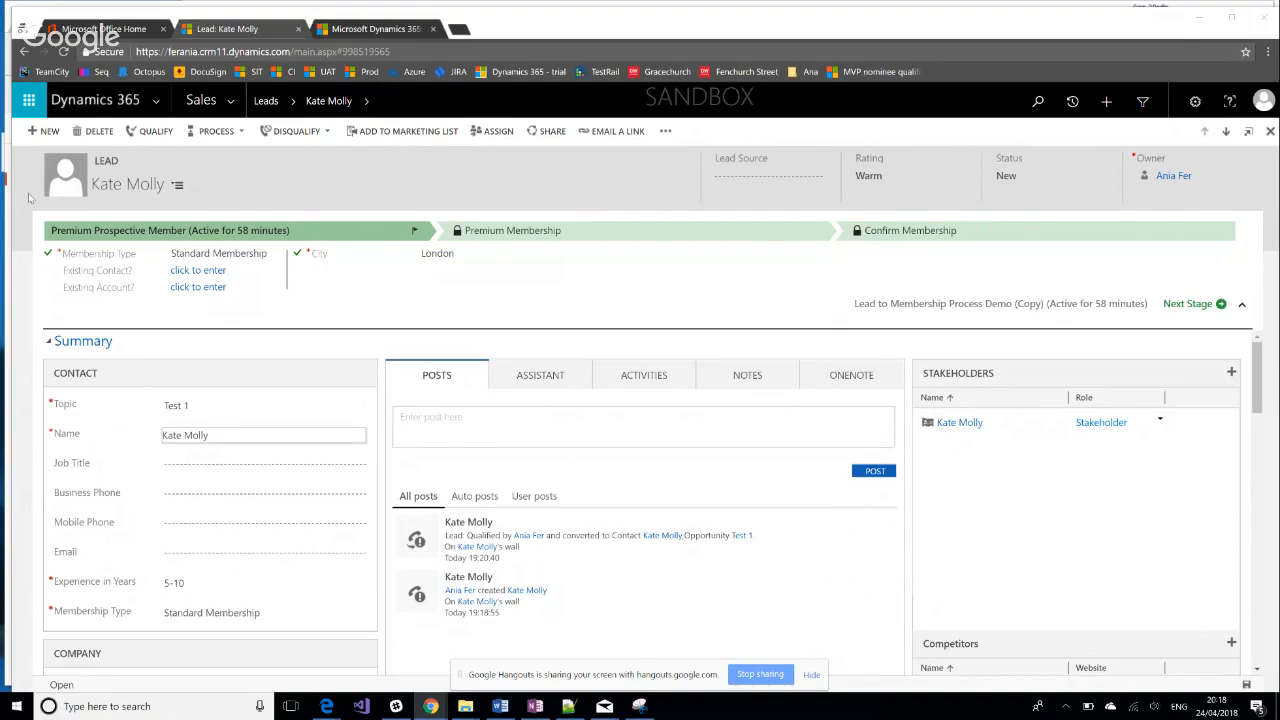
Leave the open lead record for the leads list and try to reopen a recently viewed lead
left_click(263, 101)
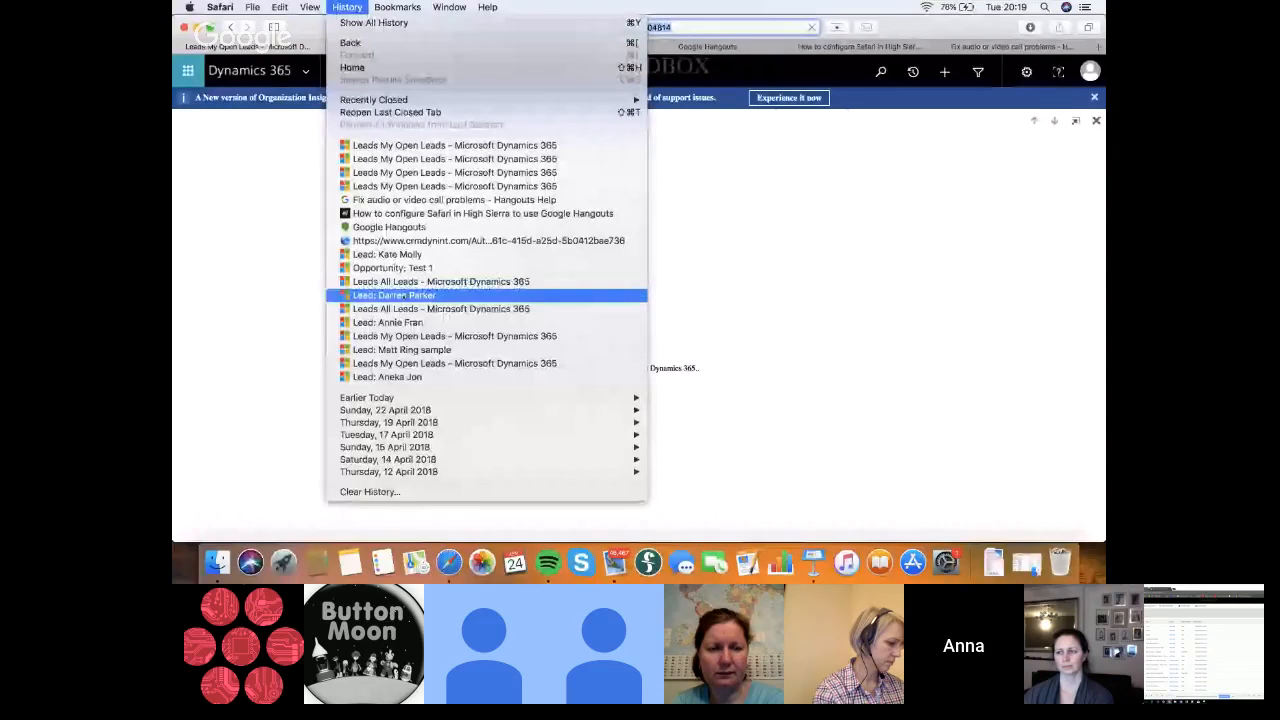
left_click(402, 296)
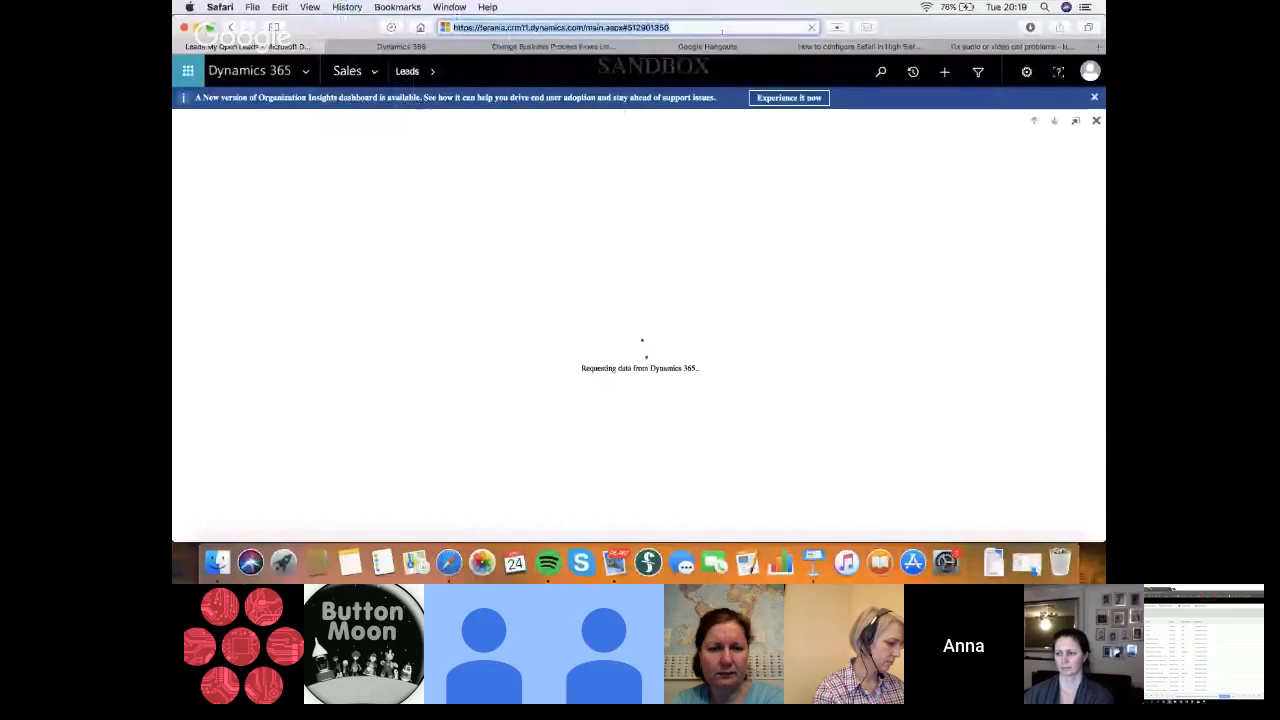
left_click(433, 71)
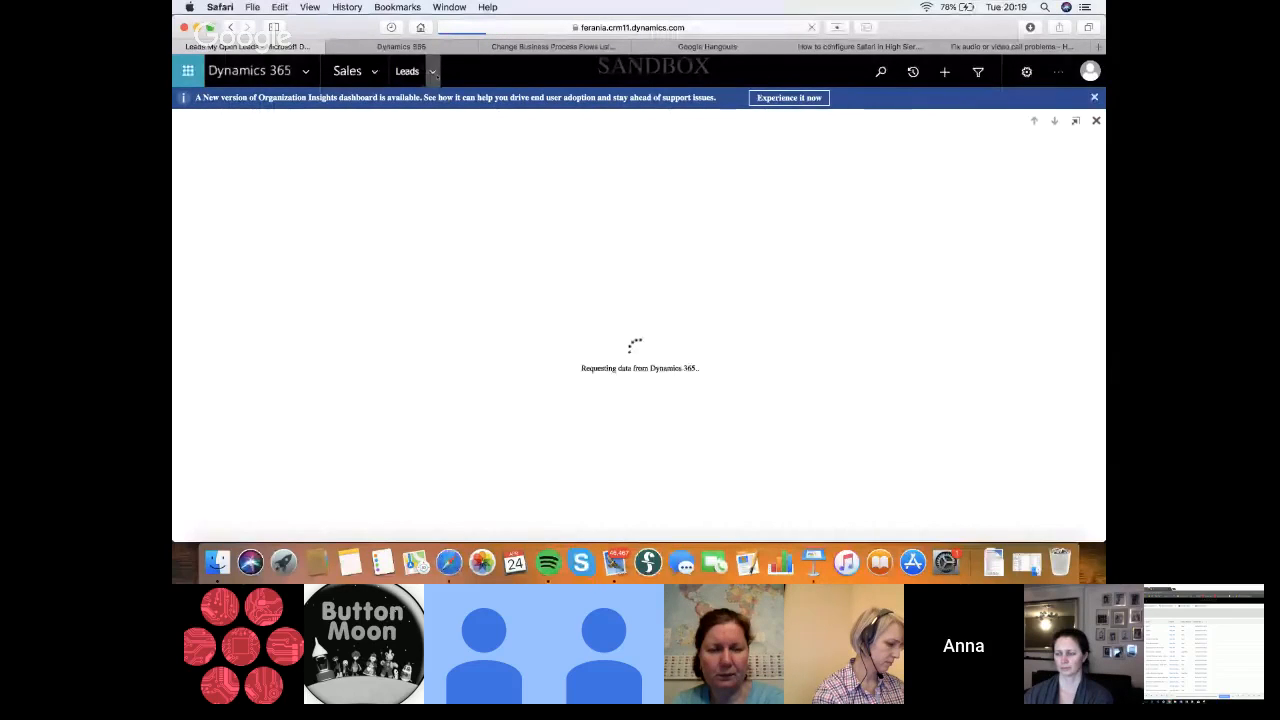
left_click(433, 72)
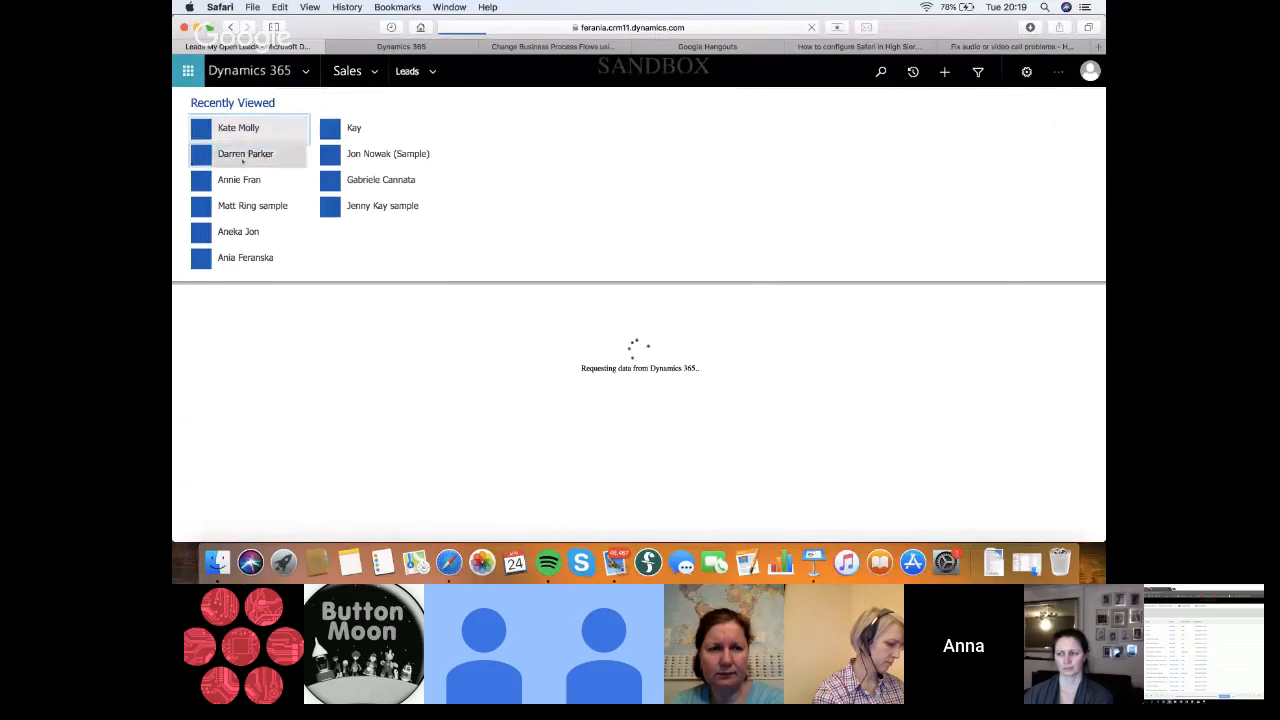
Try to open Solutions in the Settings area and dismiss the Apps for Dynamics 365 notification
left_click(371, 74)
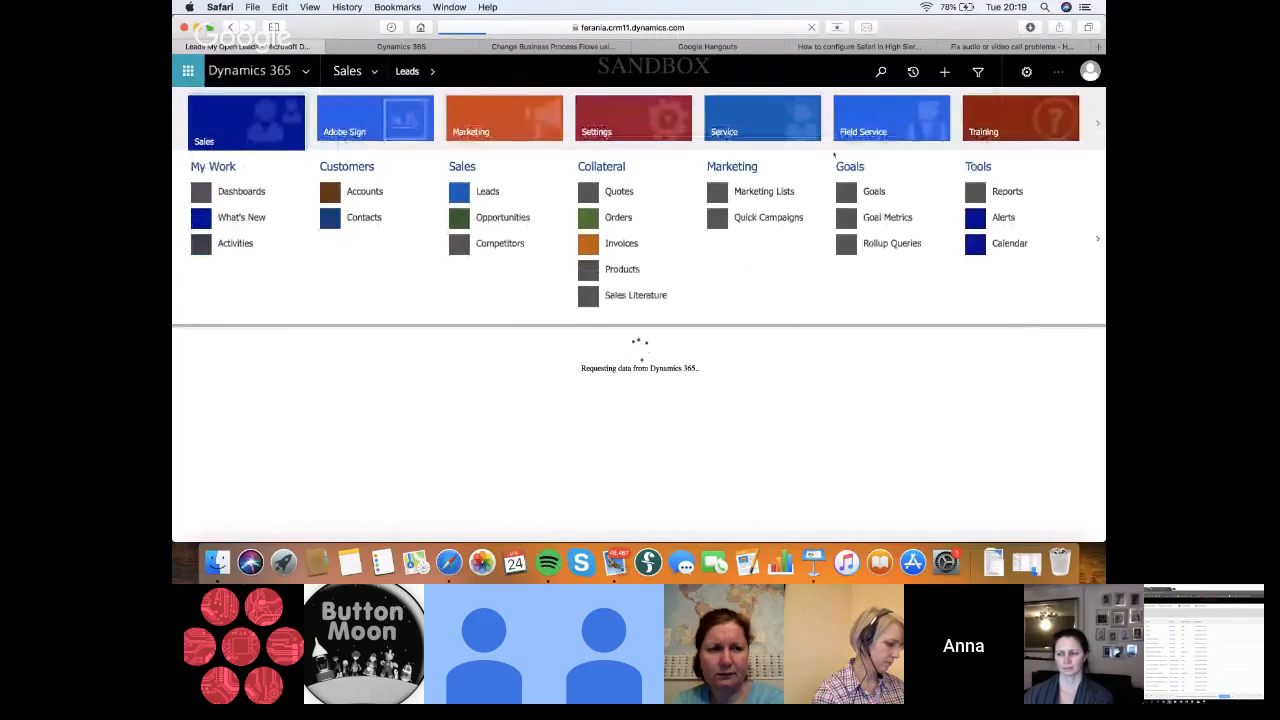
left_click(633, 118)
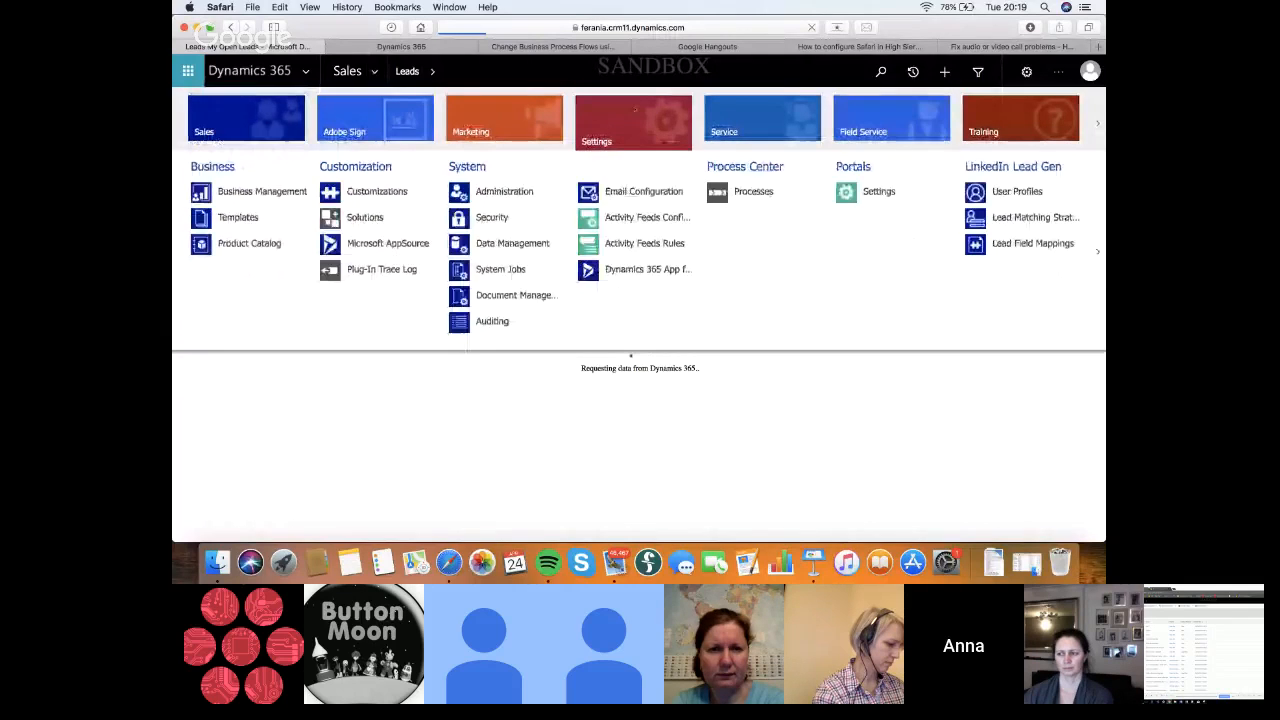
left_click(365, 217)
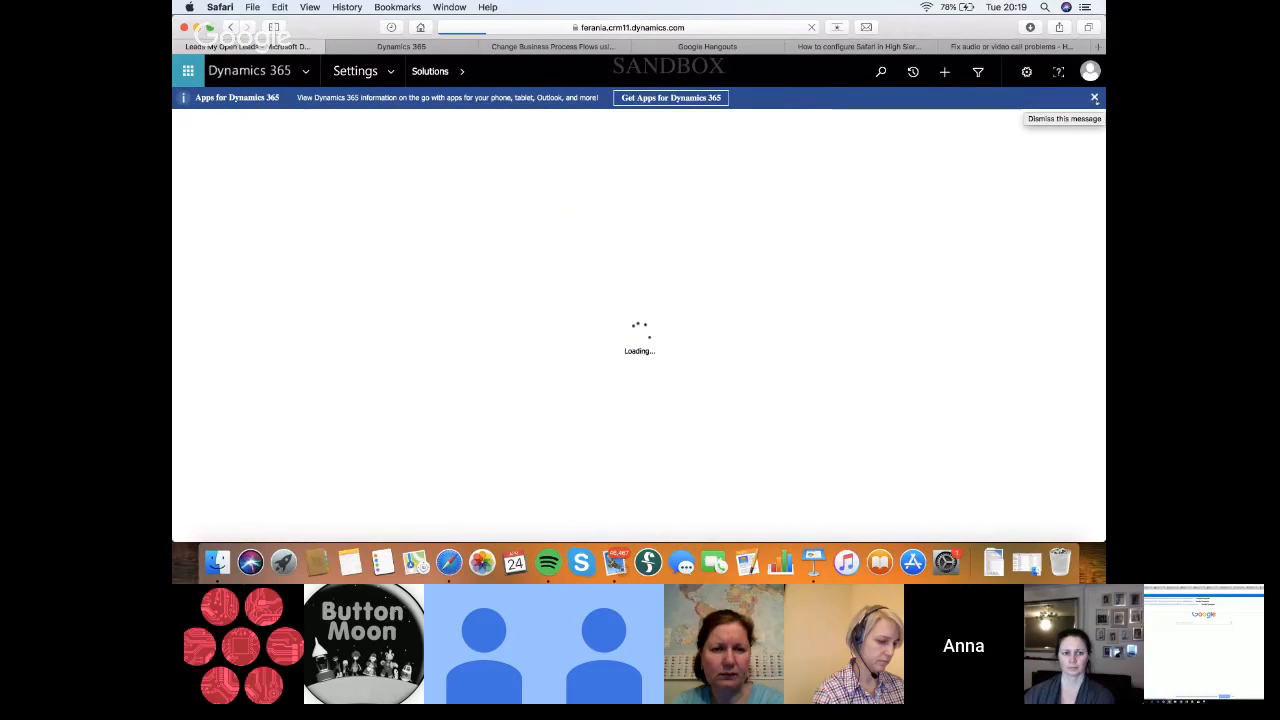
left_click(1094, 97)
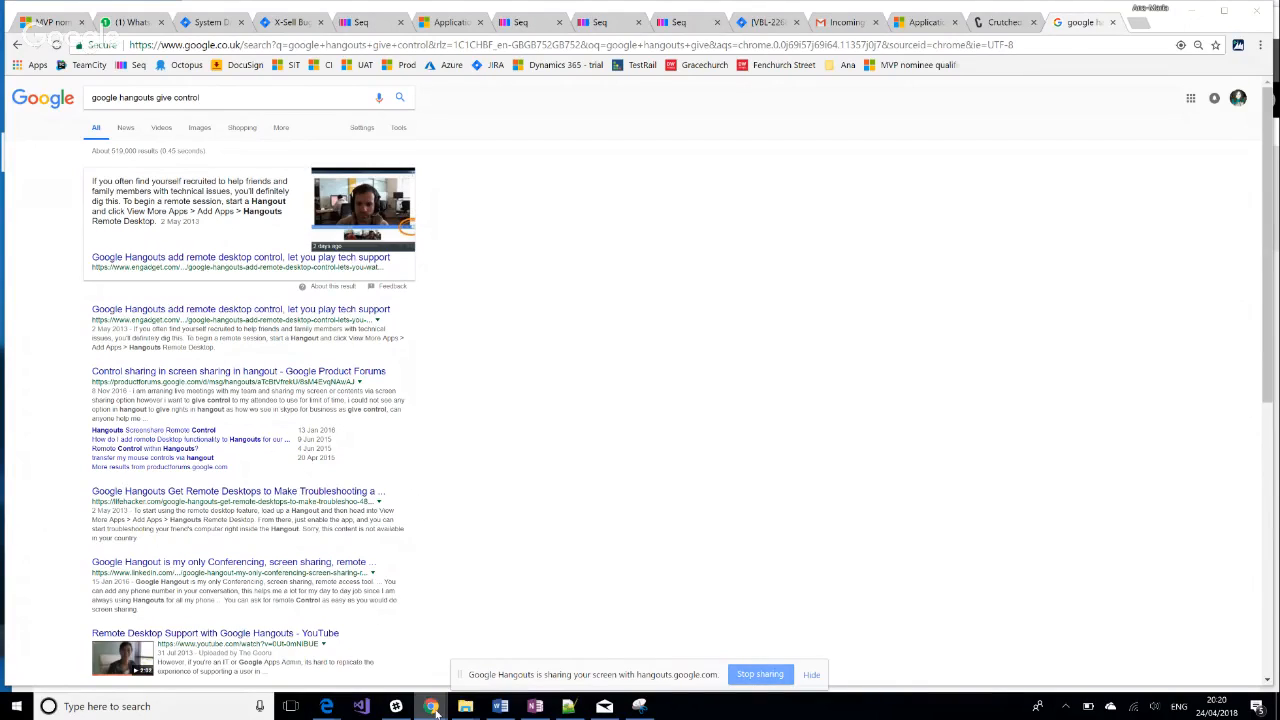
Switch to the Chrome window with the All Leads list and open neilparkhurst.com in a new tab
mouse_move(435, 710)
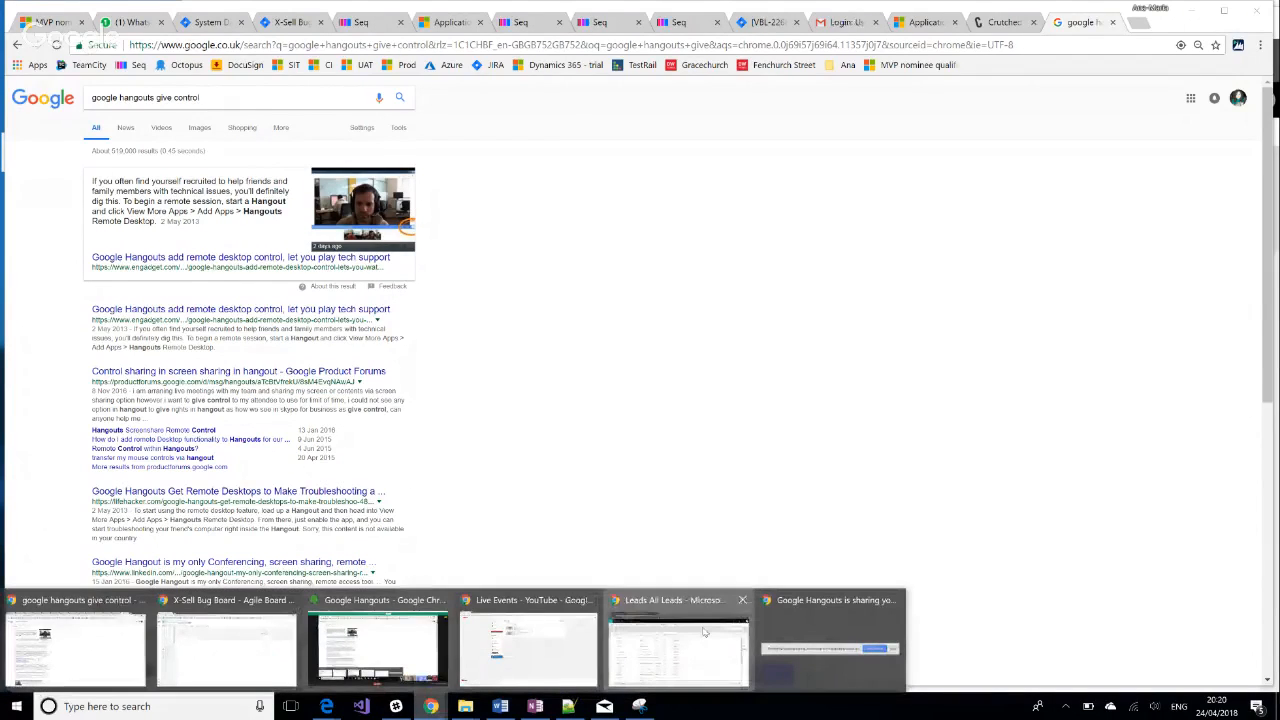
left_click(684, 650)
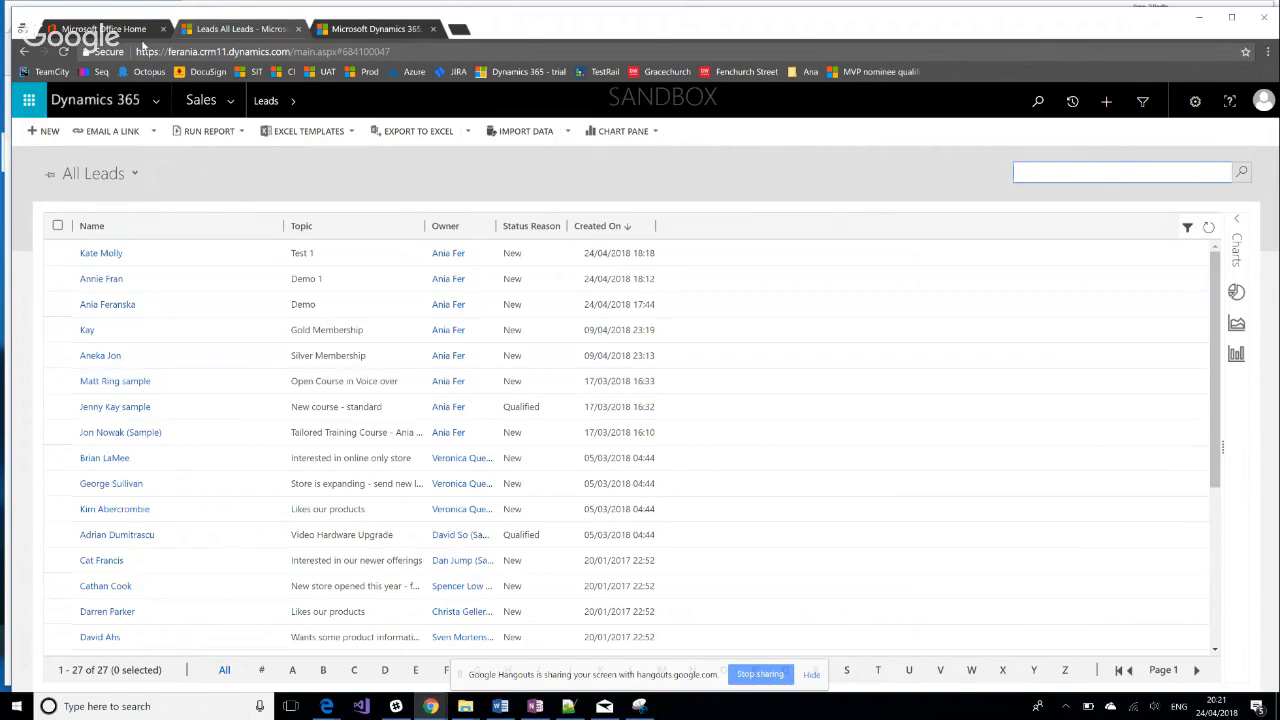
left_click(437, 710)
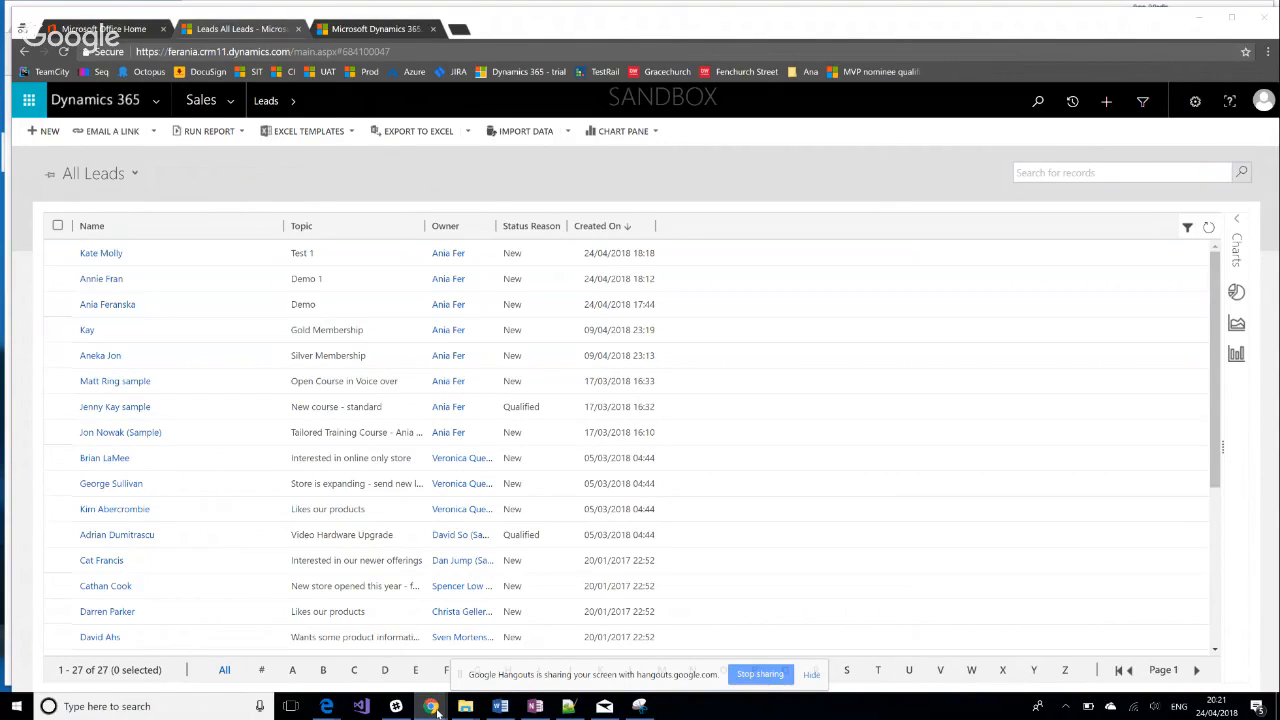
left_click(459, 29)
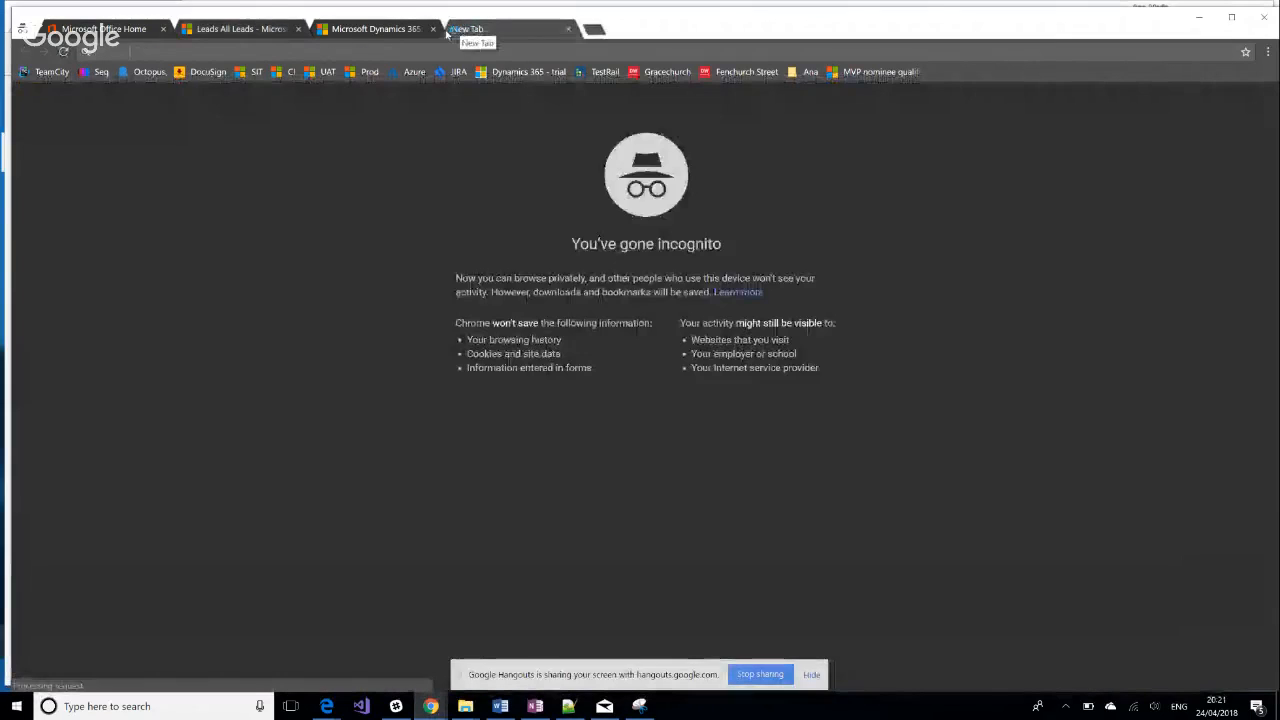
type("neilparkhurst.com")
key("Return")
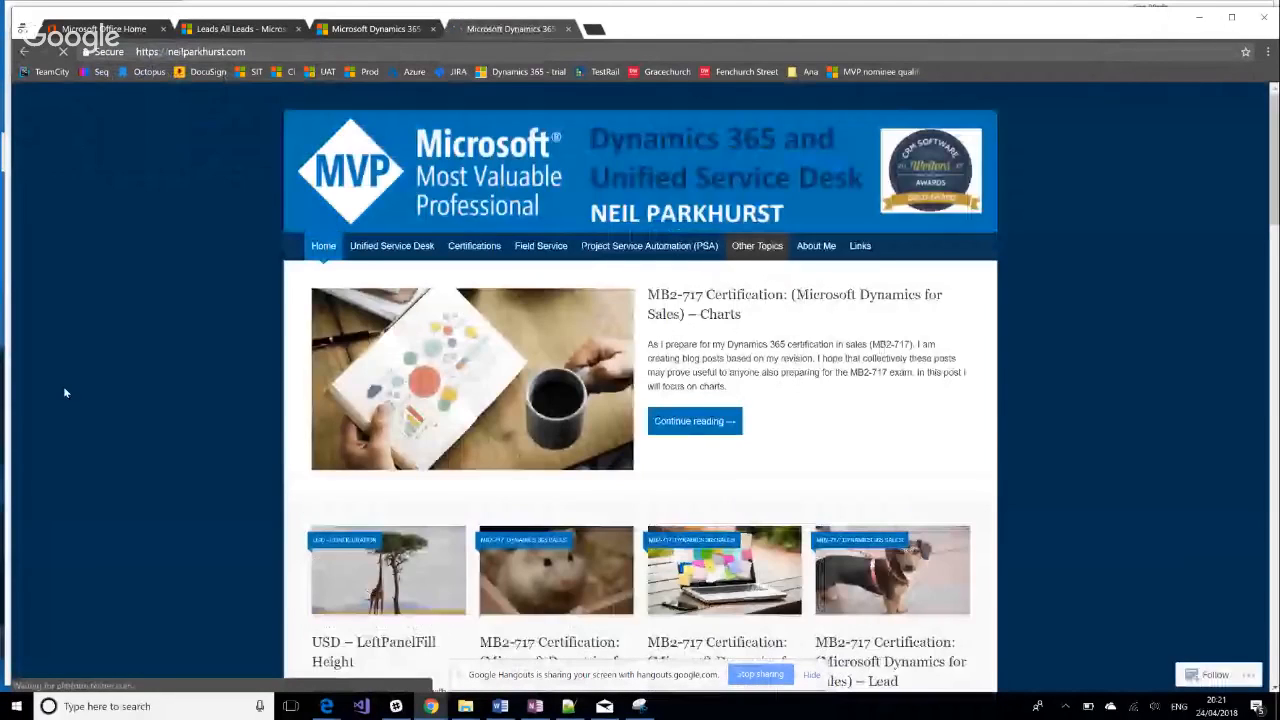
Look through the blog's MB2-717 certification posts on Microsoft Dynamics for Sales topics
scroll(820, 306, "down", 2)
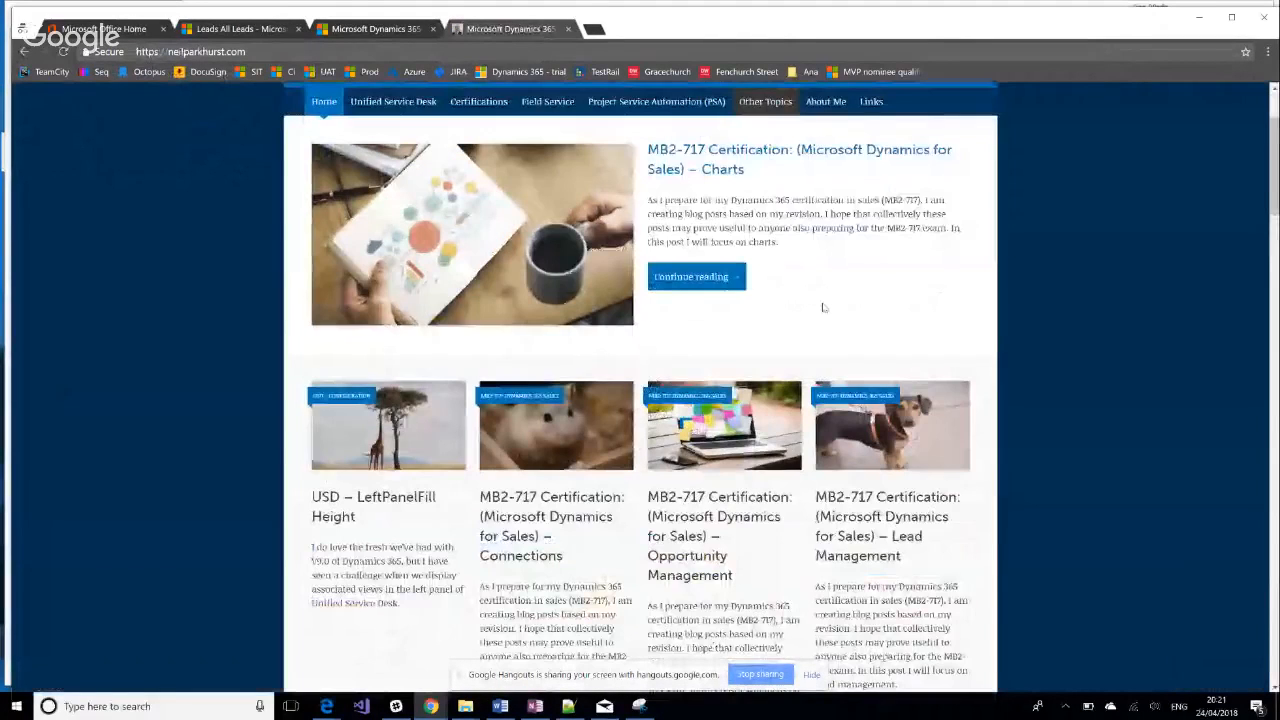
scroll(680, 511, "down", 1)
left_click(890, 473)
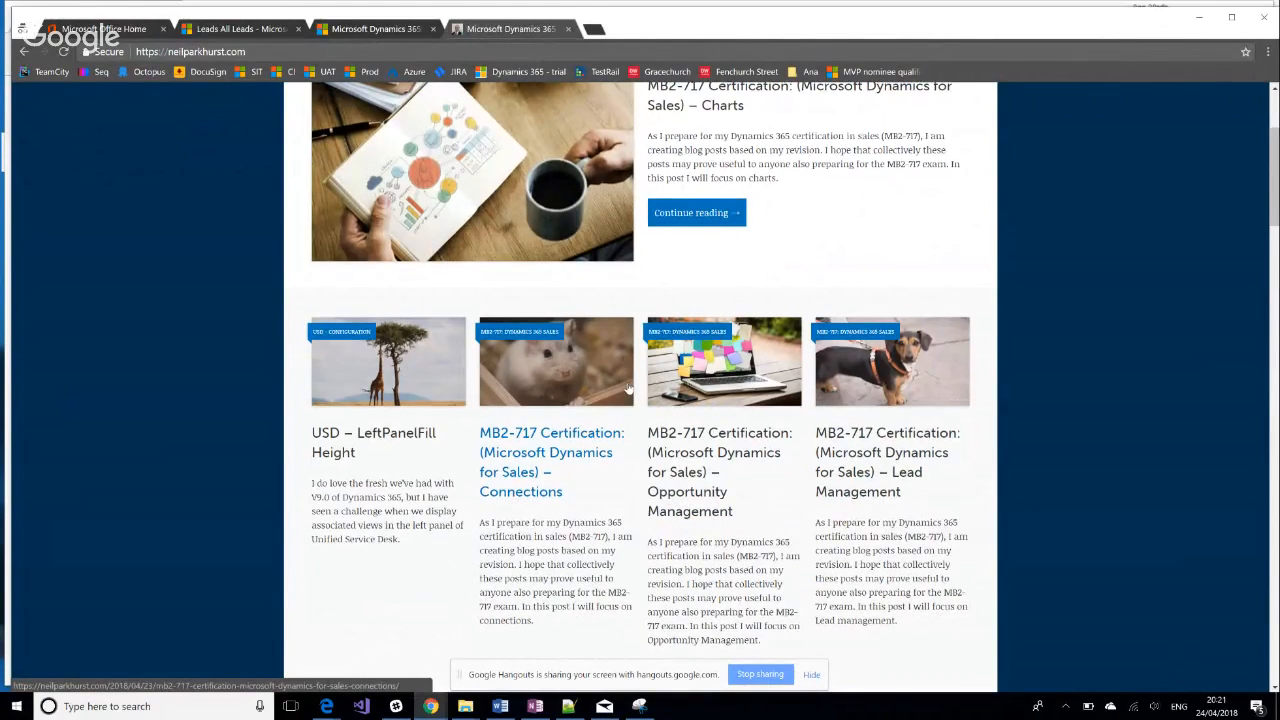
scroll(629, 388, "up", 1)
scroll(629, 388, "up", 1)
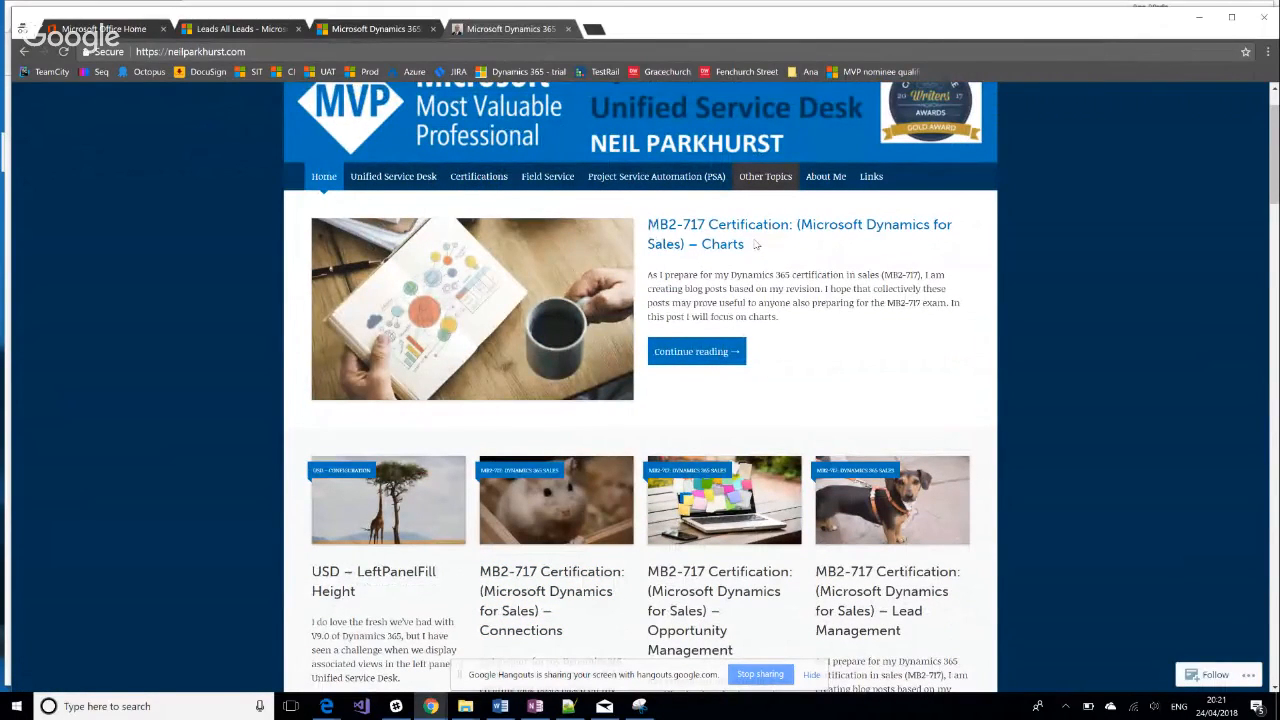
scroll(757, 244, "down", 2)
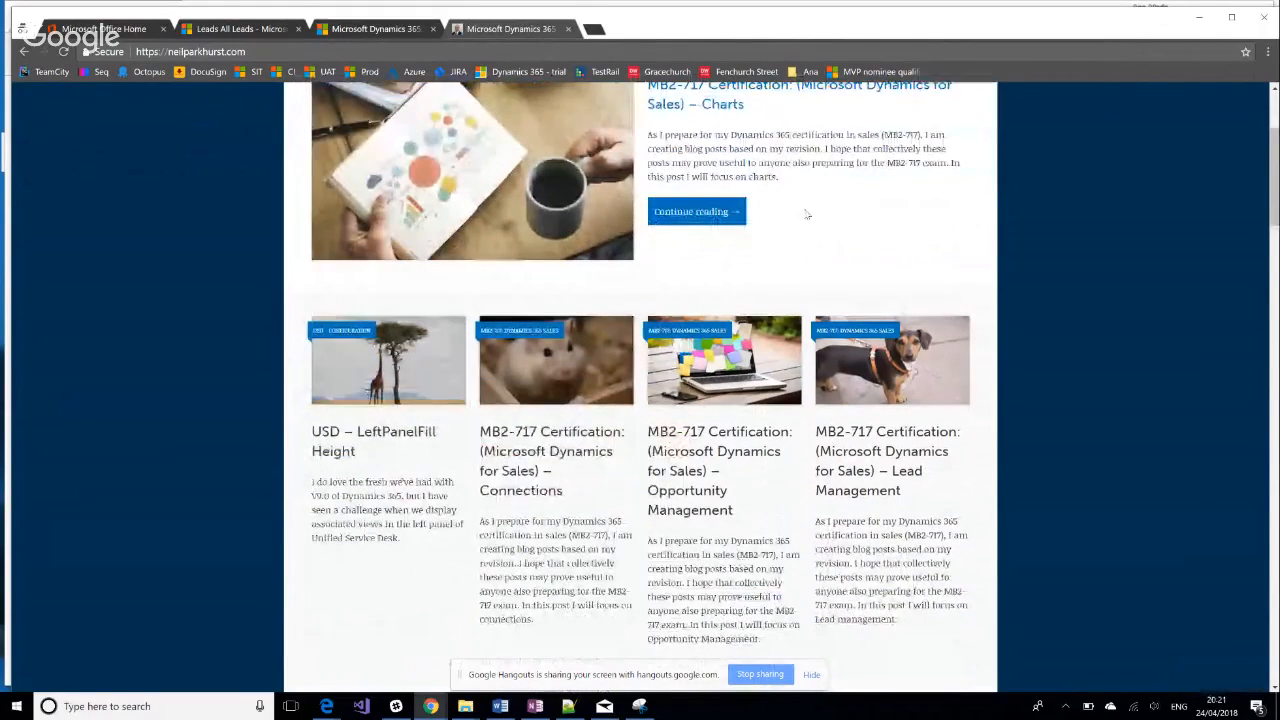
scroll(795, 216, "down", 3)
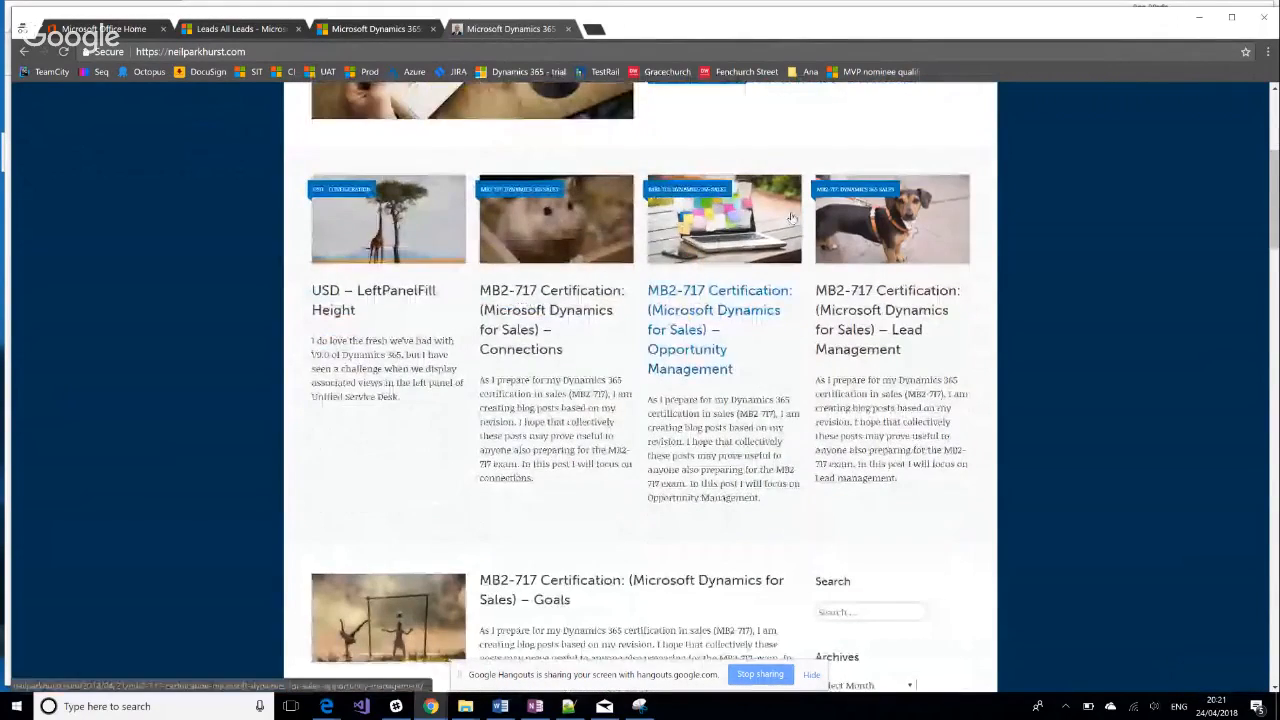
scroll(700, 226, "down", 1)
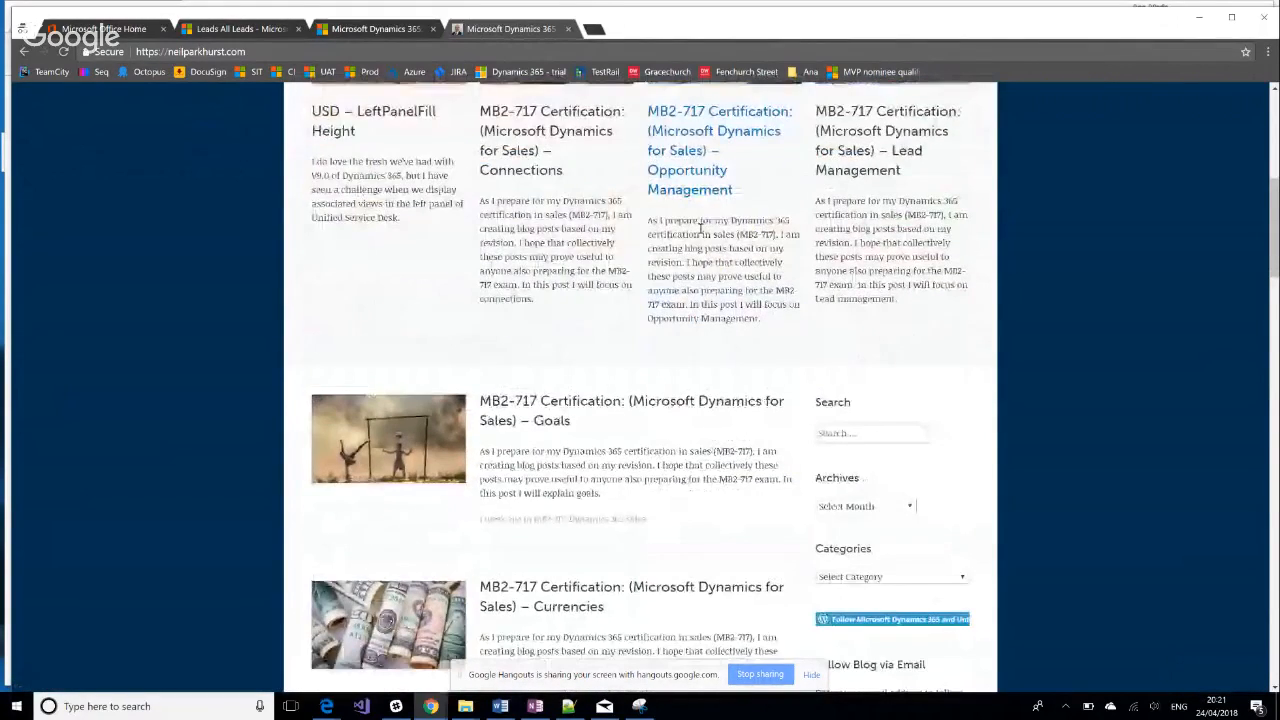
scroll(700, 226, "down", 2)
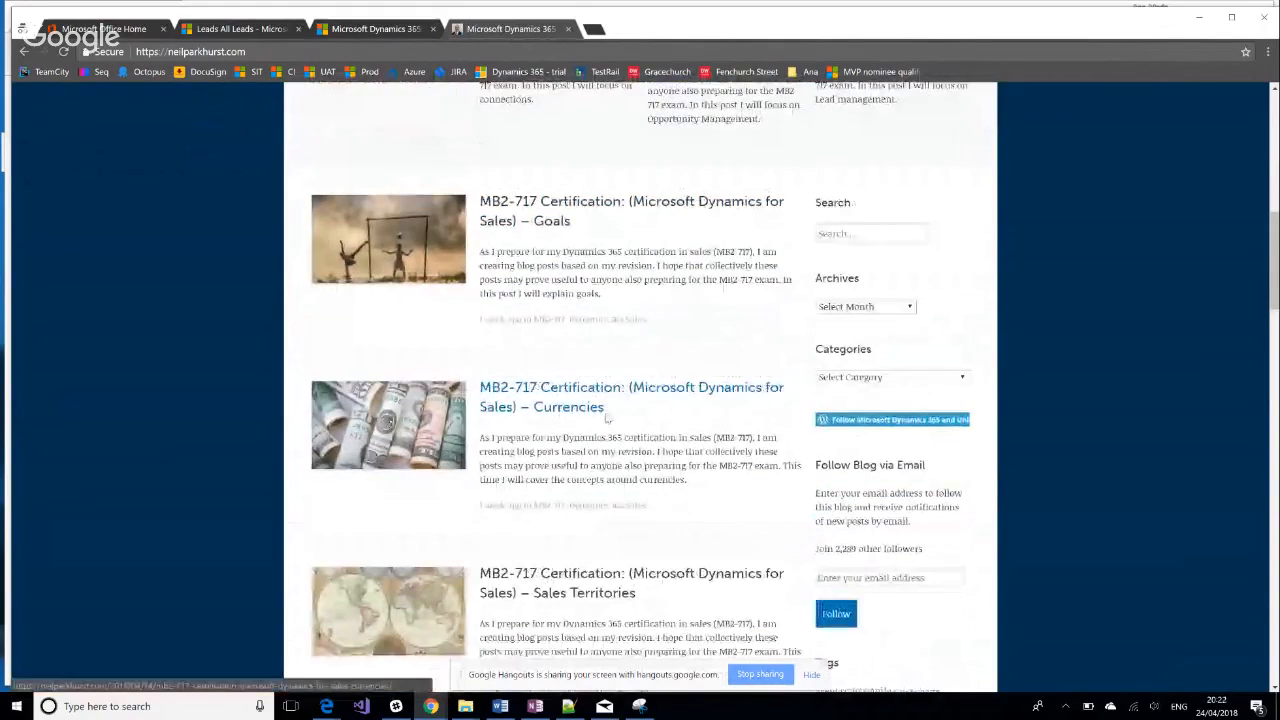
scroll(606, 418, "down", 3)
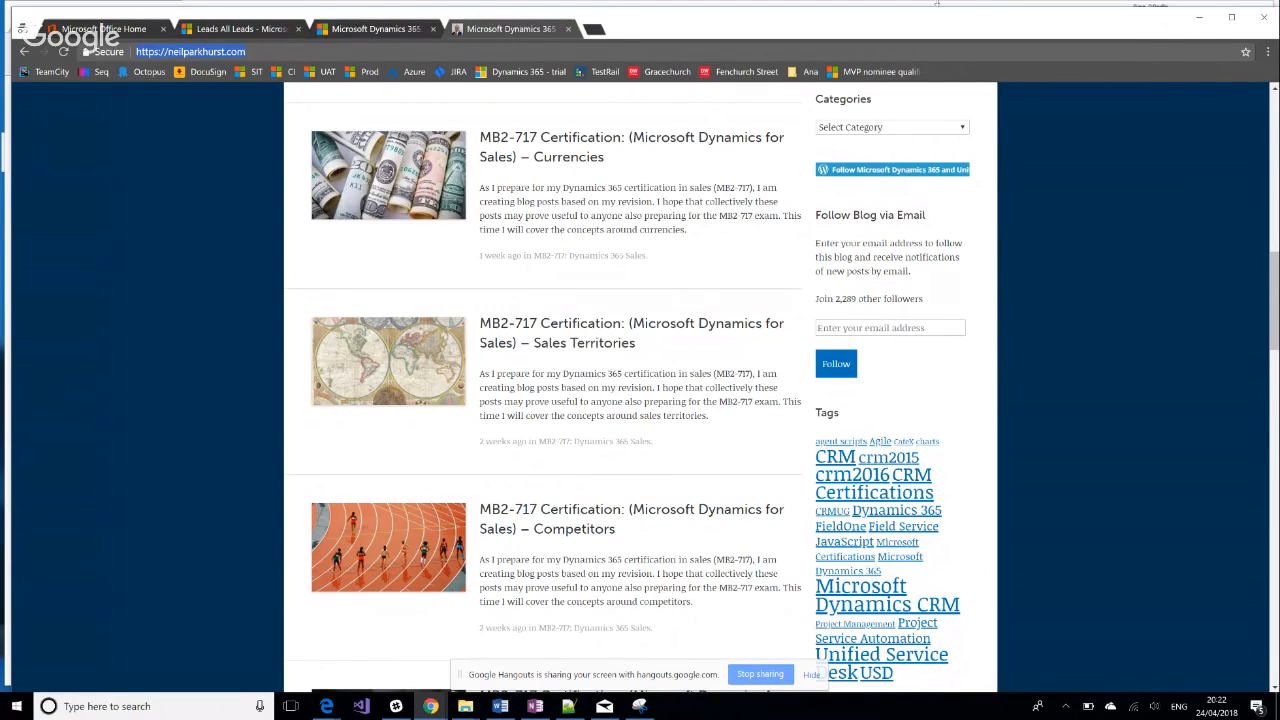
key("alt+Tab")
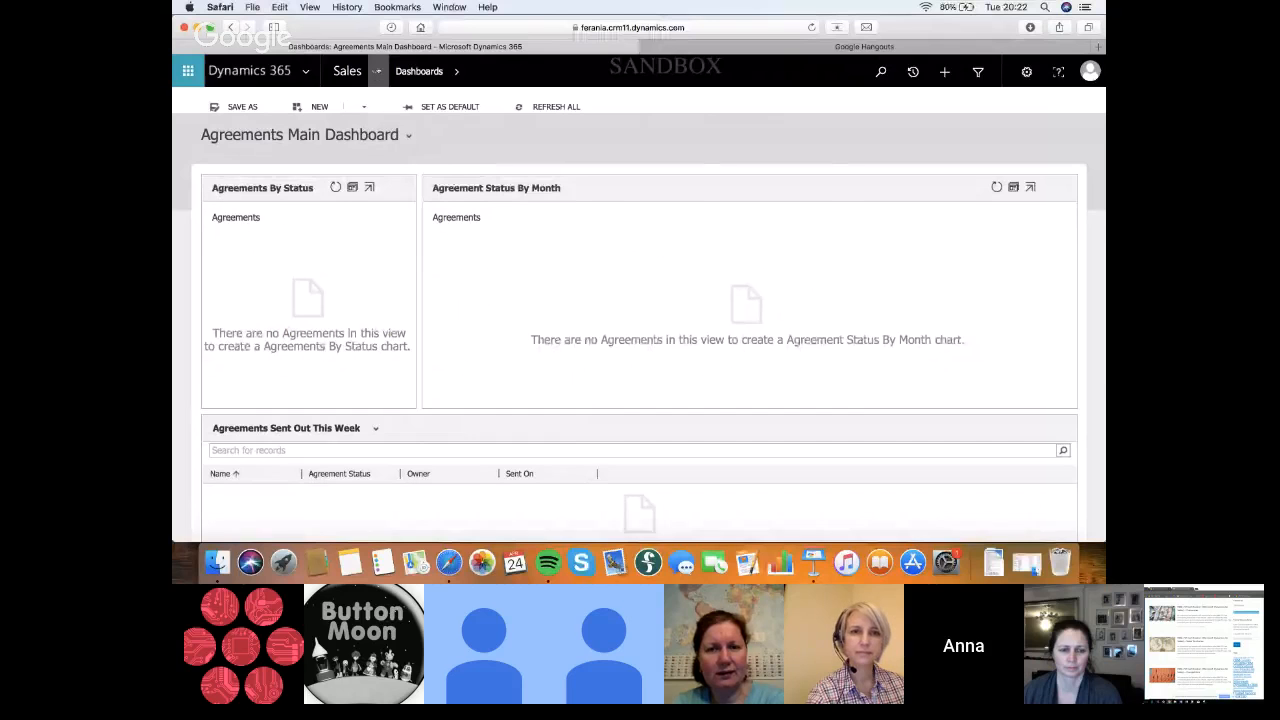
Go to Solutions in the Dynamics 365 Settings area and open the unmanaged solution from the Default Publisher
left_click(348, 71)
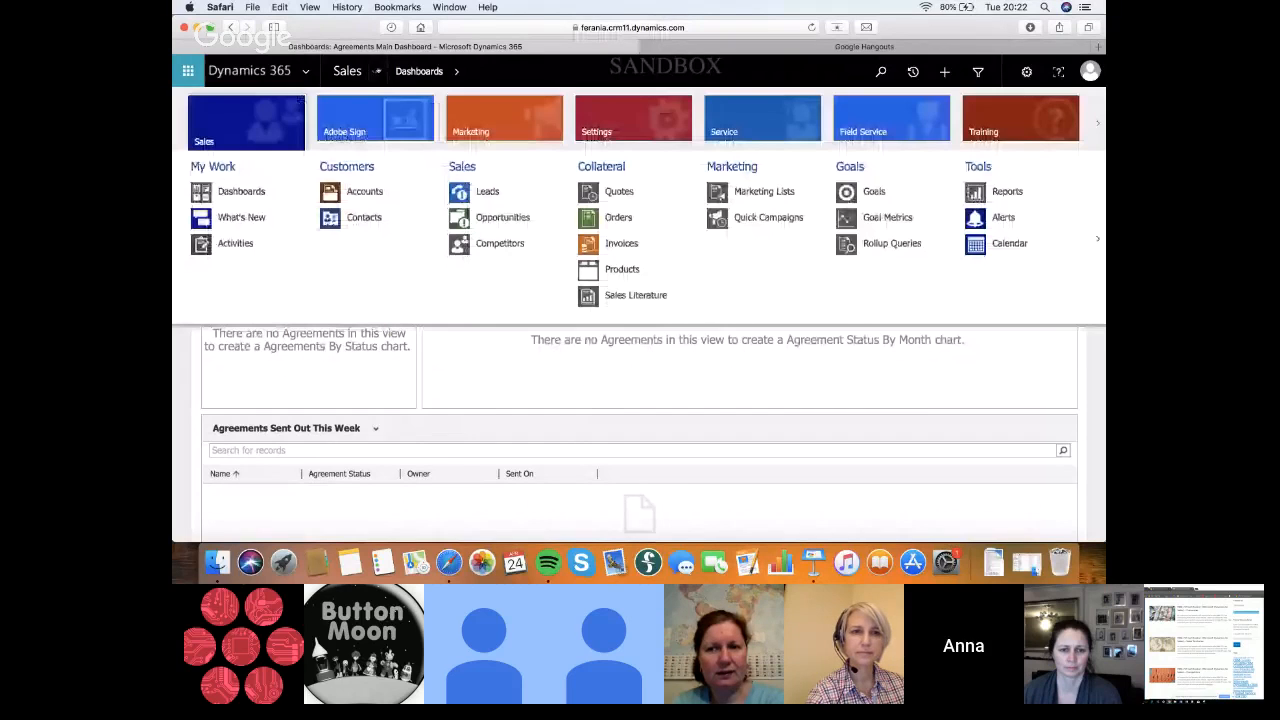
left_click(636, 114)
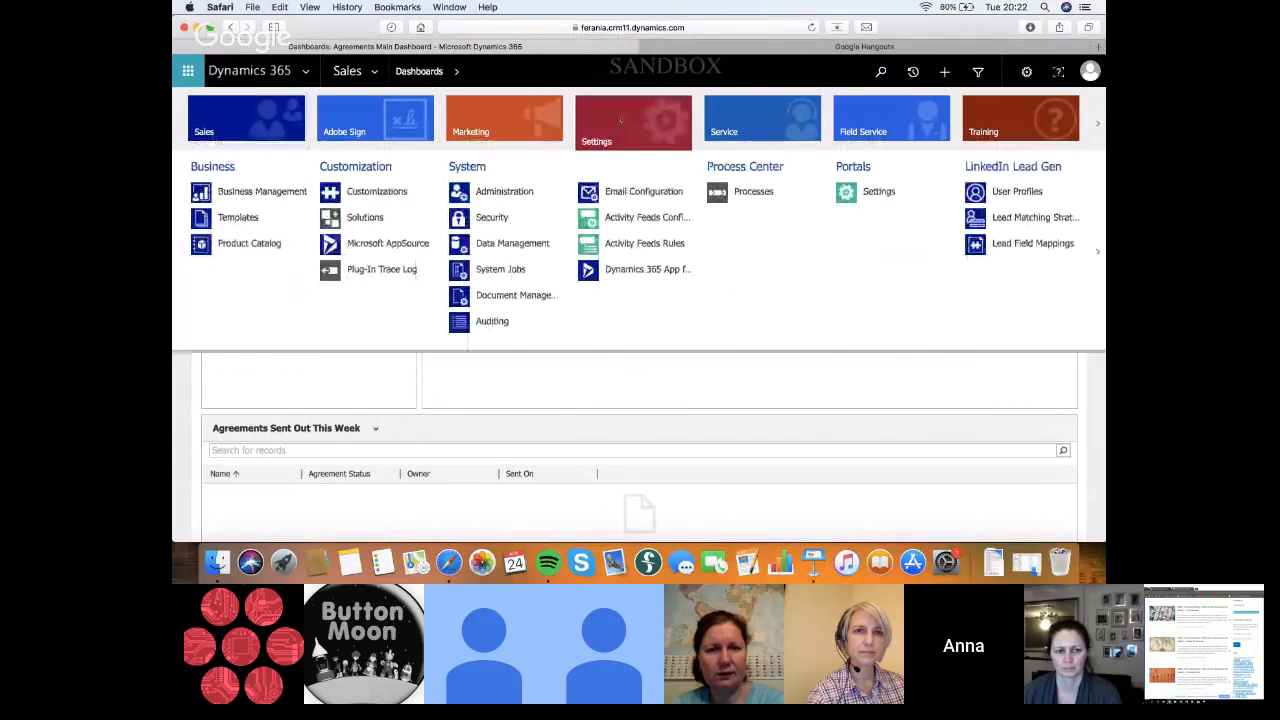
left_click(355, 220)
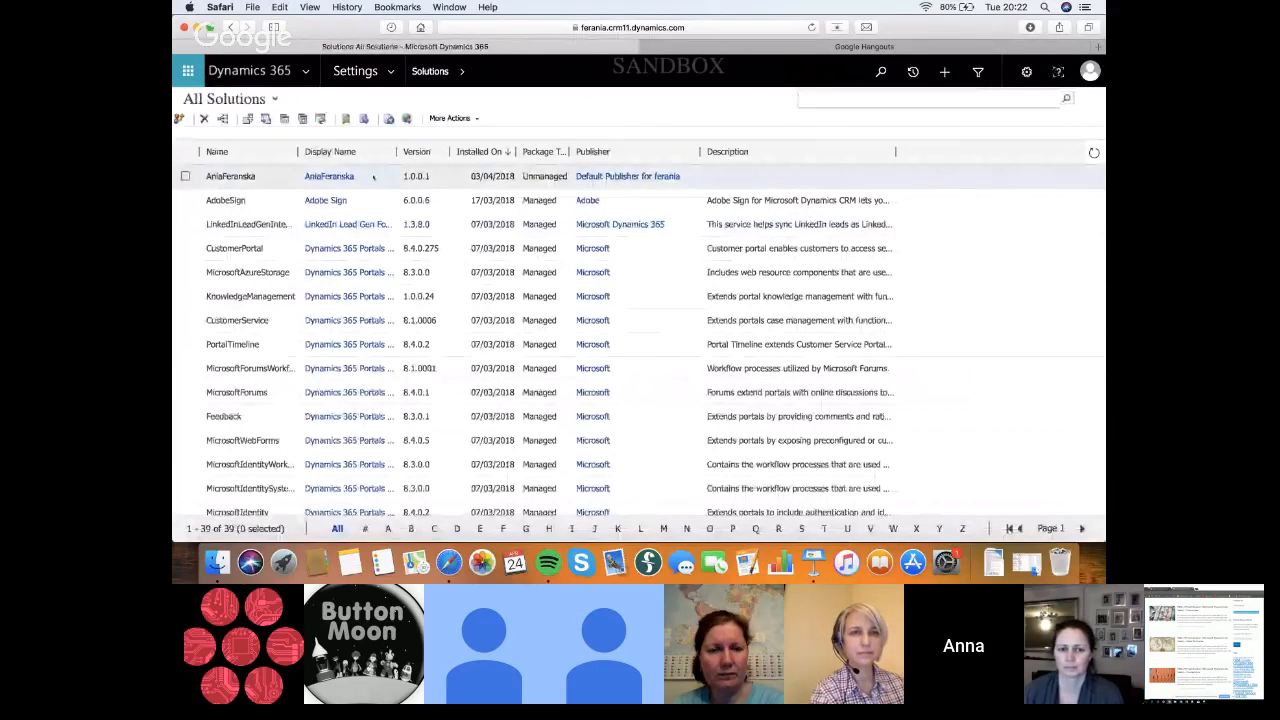
double_click(373, 176)
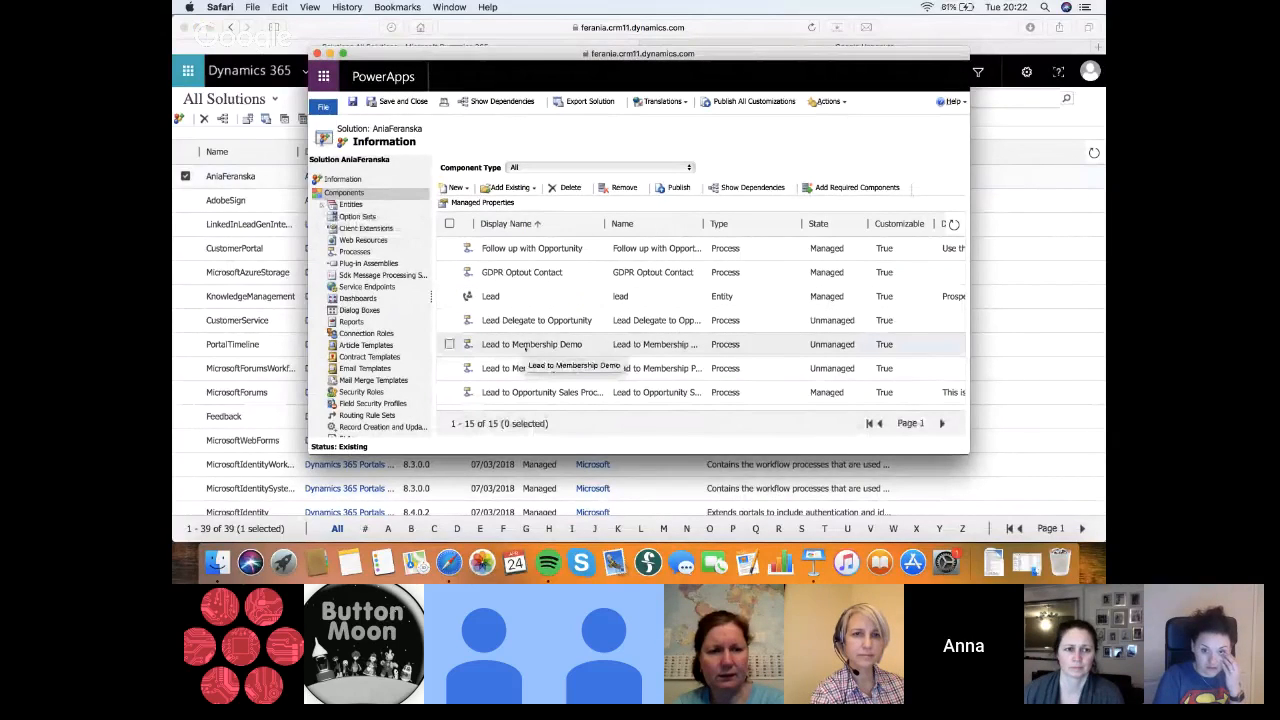
Open the Lead to Membership Demo business process flow from the solution's components
scroll(525, 347, "down", 2)
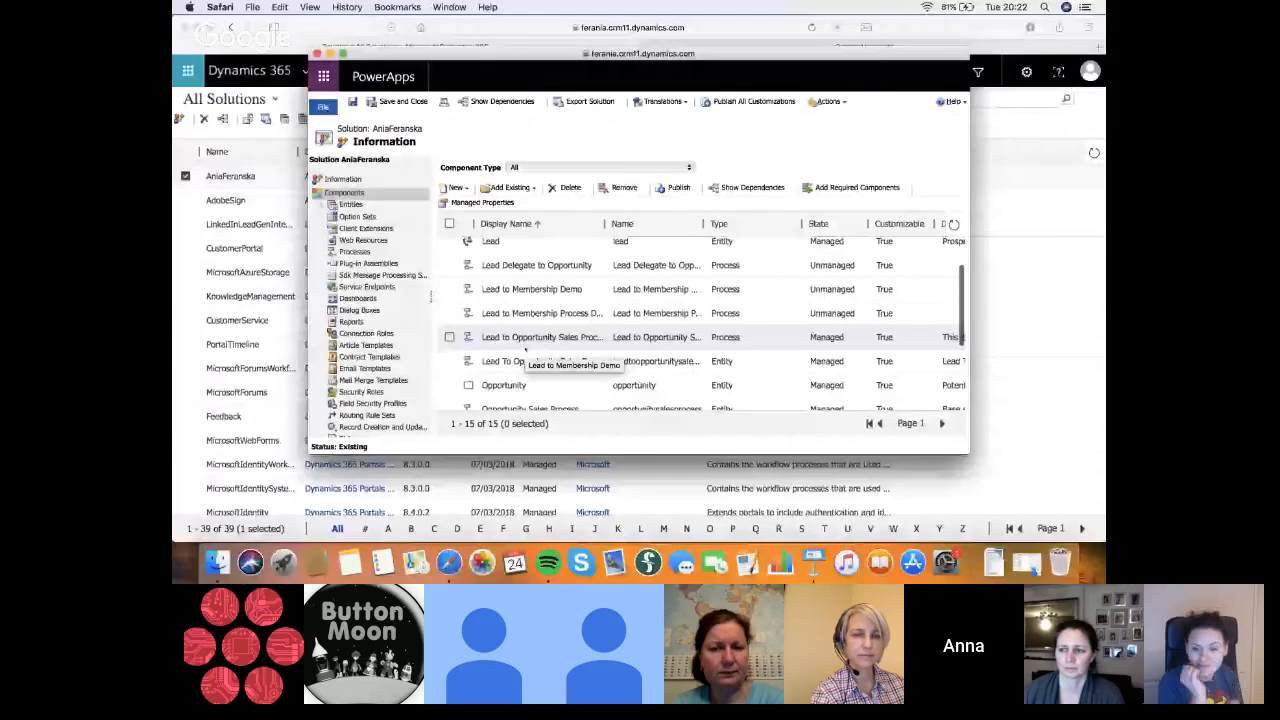
scroll(568, 262, "down", 2)
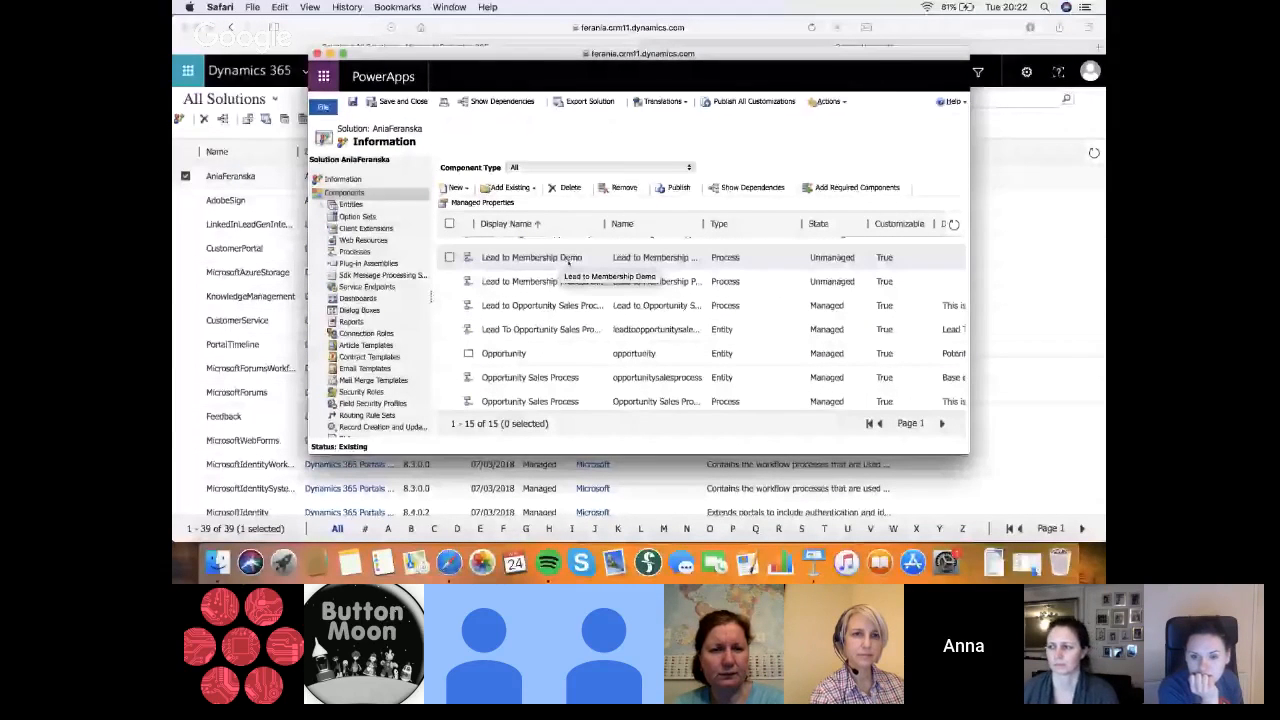
double_click(519, 262)
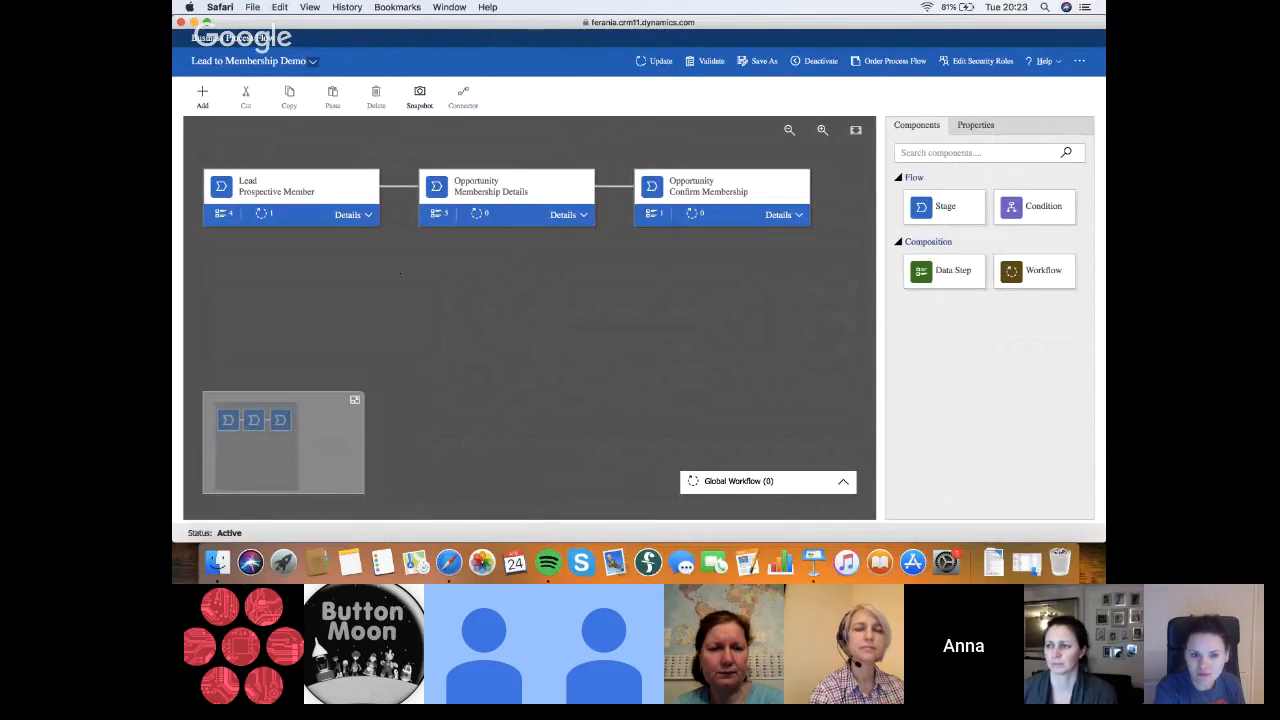
Expand the details of the Prospective Member stage to examine its data steps and triggered process
left_click(369, 215)
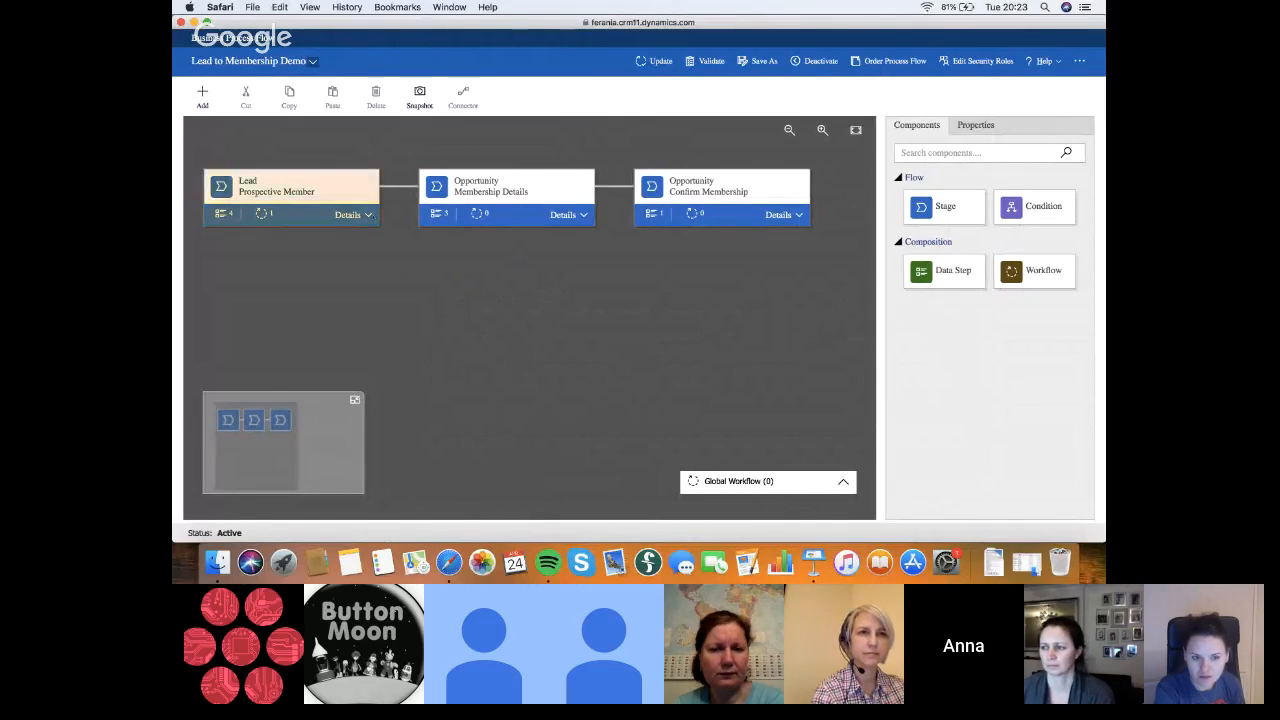
left_click(368, 215)
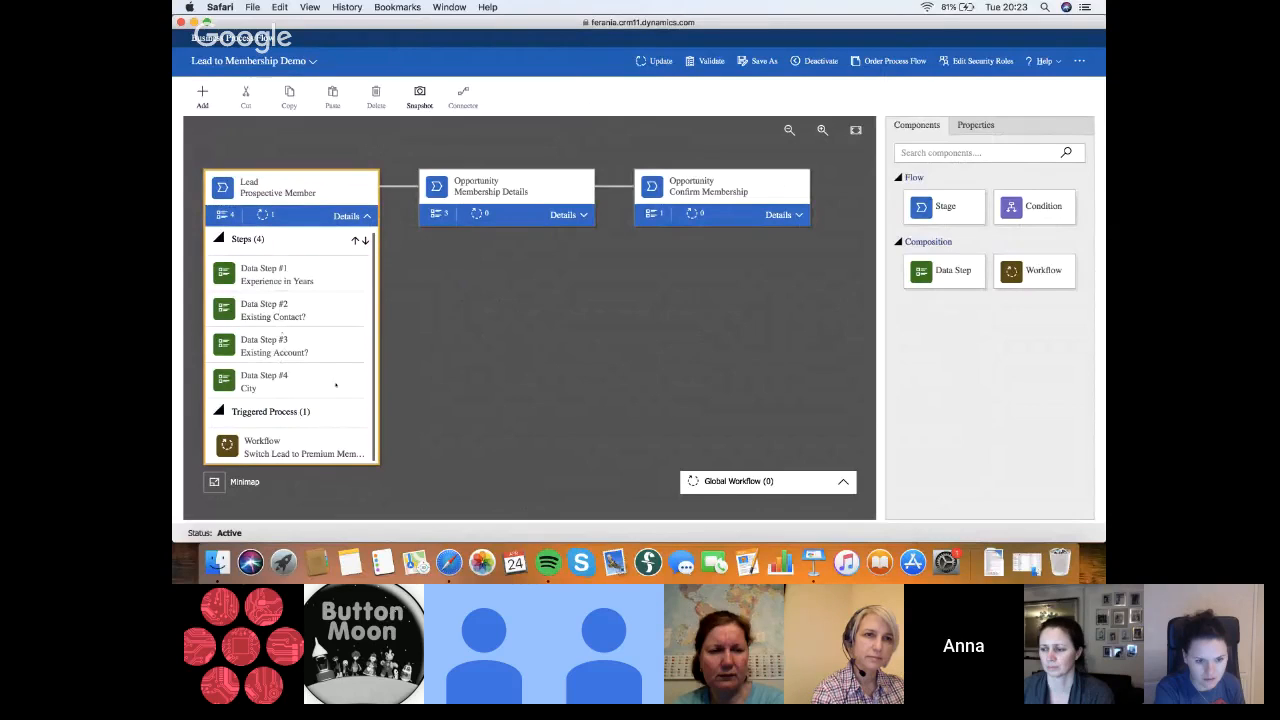
scroll(336, 390, "down", 1)
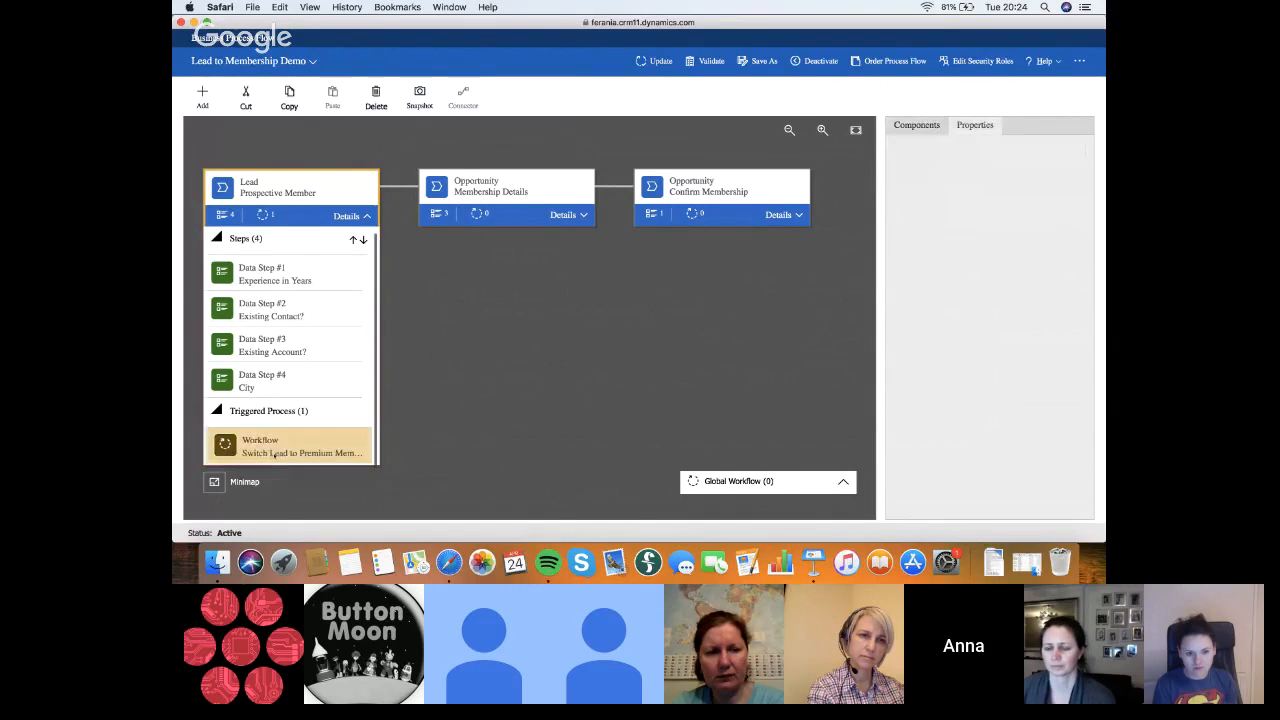
Open the Switch Lead to Premium Membership Process workflow from the stage's triggered process and review its start conditions and steps
left_click(273, 455)
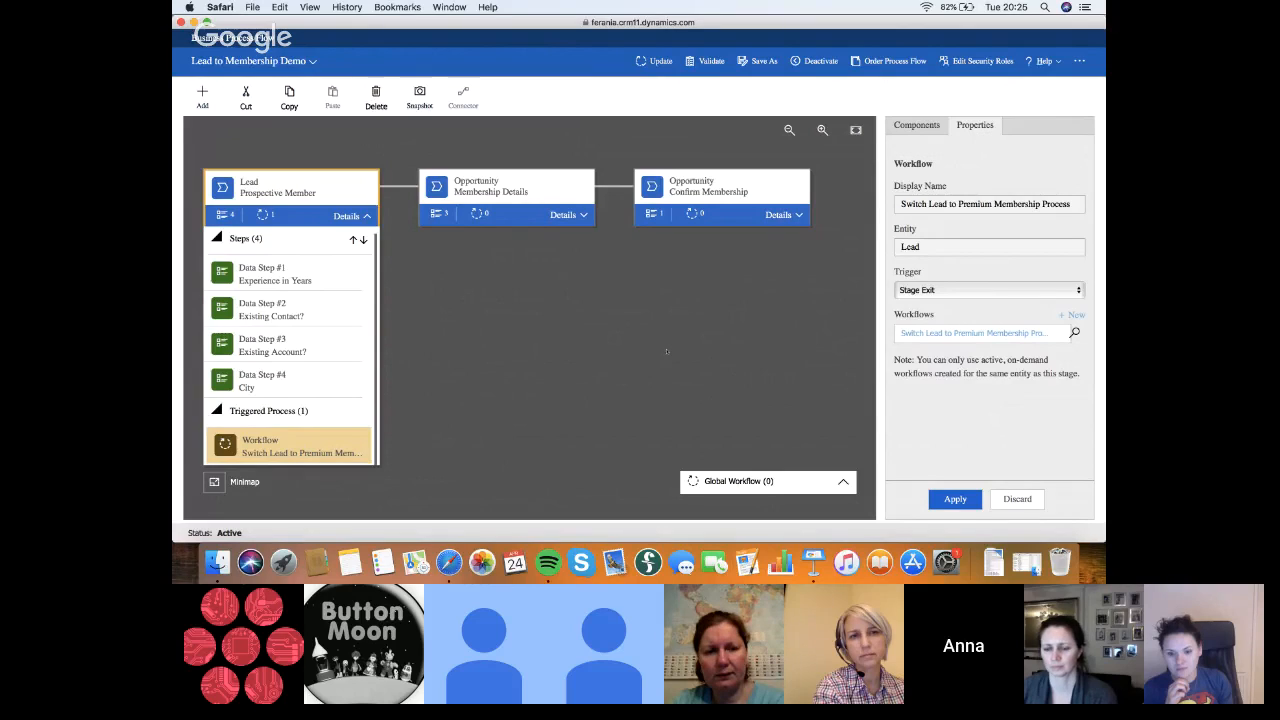
left_click(944, 336)
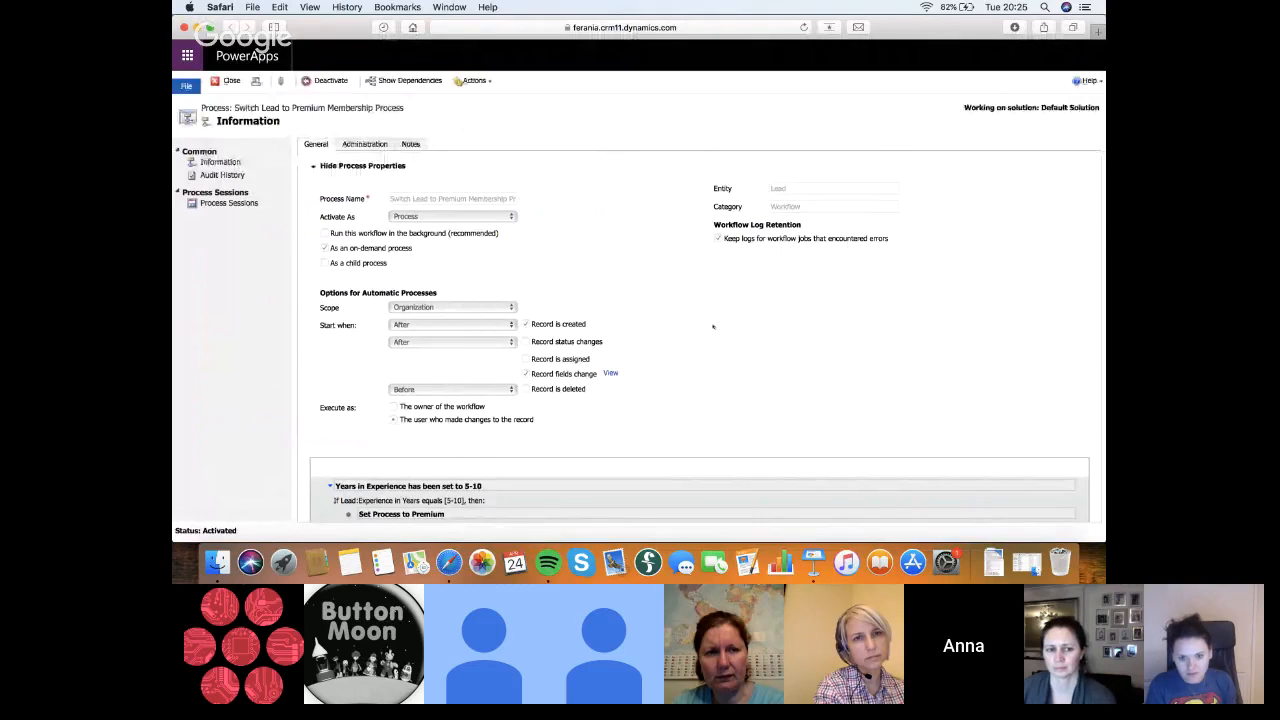
scroll(437, 274, "down", 2)
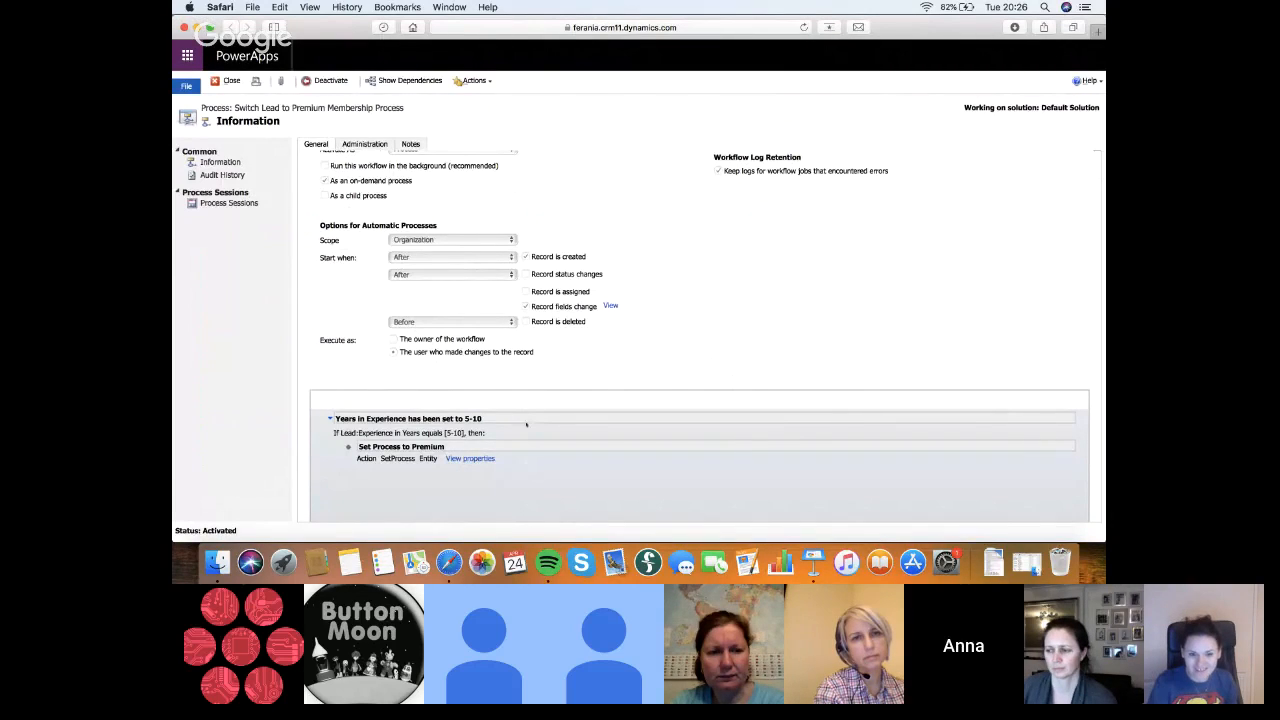
Open the list of record fields the workflow monitors for changes and close it again
left_click(610, 306)
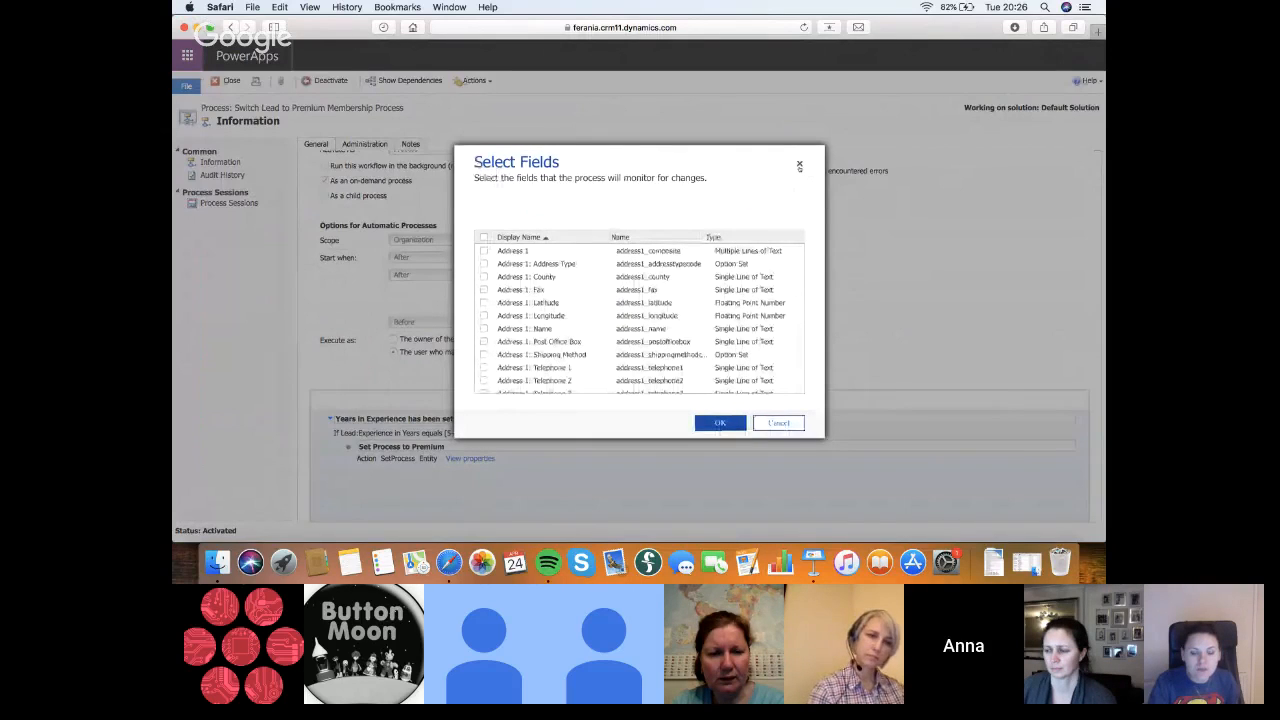
left_click(799, 166)
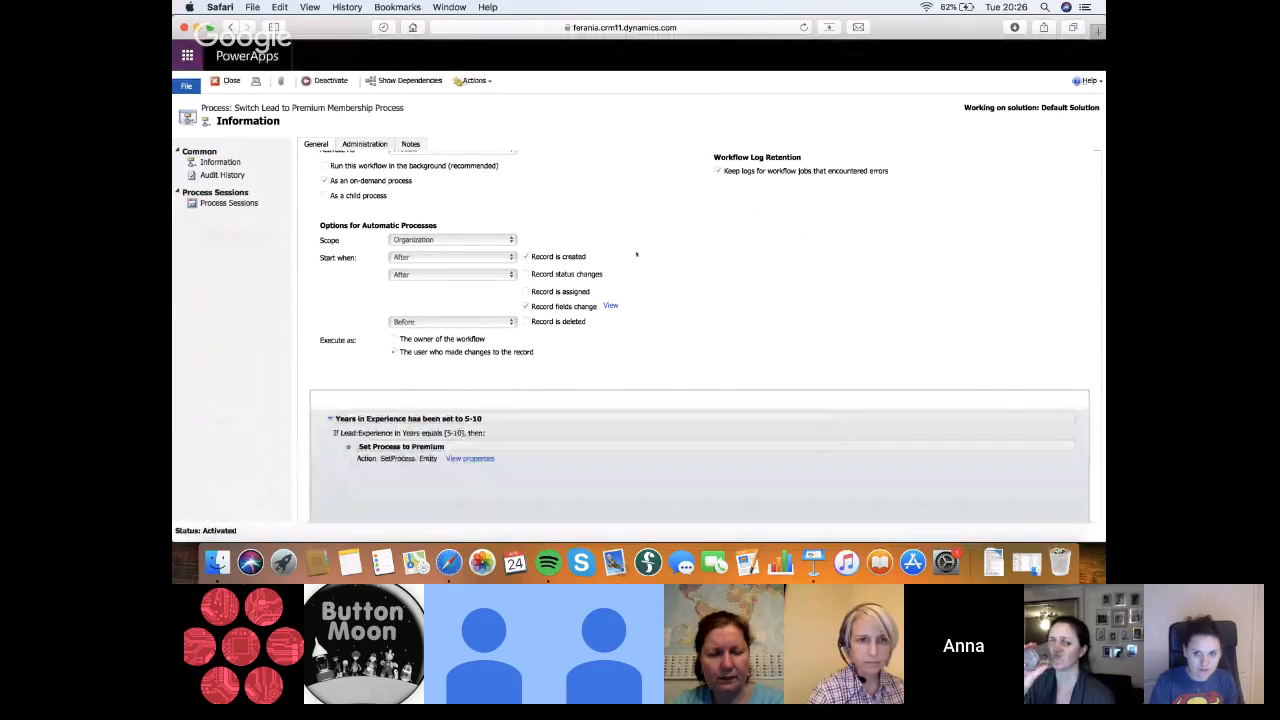
Deactivate the Switch Lead to Premium Membership Process workflow to convert it to a background workflow, and reactivate it
scroll(636, 254, "up", 1)
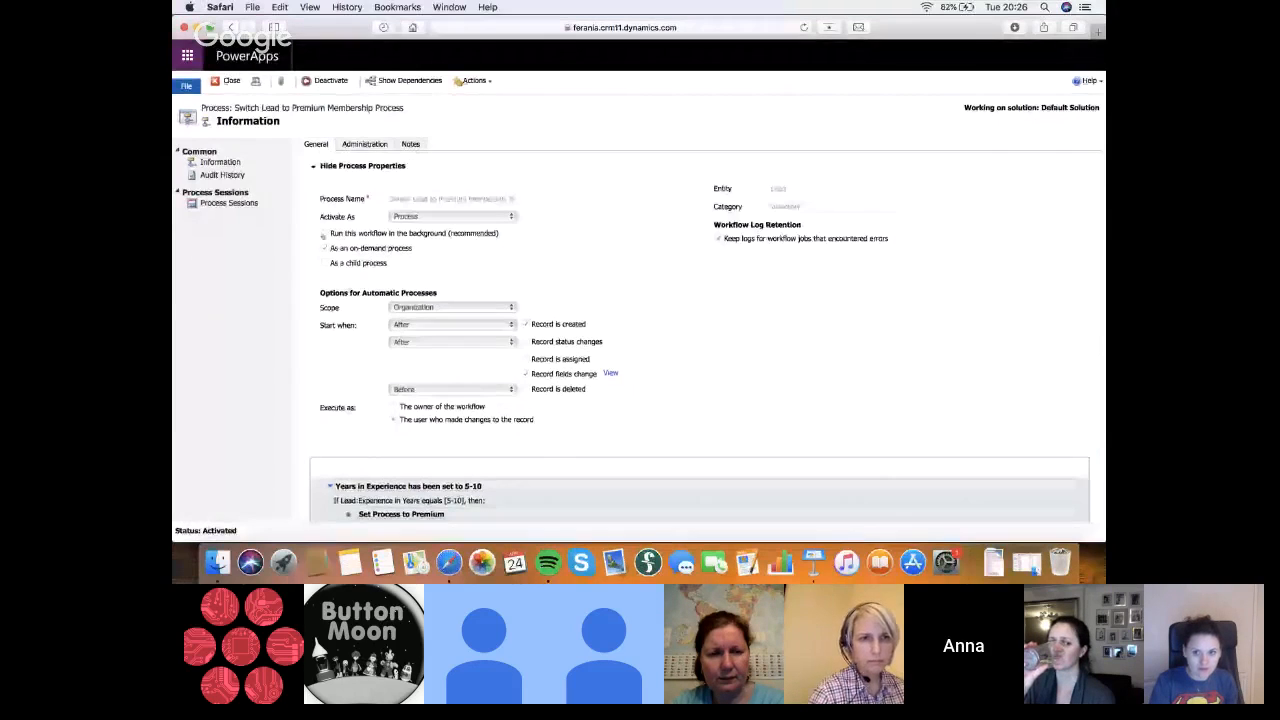
left_click(331, 80)
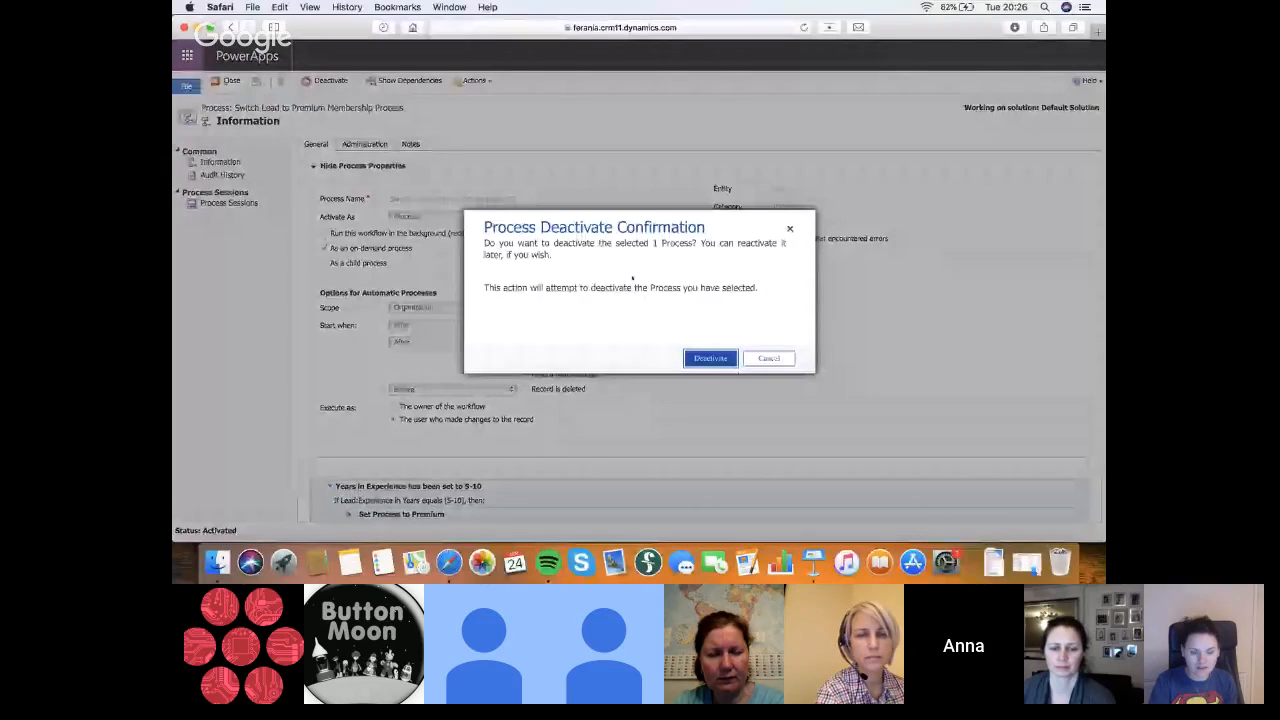
left_click(710, 358)
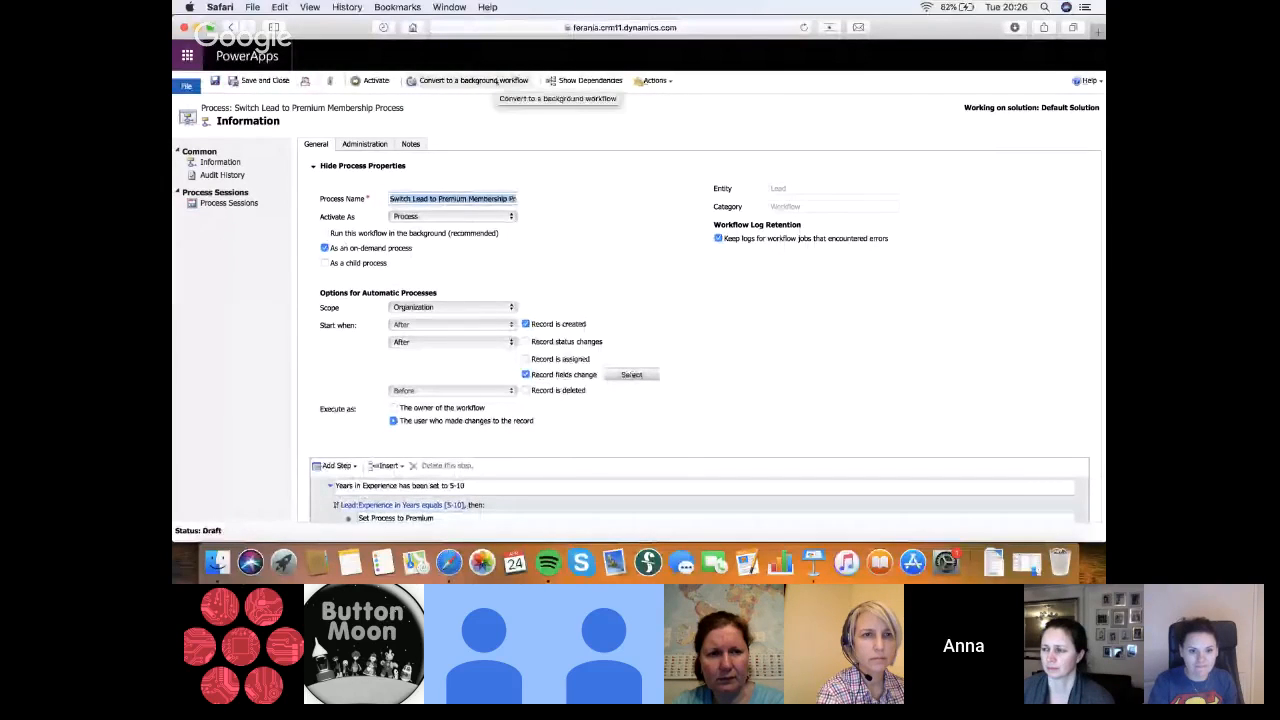
left_click(473, 80)
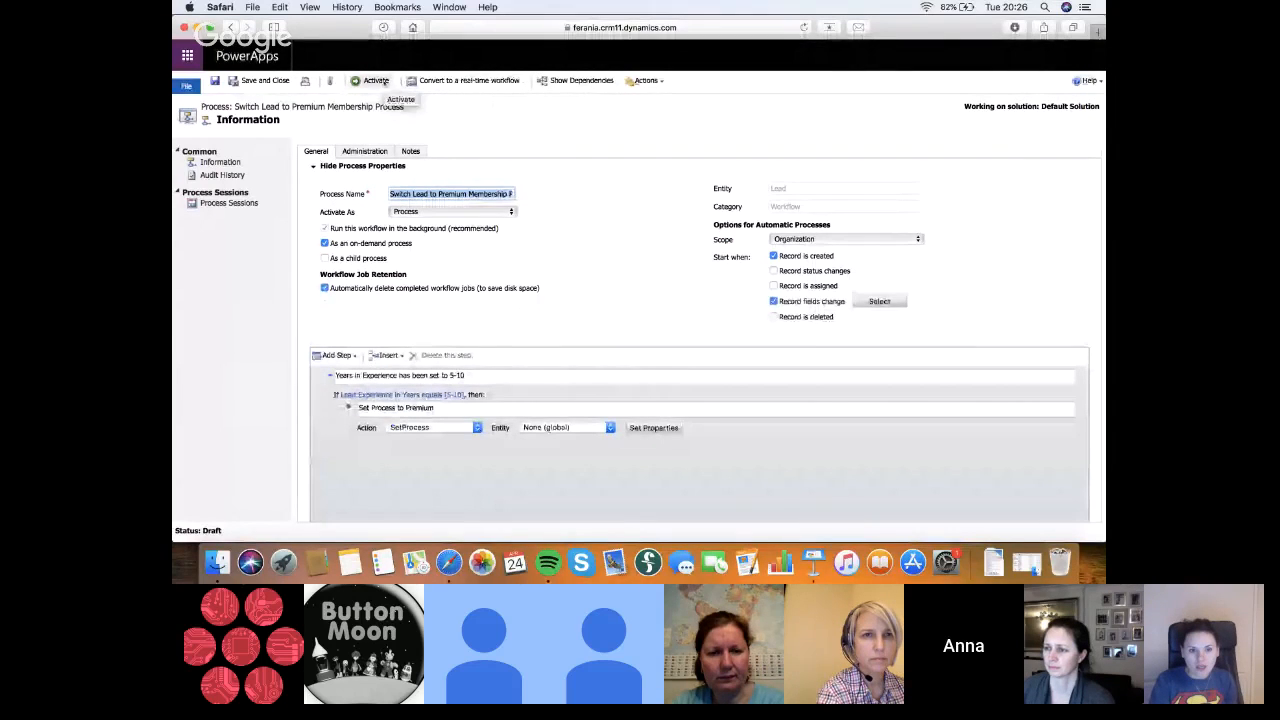
left_click(369, 82)
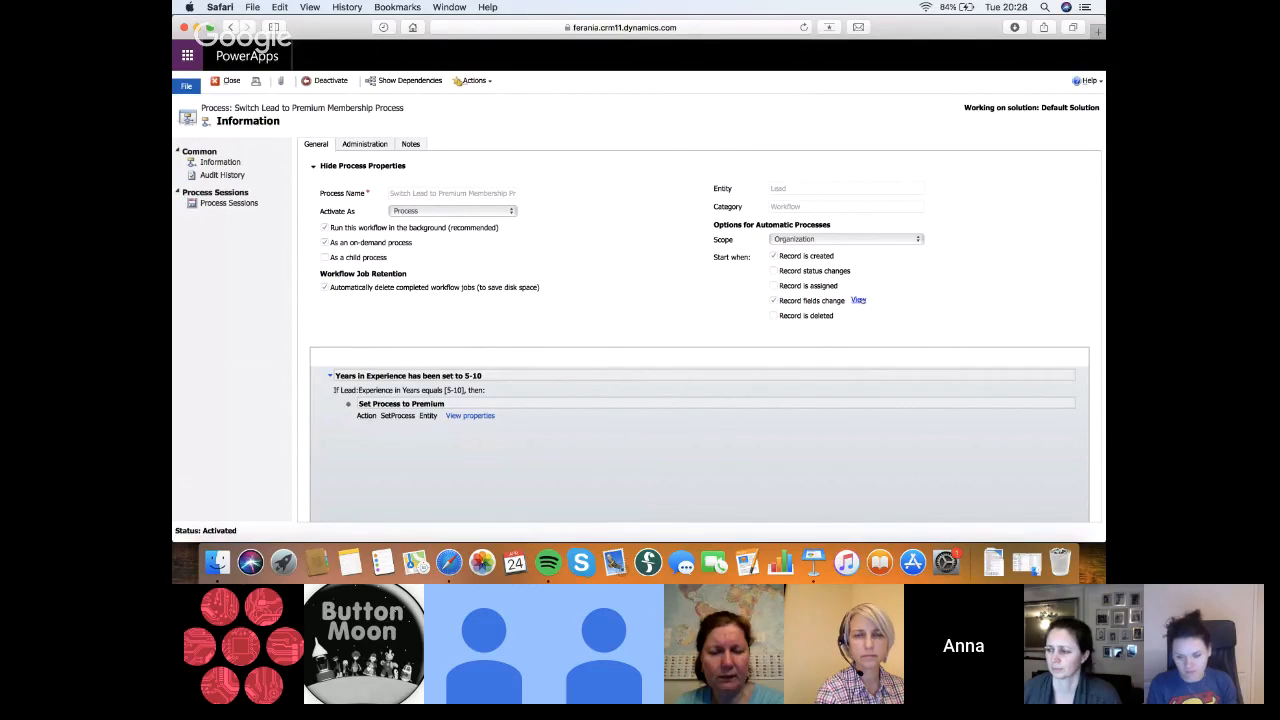
Check which lead fields the background workflow monitors for changes, and cancel the field selection without altering it
left_click(858, 300)
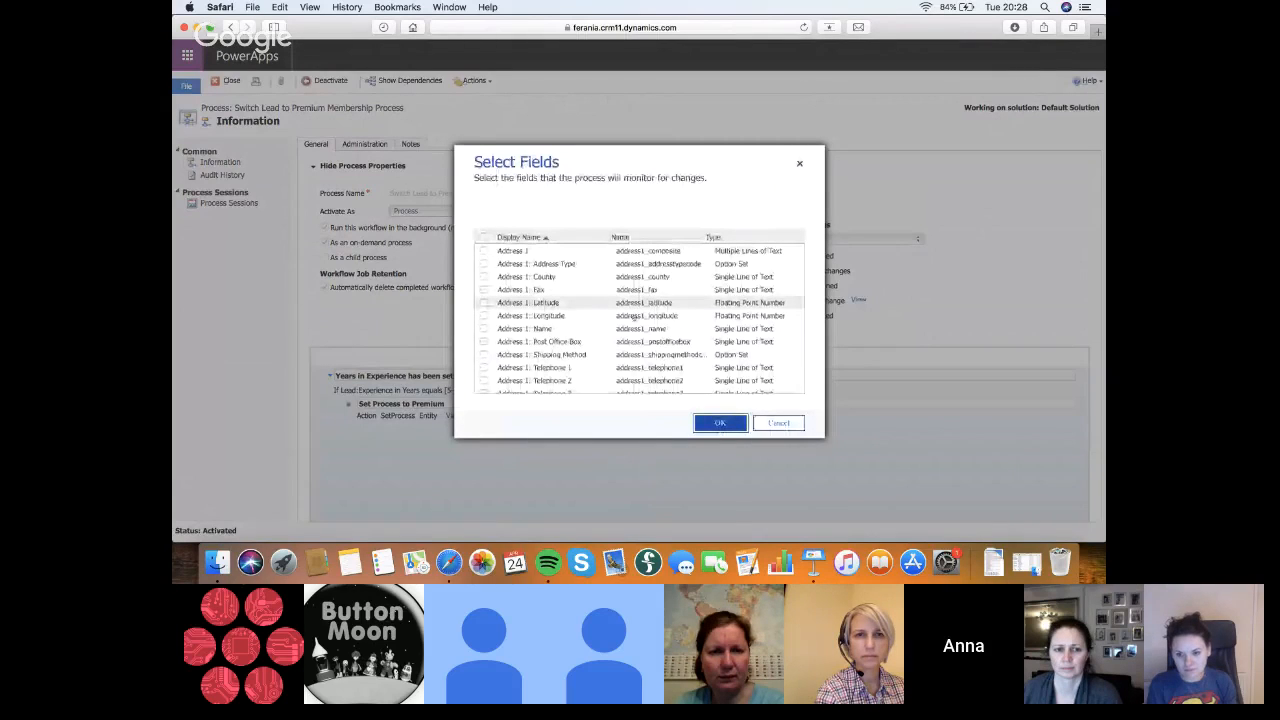
scroll(592, 345, "down", 5)
scroll(592, 345, "down", 5)
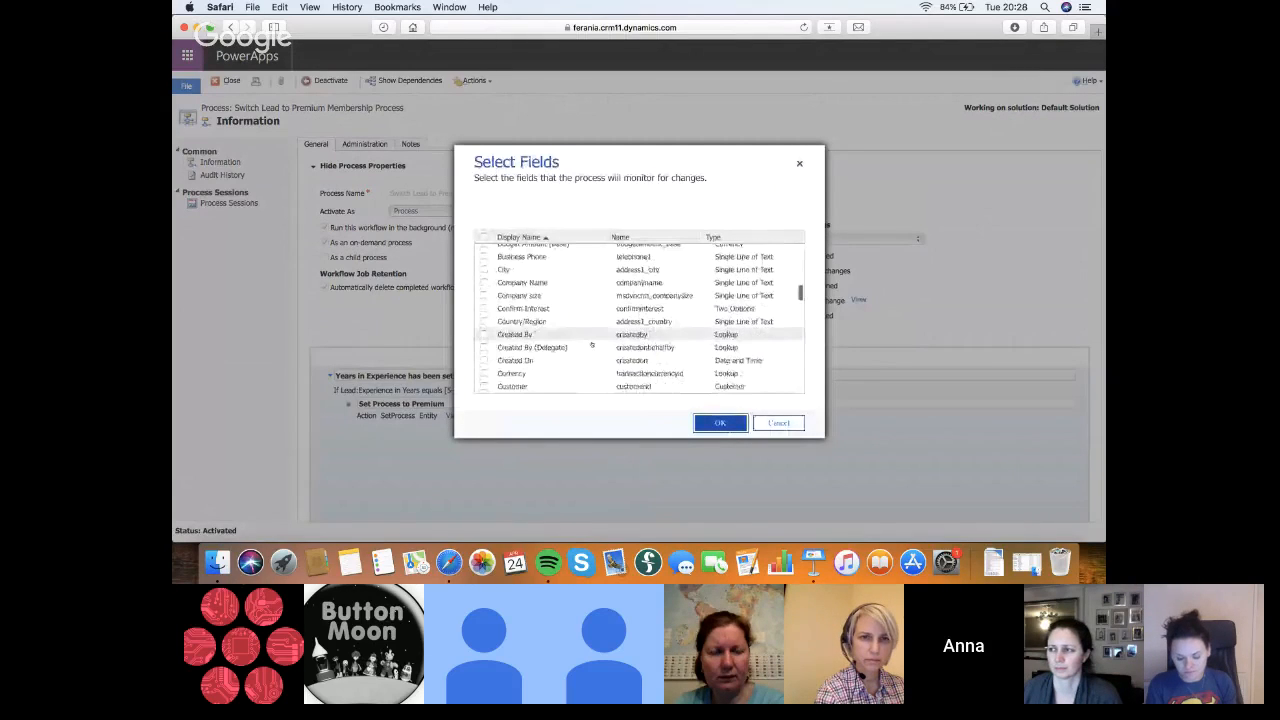
scroll(592, 345, "down", 5)
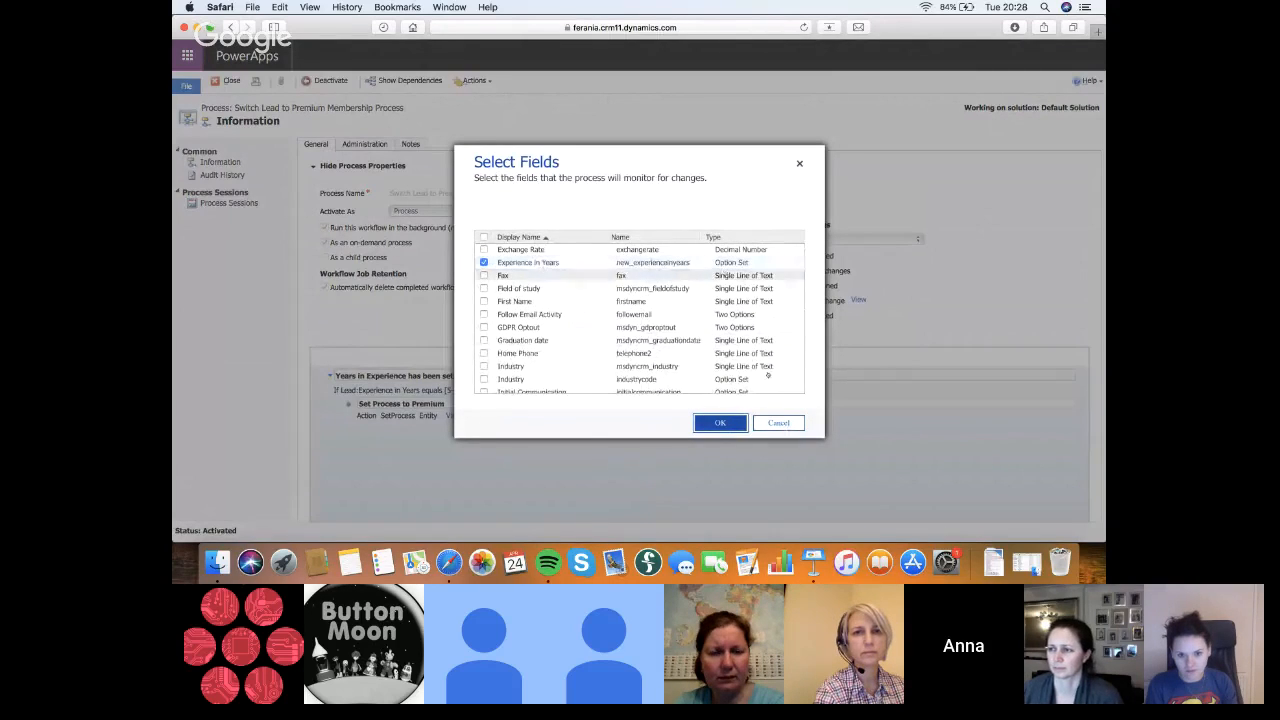
left_click(792, 430)
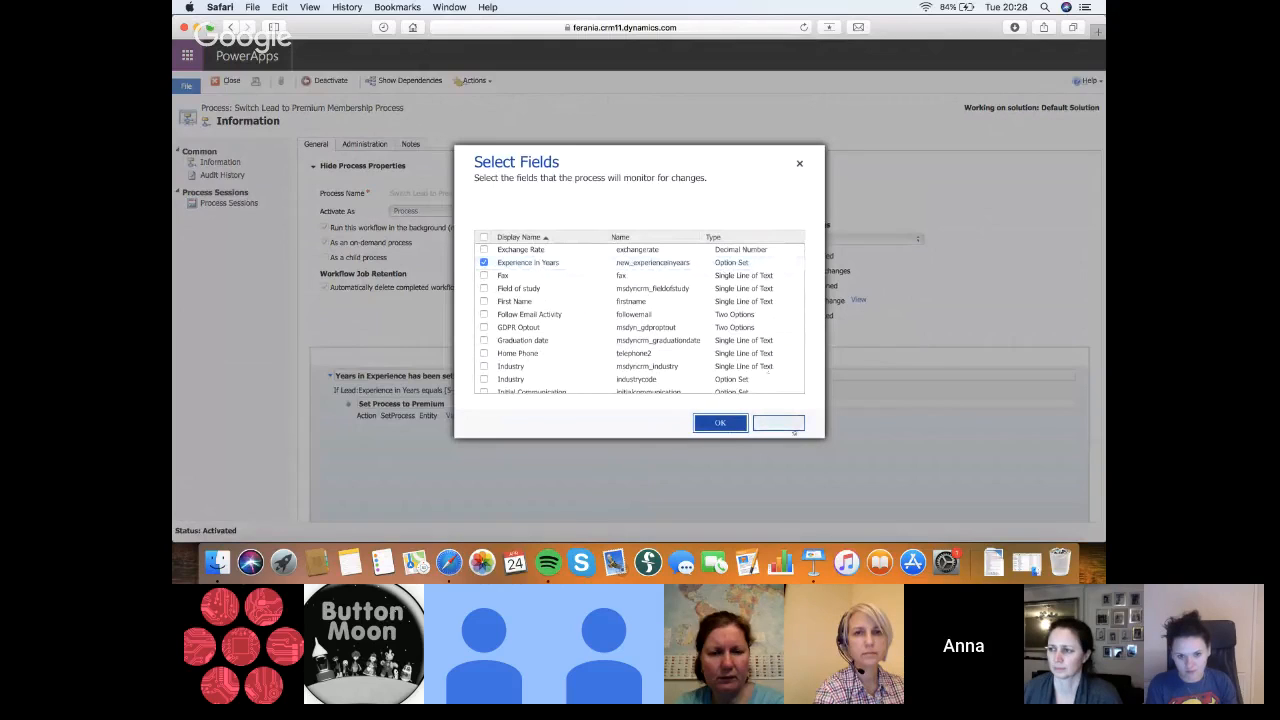
left_click(778, 423)
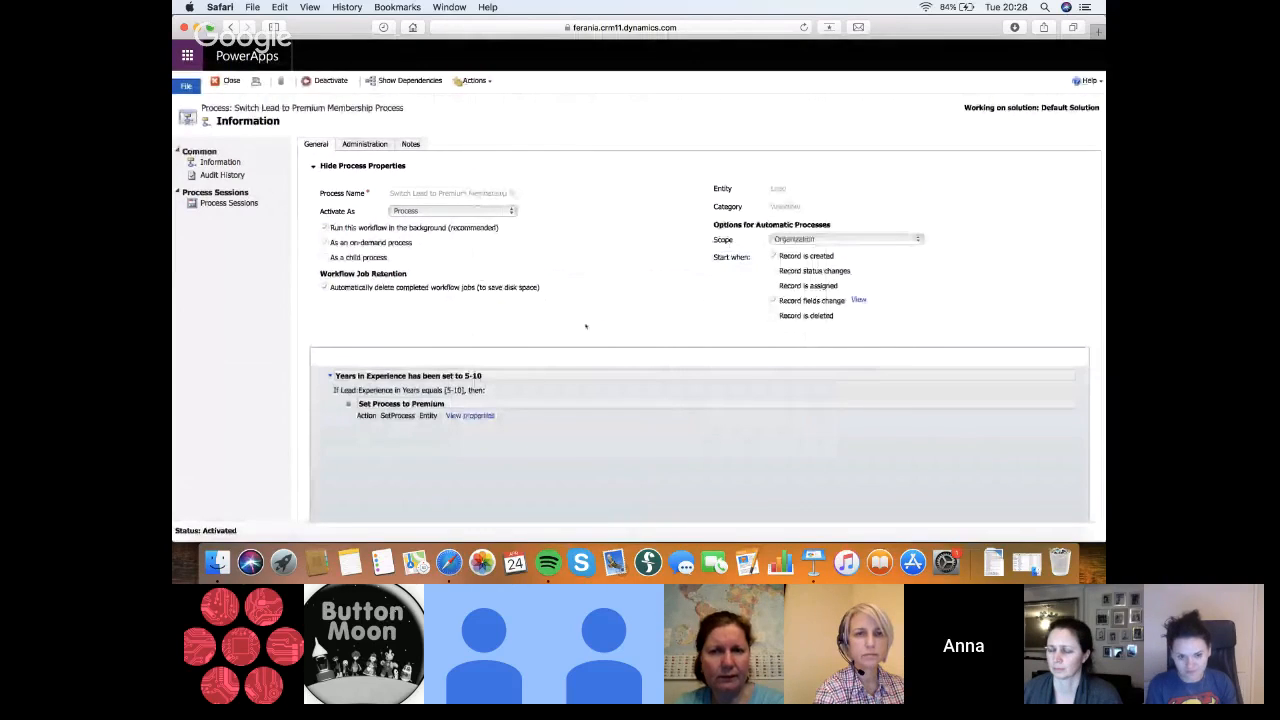
View the input properties of the Set Process to Premium action, and close both the properties and the workflow
scroll(477, 414, "down", 1)
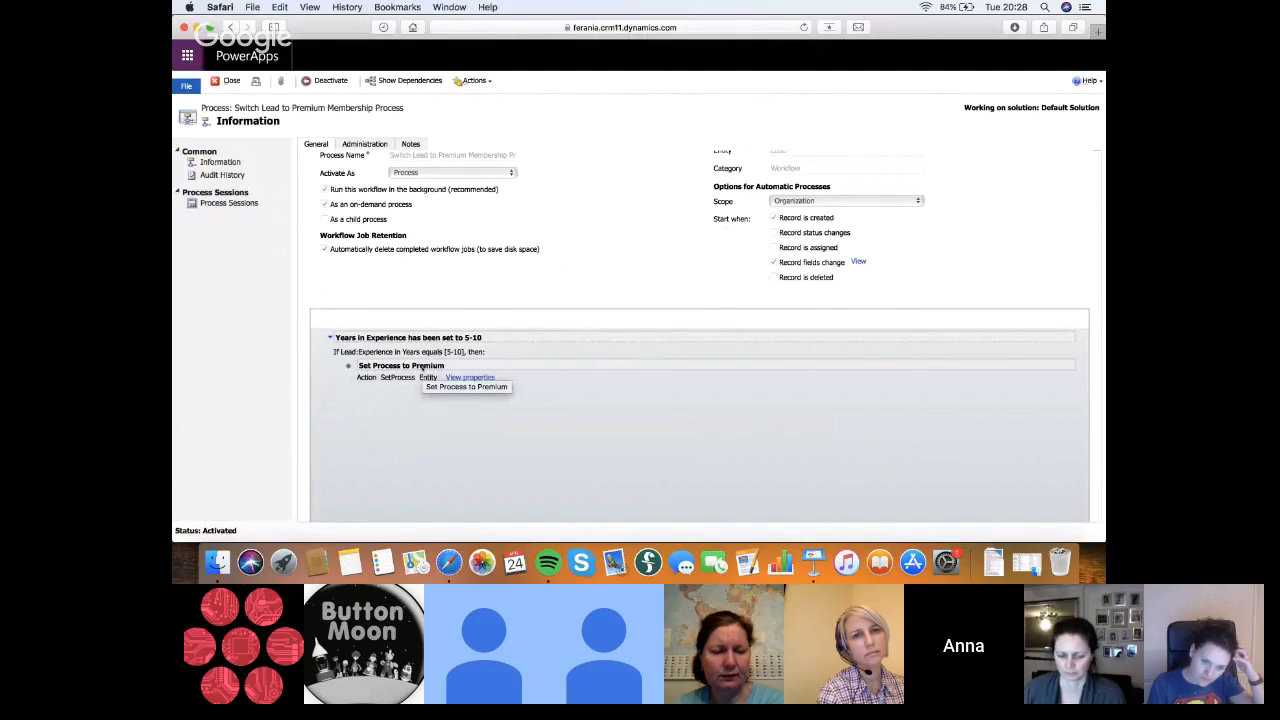
left_click(472, 379)
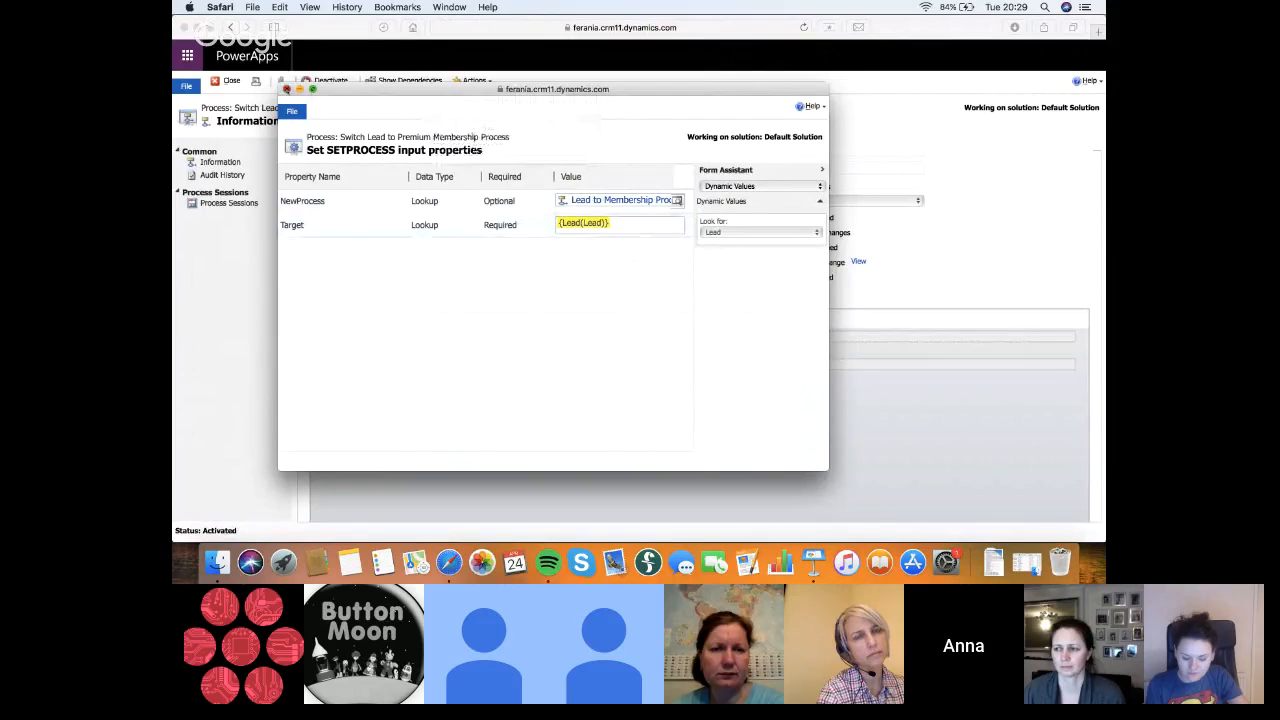
left_click(287, 89)
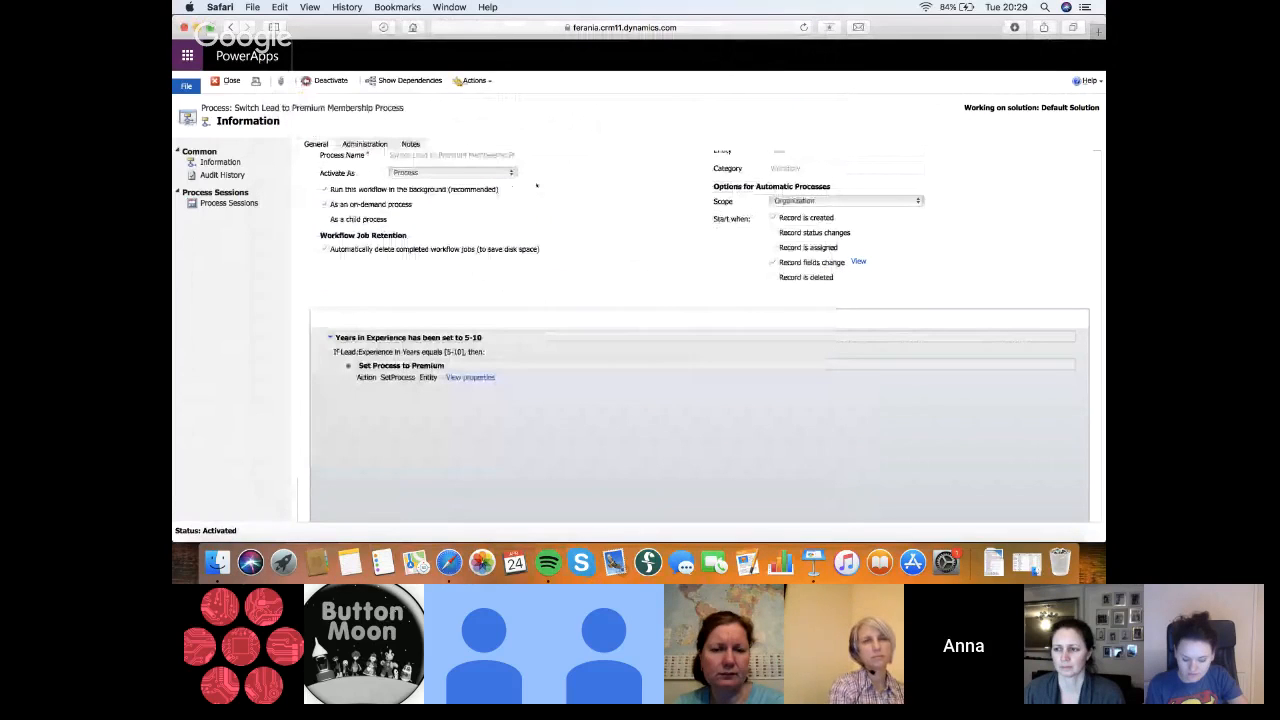
left_click(215, 81)
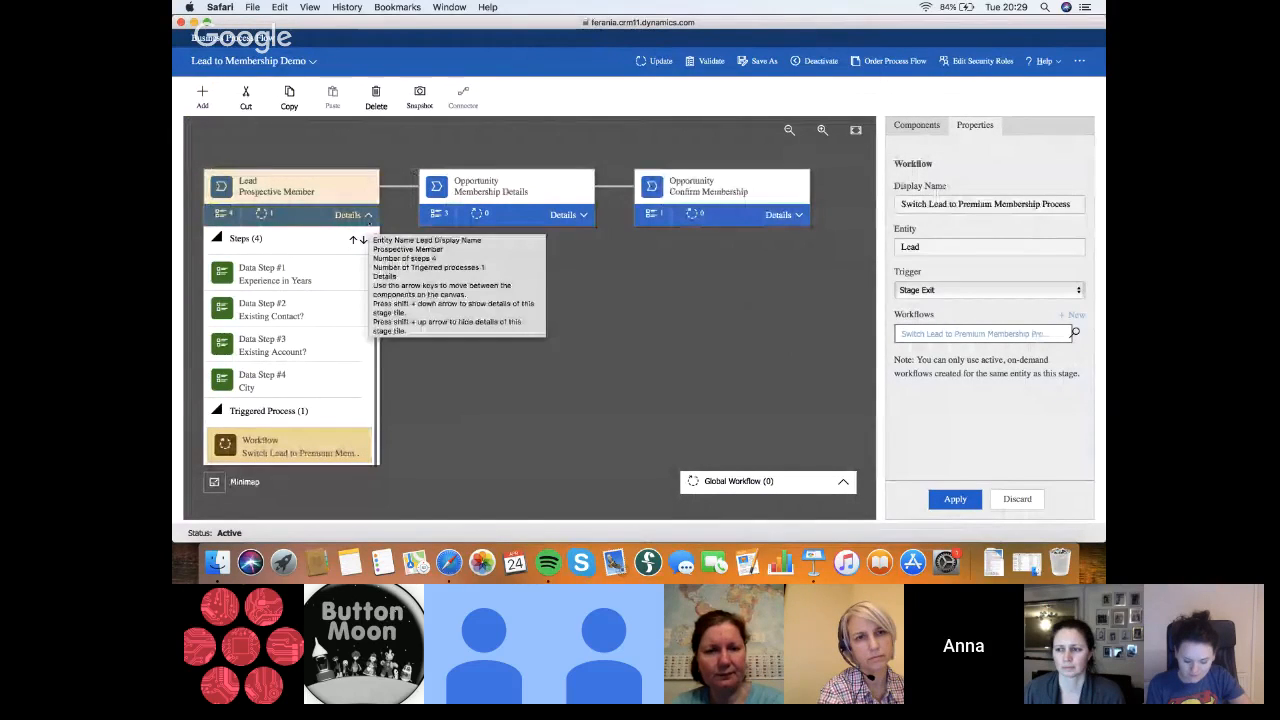
Re-examine the Prospective Member stage's steps and triggered process in Lead to Membership Demo, and return to the solution's components
left_click(367, 215)
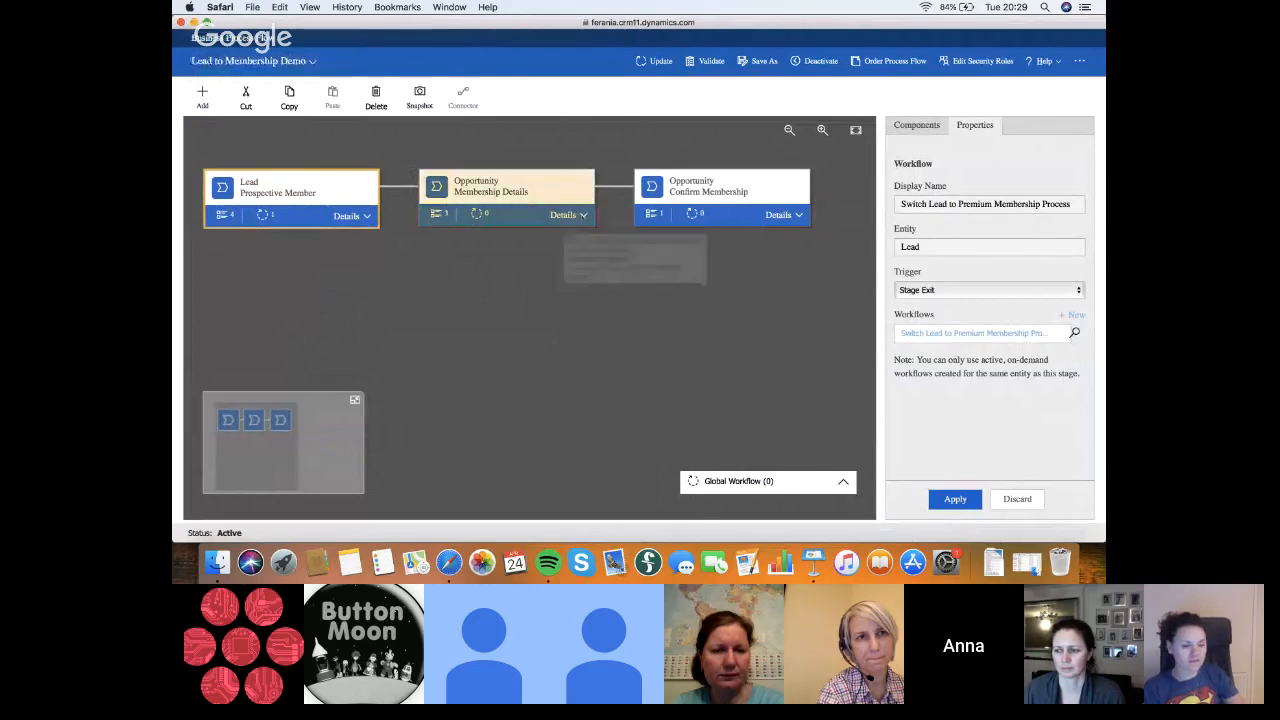
left_click(367, 215)
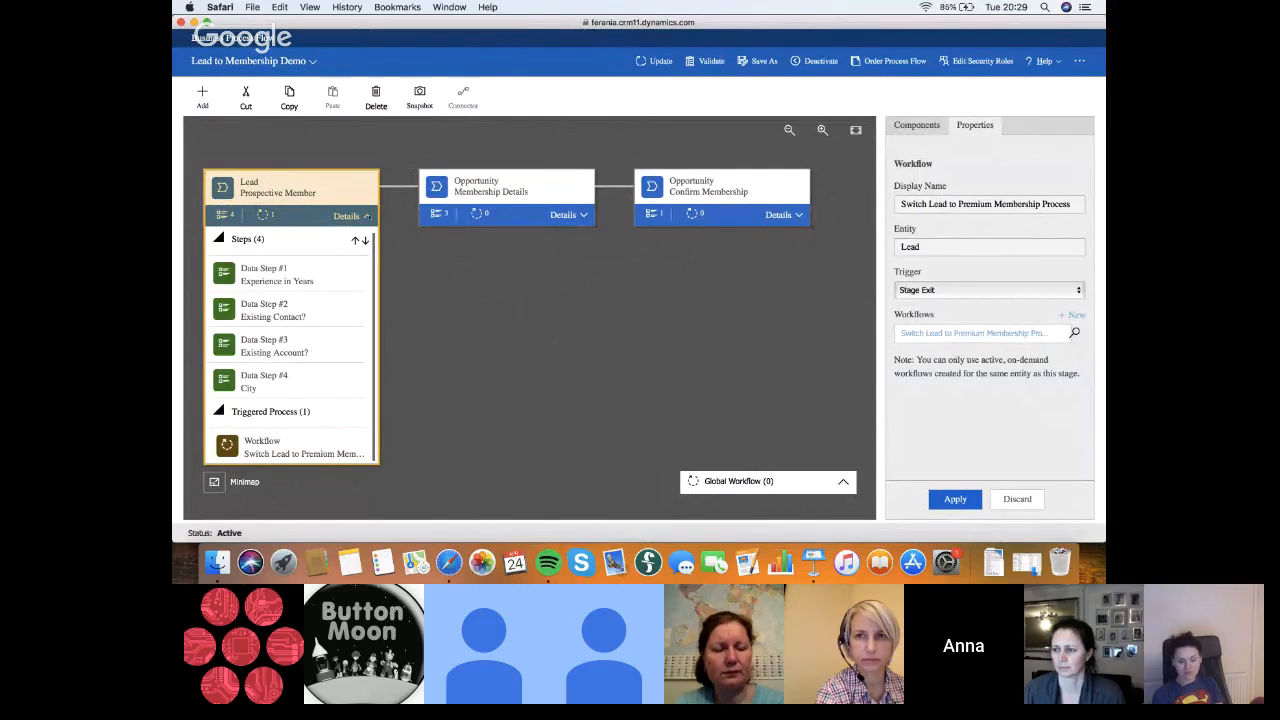
left_click(366, 216)
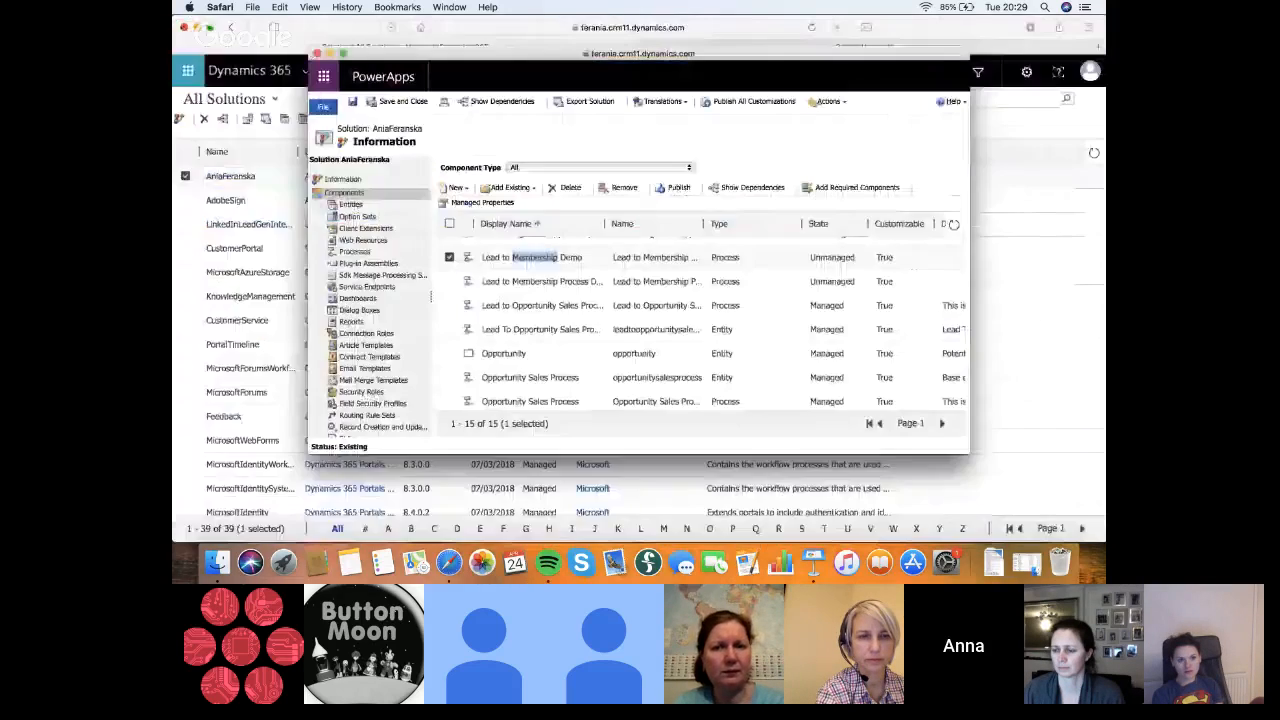
Open Lead to Membership Process Demo (Copy), compare the data steps of its Premium Prospective Member and Premium Membership stages, and close it
double_click(548, 287)
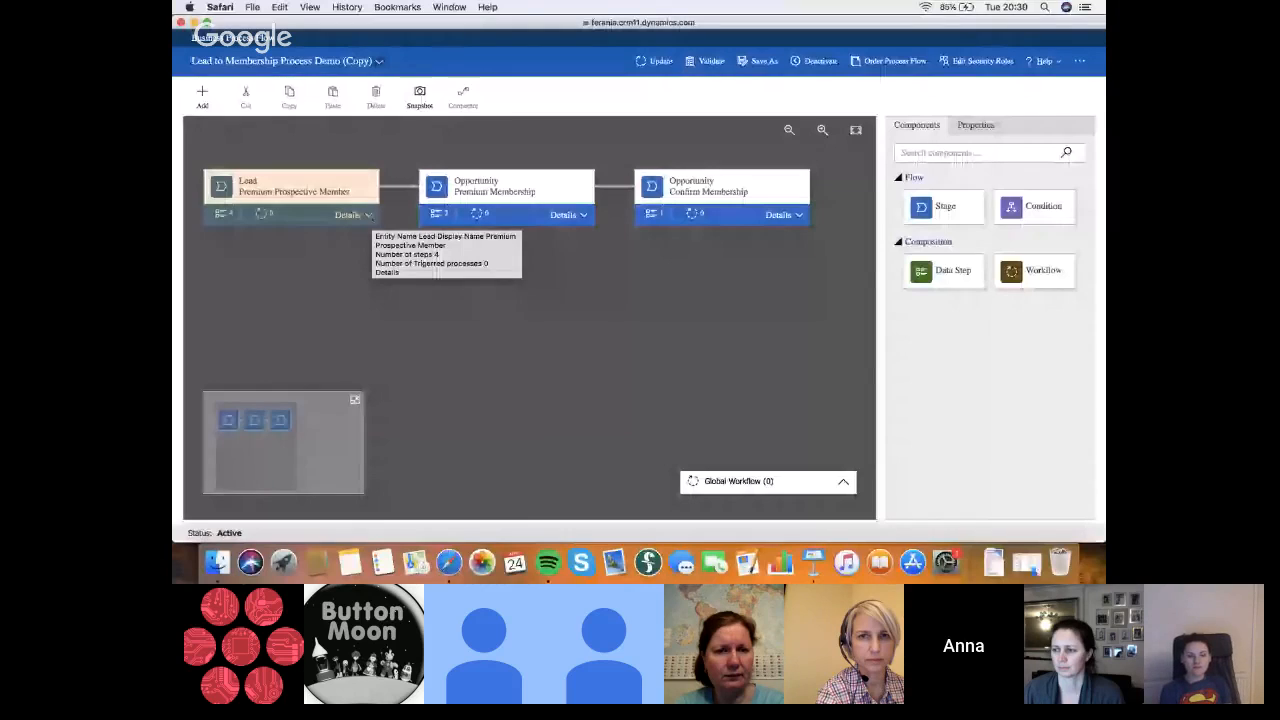
left_click(352, 214)
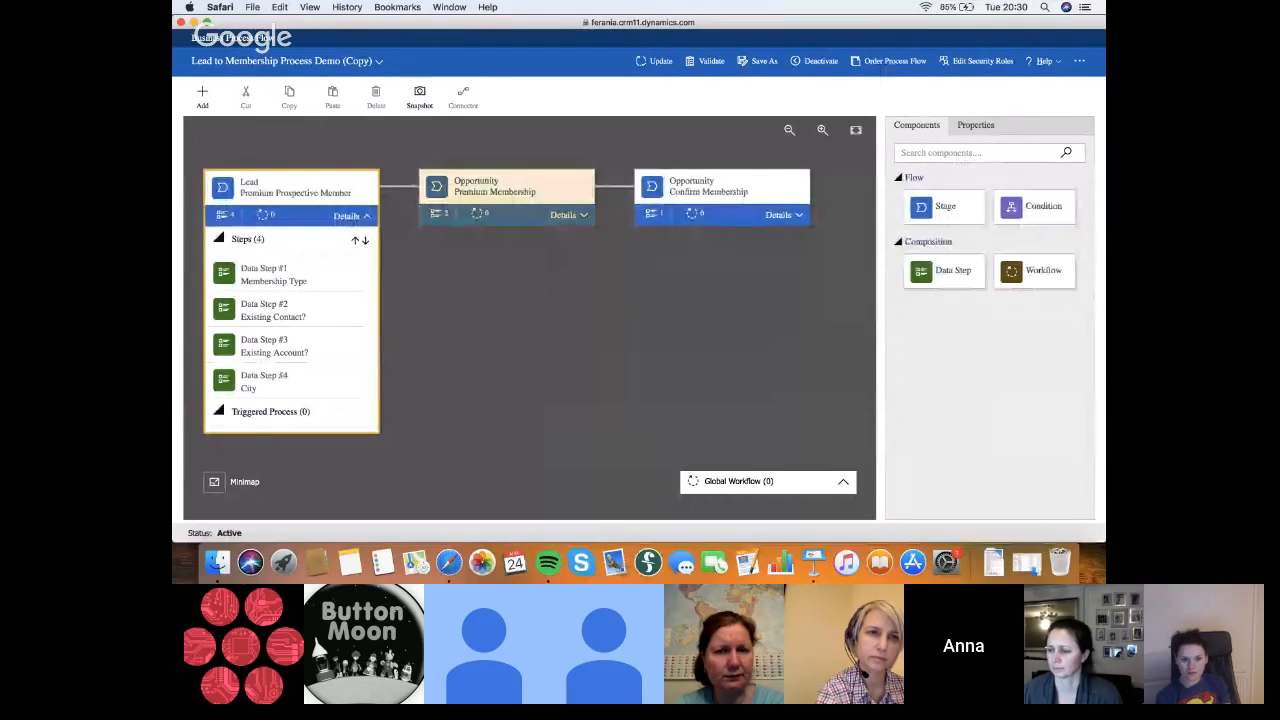
left_click(578, 215)
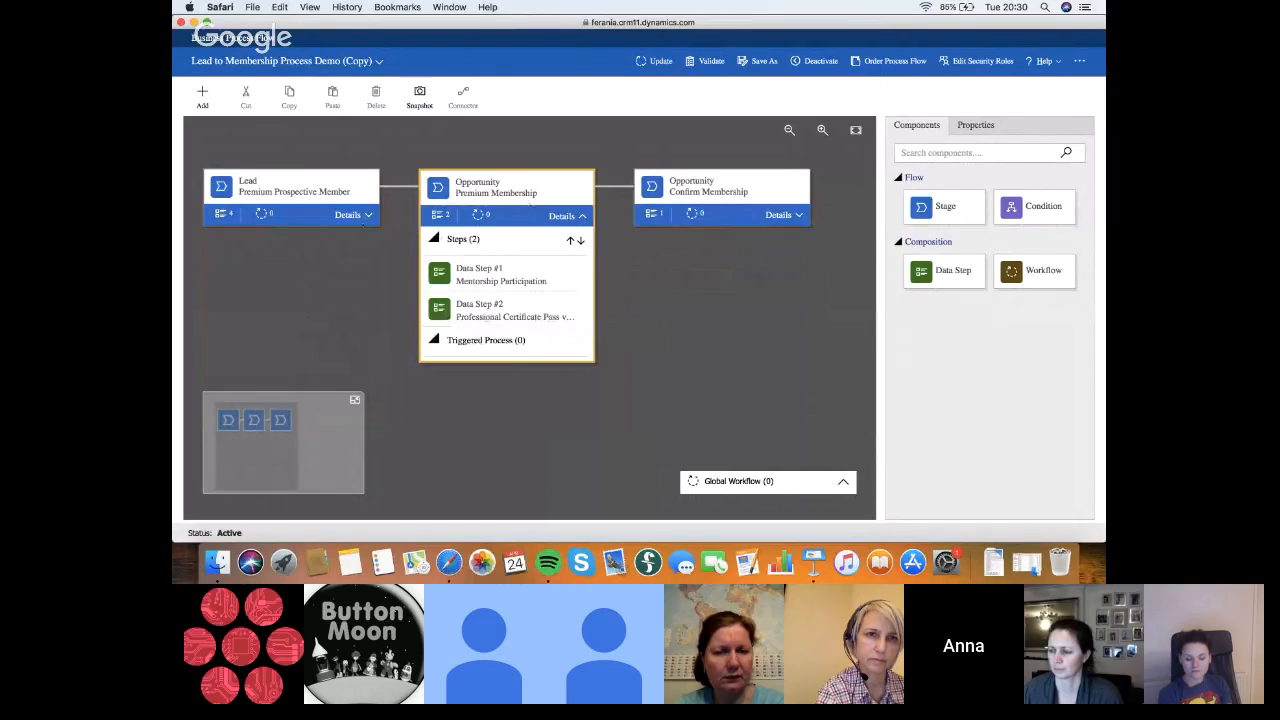
left_click(352, 215)
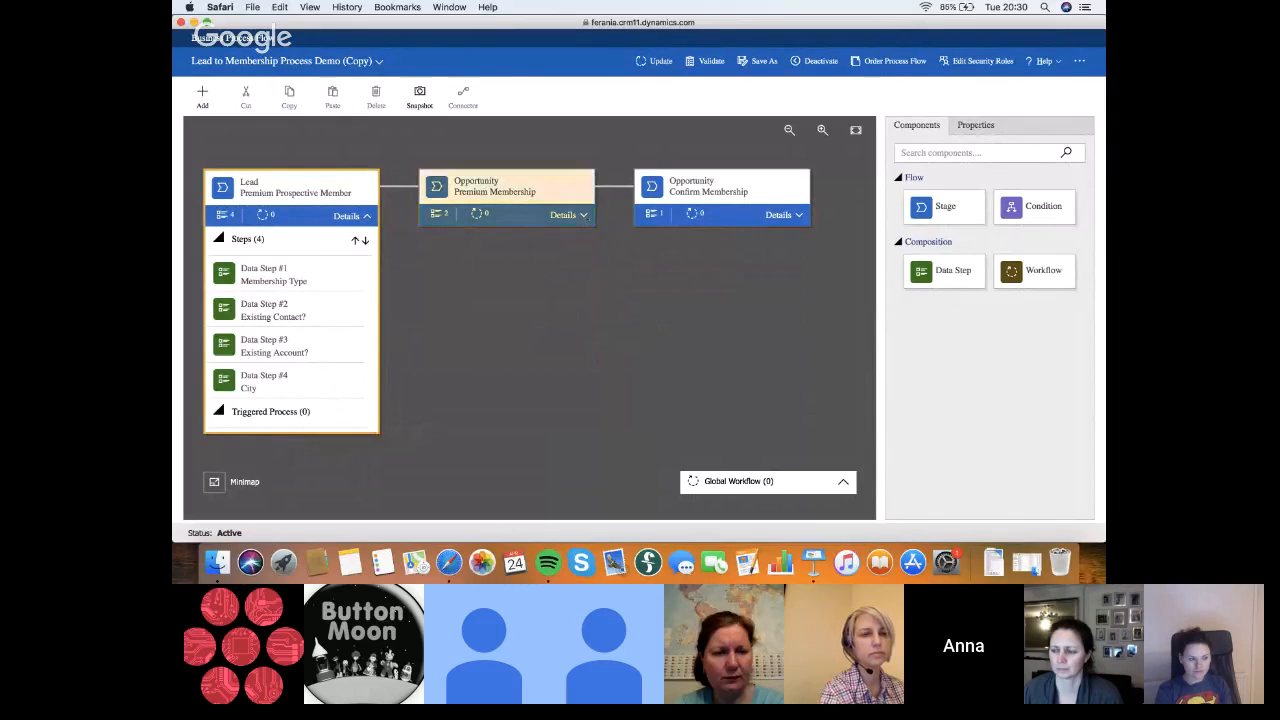
left_click(578, 215)
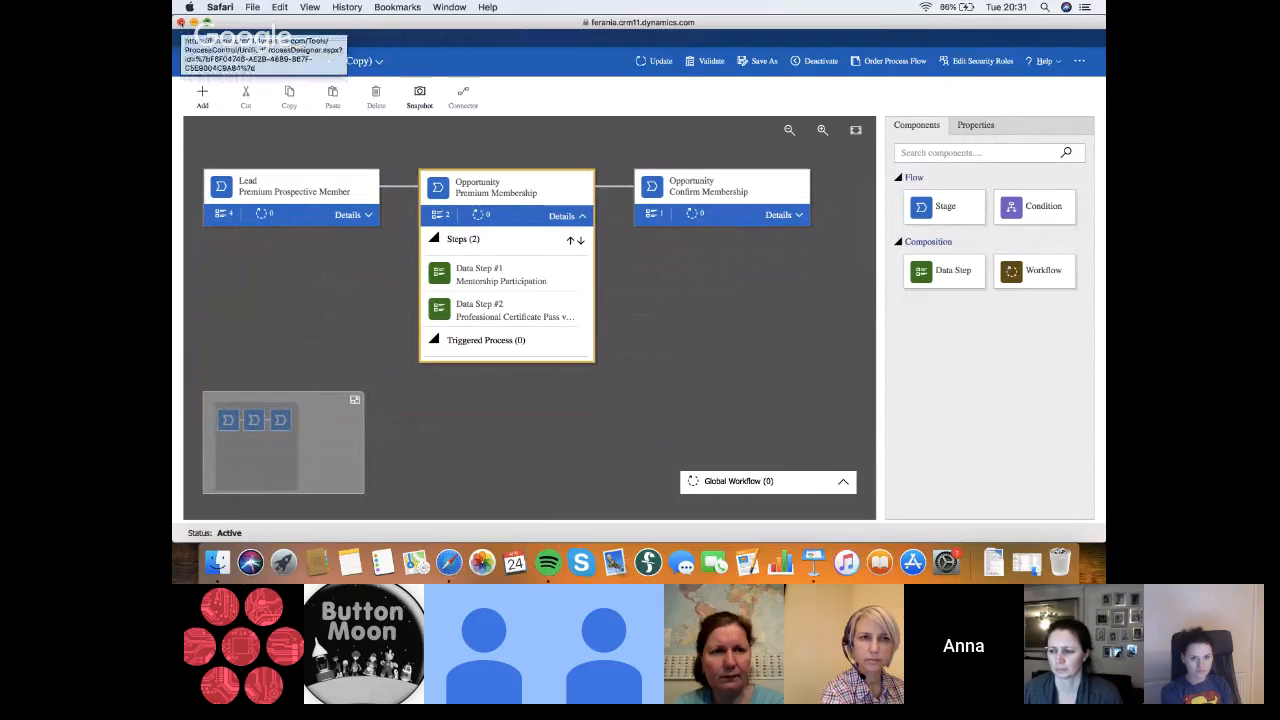
left_click(181, 22)
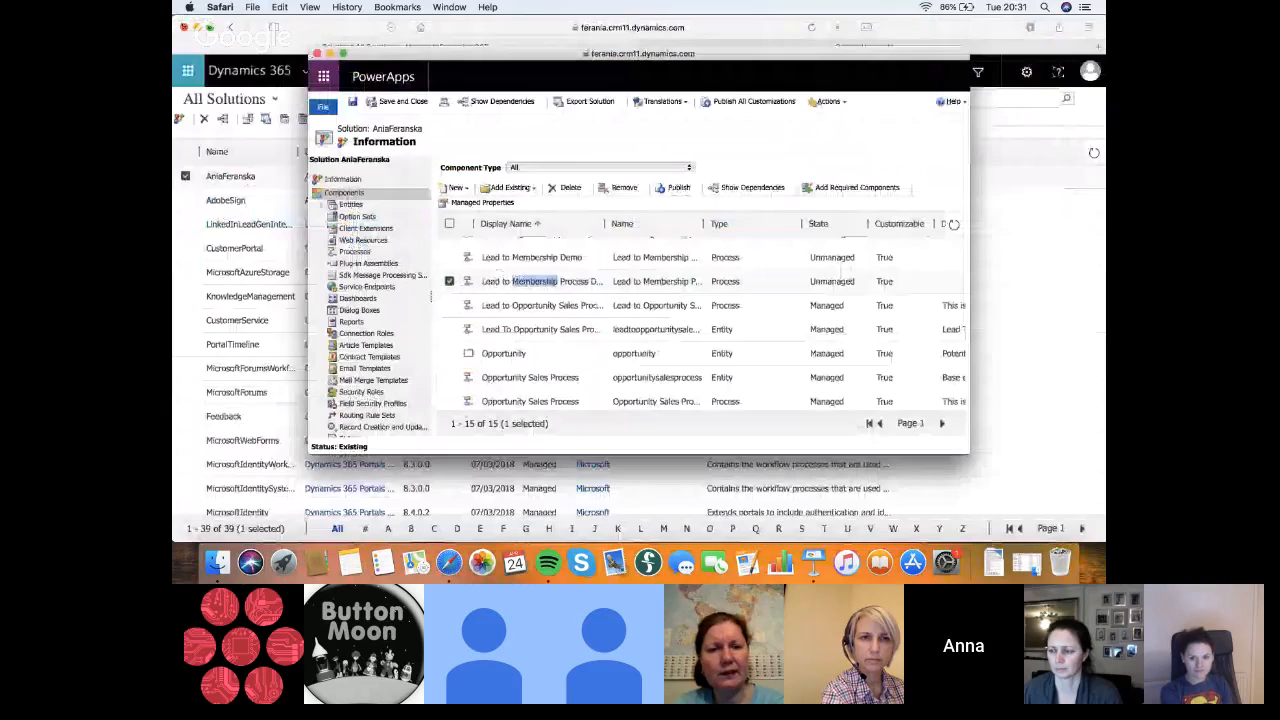
Close the solution and open the lead with the topic Demo 1 from the recently viewed records
left_click(317, 53)
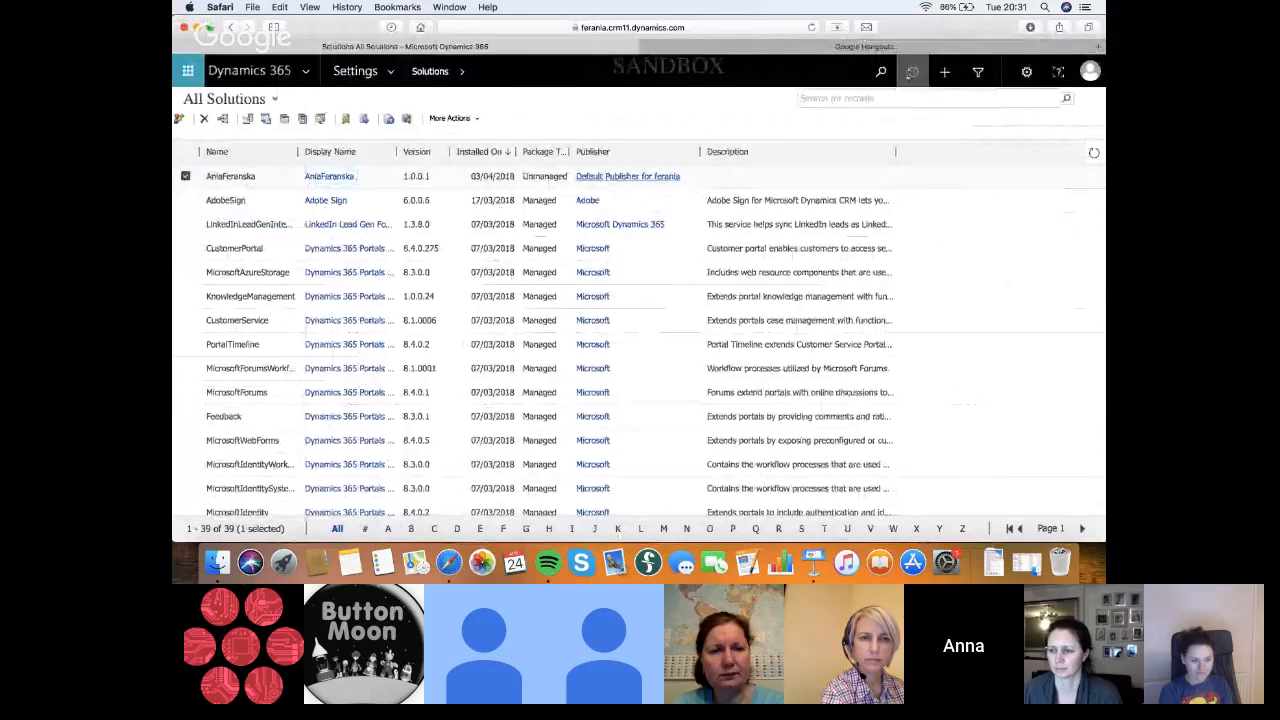
left_click(912, 71)
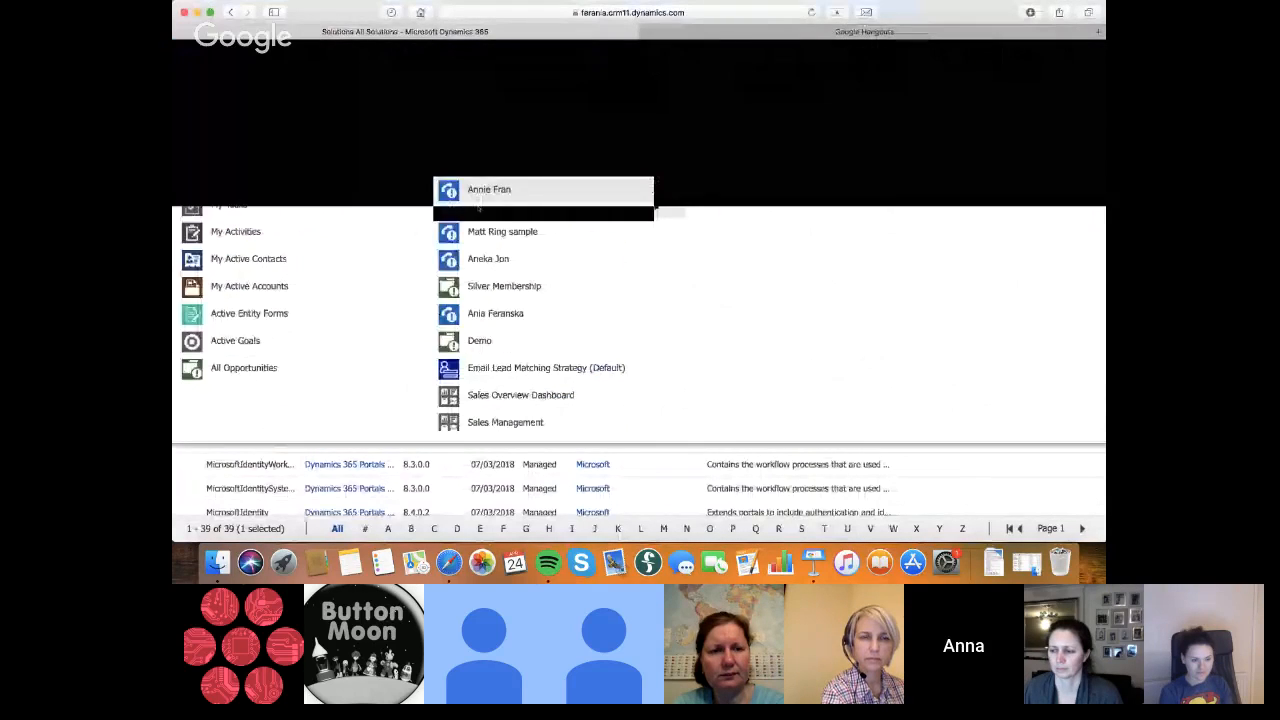
left_click(479, 205)
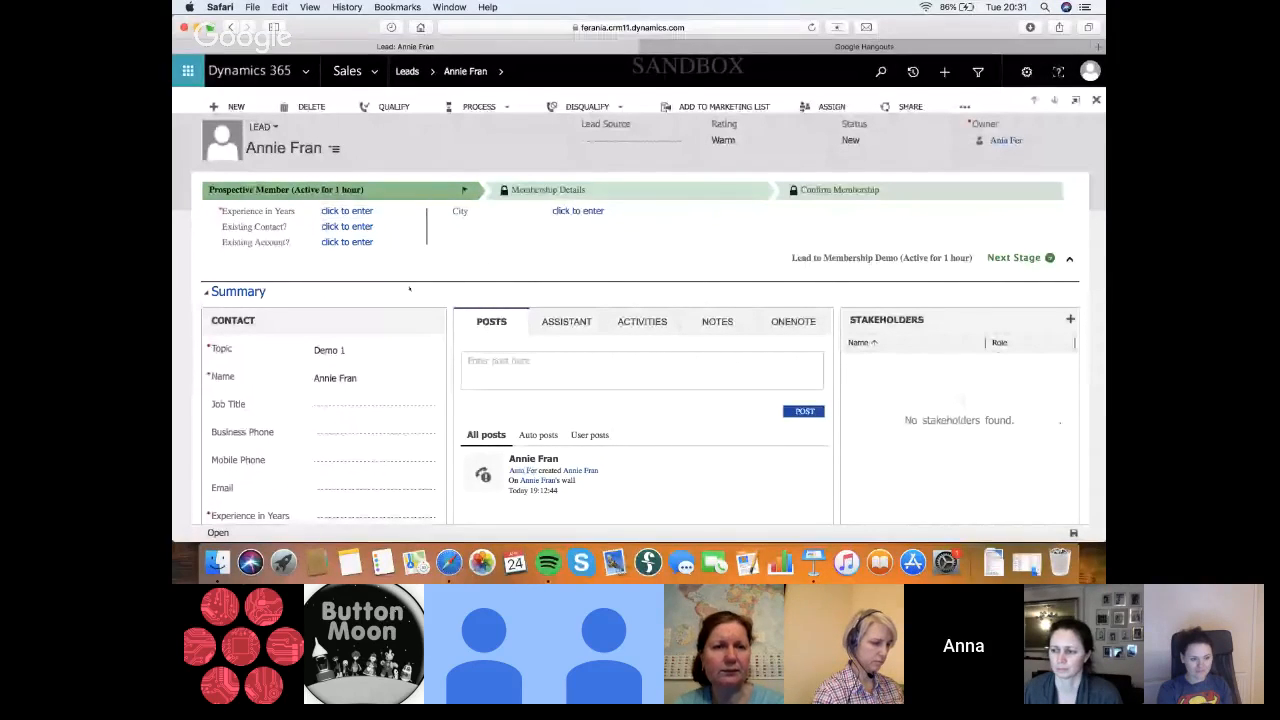
Review the lead's contact and company fields and the data steps of its Prospective Member stage
scroll(409, 289, "down", 1)
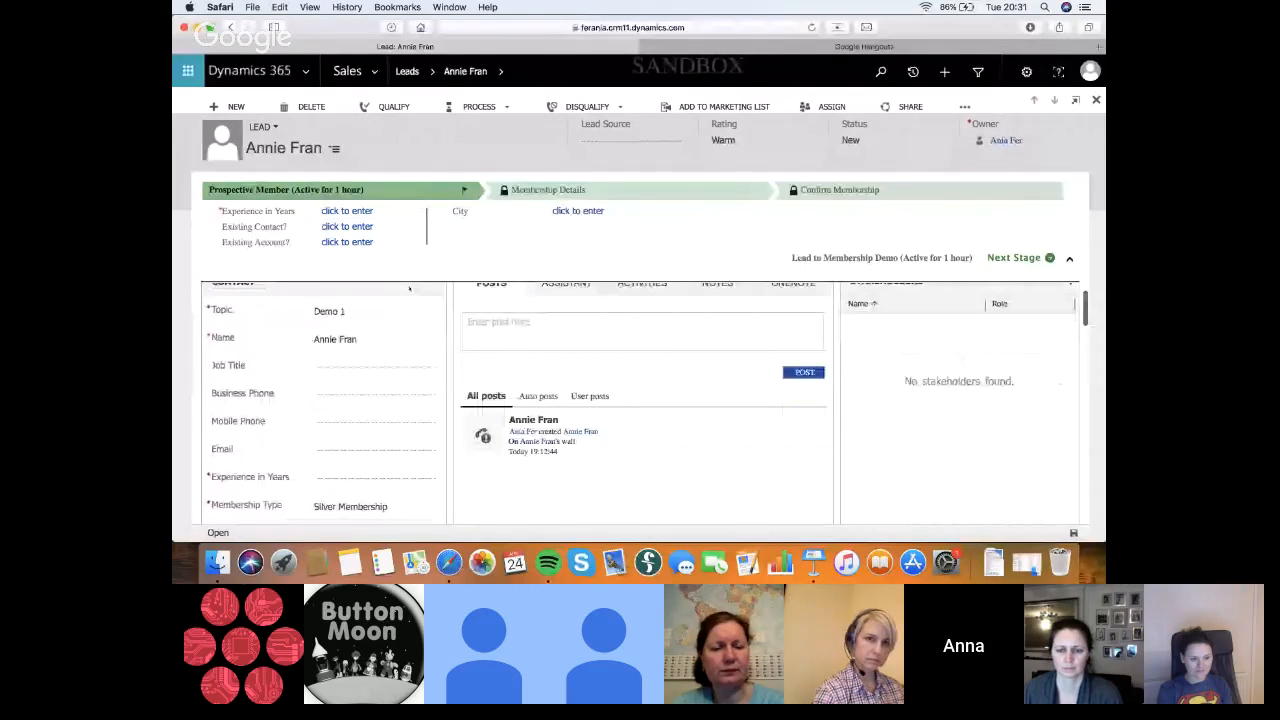
scroll(409, 289, "up", 1)
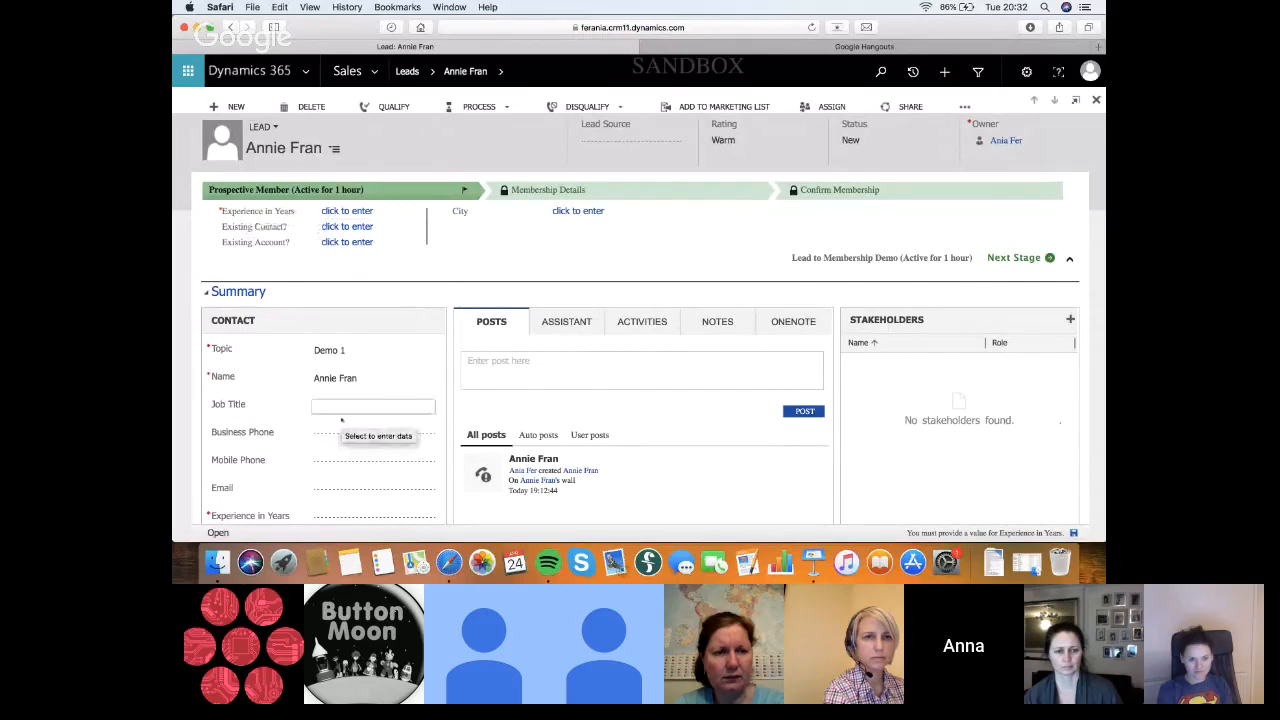
scroll(341, 420, "down", 3)
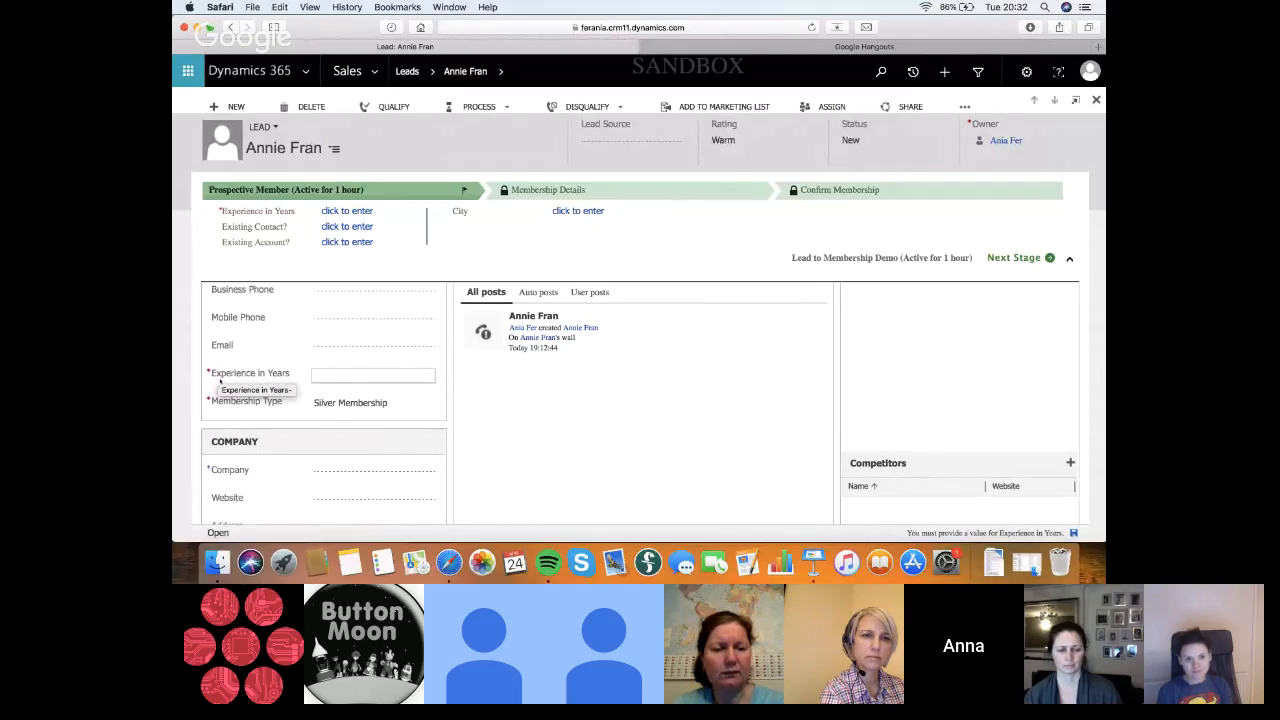
scroll(1071, 258, "down", 1)
scroll(1072, 265, "down", 3)
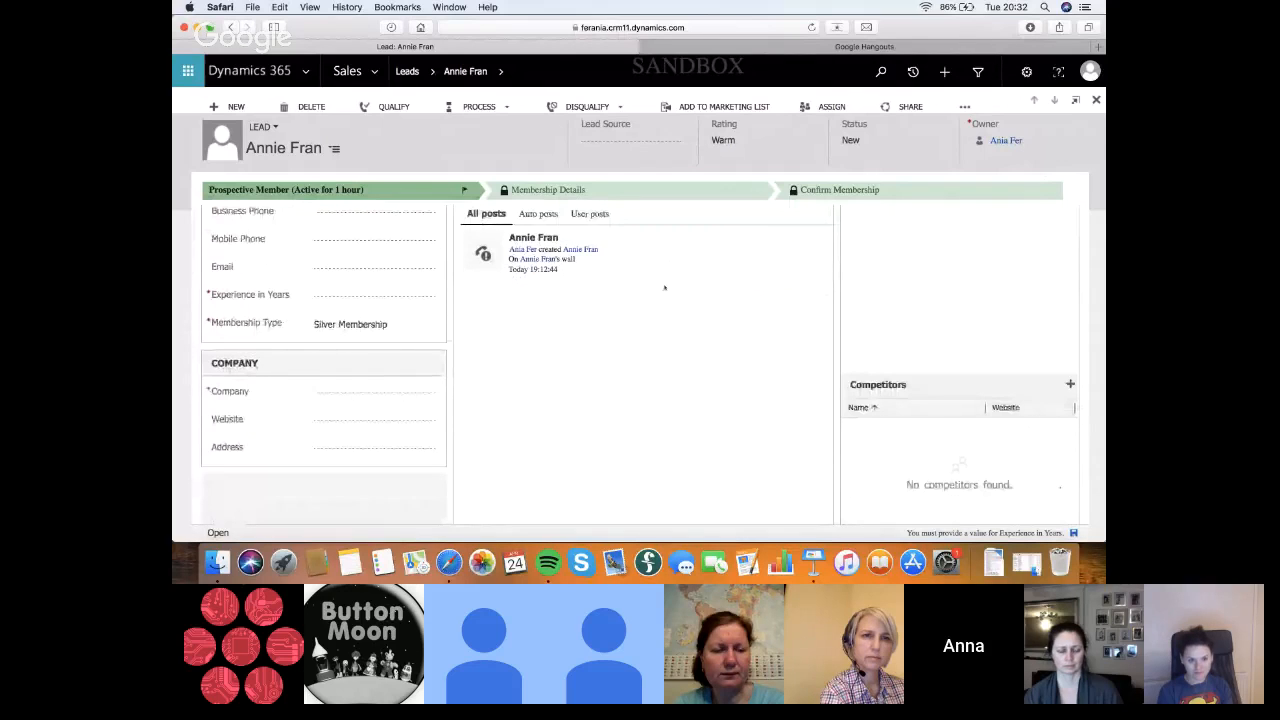
scroll(664, 287, "up", 5)
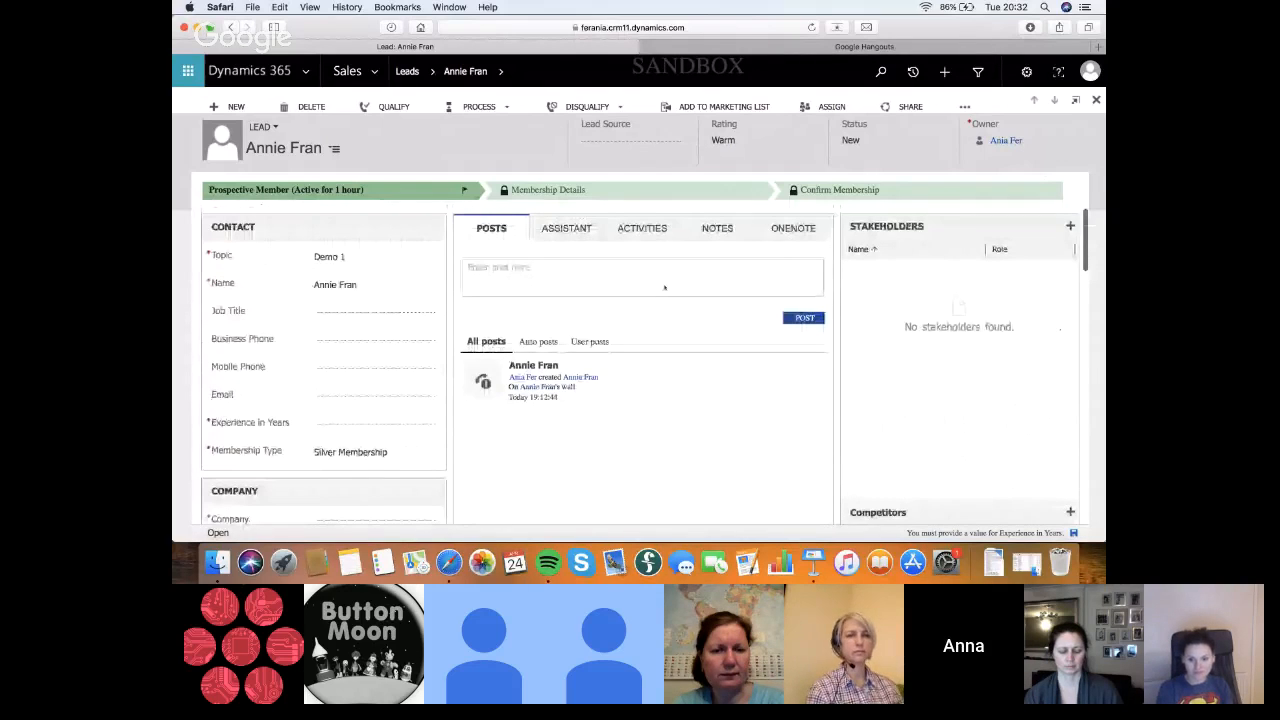
scroll(664, 287, "up", 1)
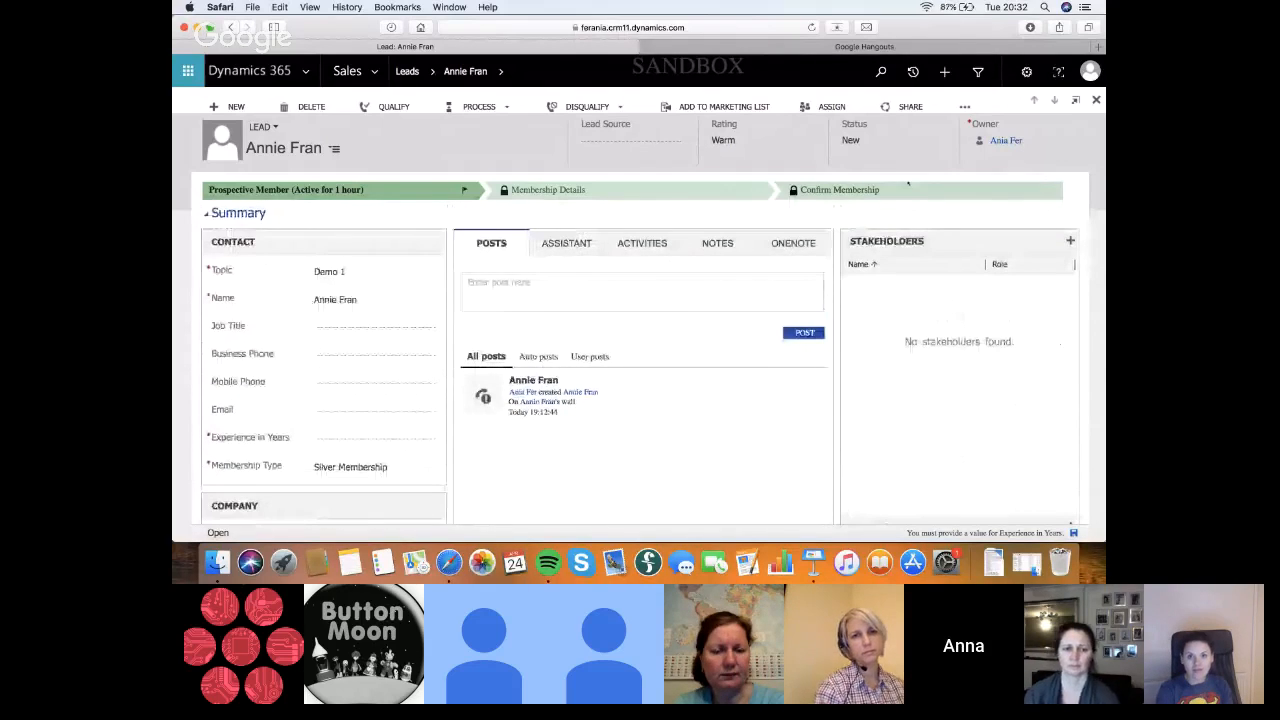
left_click(398, 190)
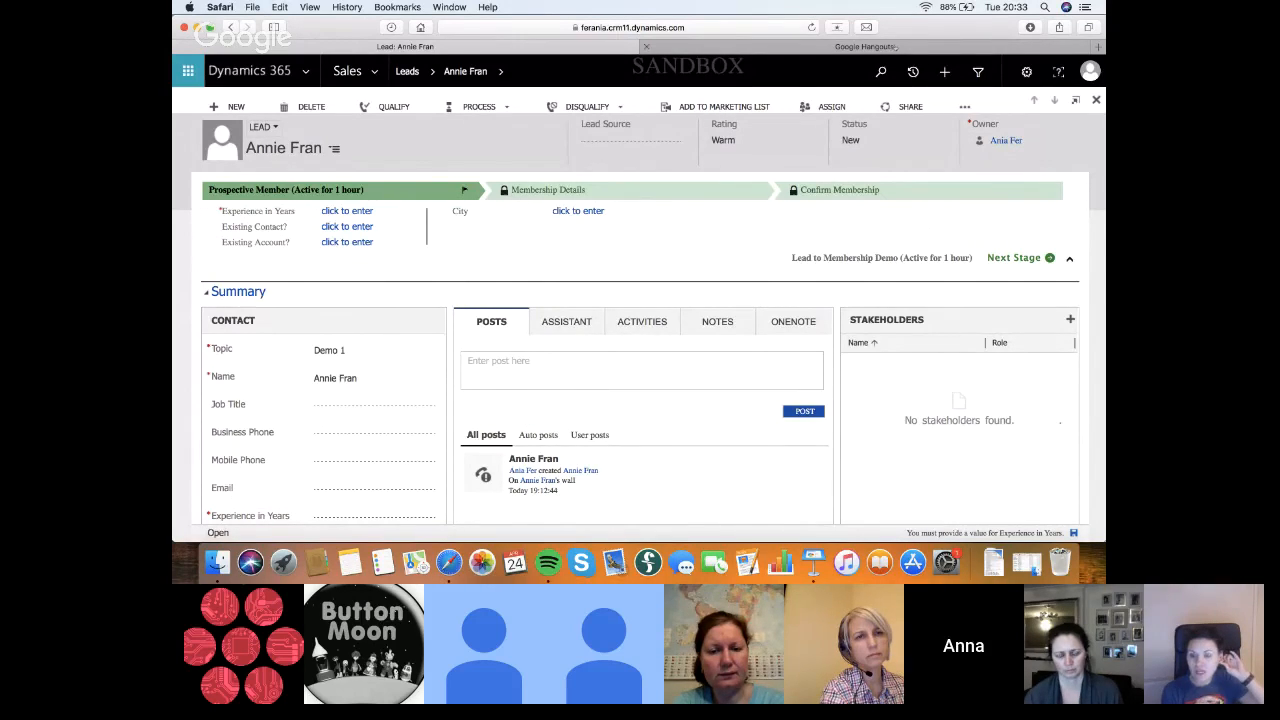
left_click(893, 47)
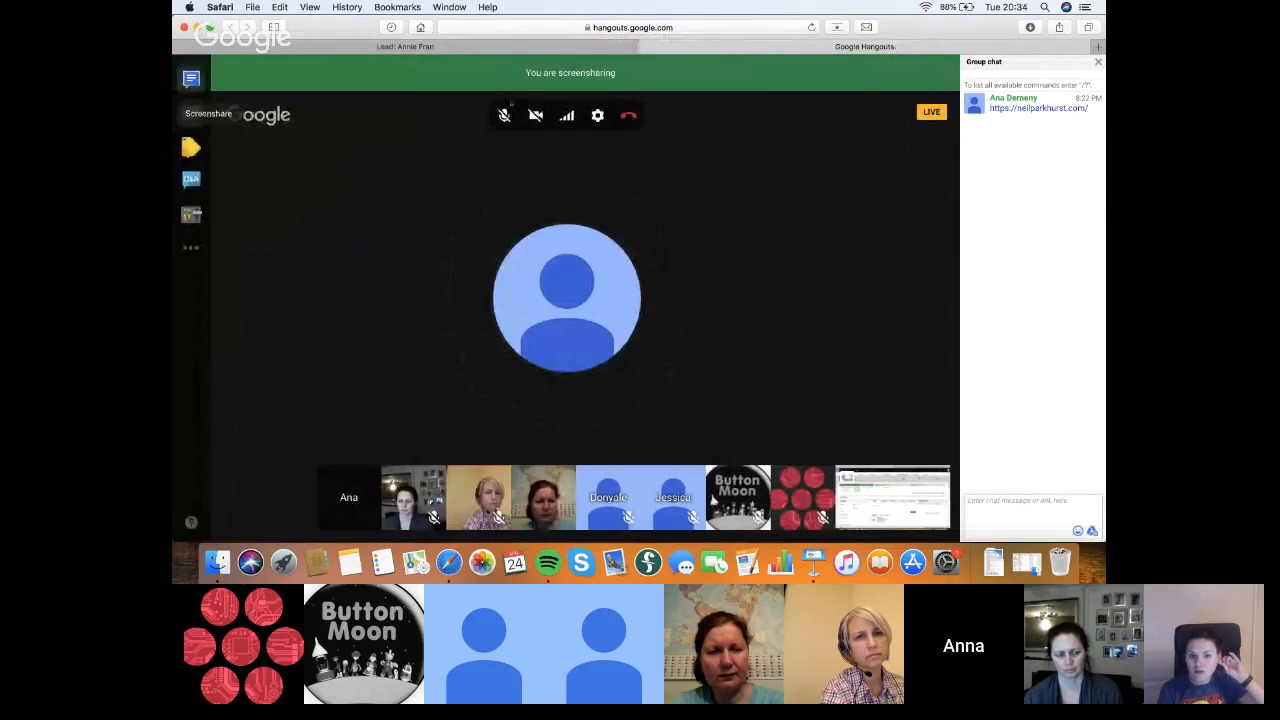
left_click(457, 48)
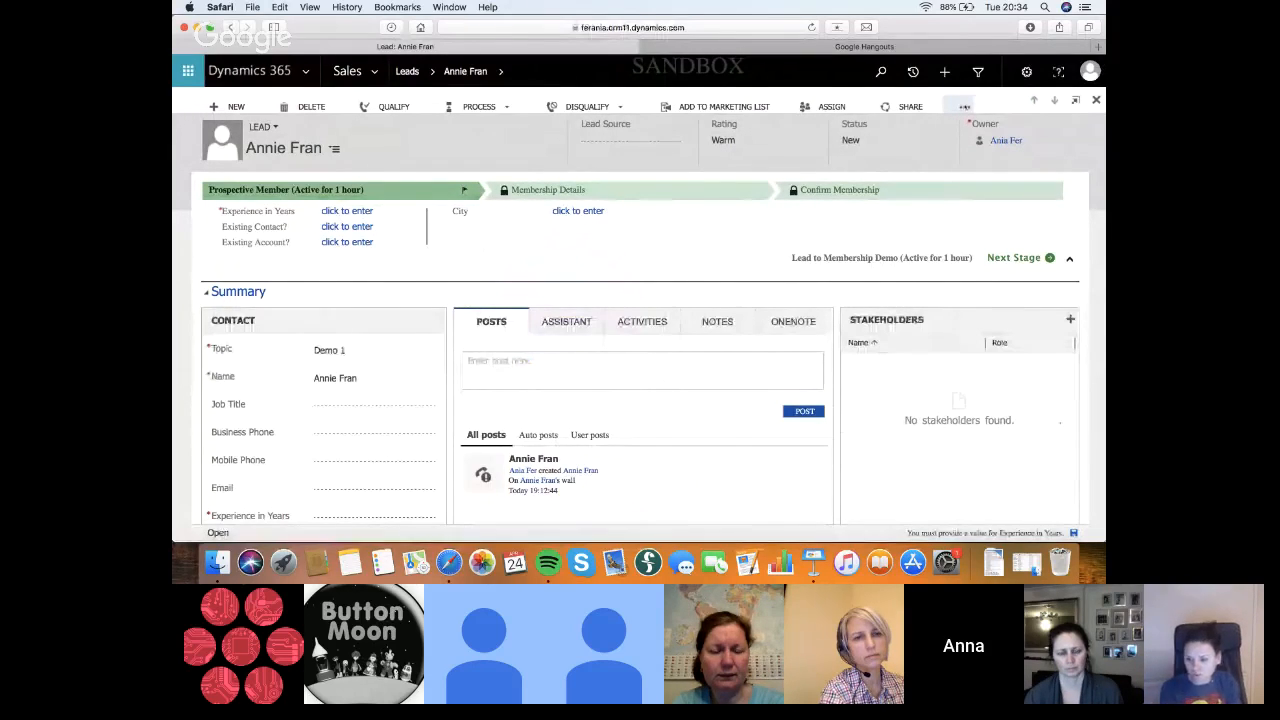
left_click(965, 106)
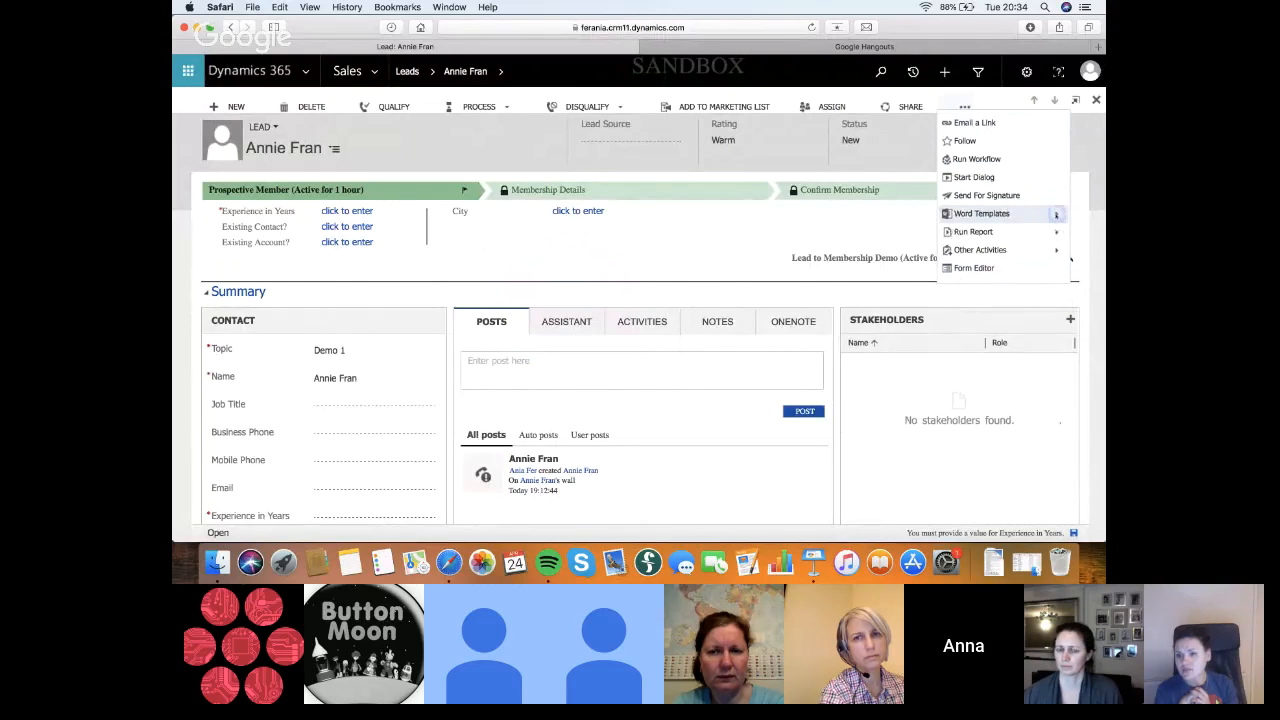
left_click(1005, 217)
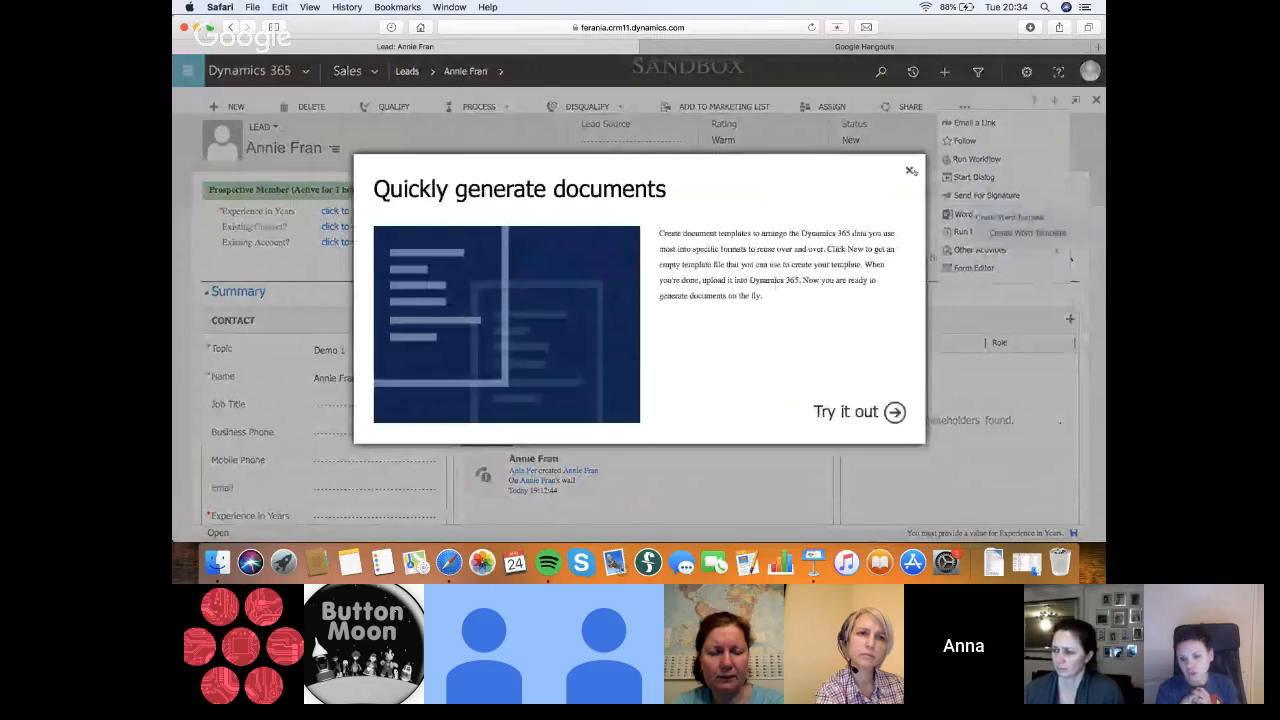
left_click(910, 171)
Examine the Demo 1 lead's summary, contact and company fields in a full-screen print preview, and close it
left_click(1026, 71)
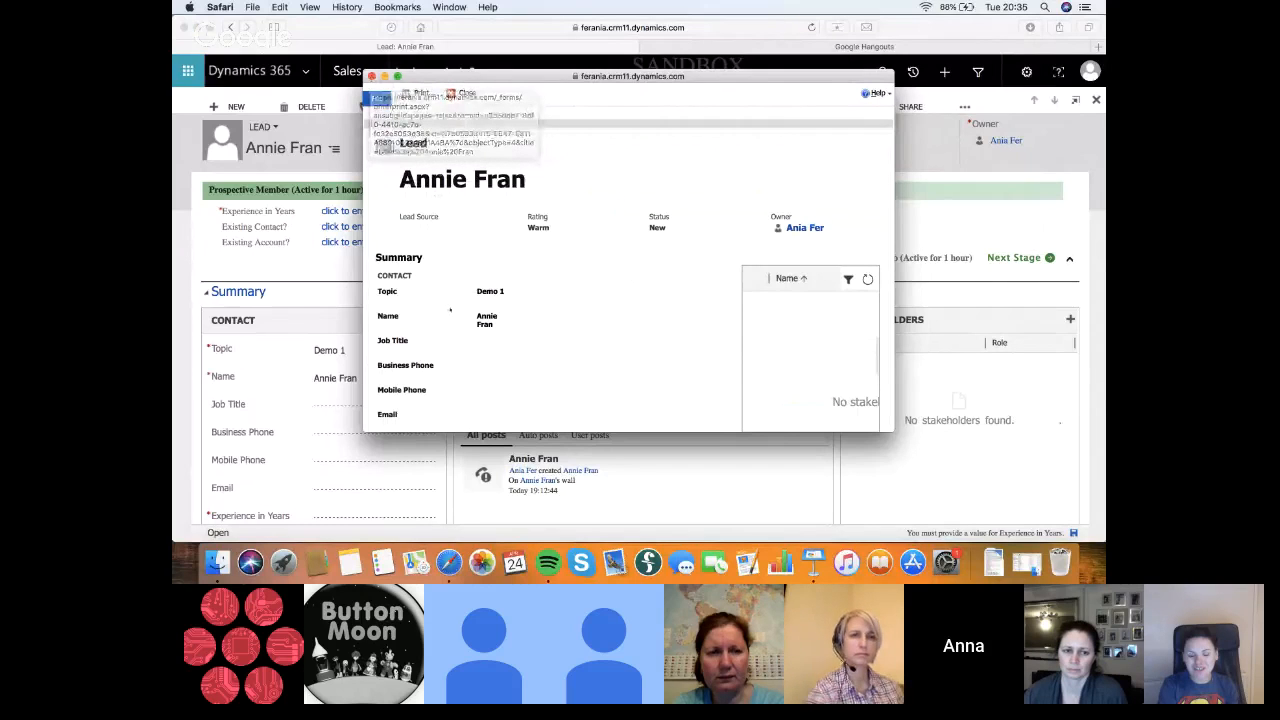
scroll(450, 310, "down", 3)
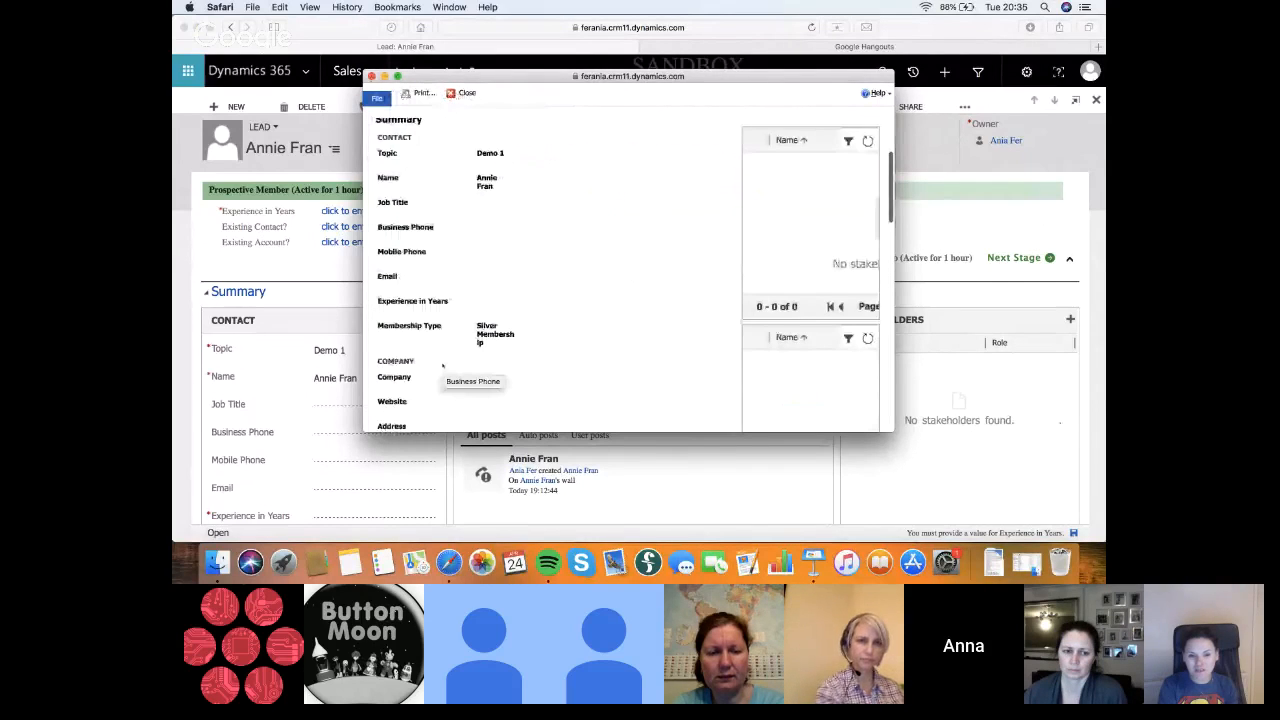
scroll(443, 365, "up", 2)
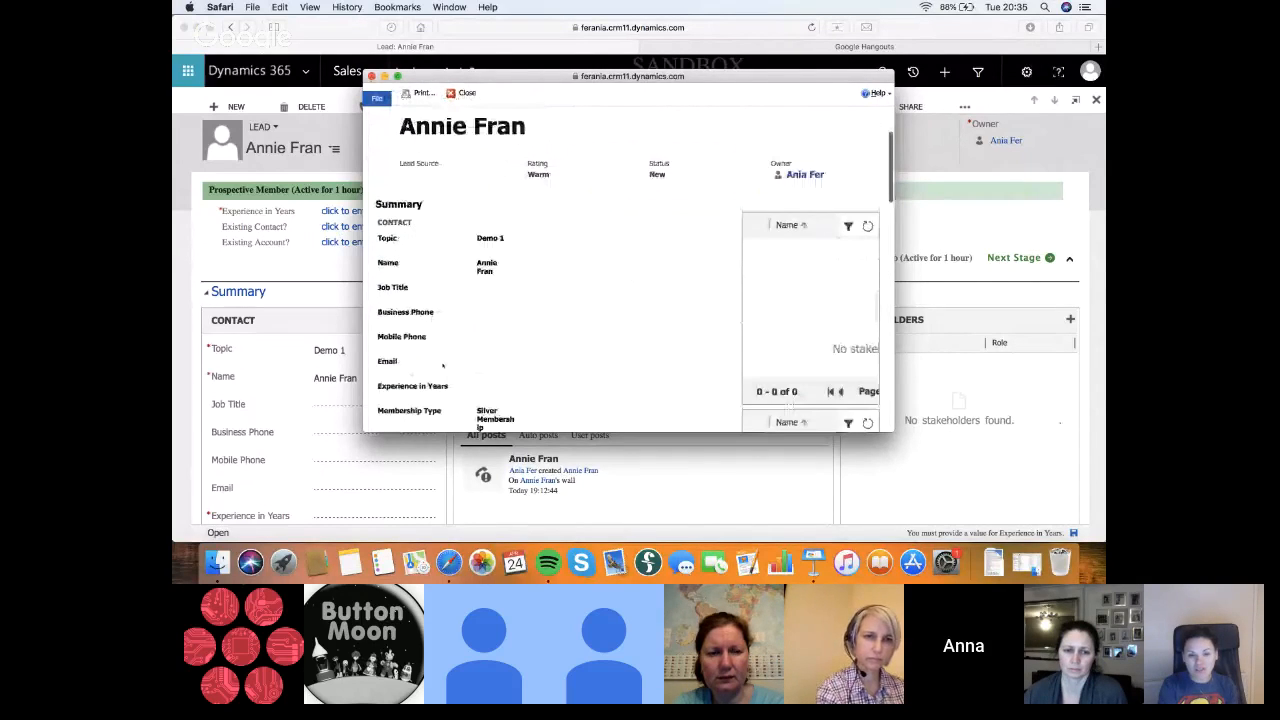
scroll(449, 340, "up", 1)
scroll(455, 316, "down", 2)
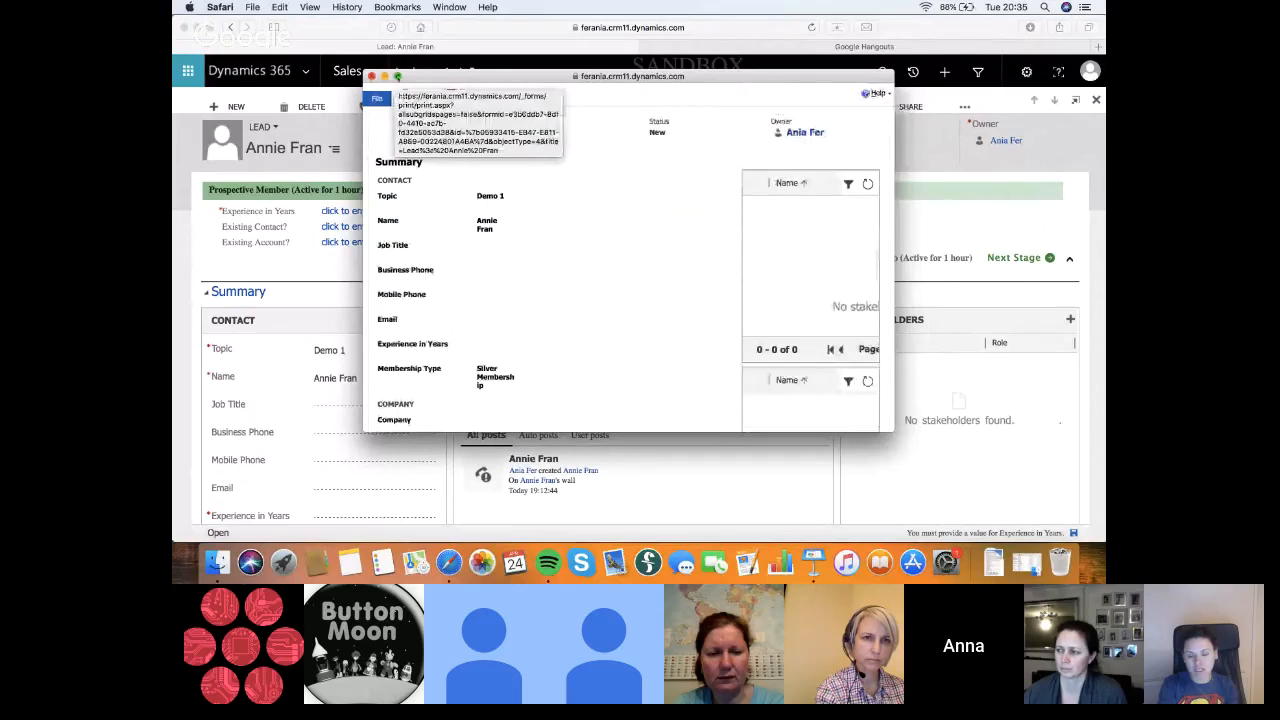
left_click(397, 77)
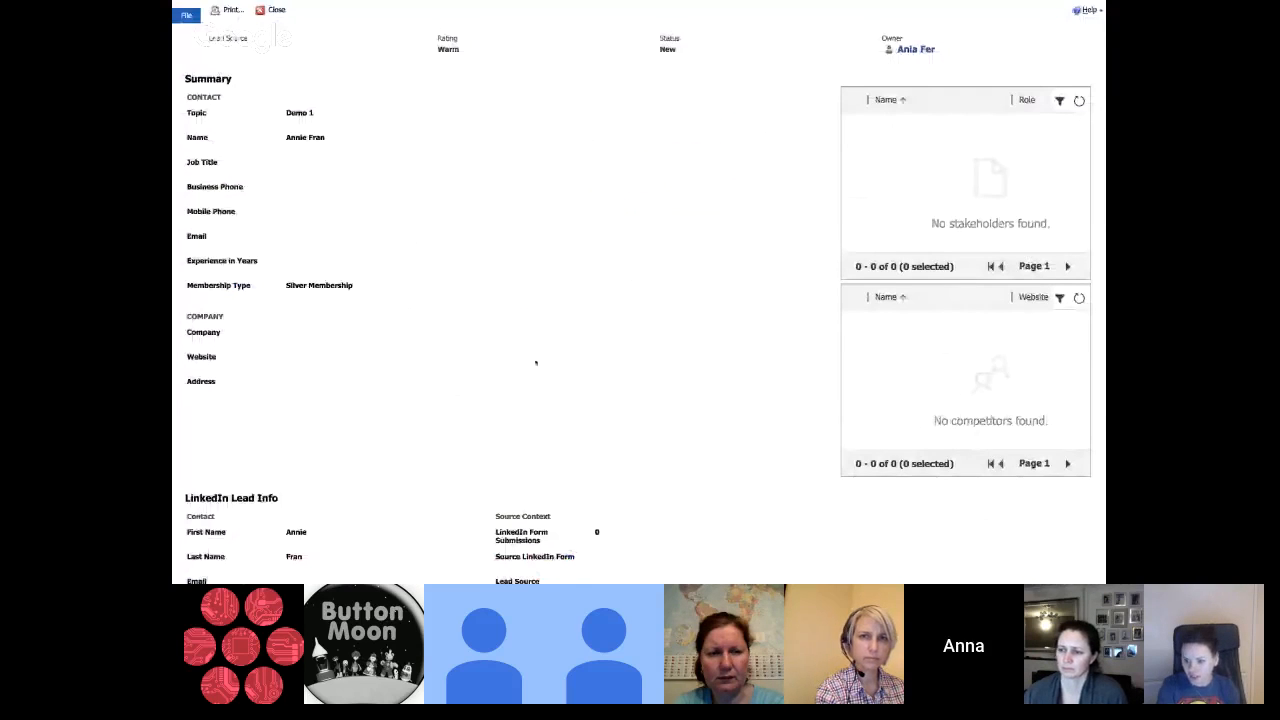
scroll(648, 171, "up", 1)
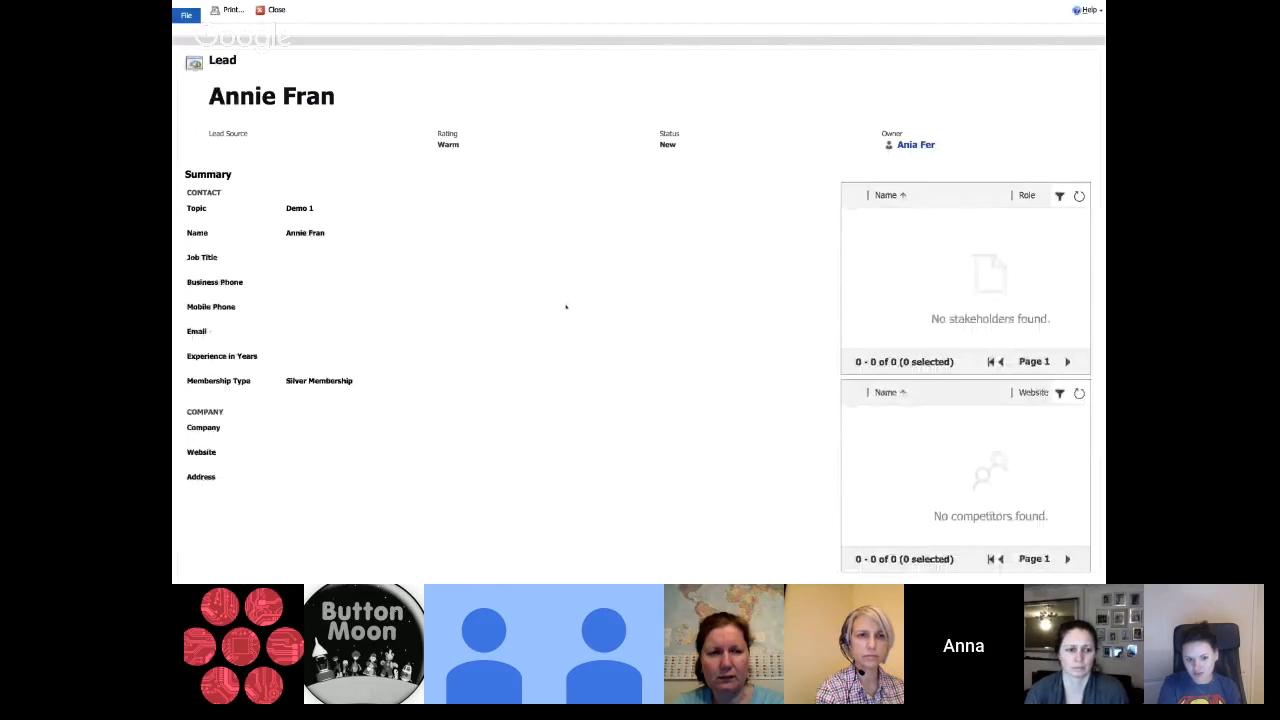
scroll(565, 306, "down", 1)
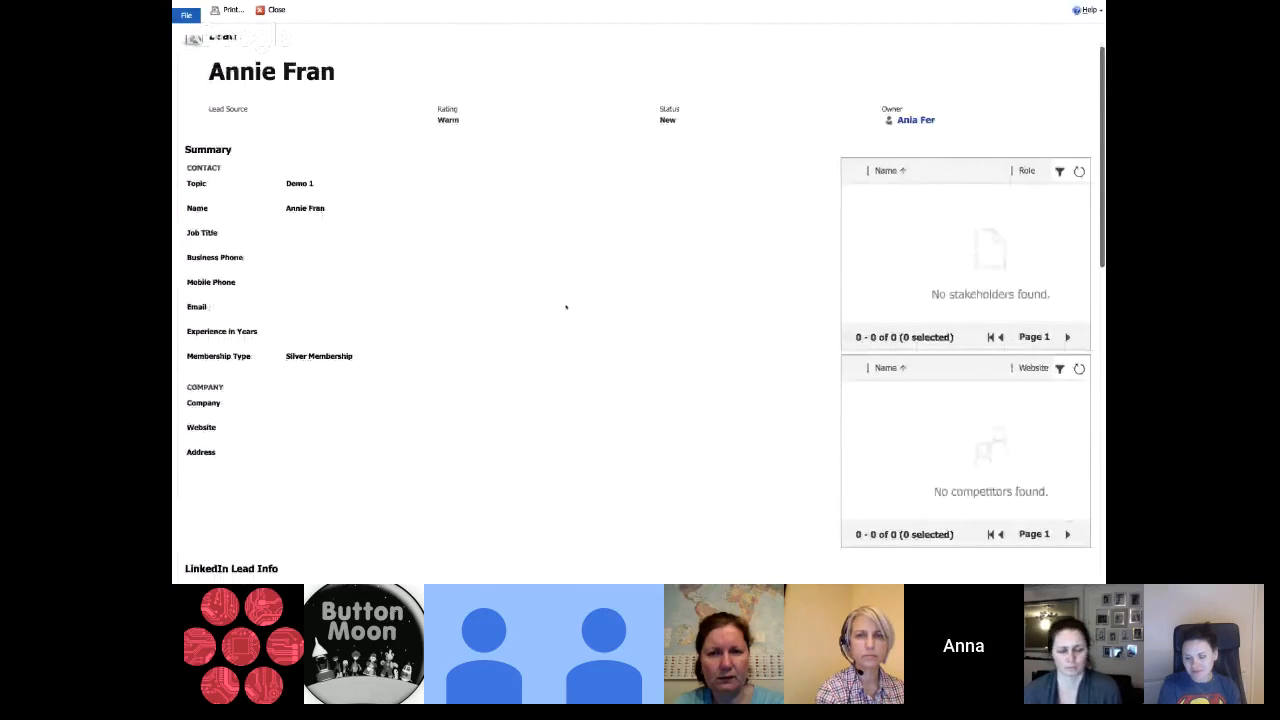
scroll(565, 306, "down", 1)
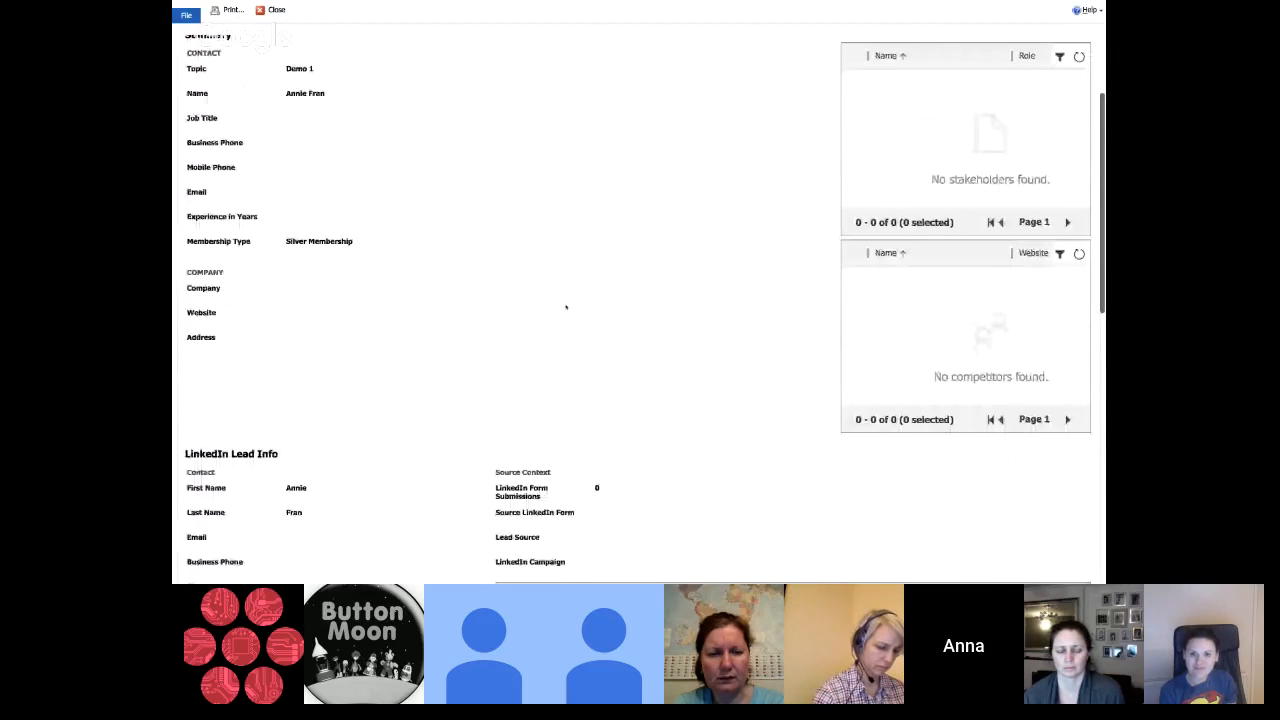
scroll(566, 307, "up", 2)
left_click(262, 11)
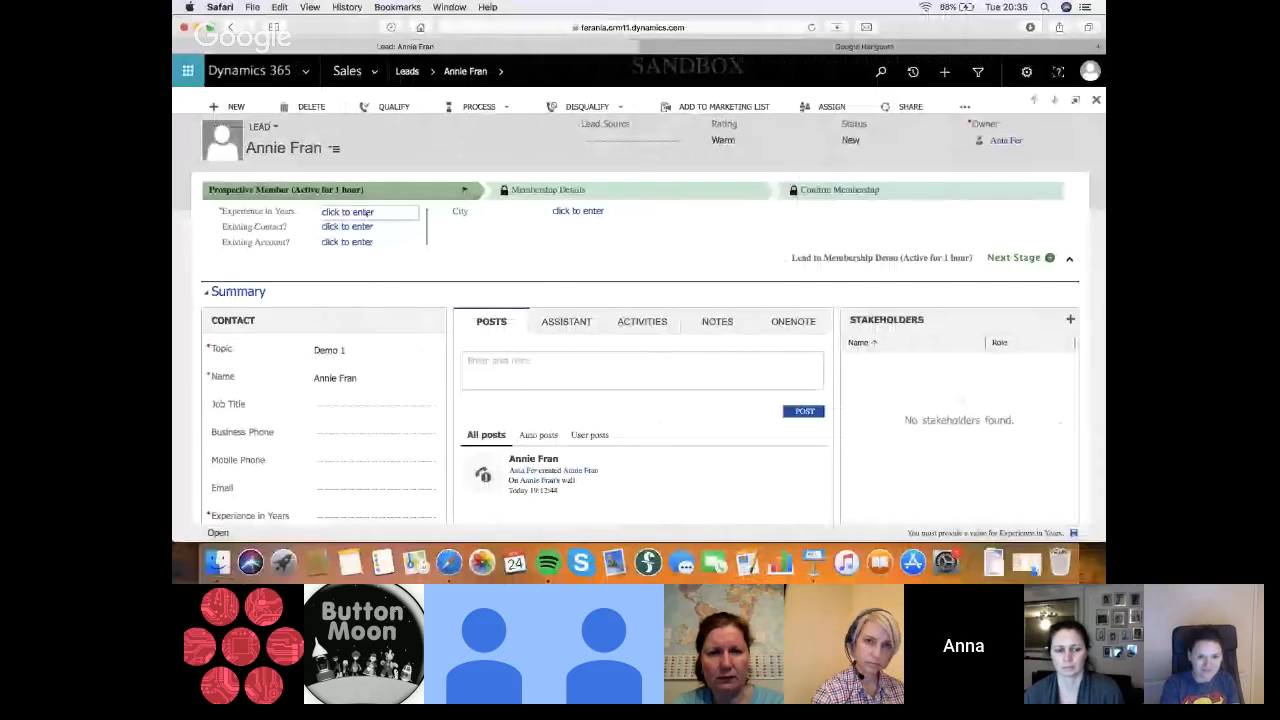
Set the lead's Experience in Years to 5-10 and its job title to Creative Director, saving the record
left_click(368, 212)
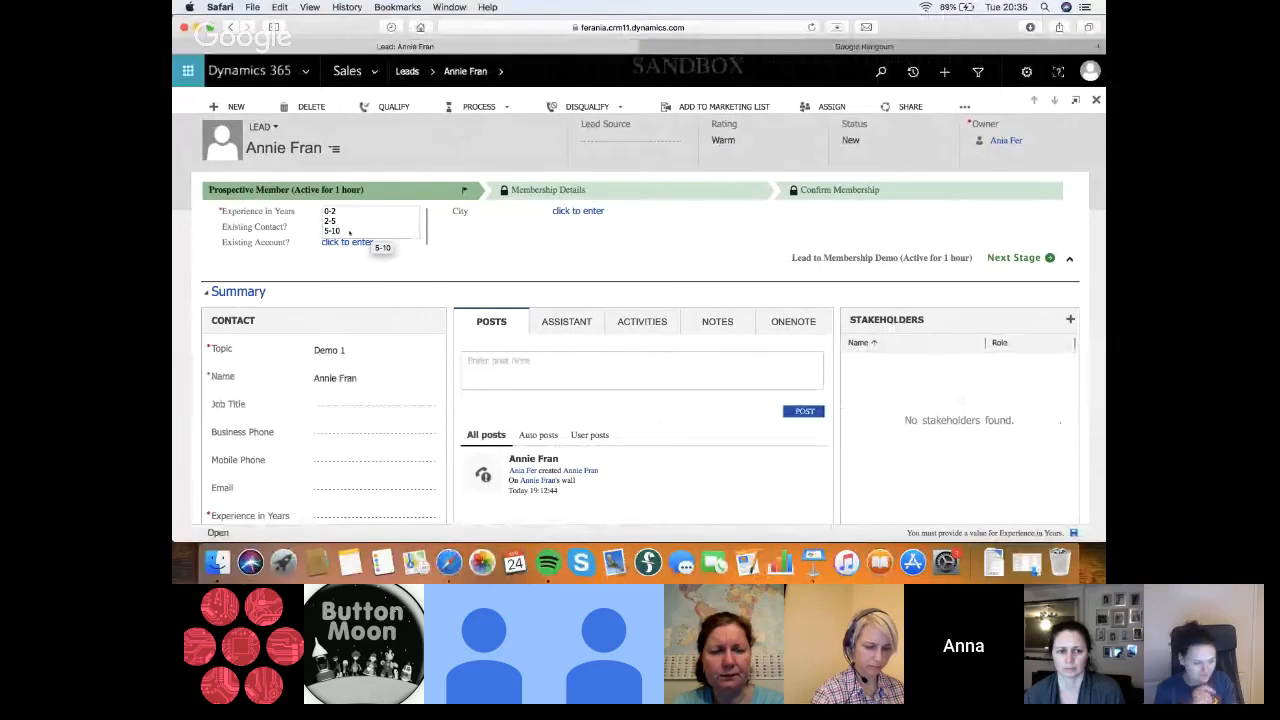
left_click(348, 231)
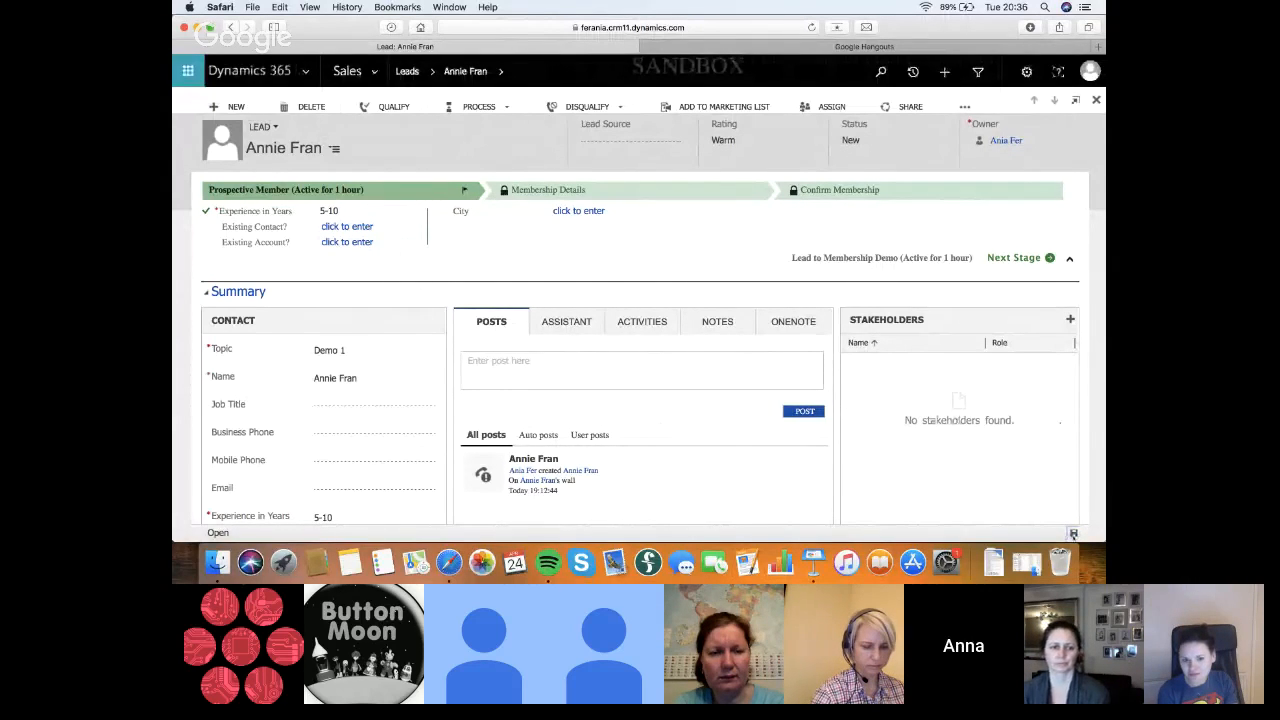
left_click(344, 408)
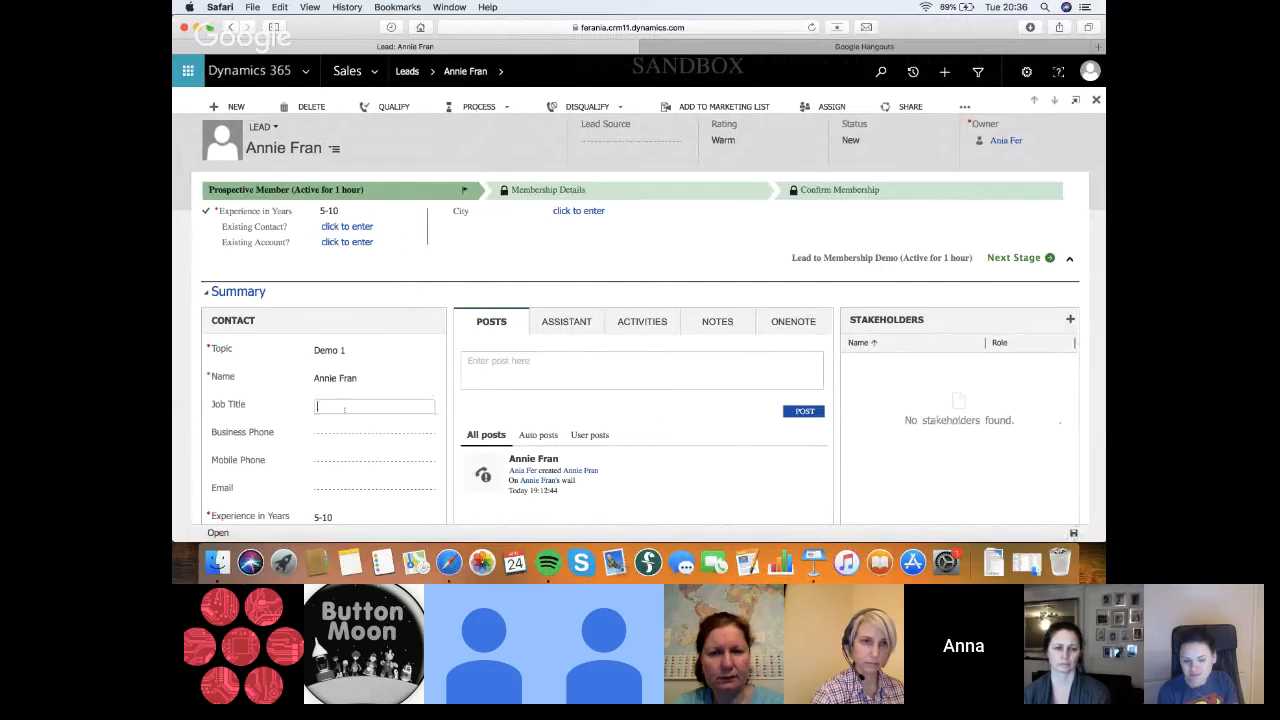
type("Creative D")
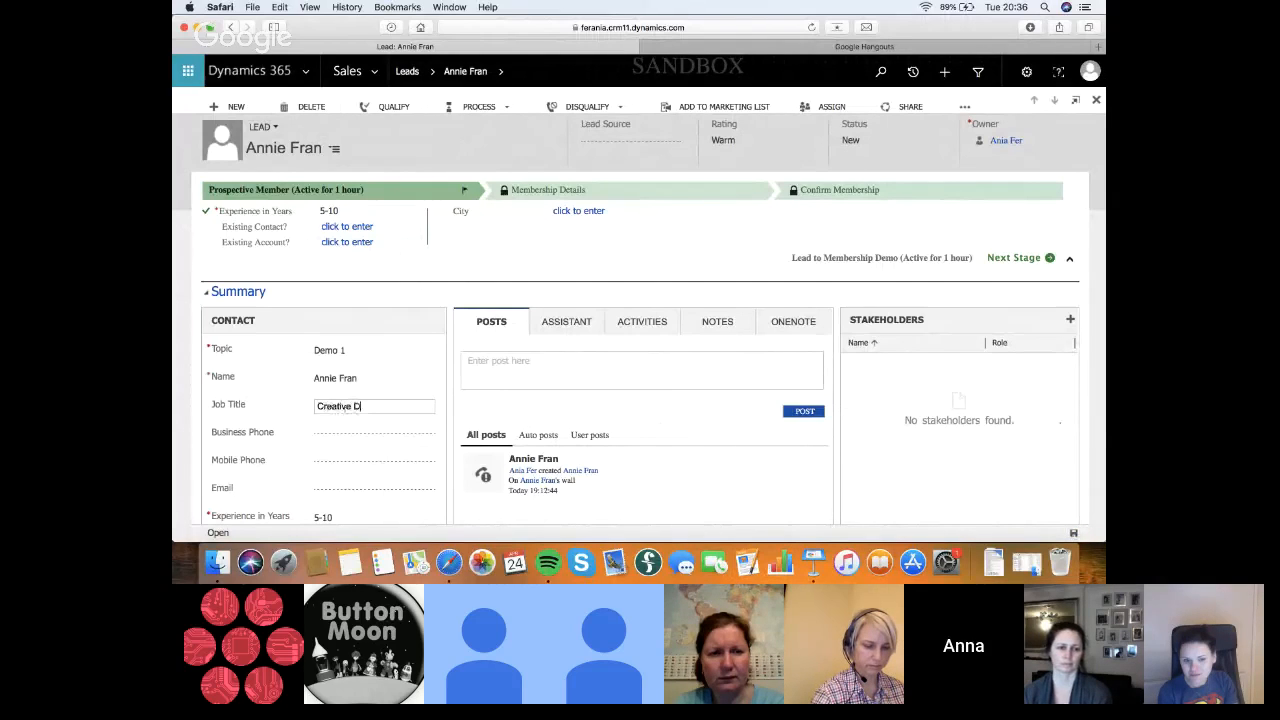
type("irector")
key("Return")
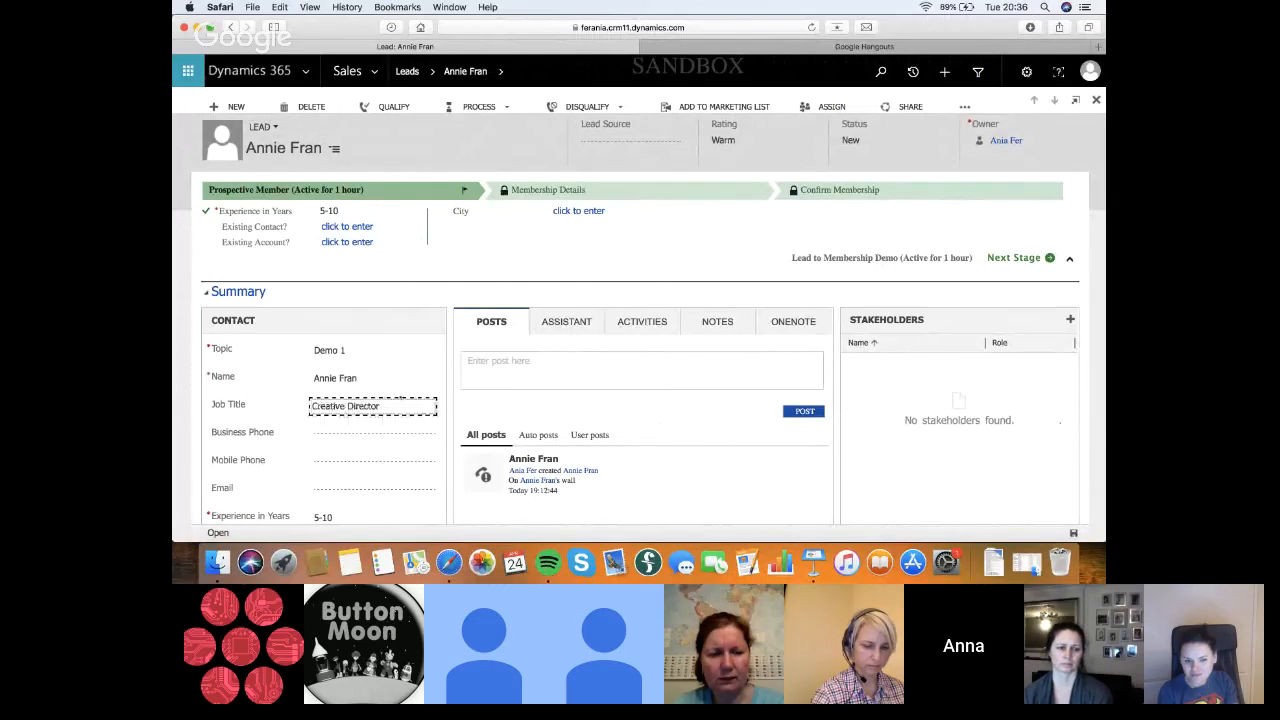
left_click(1073, 533)
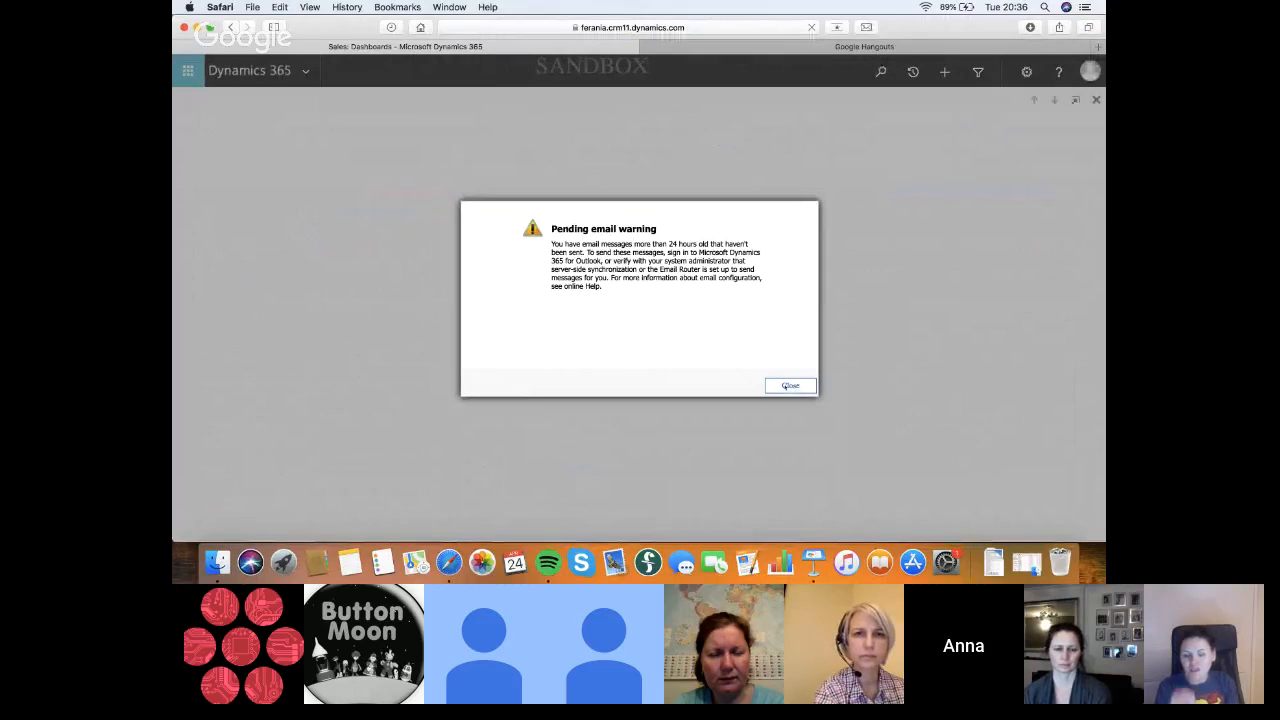
Dismiss the pending email warning and close the extra blank browser page to return to the lead
left_click(790, 385)
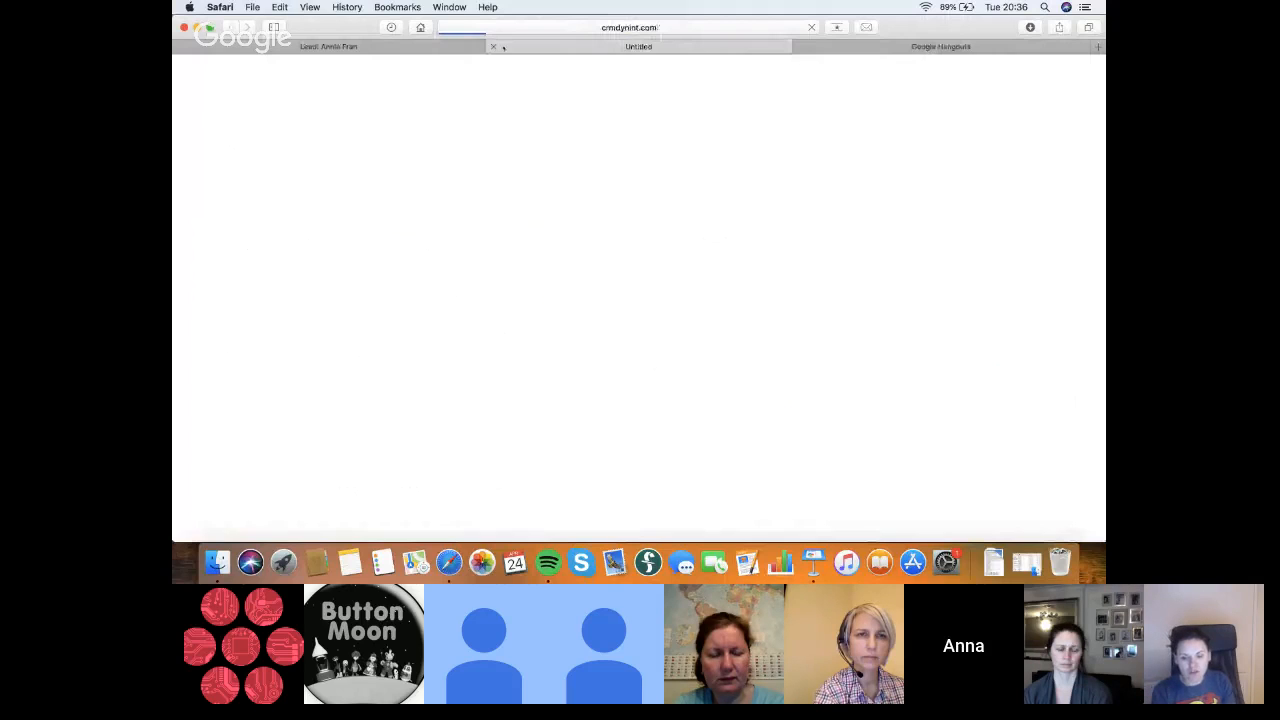
left_click(494, 46)
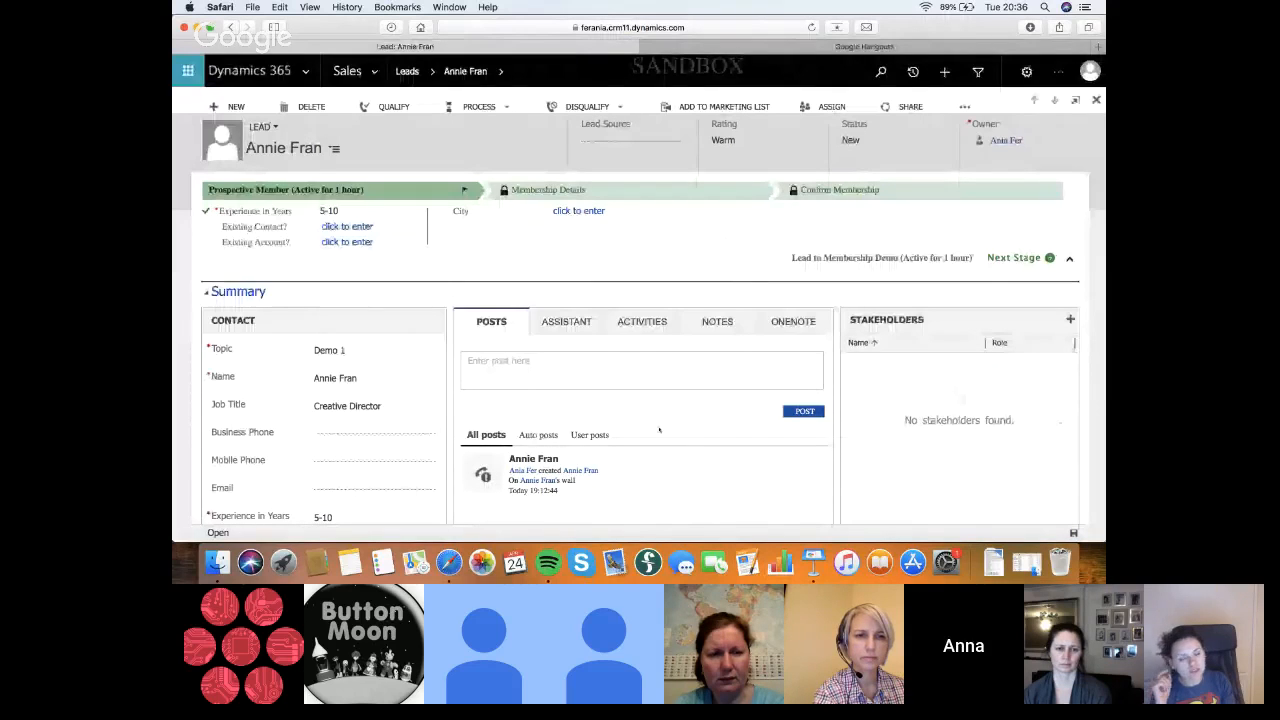
Change the lead's Experience in Years to 2-5 and set it back to 5-10
scroll(908, 80, "down", 1)
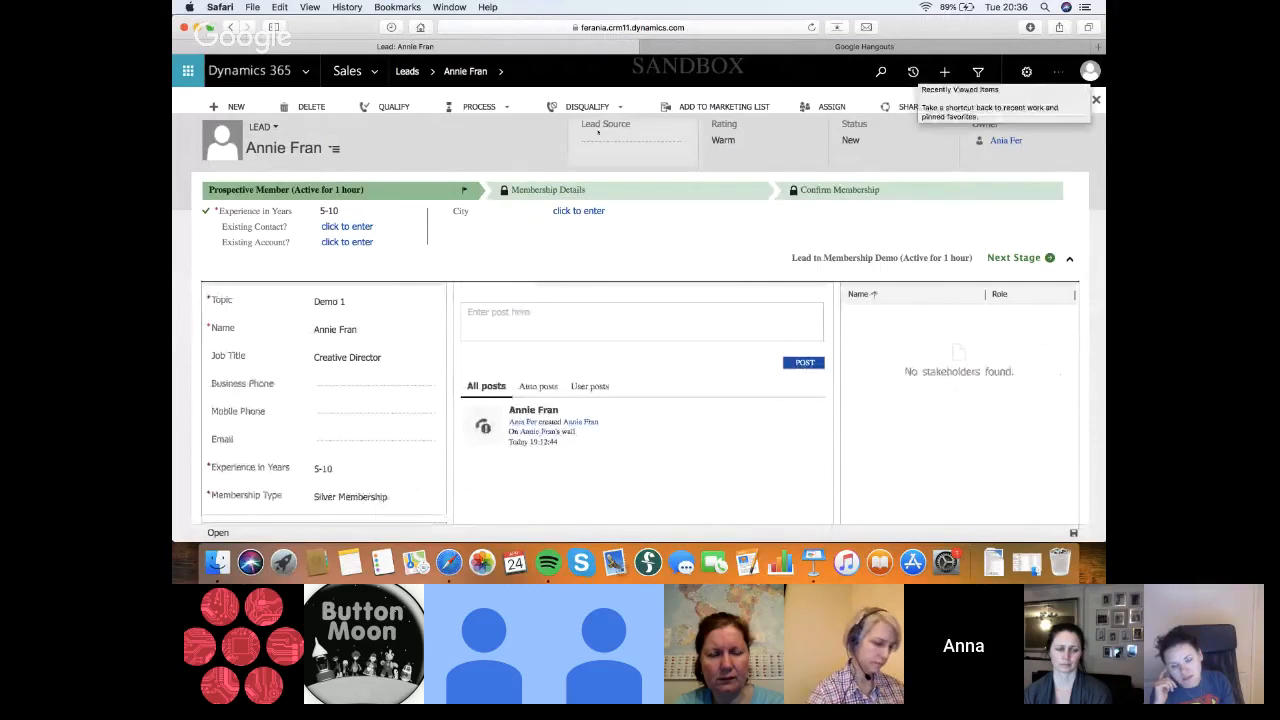
left_click(336, 213)
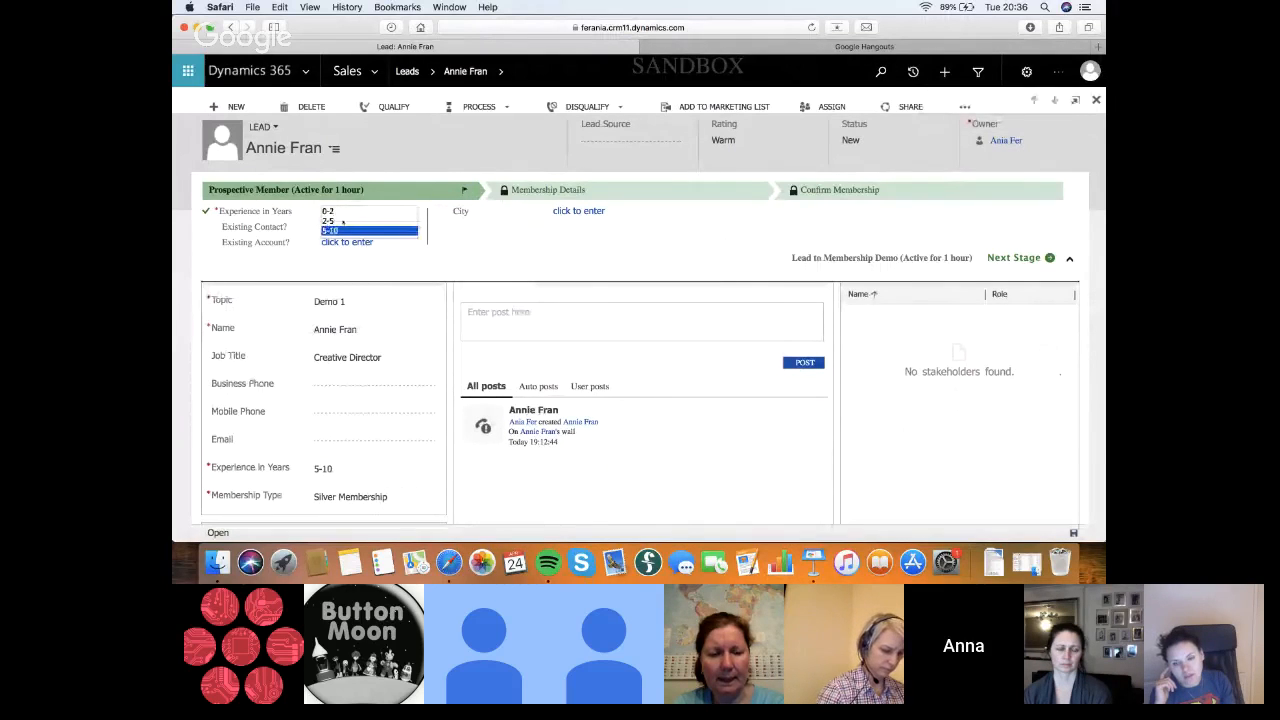
left_click(342, 221)
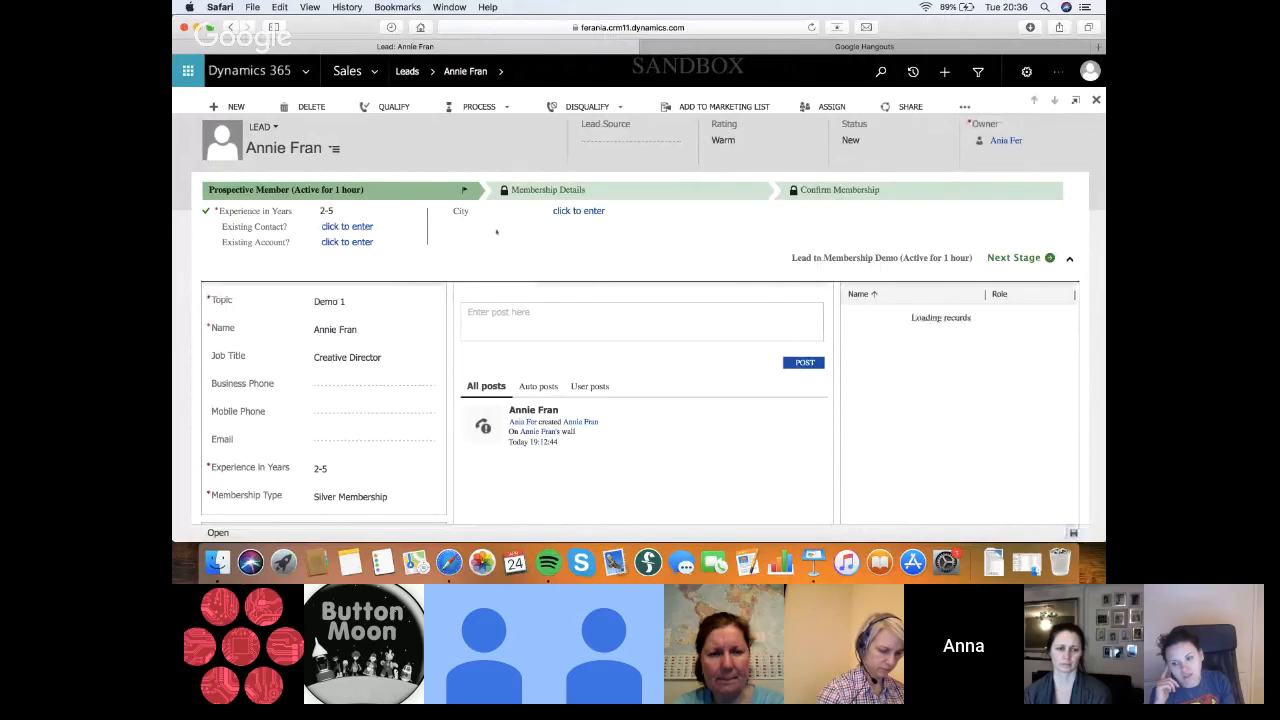
left_click(330, 211)
left_click(364, 230)
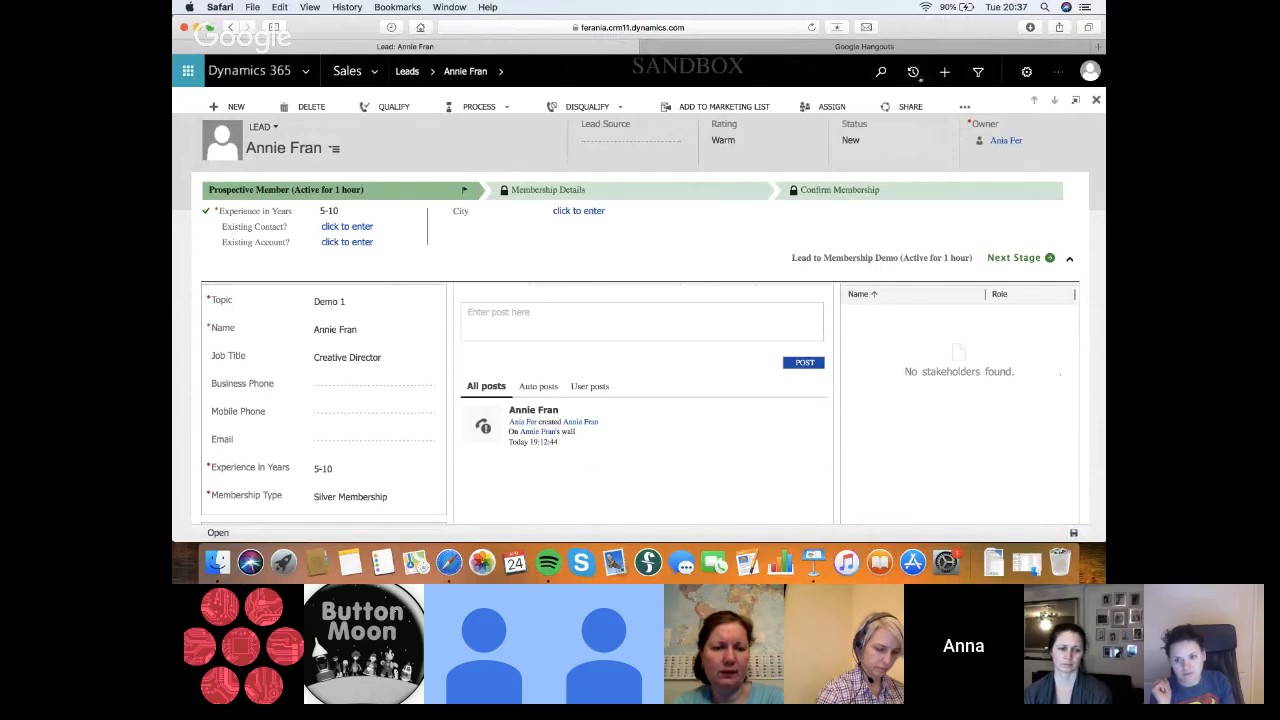
Reload the Demo 1 lead from the recent records and compare its process flow with that of the Test 1 lead
left_click(913, 72)
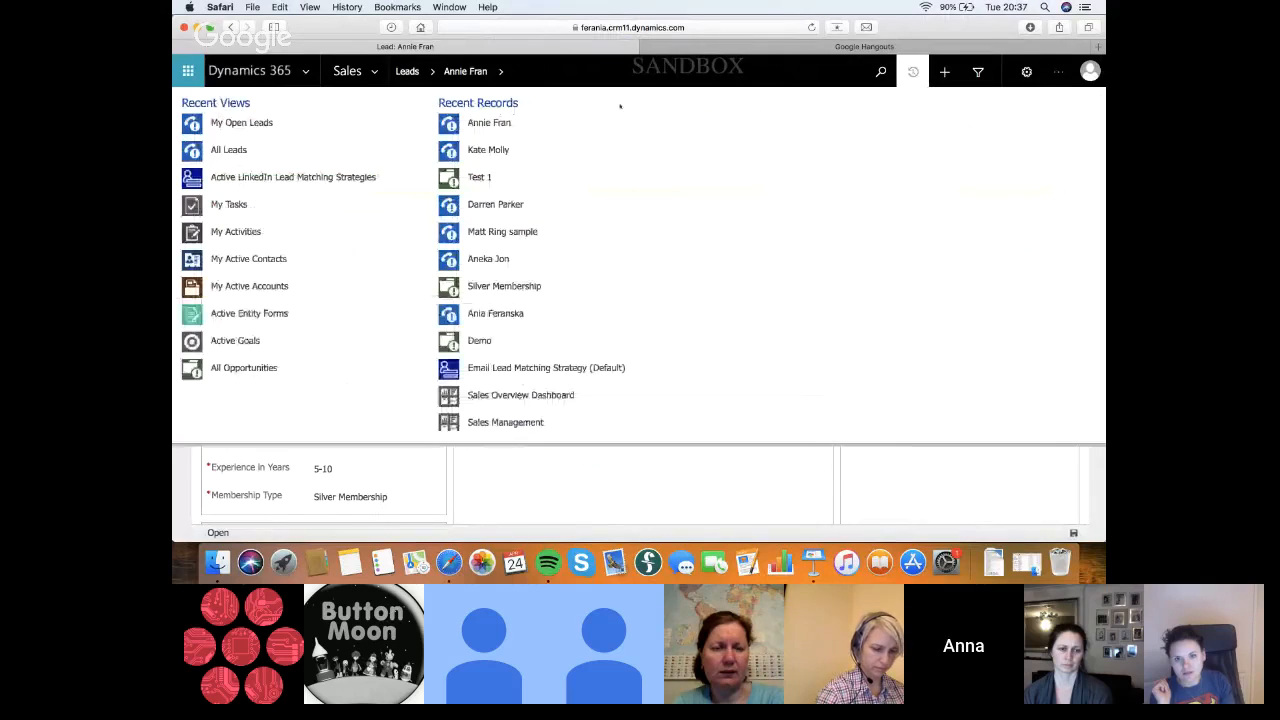
left_click(498, 126)
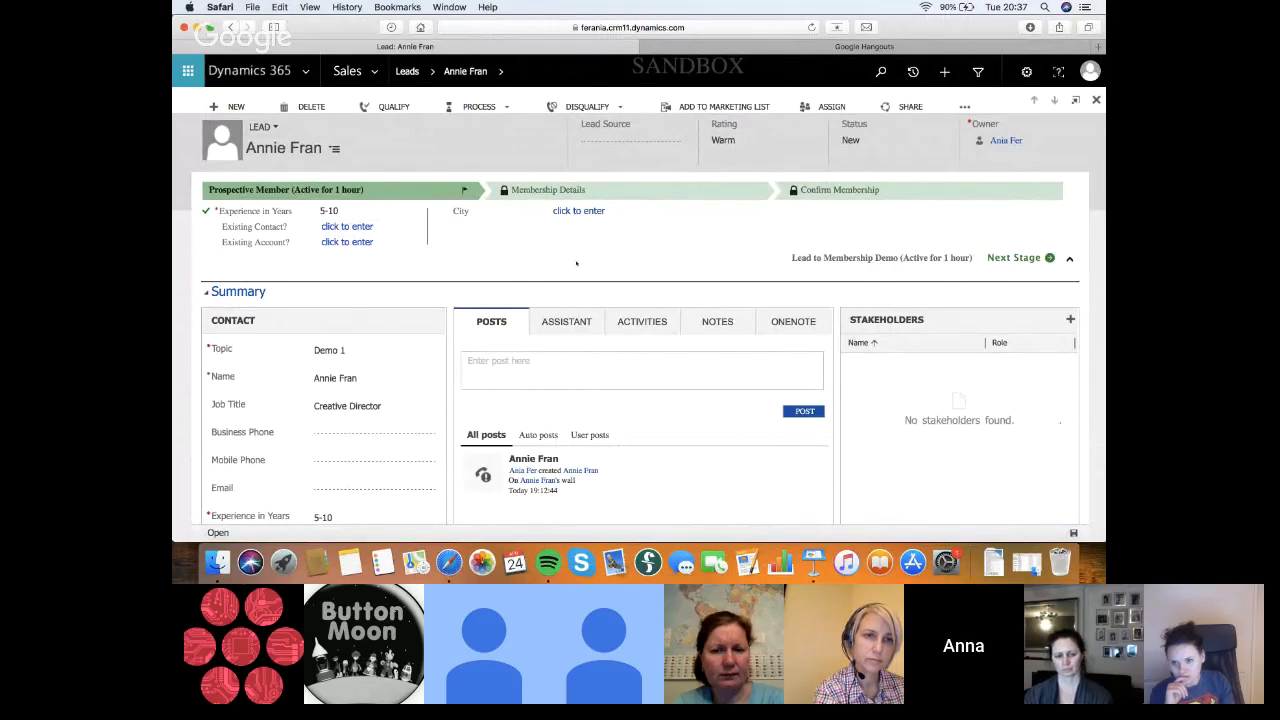
left_click(913, 72)
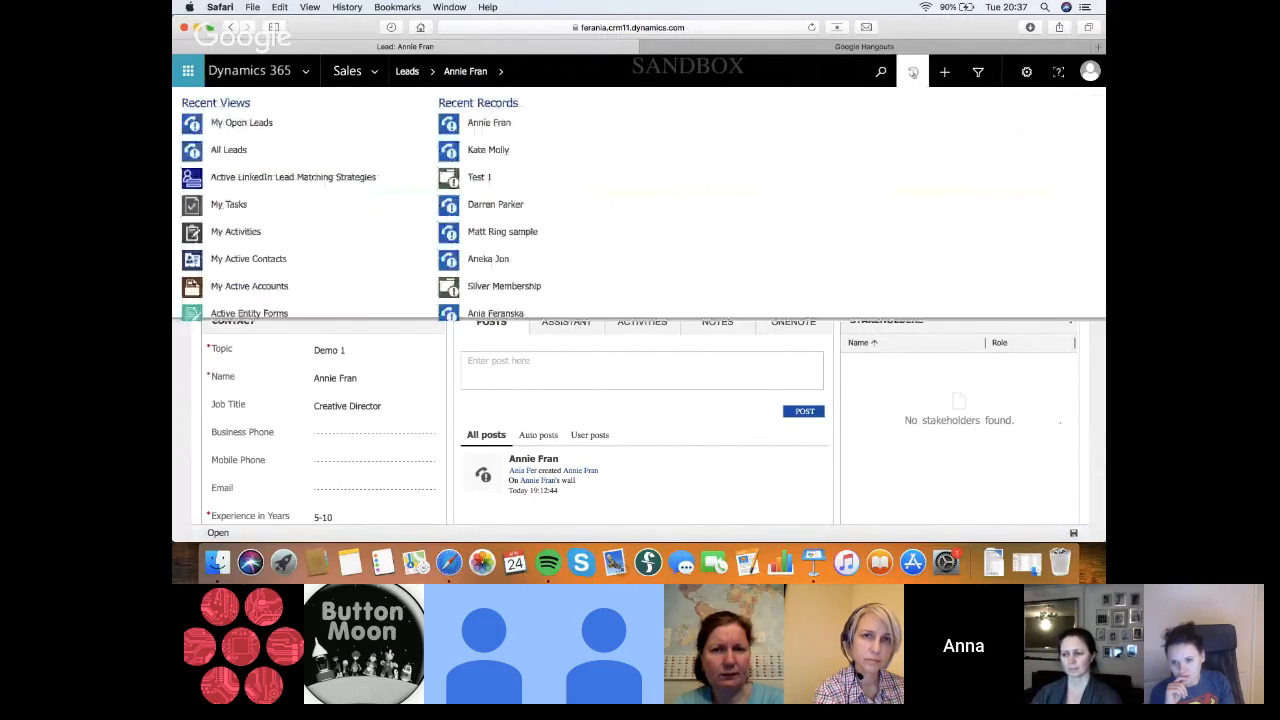
left_click(476, 151)
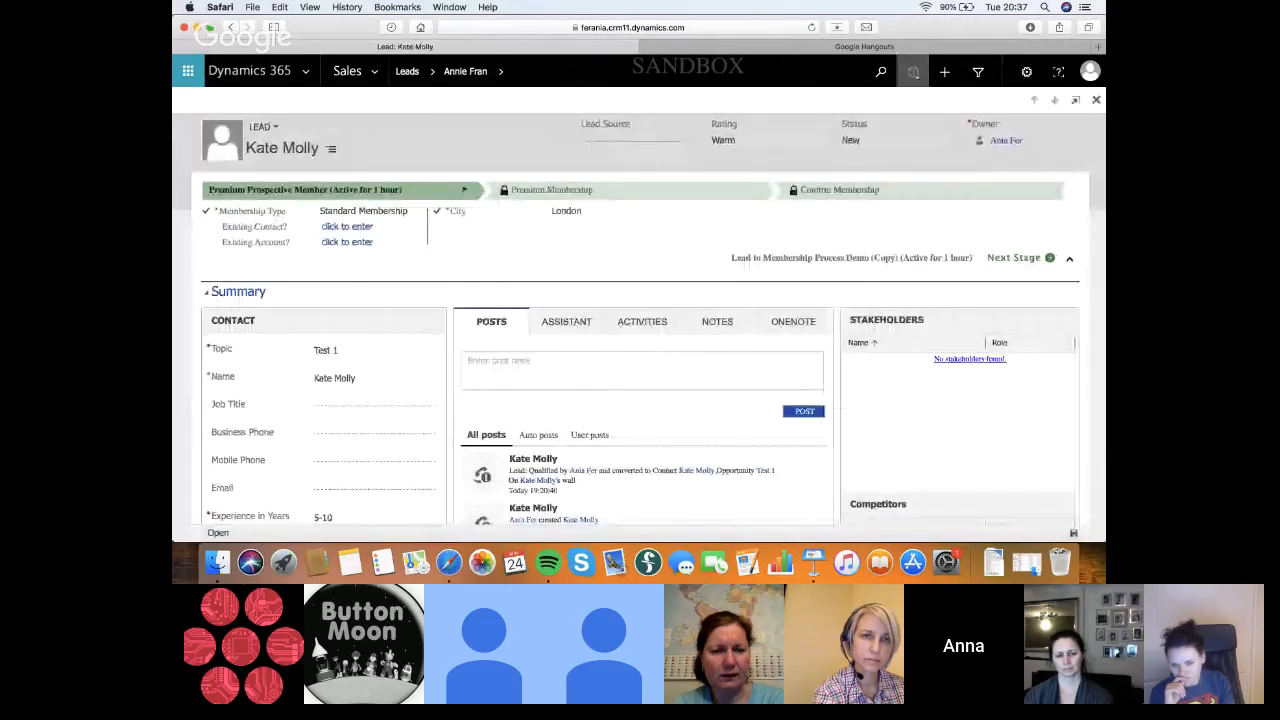
left_click(912, 71)
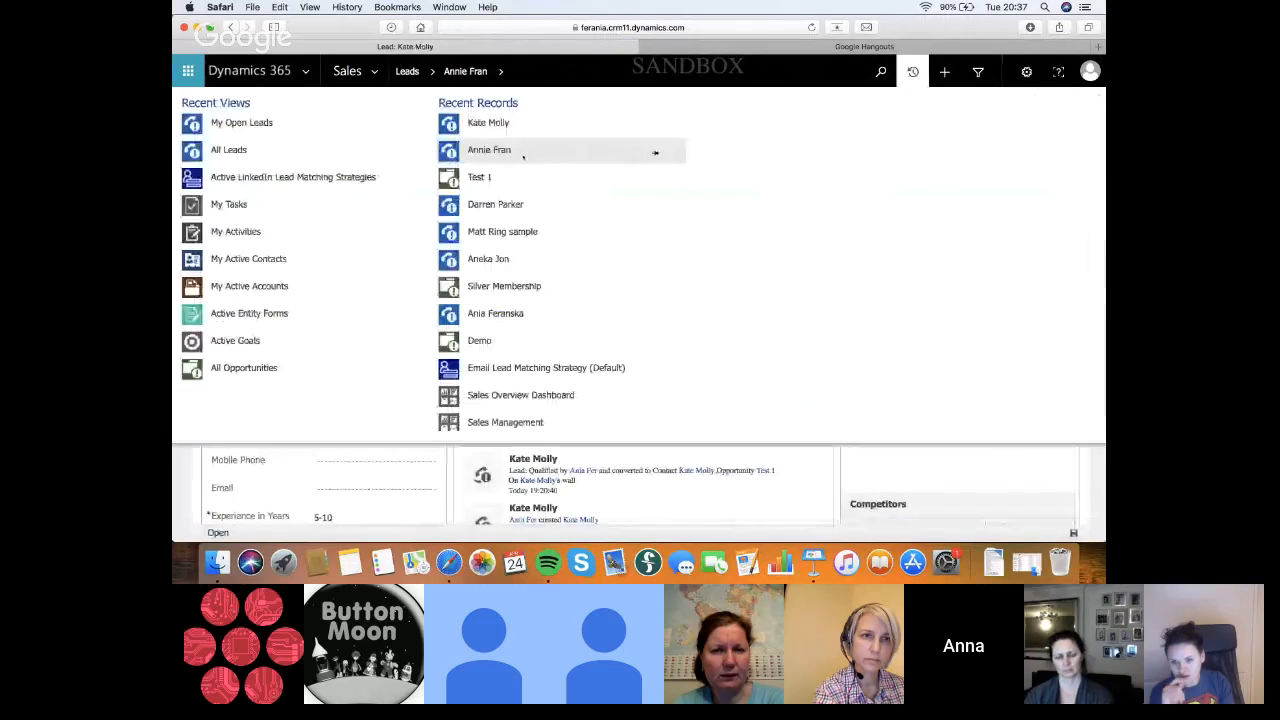
left_click(522, 152)
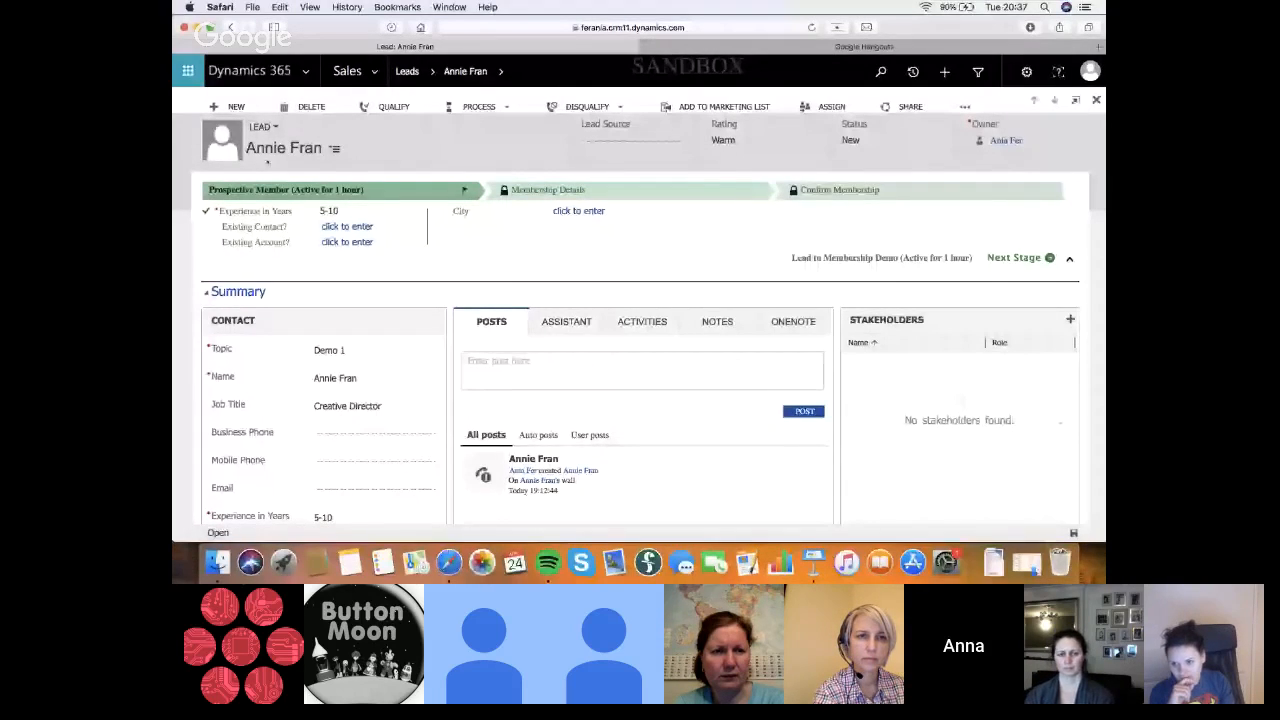
Try to advance the Demo 1 lead to the next stage, and dismiss the opportunity selection
left_click(1050, 259)
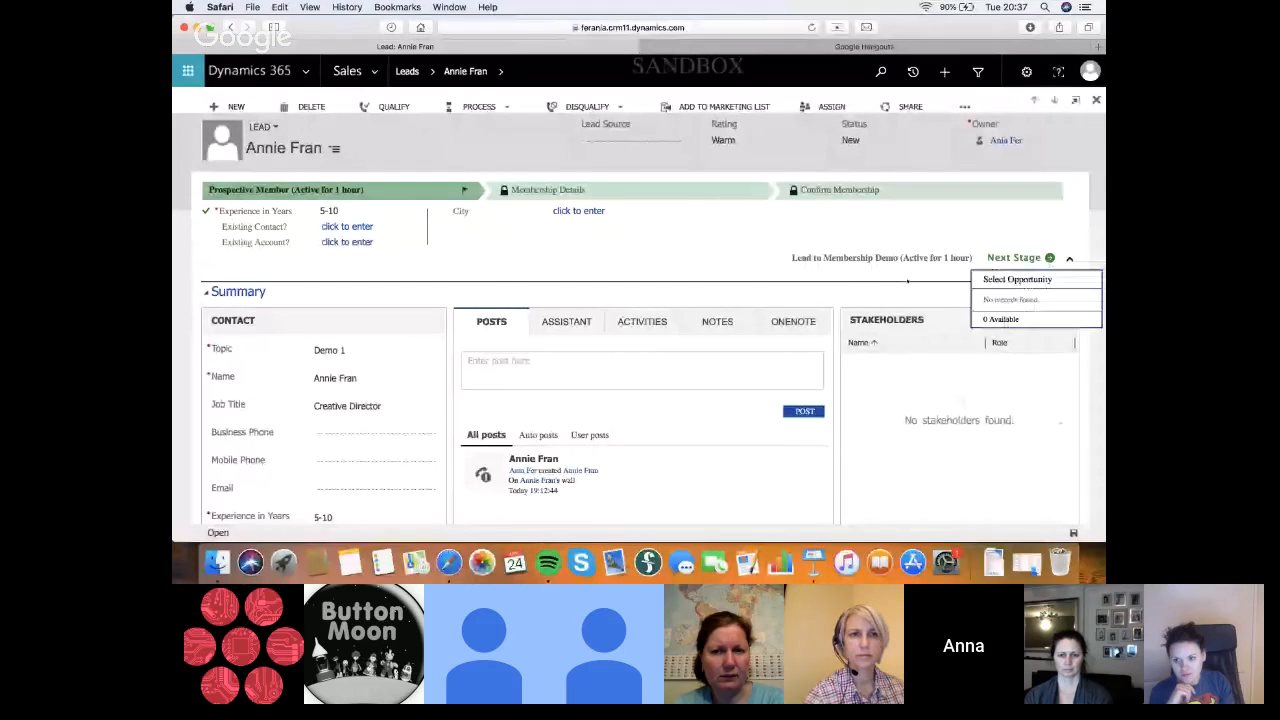
left_click(716, 259)
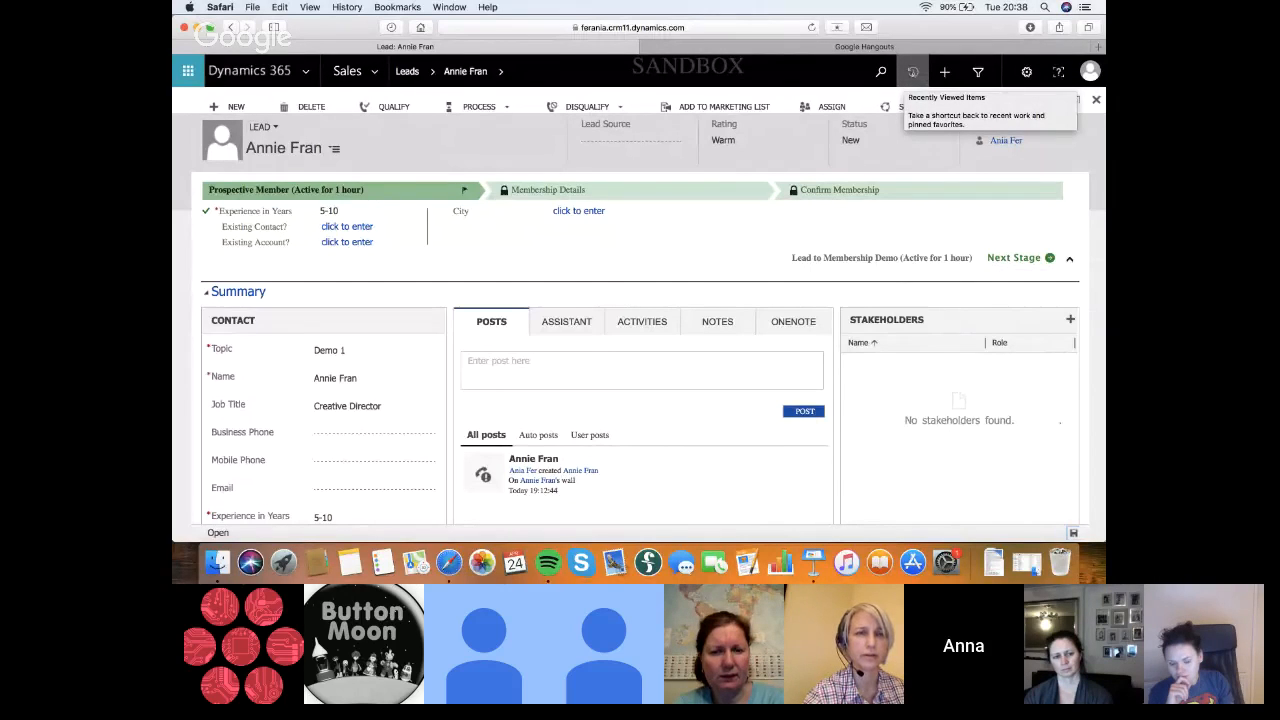
left_click(912, 71)
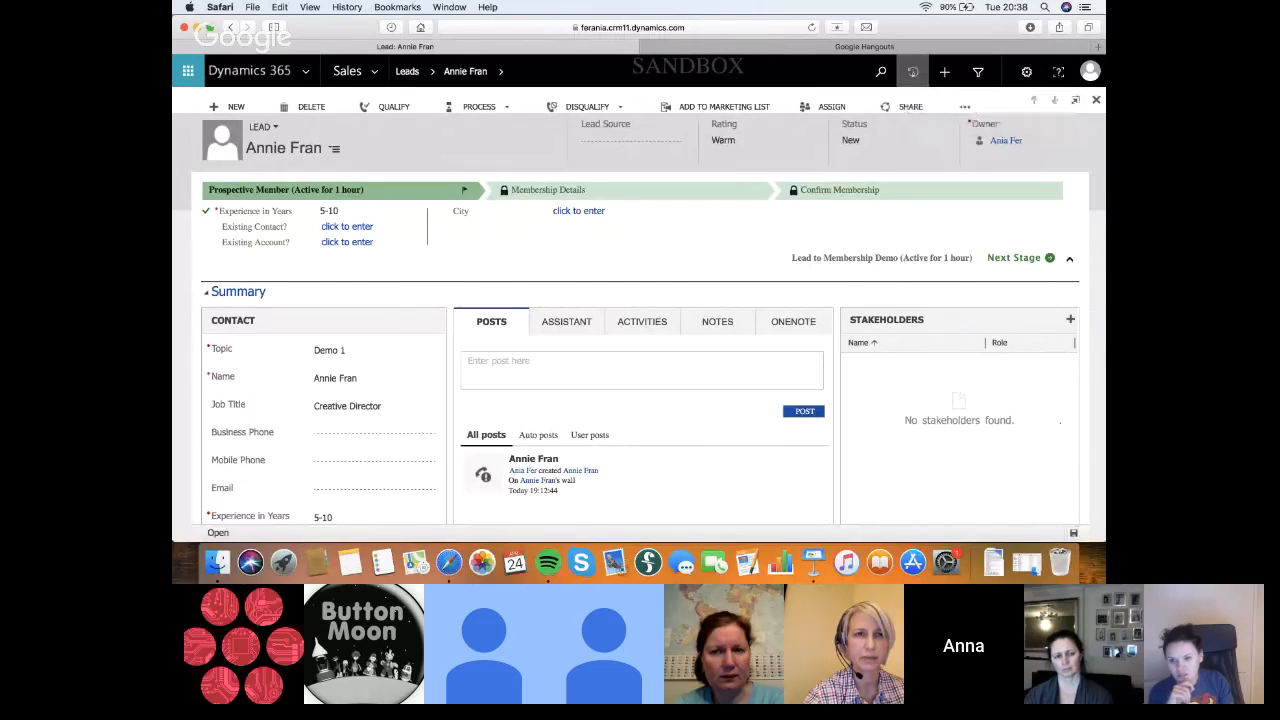
left_click(912, 71)
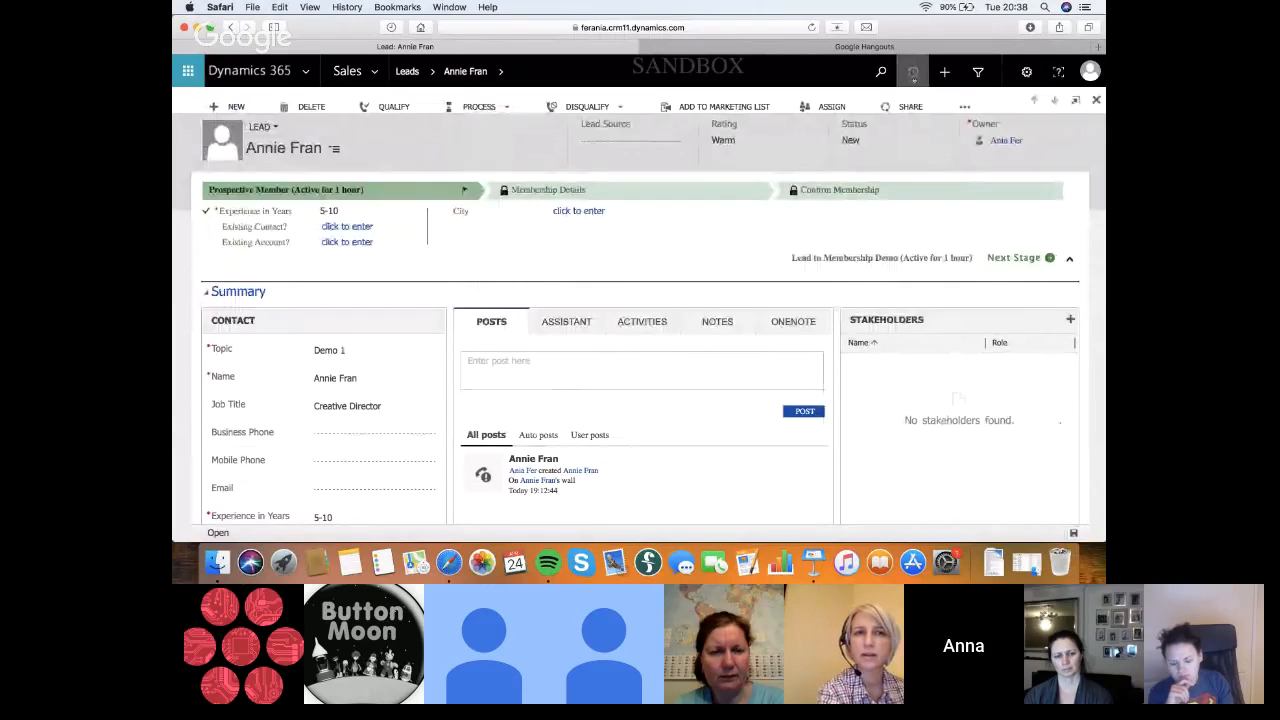
Open the Test 1 lead from the recent records to review its process flow, and return to the Demo 1 lead
left_click(912, 72)
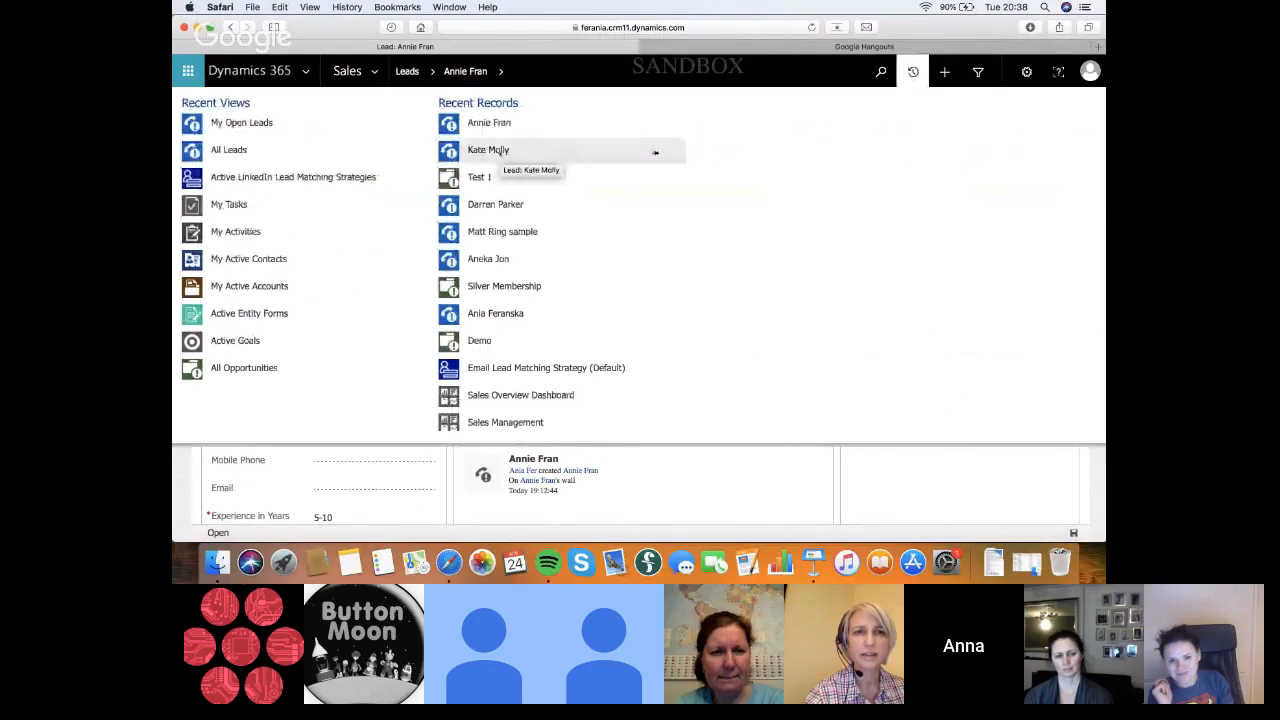
left_click(500, 151)
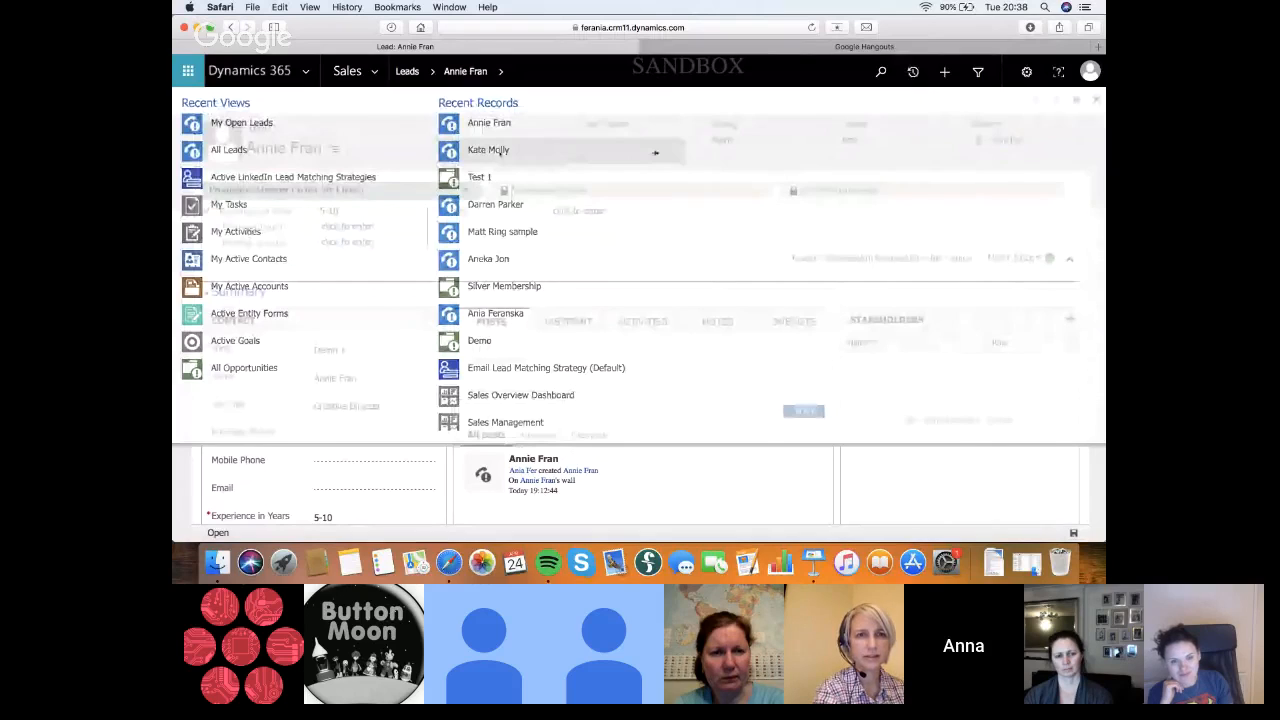
left_click(655, 152)
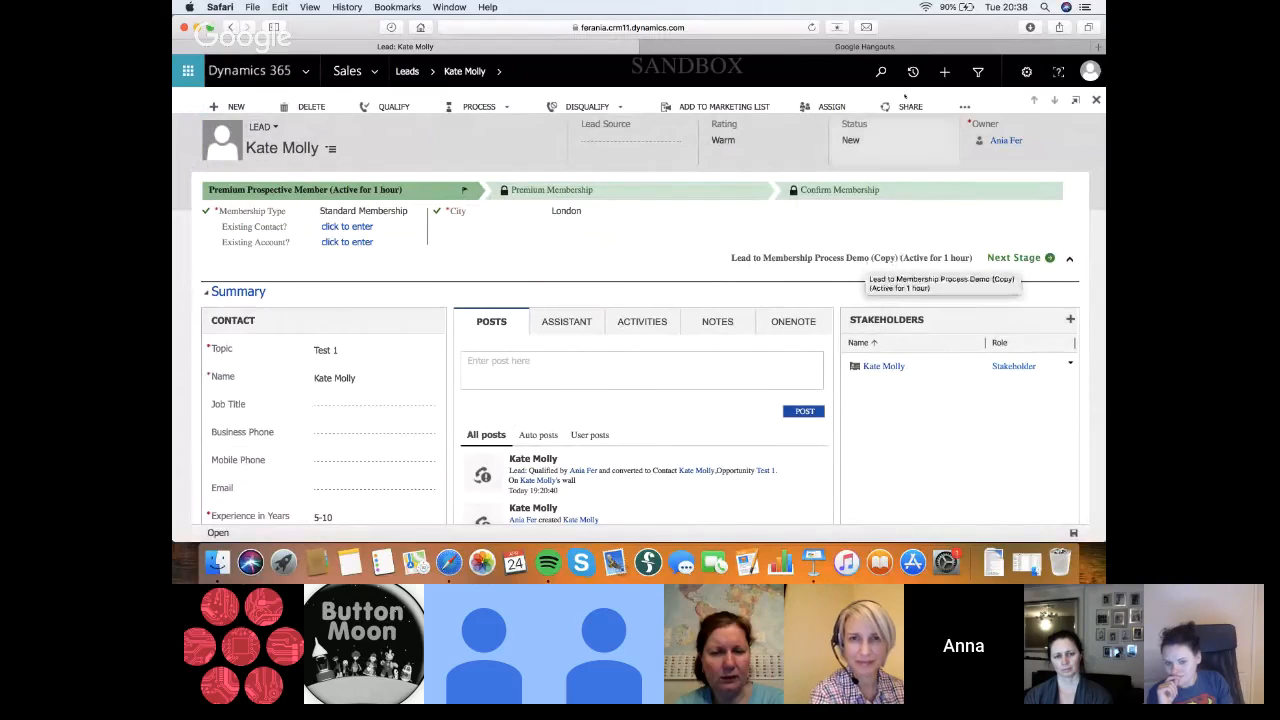
left_click(912, 72)
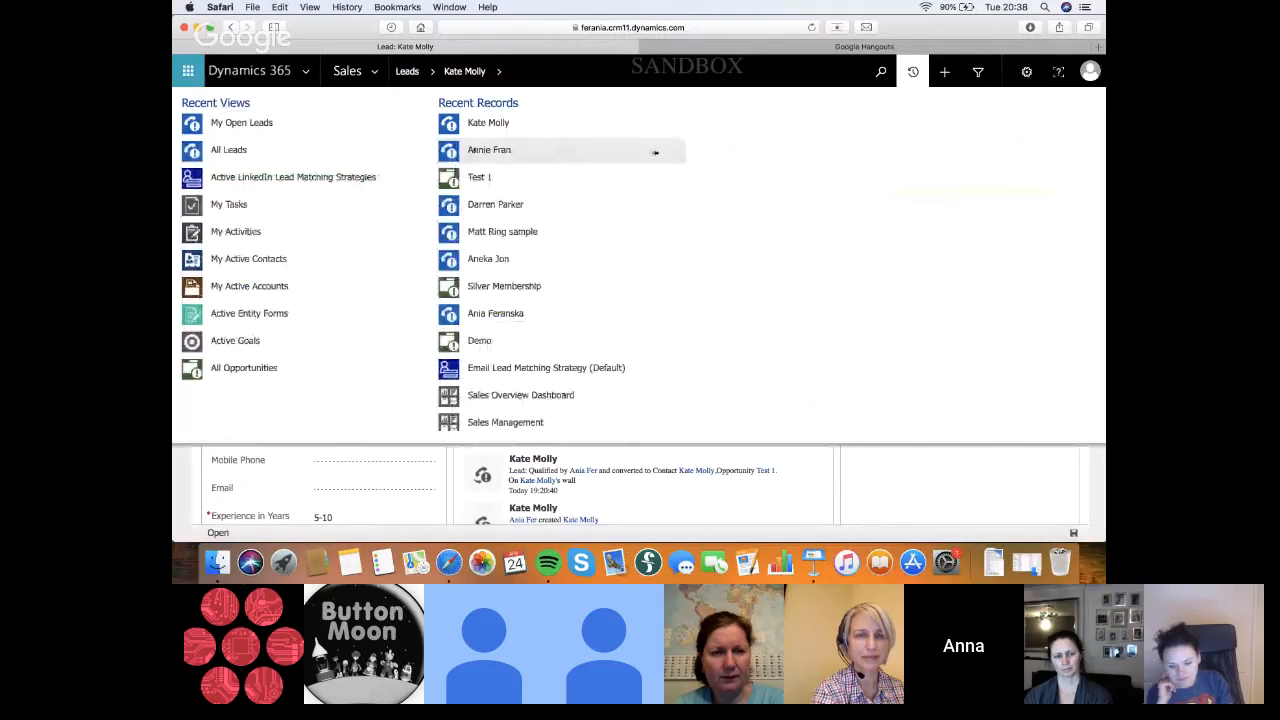
left_click(655, 152)
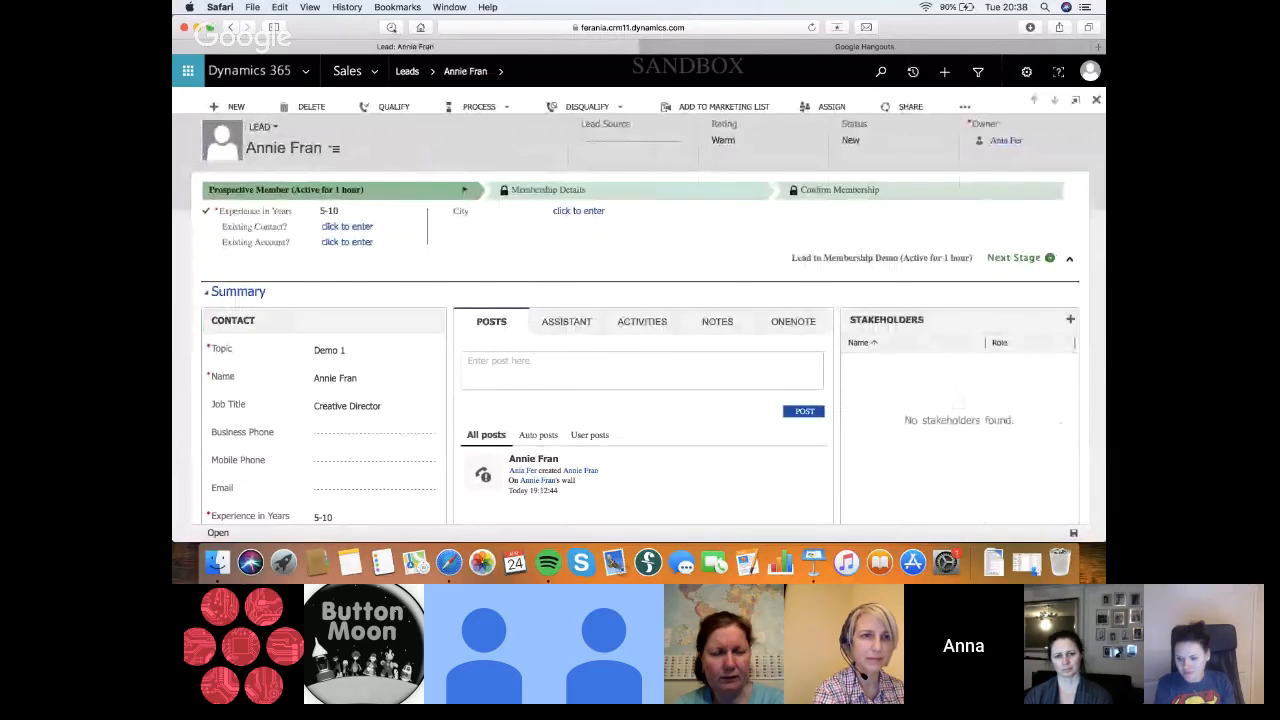
Refresh the Demo 1 lead, dismiss the pending email warning, and try again to advance it to the next stage
left_click(812, 28)
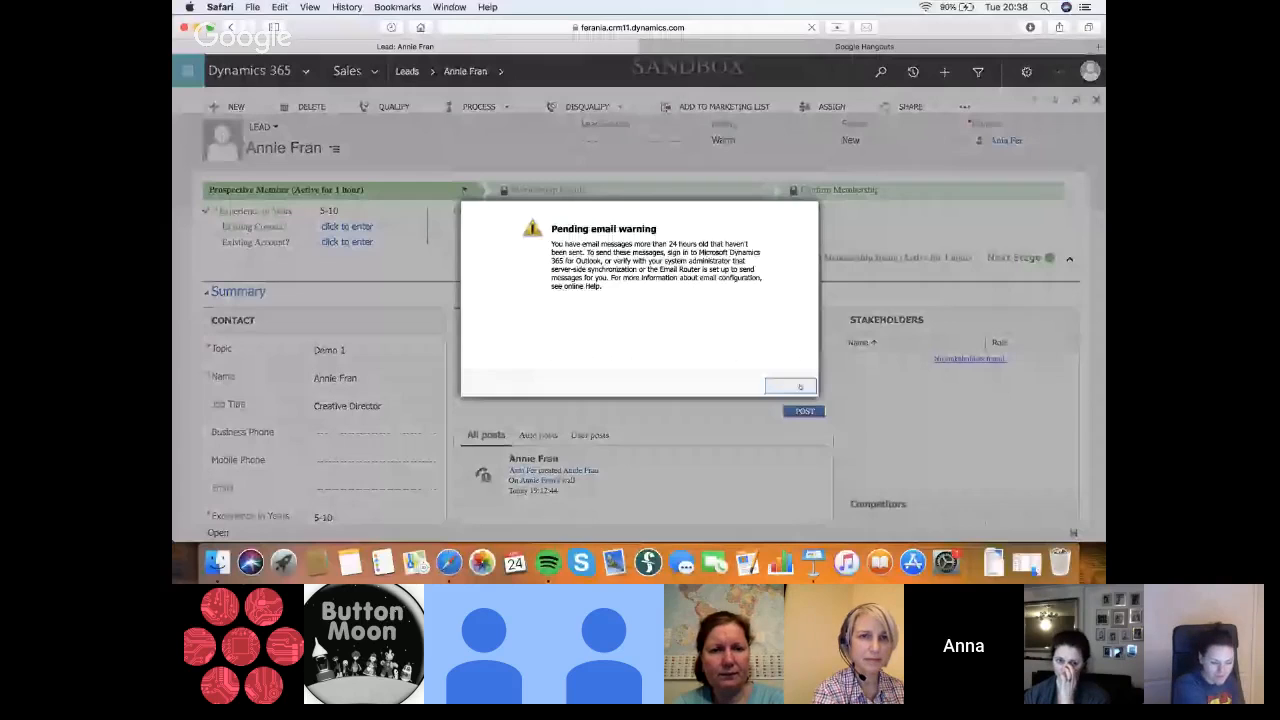
left_click(800, 386)
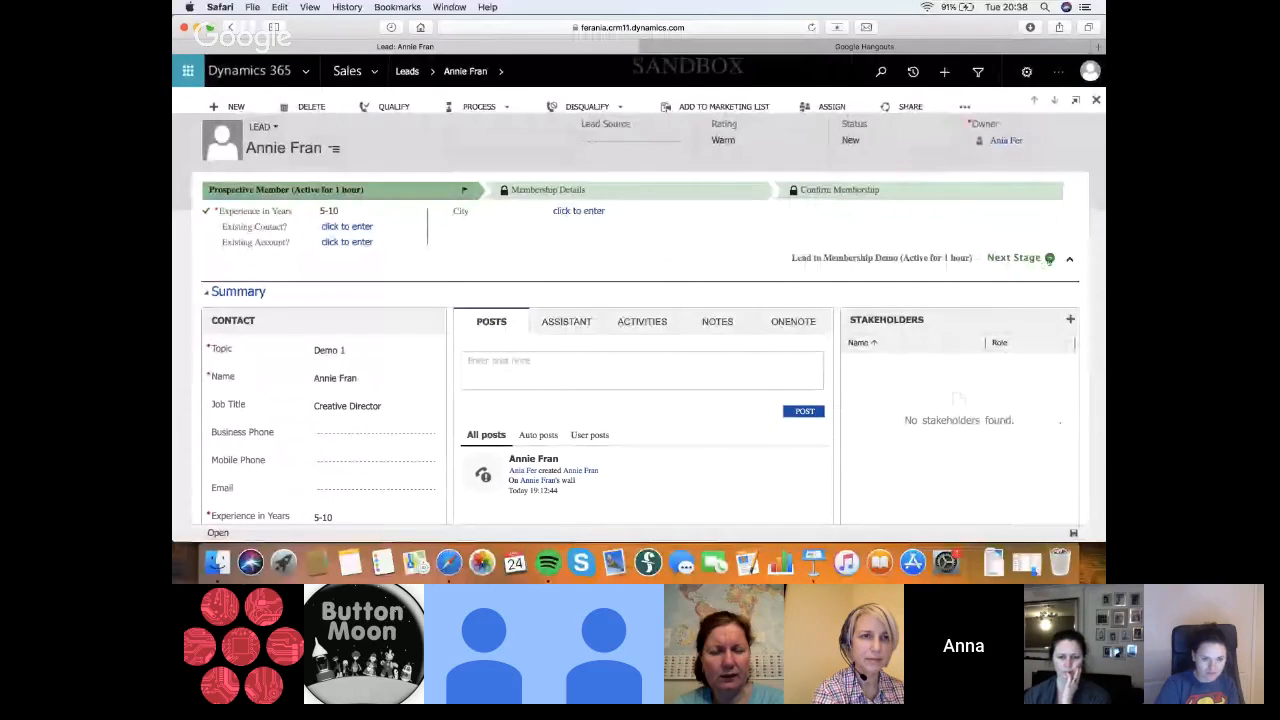
left_click(1049, 258)
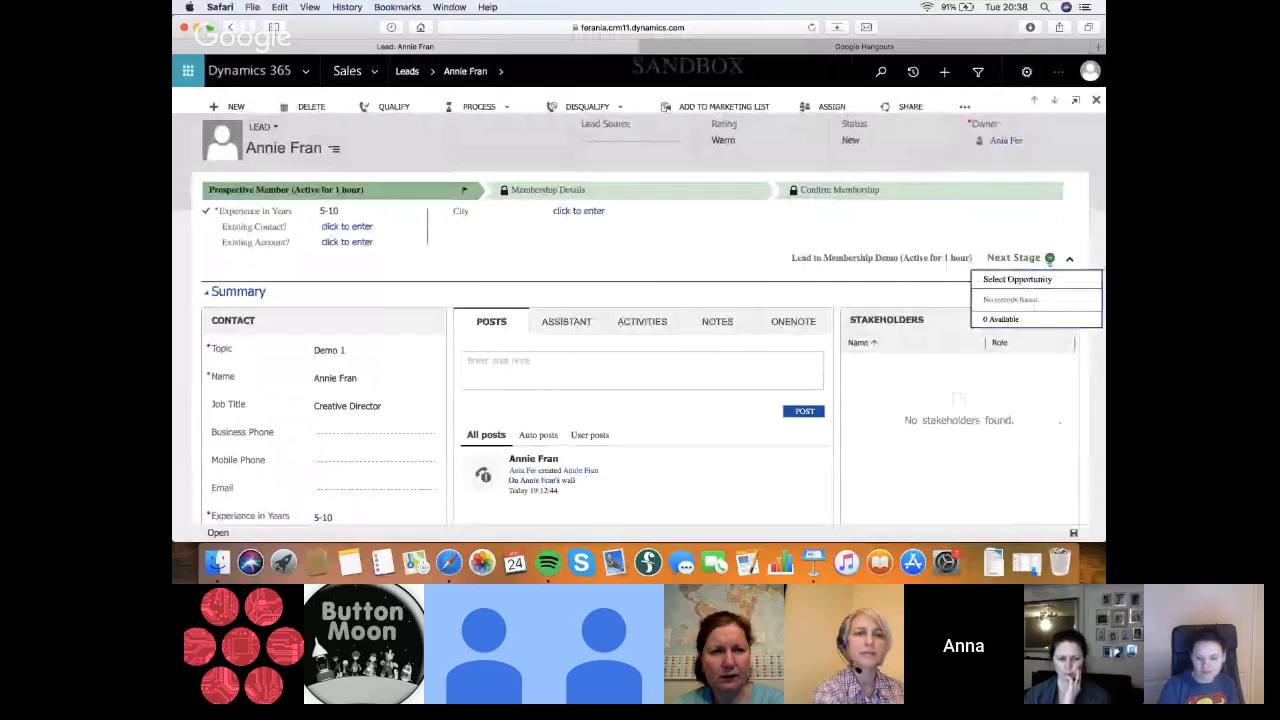
left_click(531, 265)
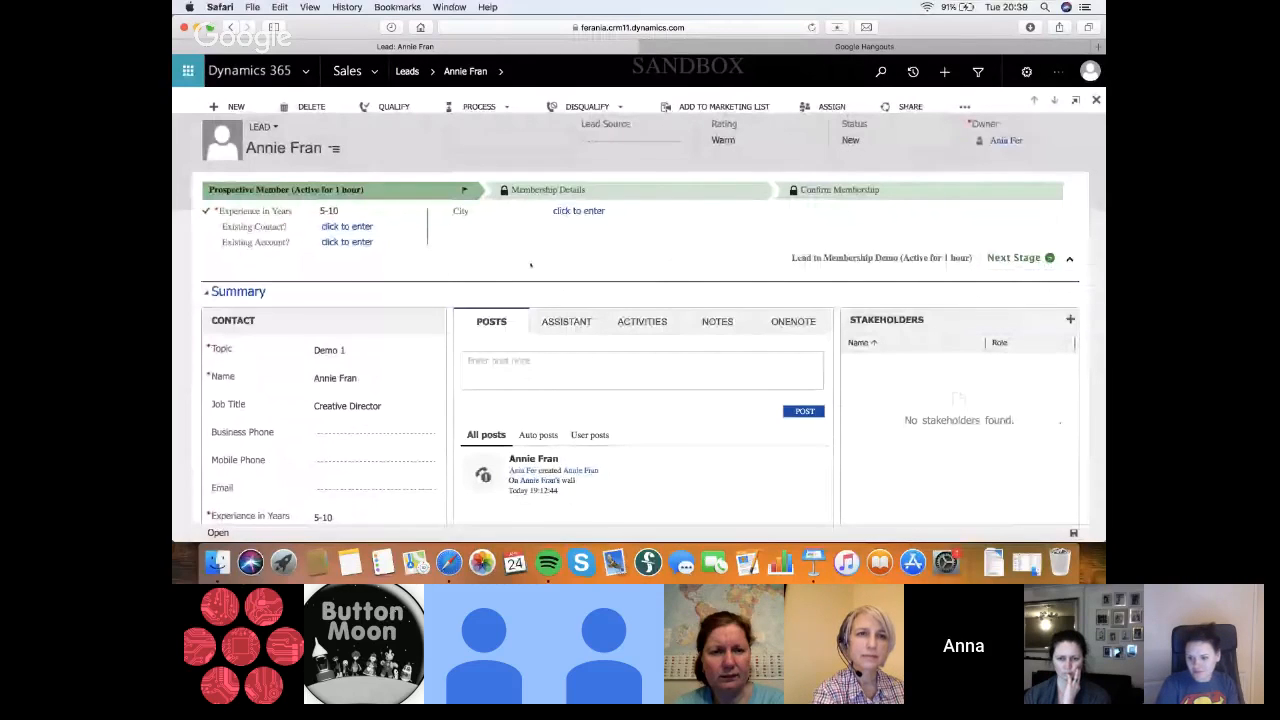
scroll(463, 310, "down", 2)
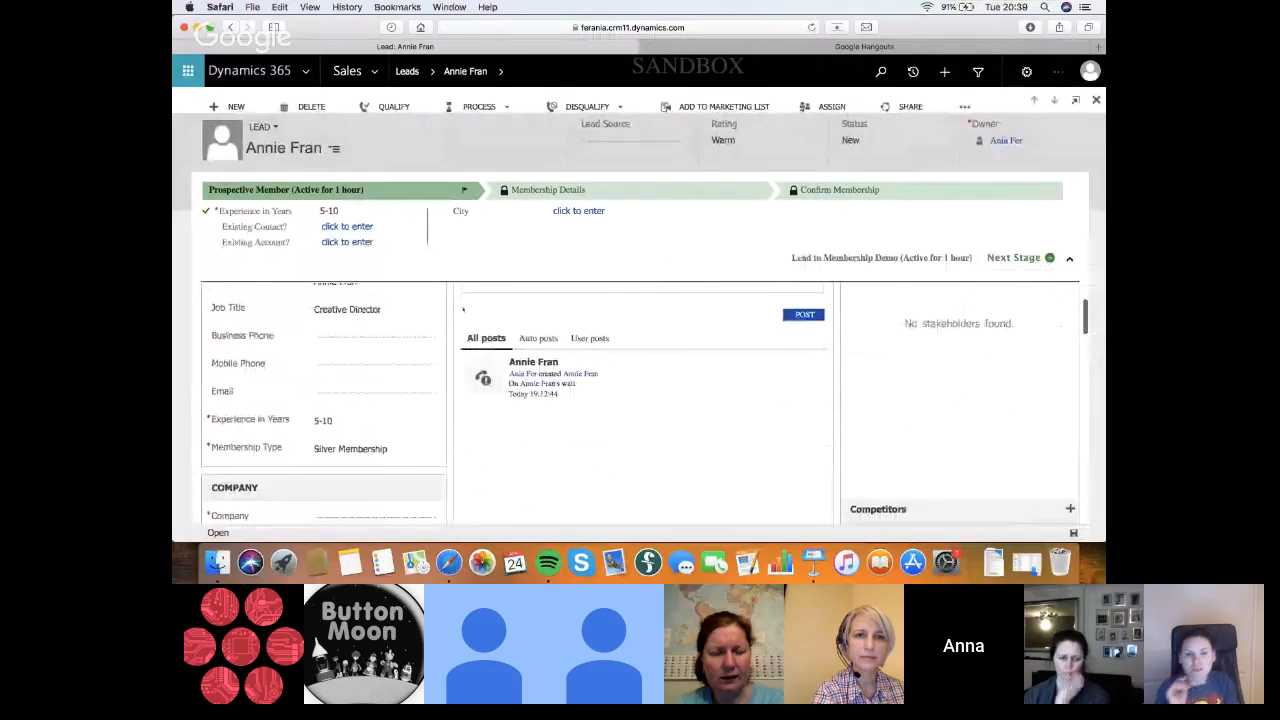
scroll(463, 310, "up", 2)
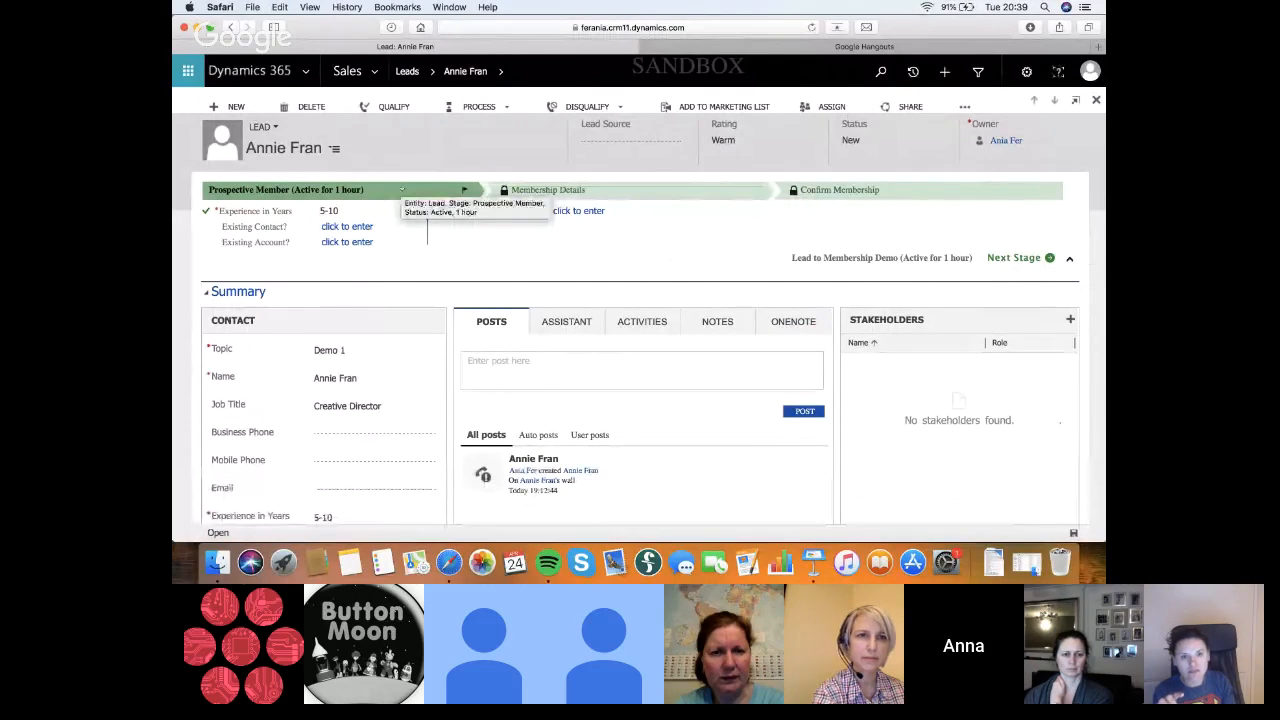
left_click(502, 71)
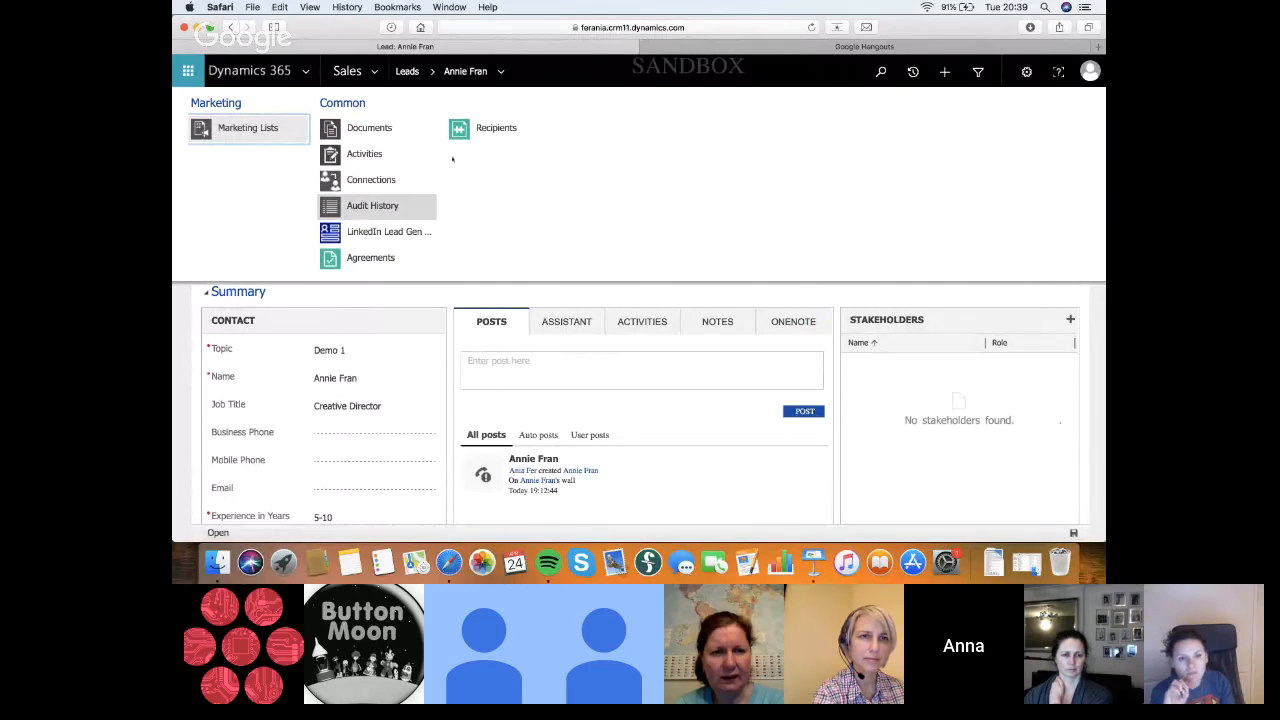
left_click(503, 72)
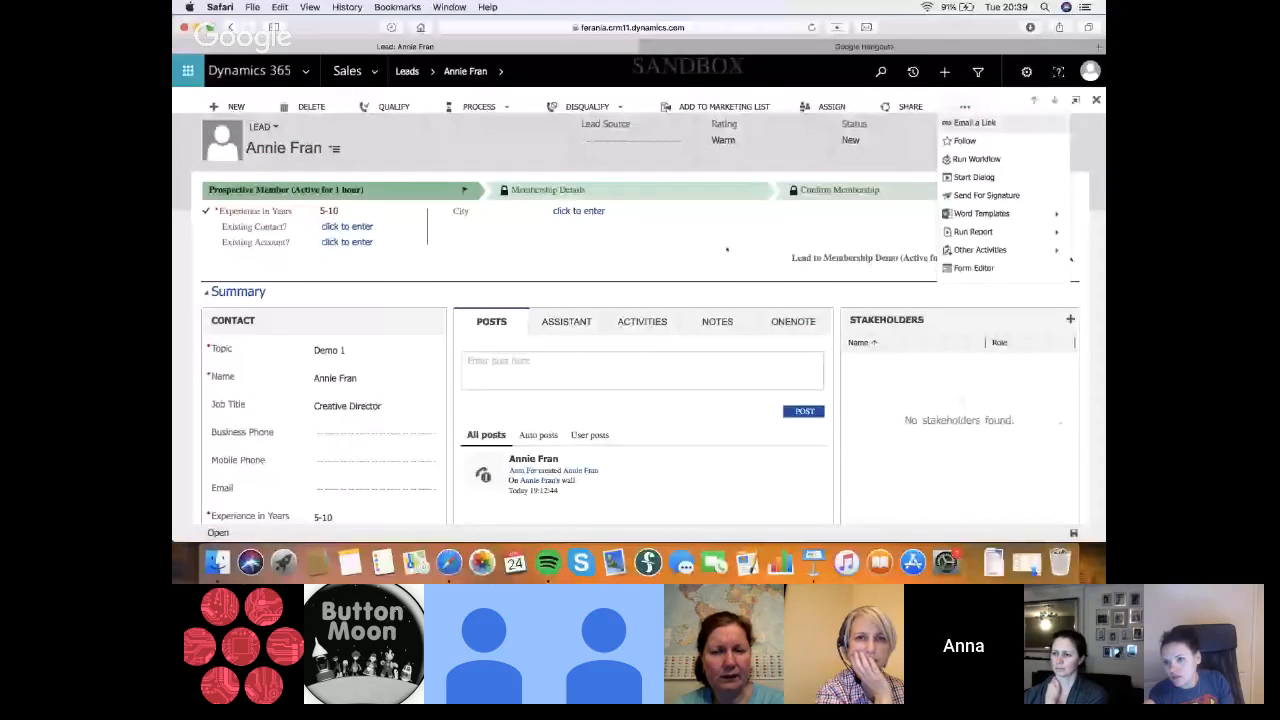
left_click(967, 107)
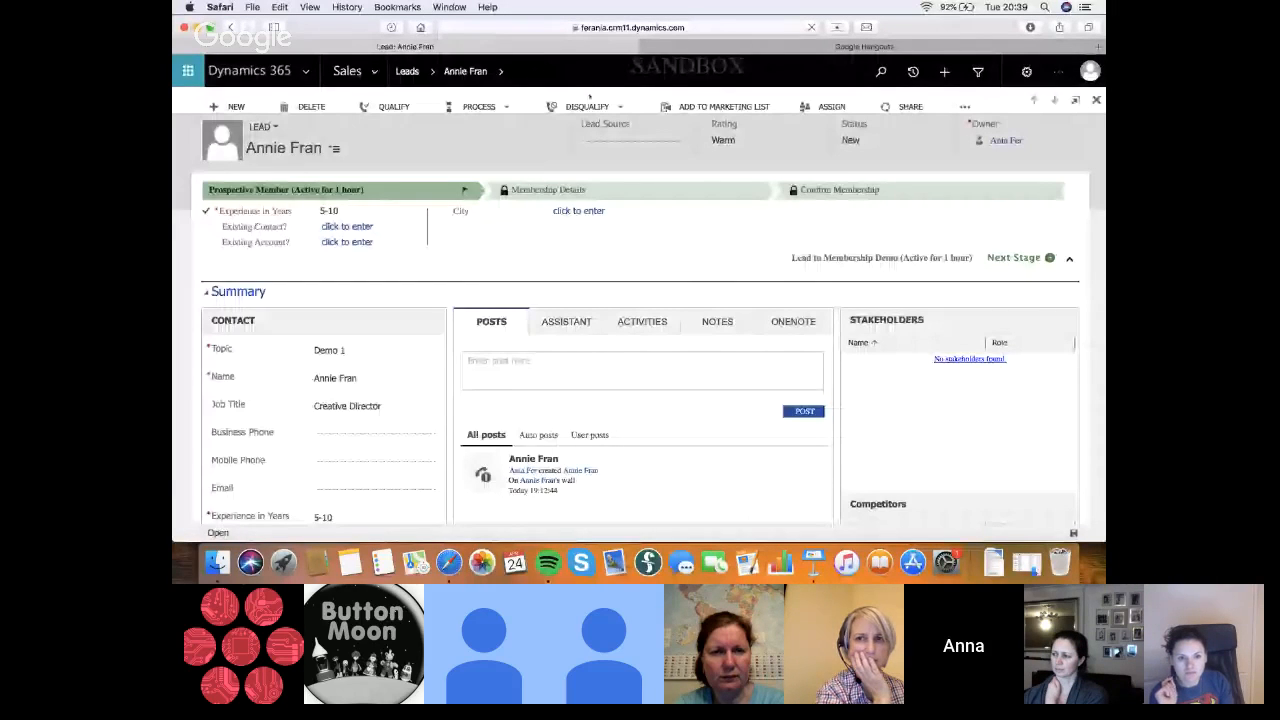
Open the latest Switch Lead to Premium Membership Process job from the System Jobs in Settings and expand its details
left_click(374, 72)
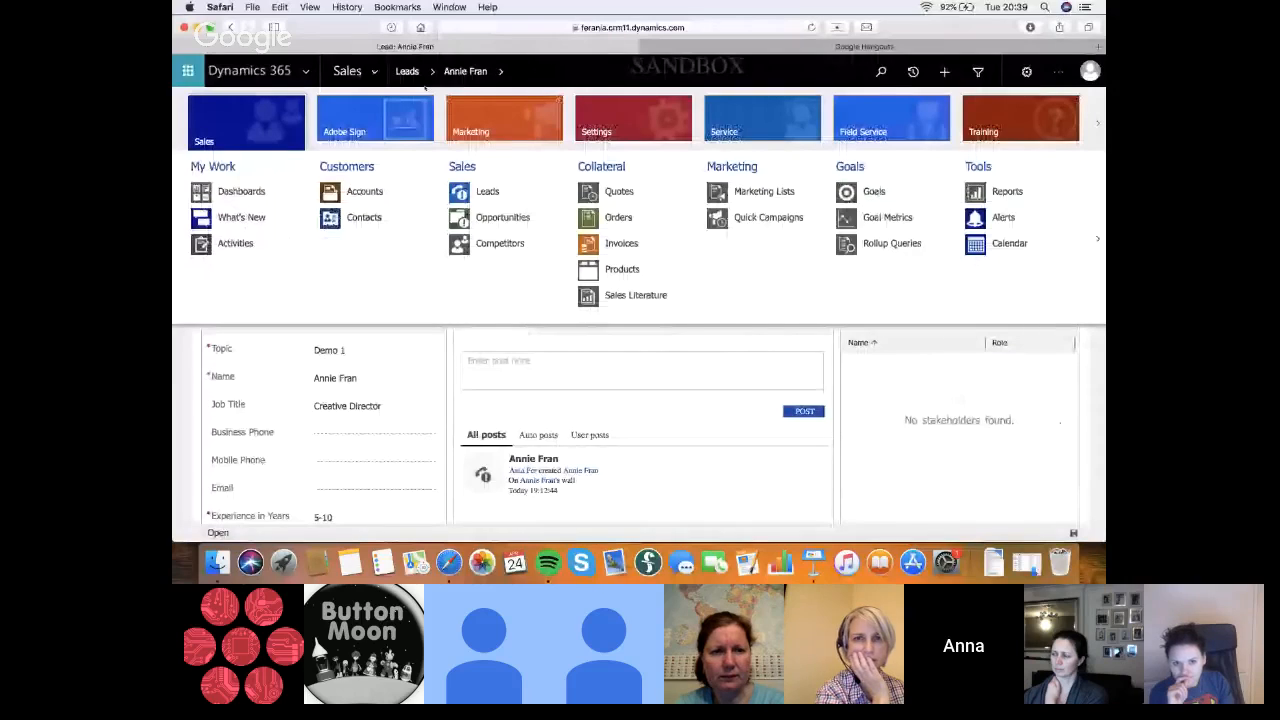
left_click(616, 121)
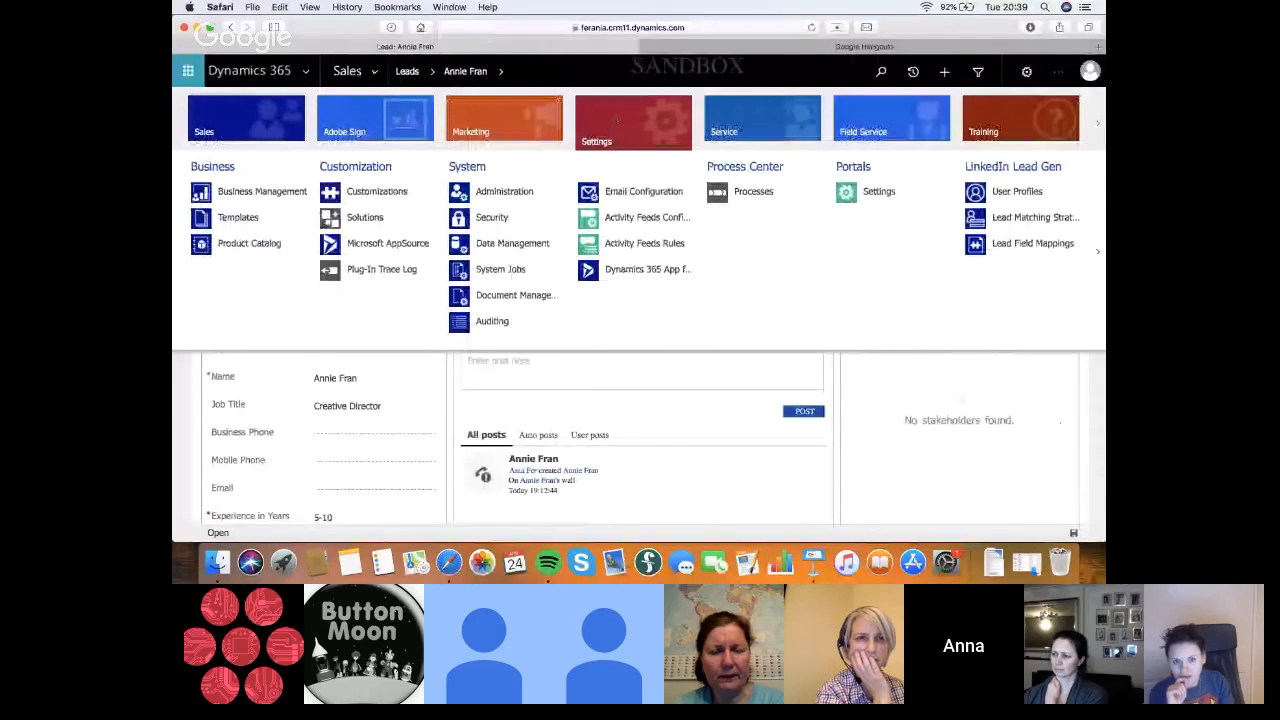
left_click(507, 272)
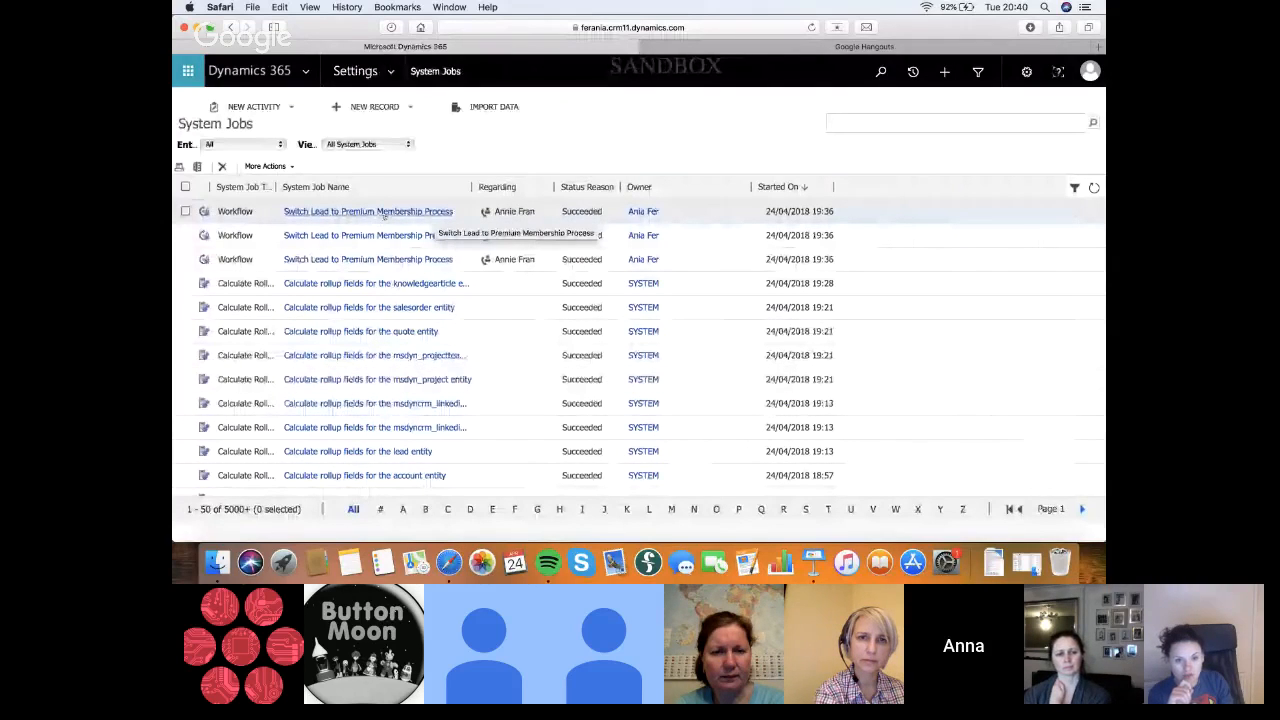
left_click(337, 212)
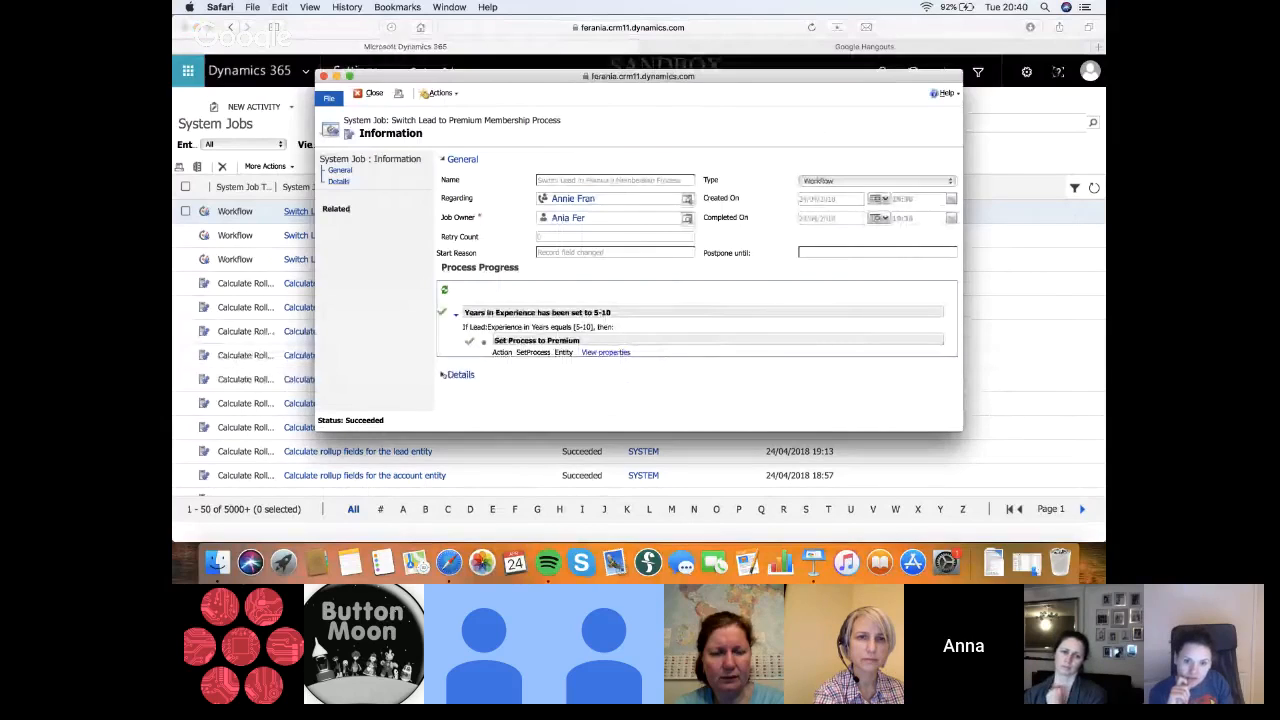
left_click(458, 374)
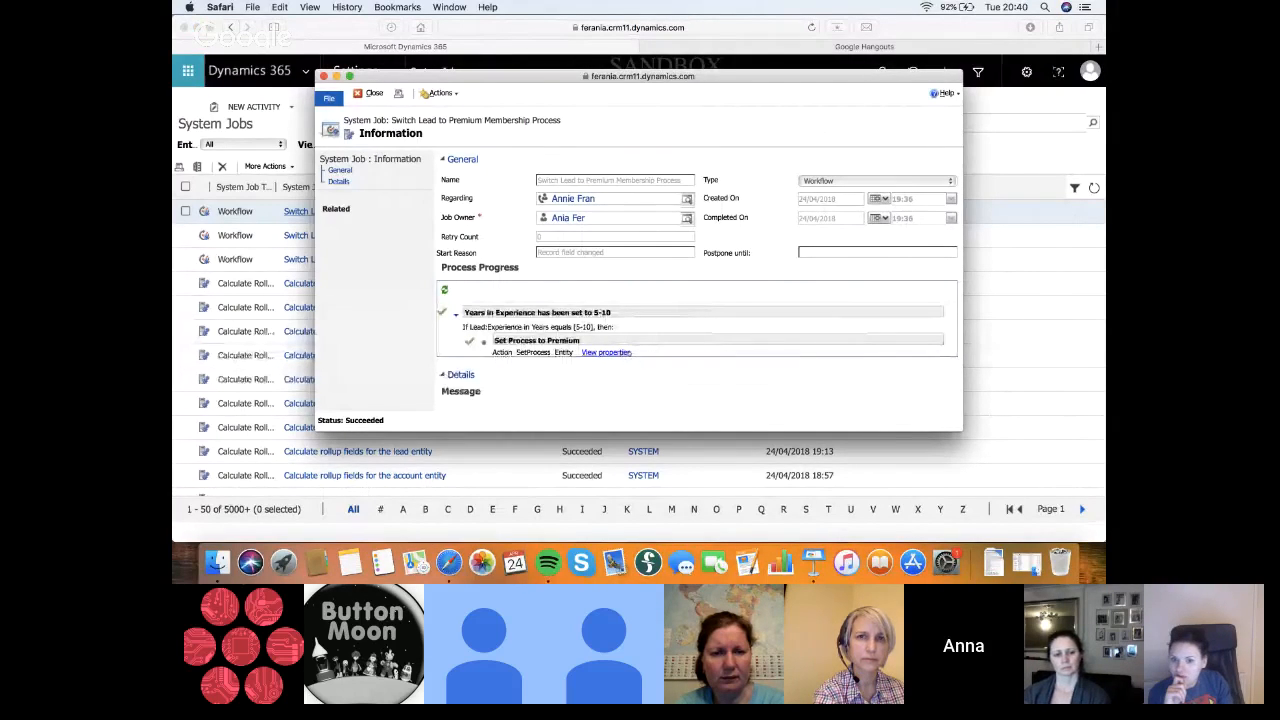
Inspect the Set Process to Premium action's input properties and the business process flow it assigns, and close the job record
left_click(606, 352)
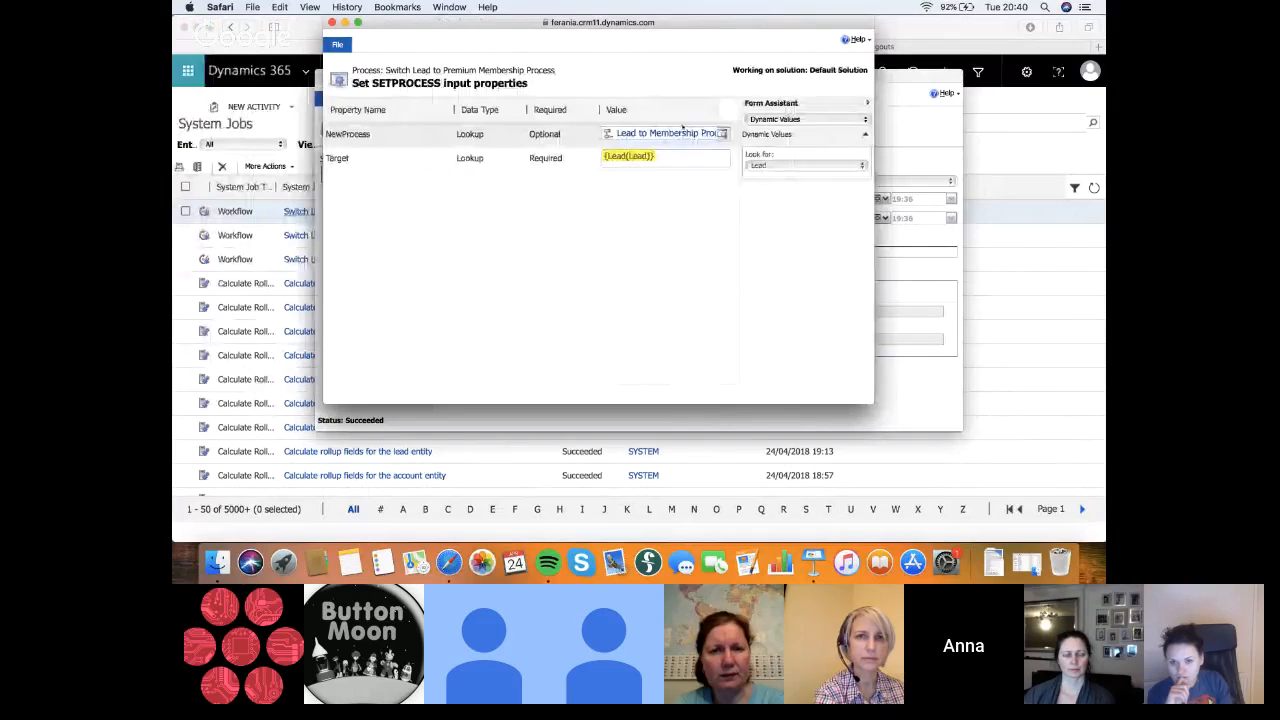
left_click(358, 22)
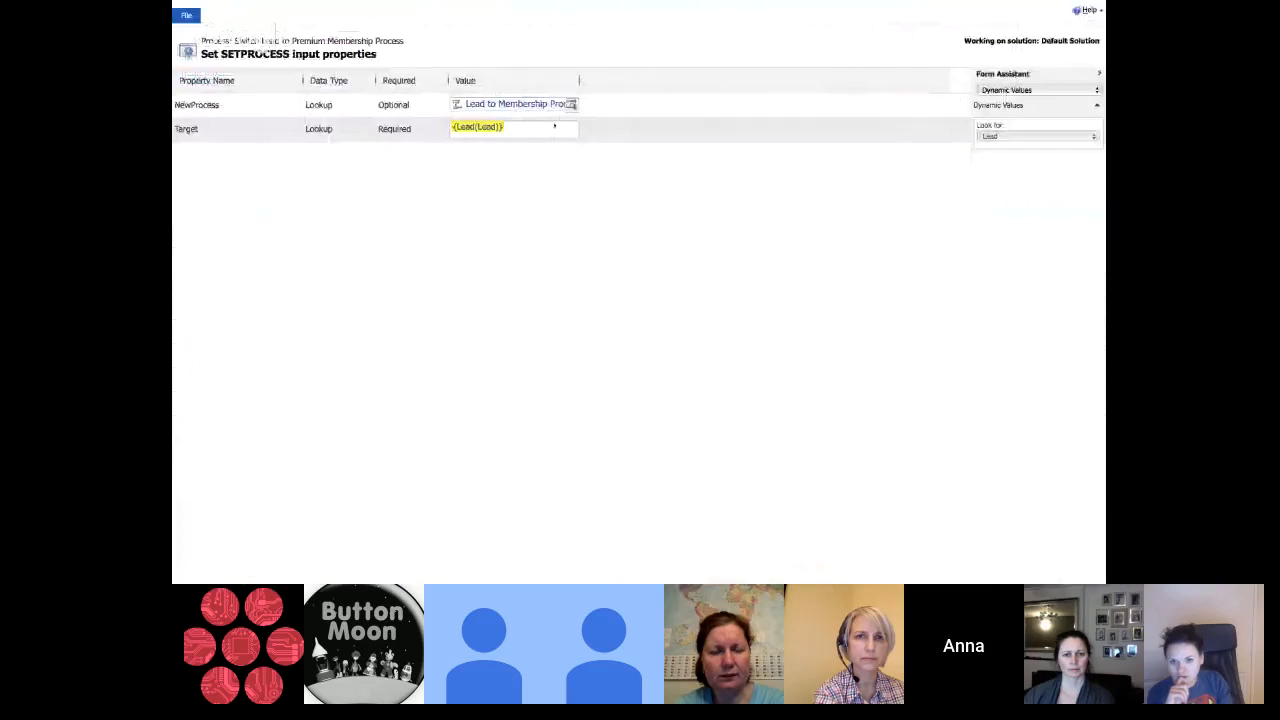
left_click(547, 105)
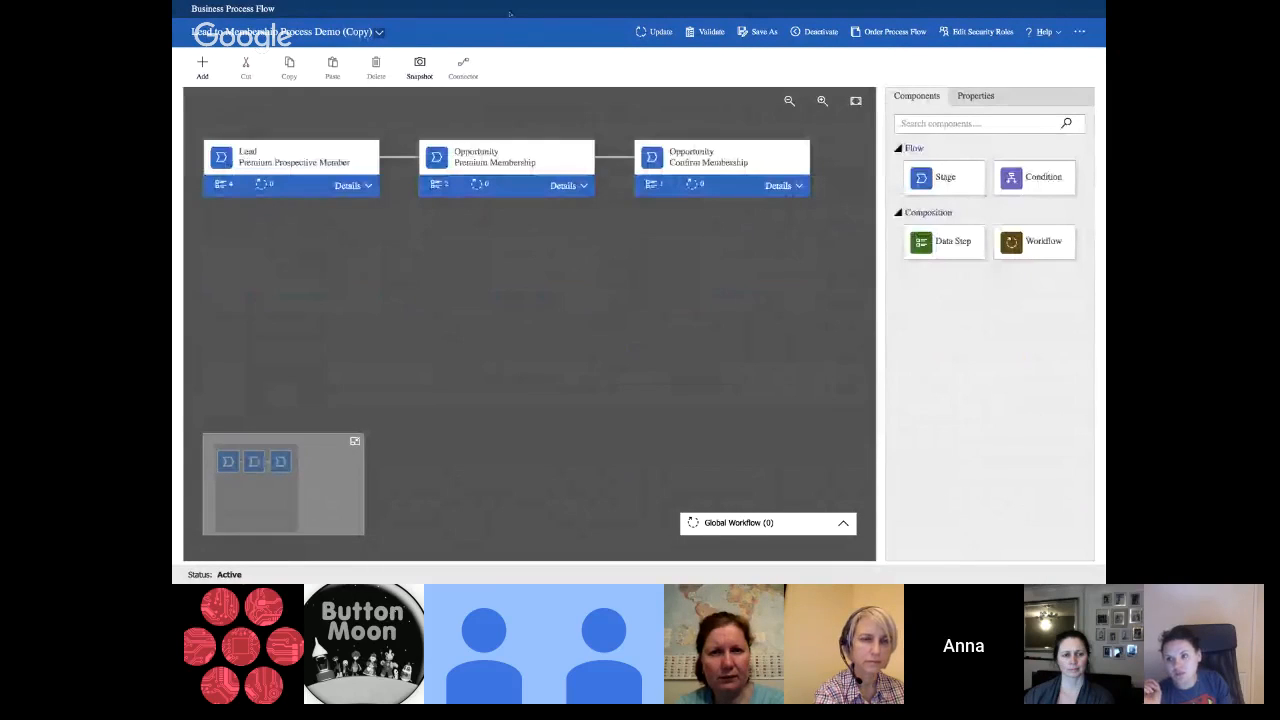
mouse_move(509, 3)
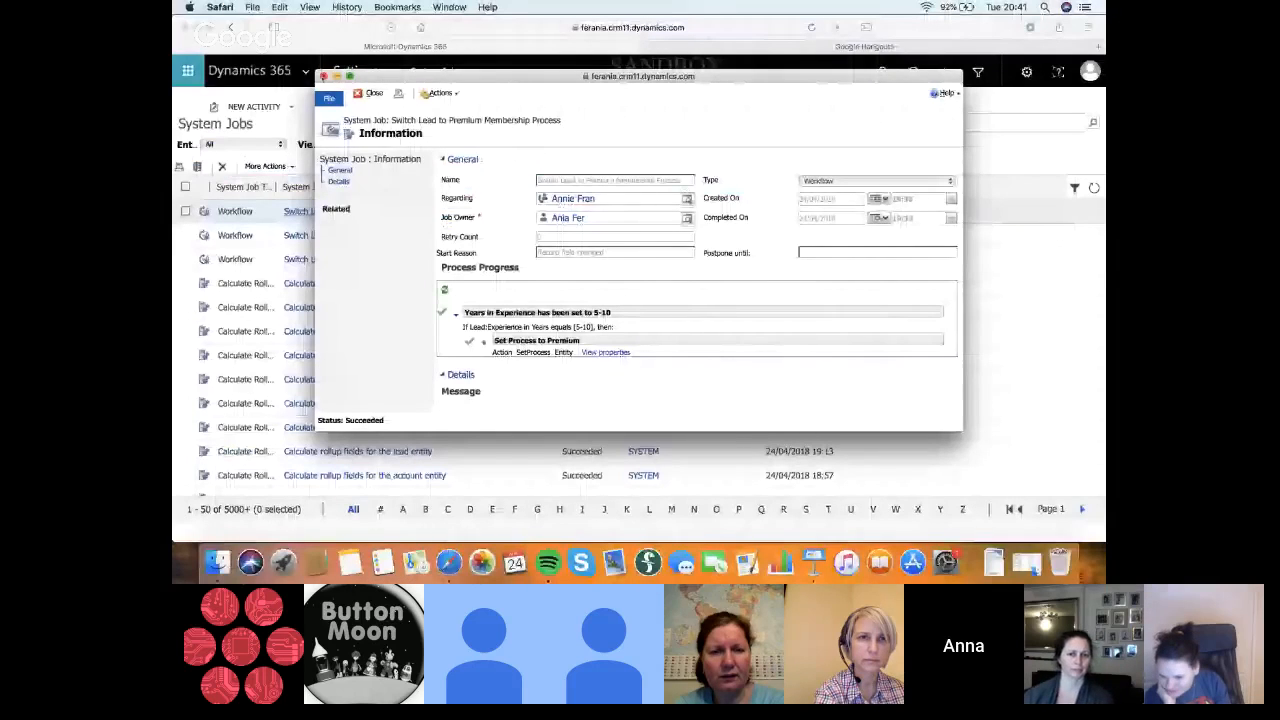
left_click(324, 76)
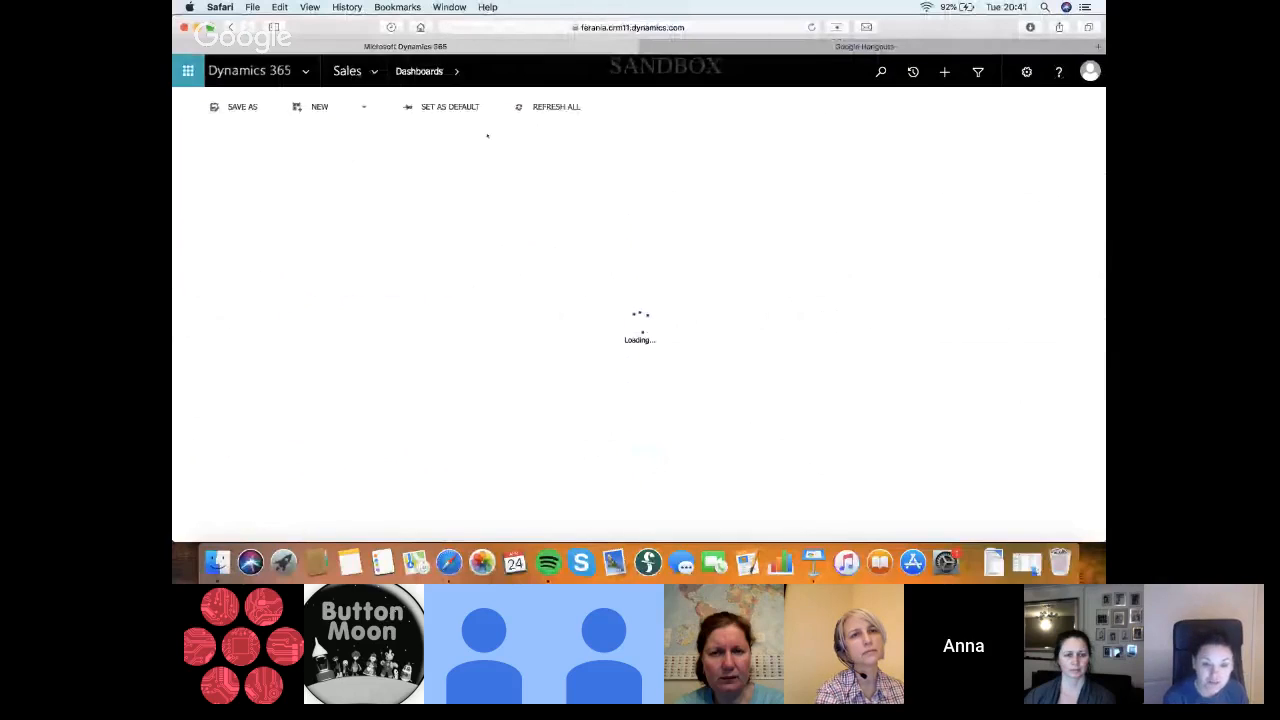
Reopen the Demo 1 lead and the Test 1 lead from the recent records to compare their process flows
left_click(913, 71)
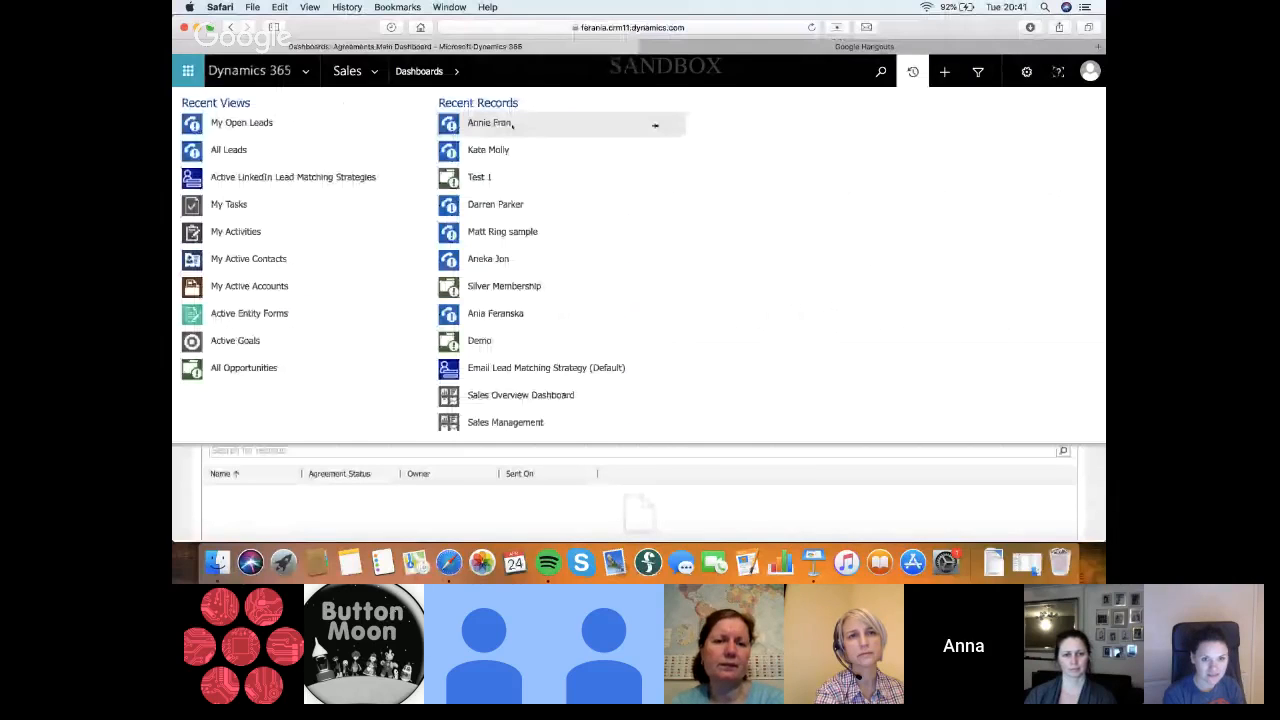
left_click(513, 123)
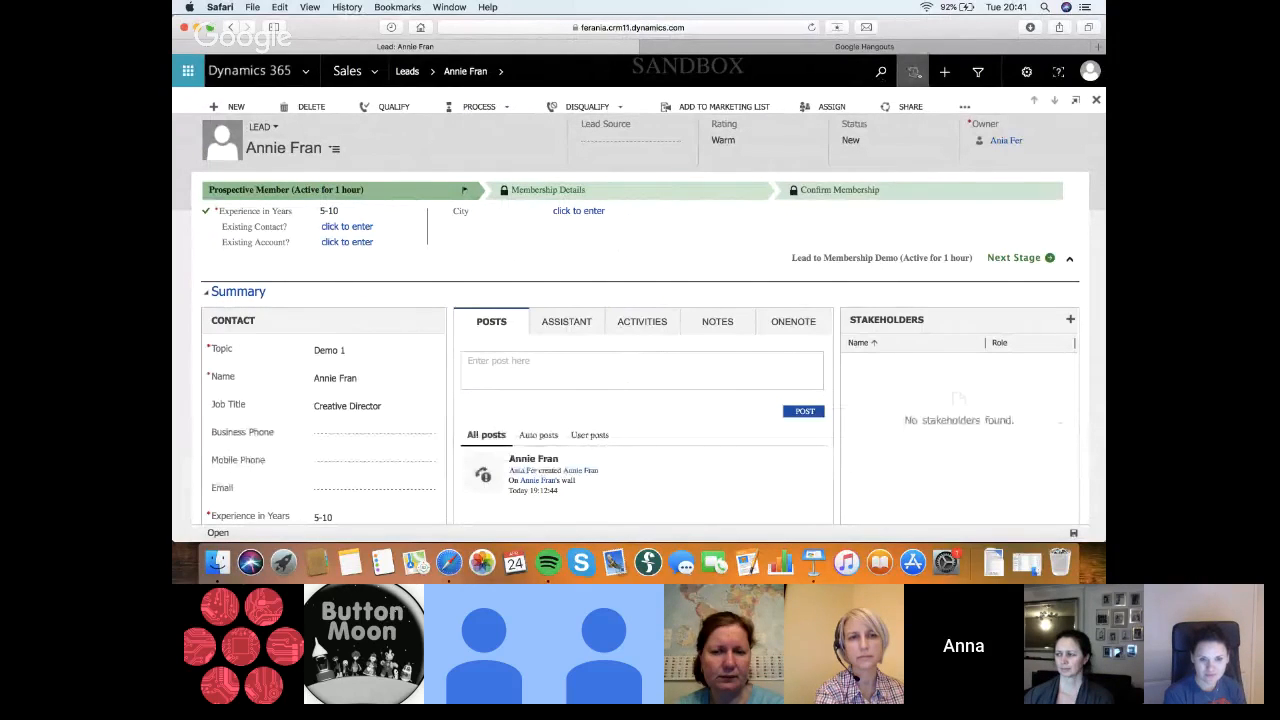
left_click(913, 71)
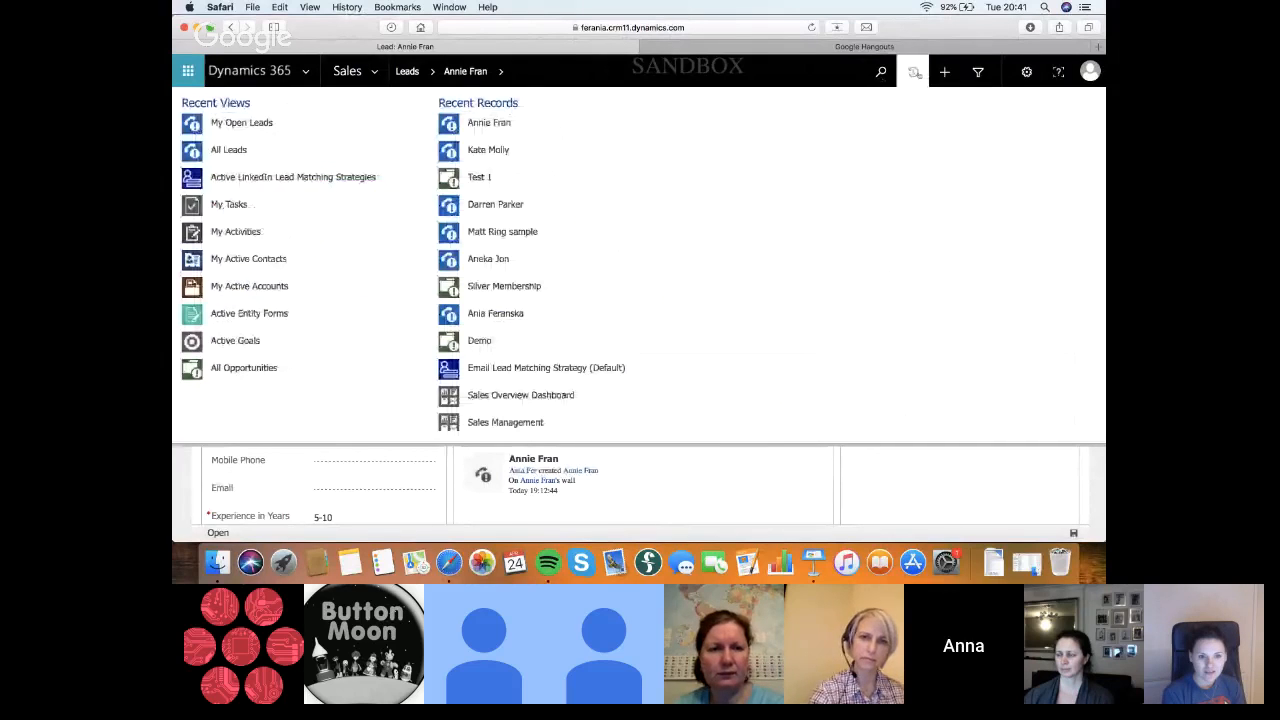
left_click(548, 151)
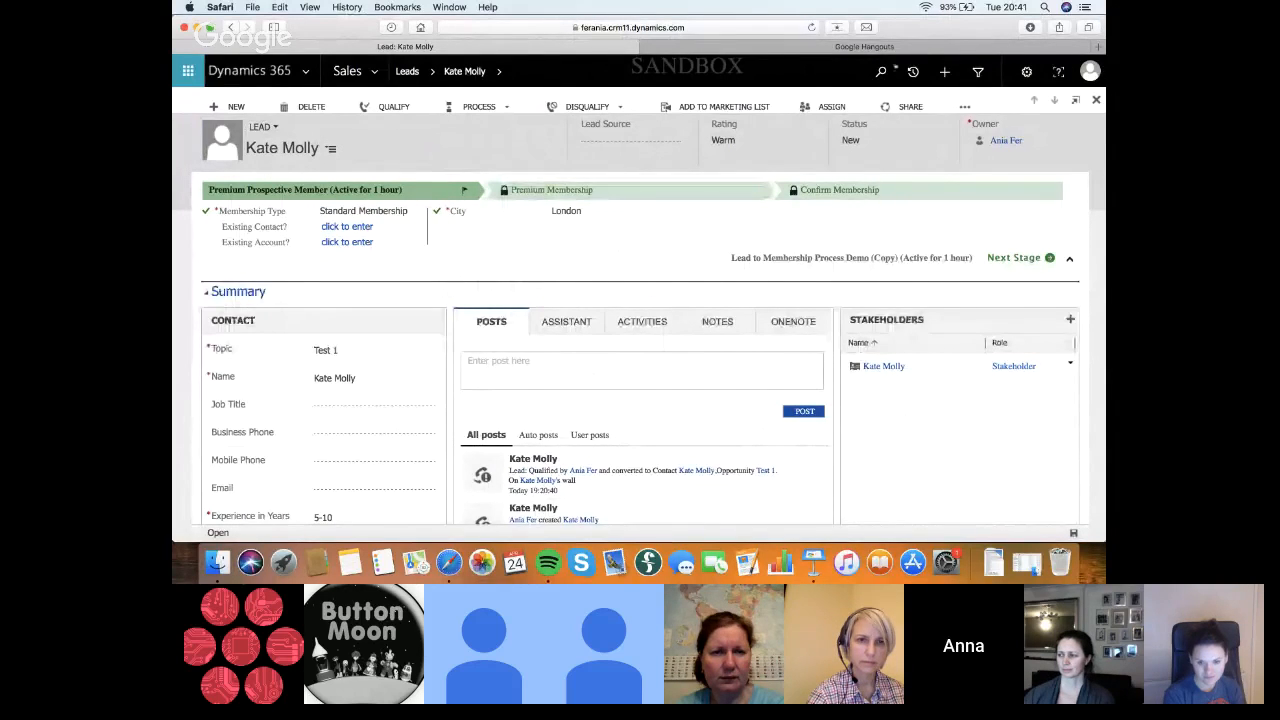
Return to the Demo 1 lead and qualify it into an opportunity at the Membership Details stage
left_click(913, 71)
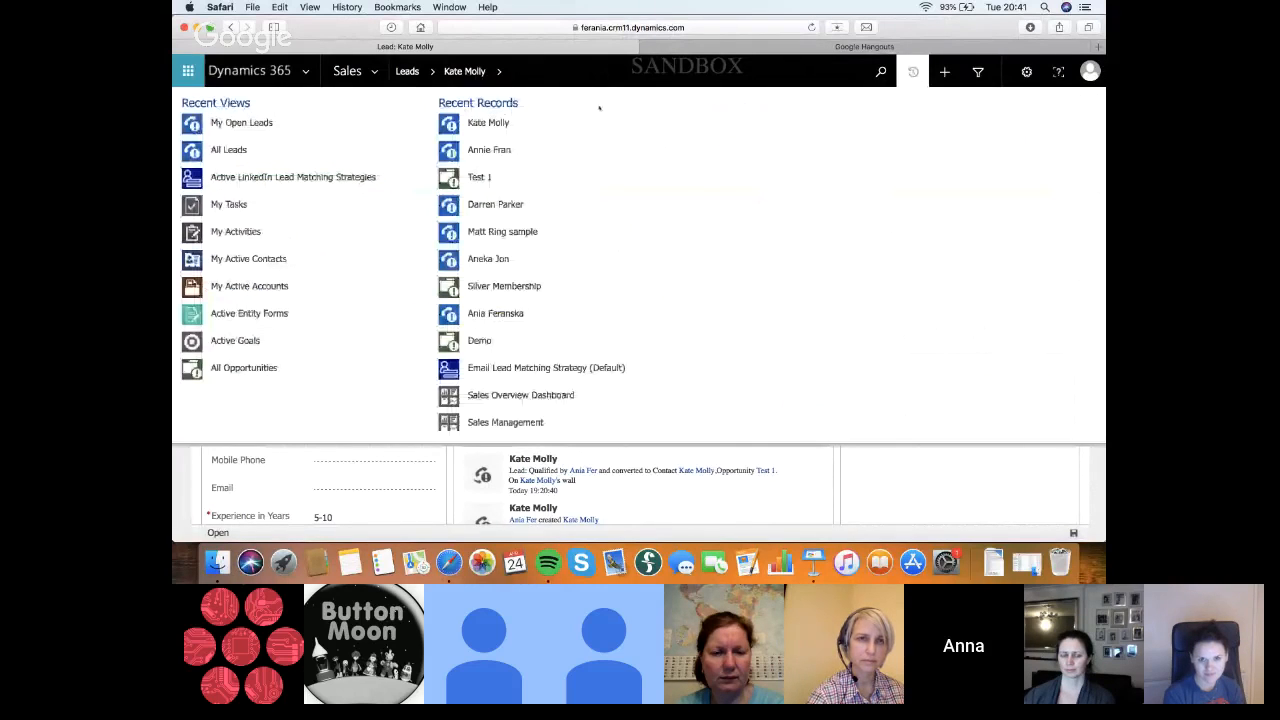
left_click(489, 150)
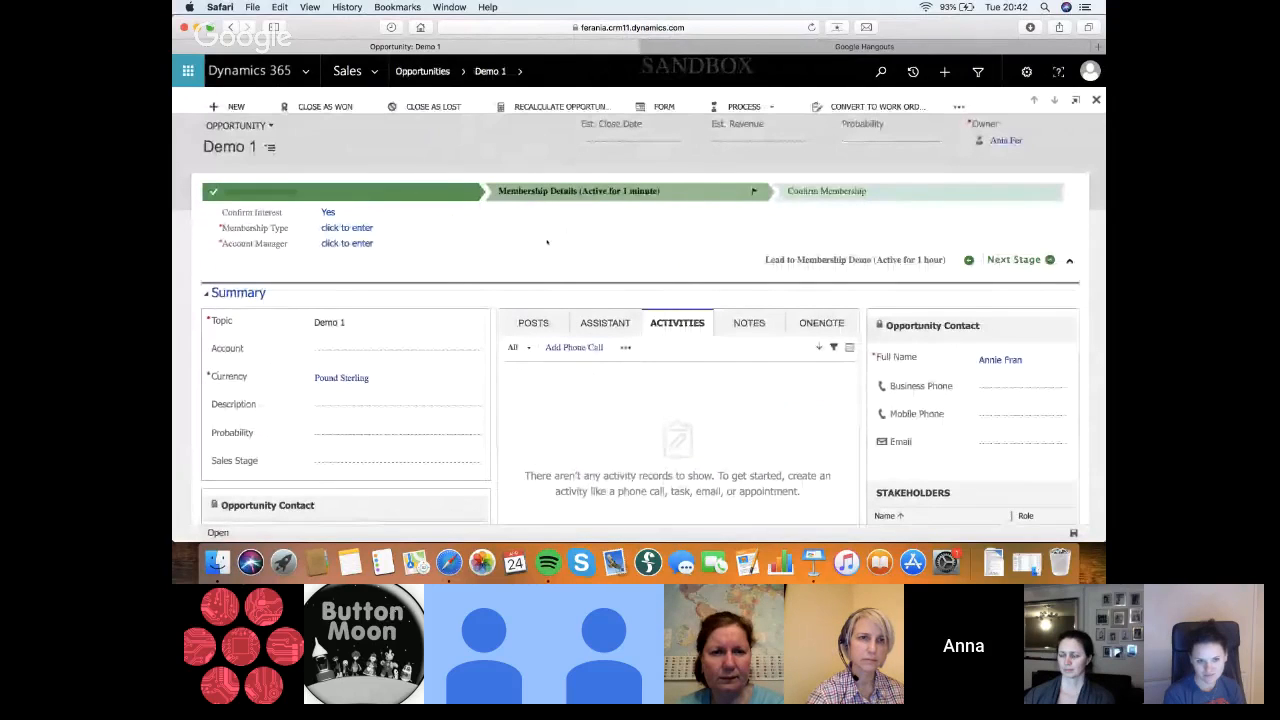
Reopen the qualified Demo 1 lead from the recent records and examine its process flow stages
left_click(926, 73)
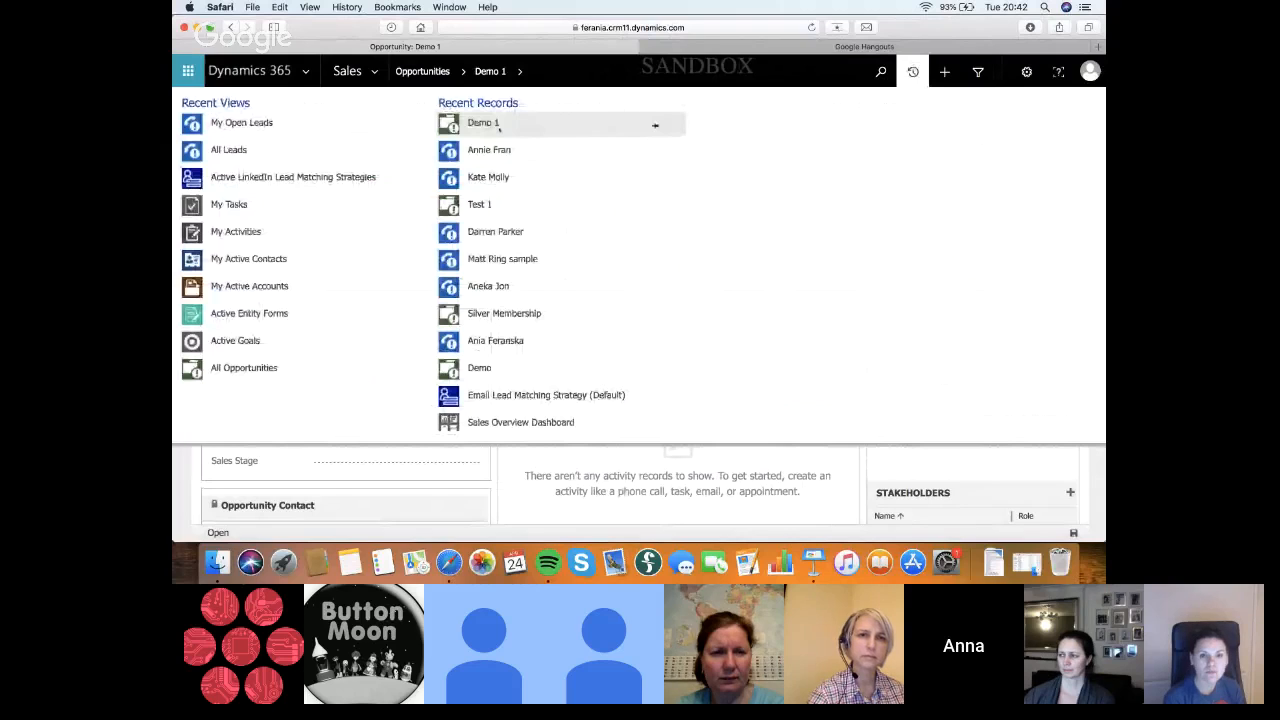
left_click(492, 149)
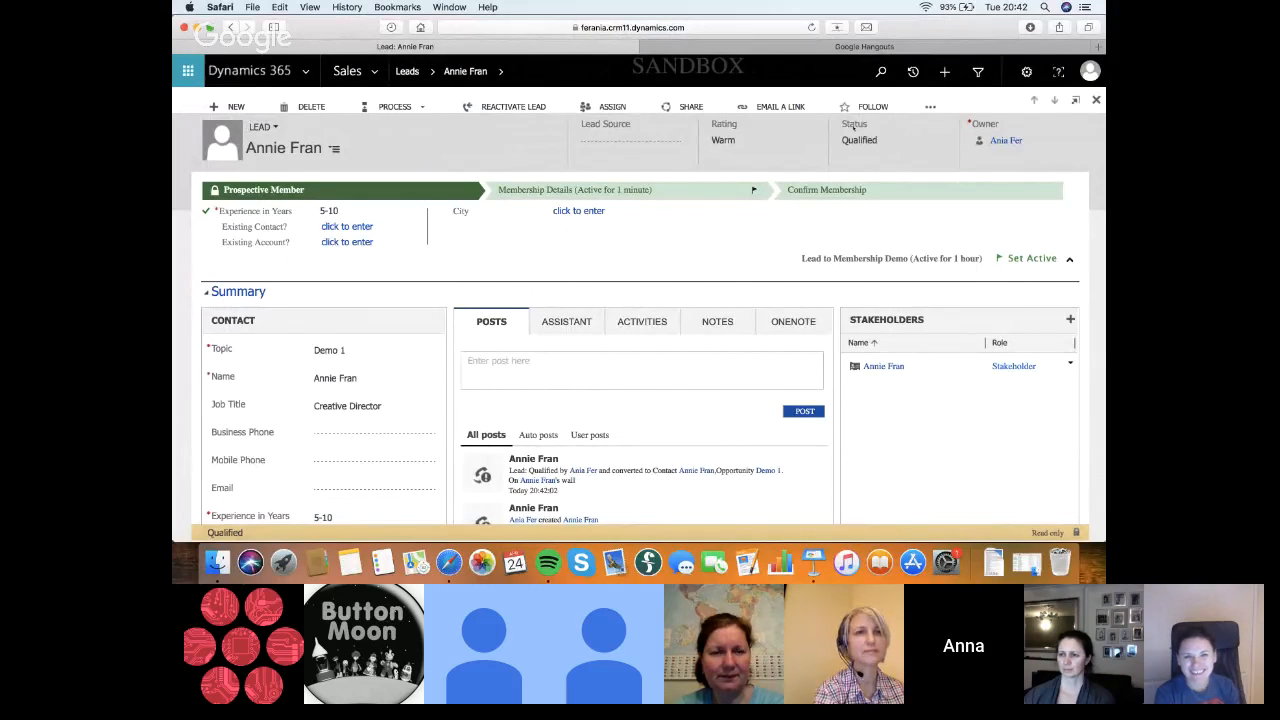
left_click(912, 72)
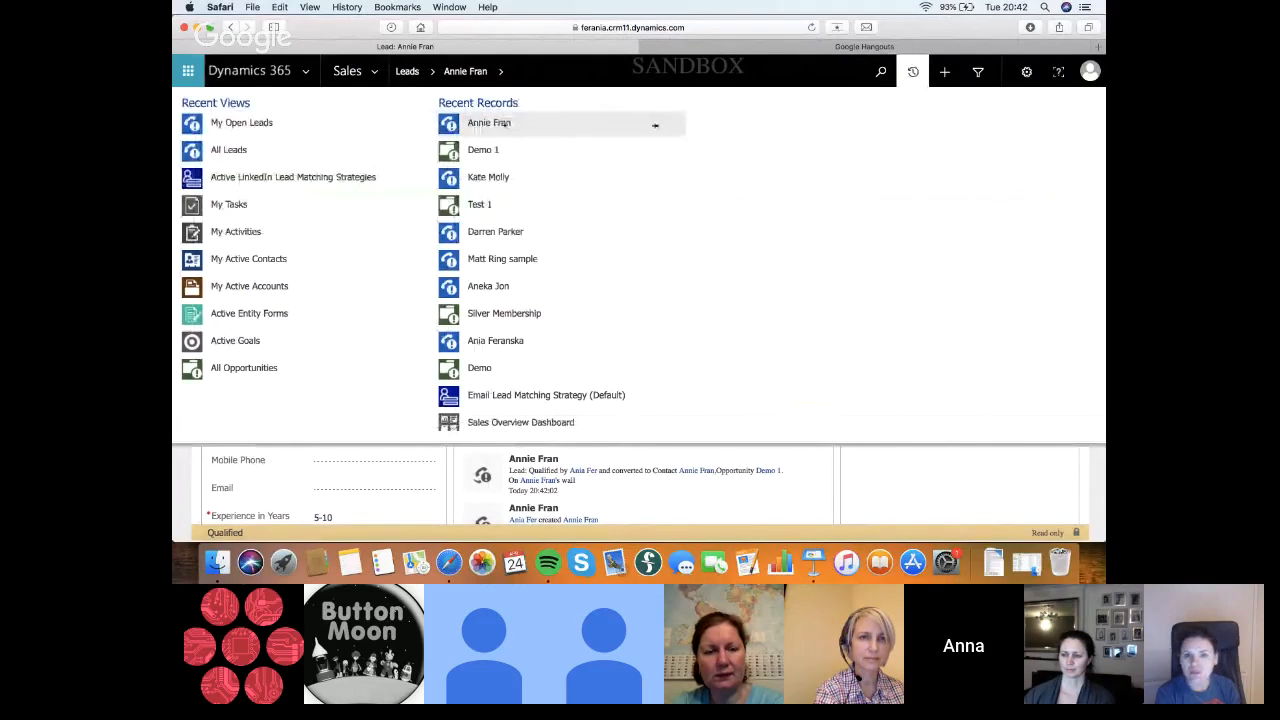
left_click(655, 125)
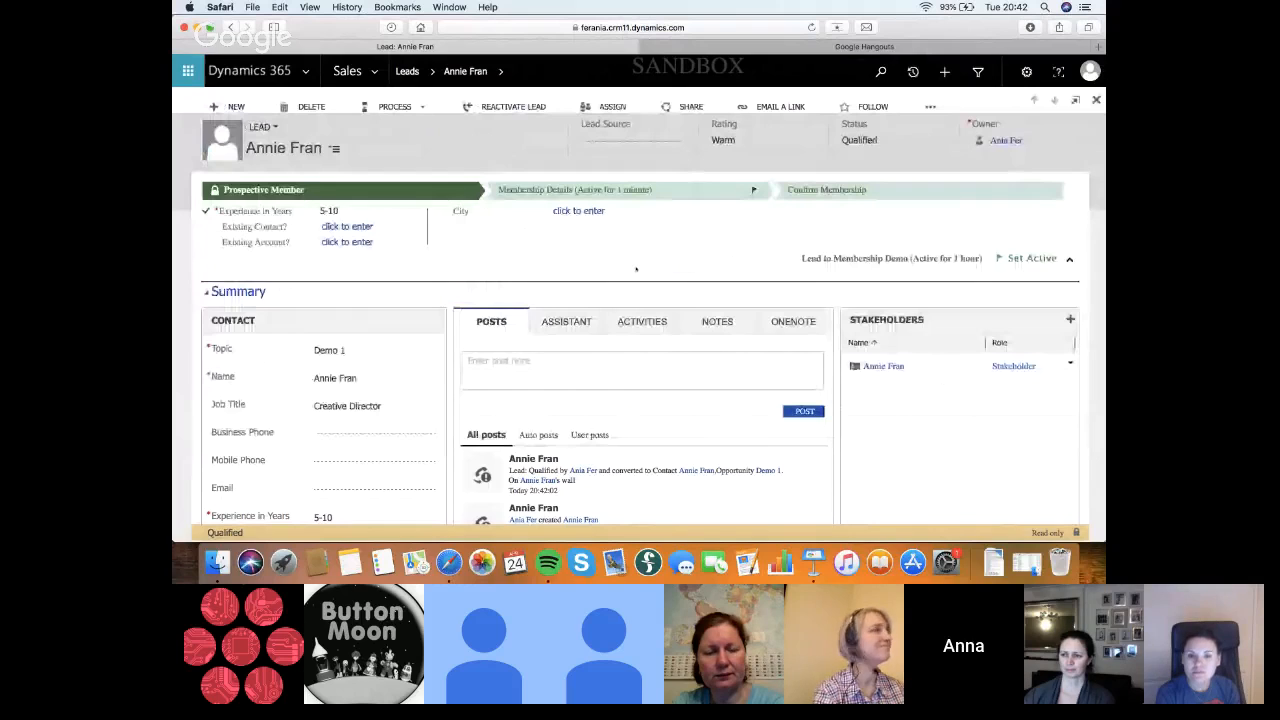
Open the Test 1 lead from the recent records and review its process flow, contact fields and posts
left_click(912, 72)
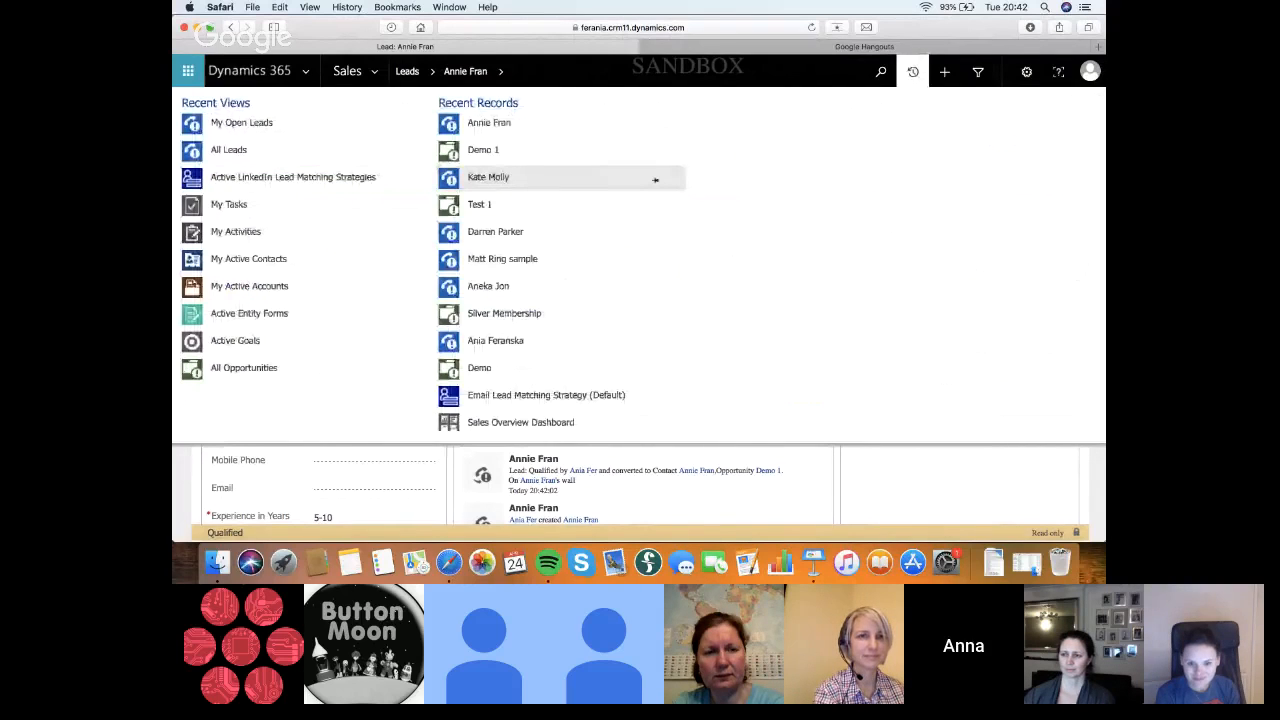
left_click(655, 179)
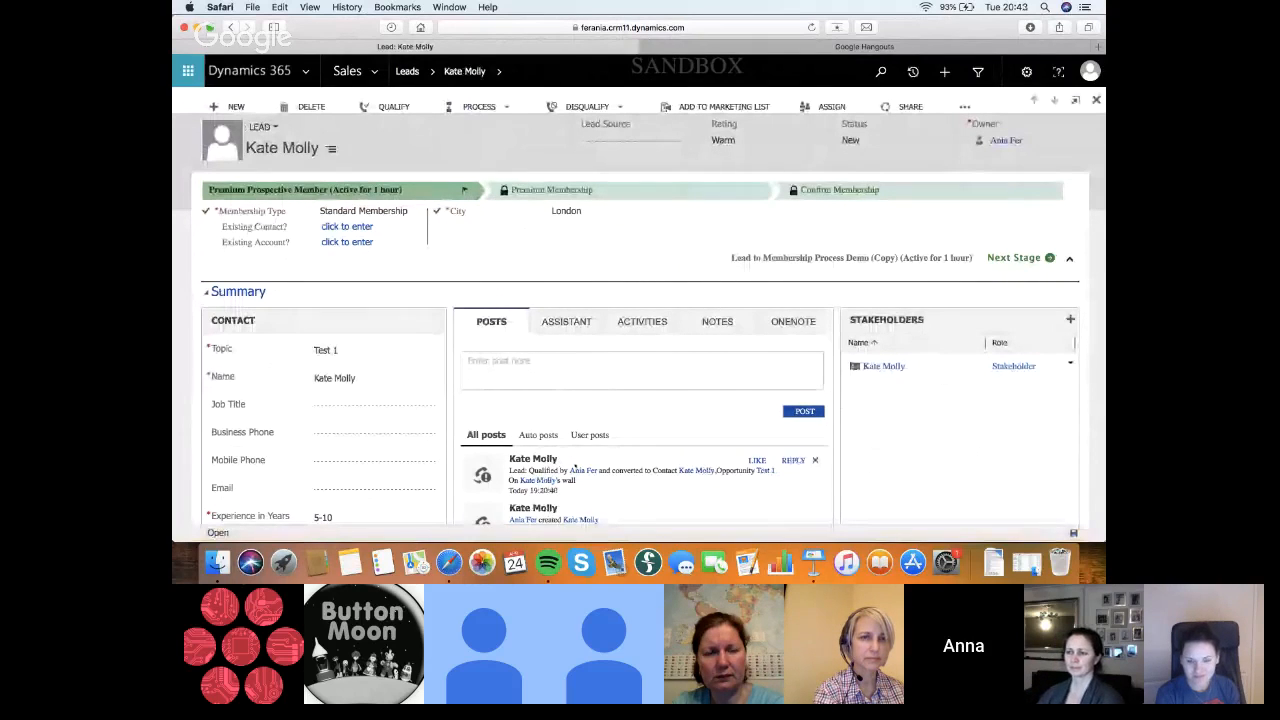
scroll(645, 495, "down", 2)
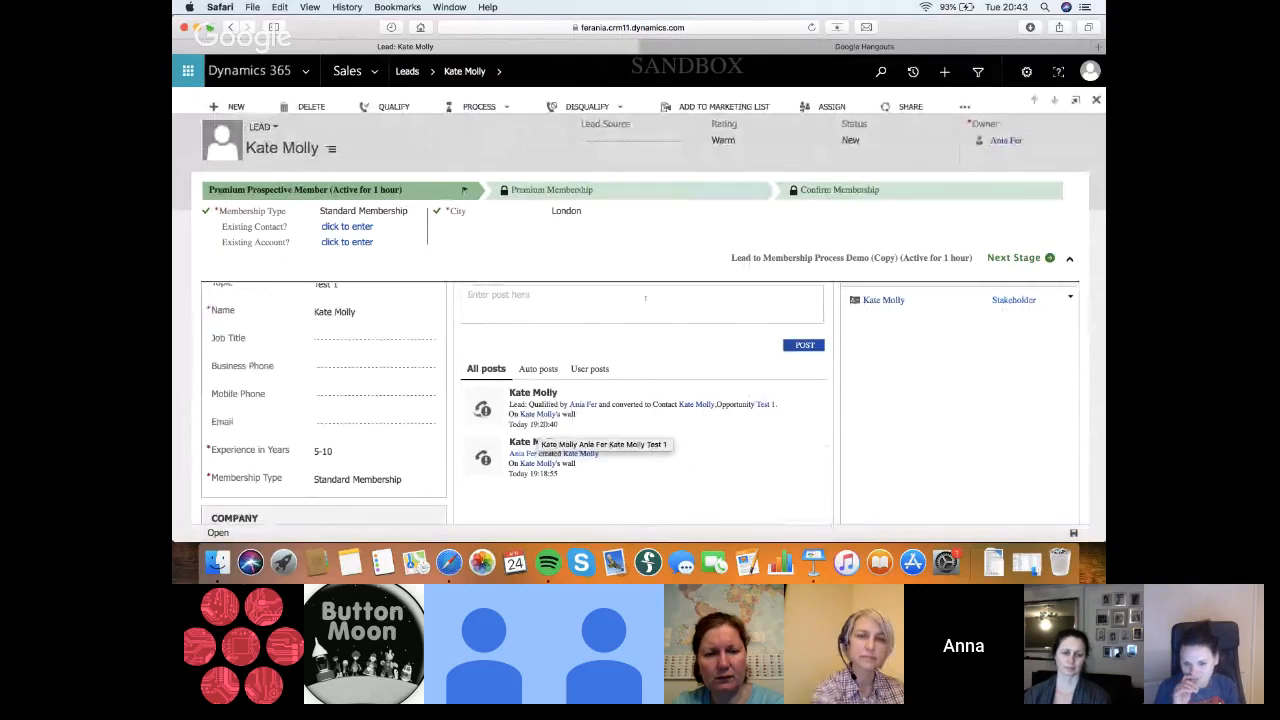
scroll(645, 298, "up", 2)
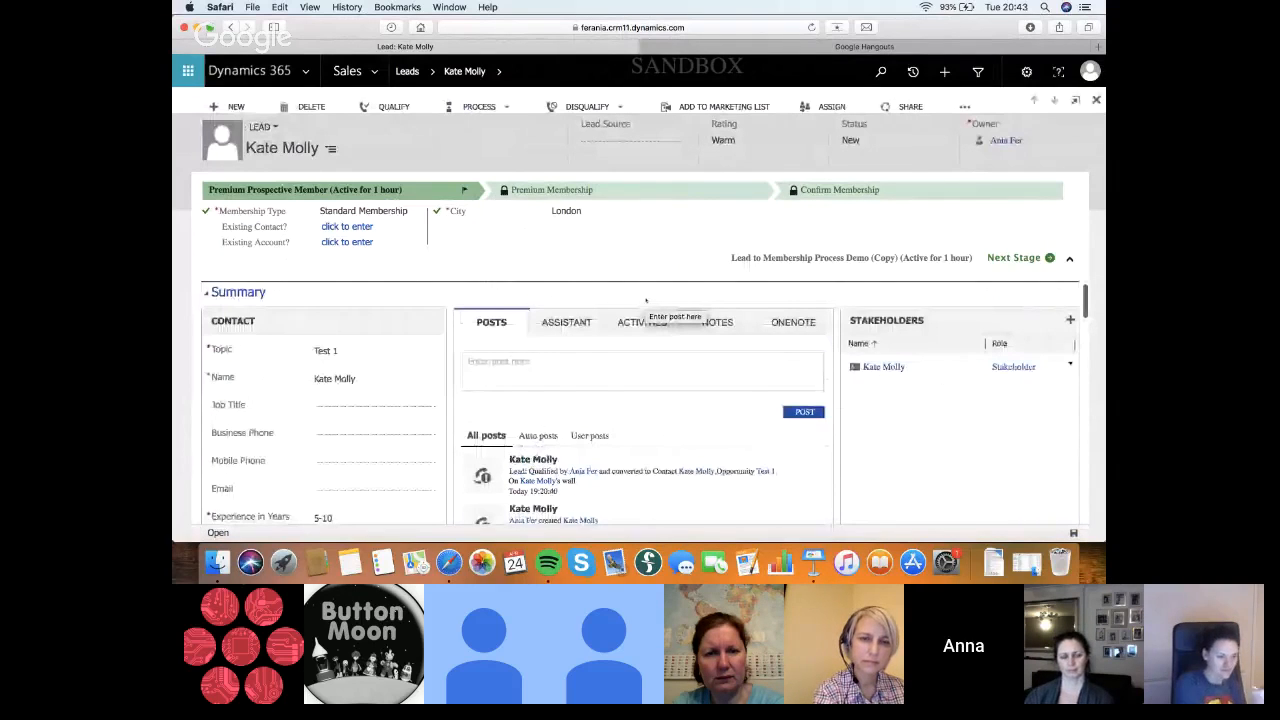
Look through the System Jobs in Settings for Switch Lead to Premium Membership Process runs and the leads they concern
left_click(375, 72)
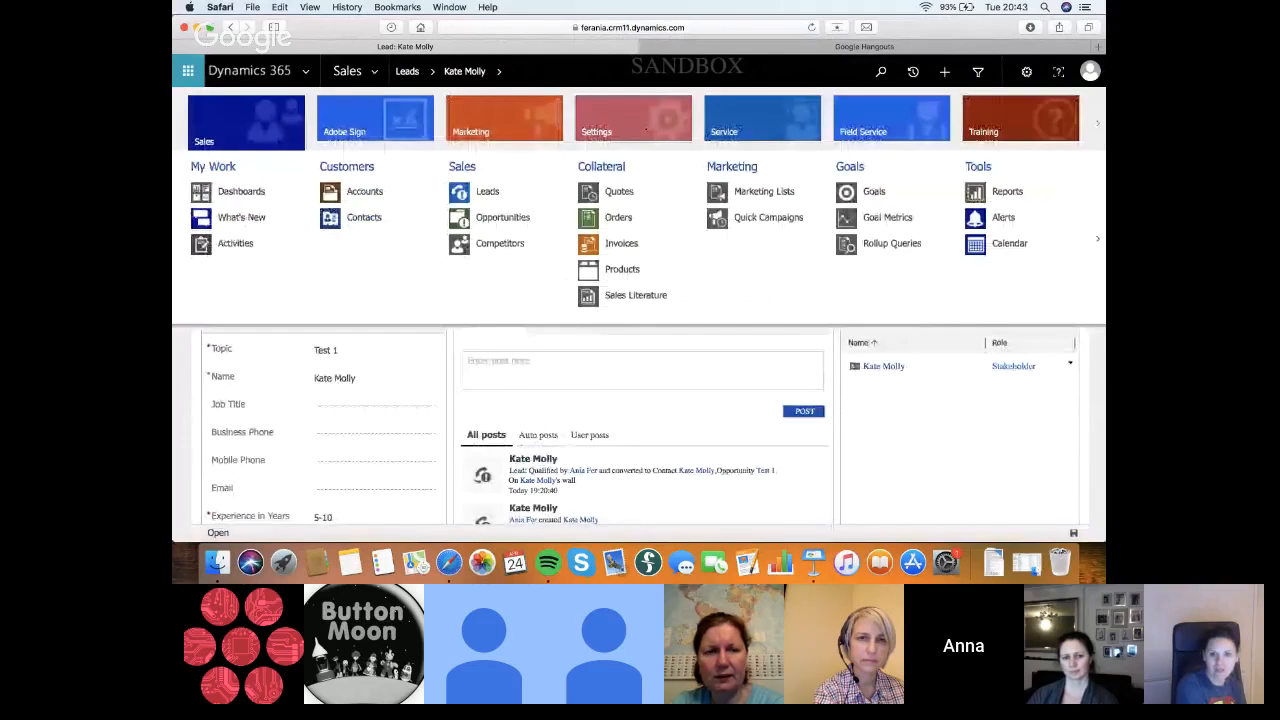
left_click(645, 128)
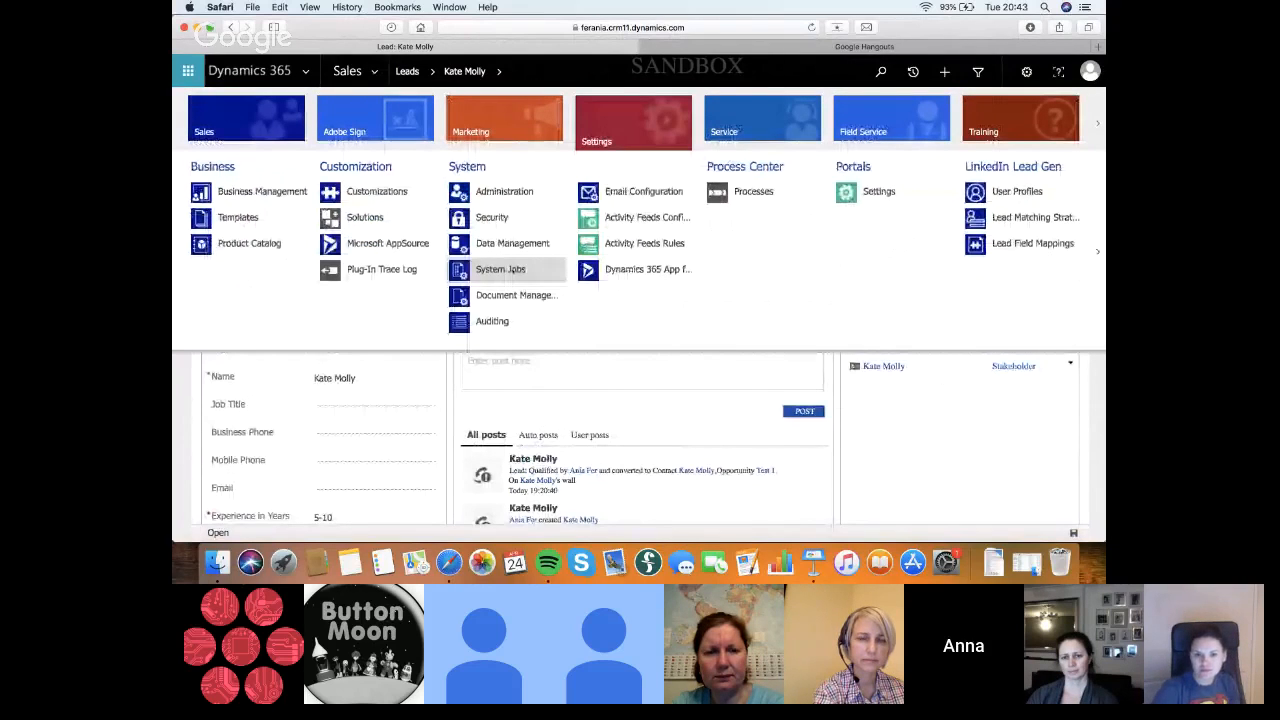
left_click(503, 270)
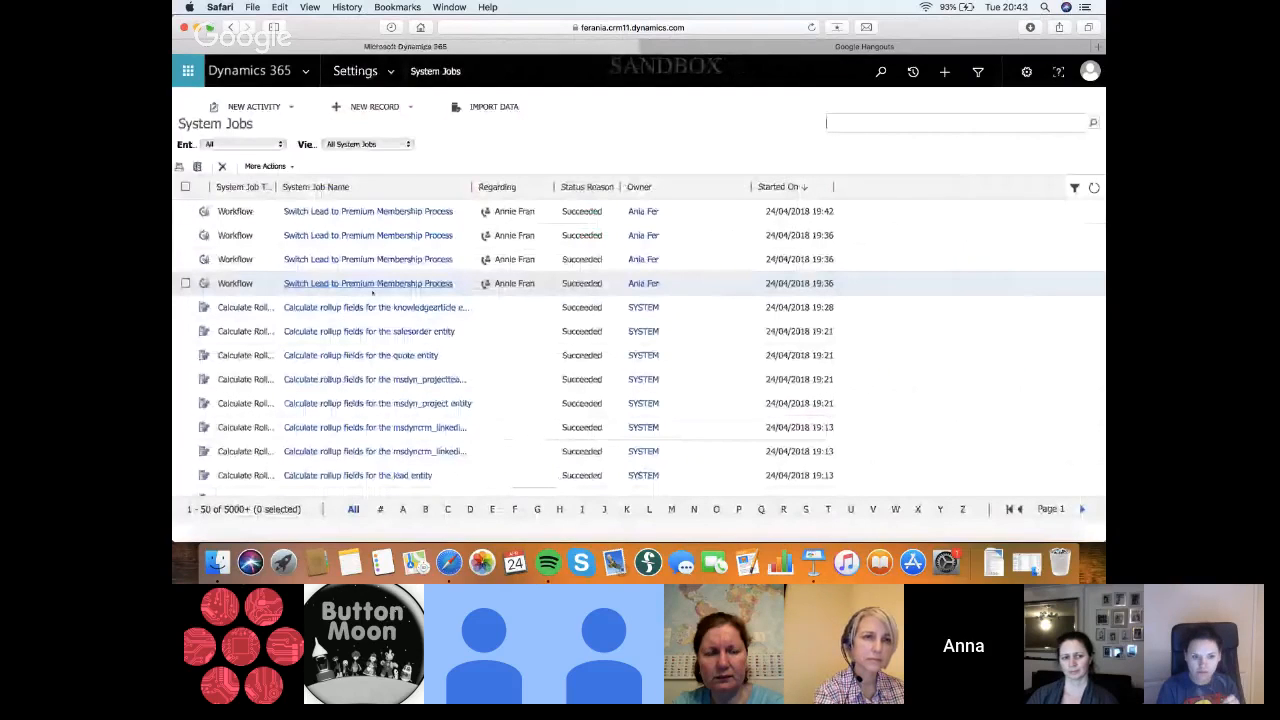
scroll(464, 341, "down", 3)
scroll(518, 284, "up", 3)
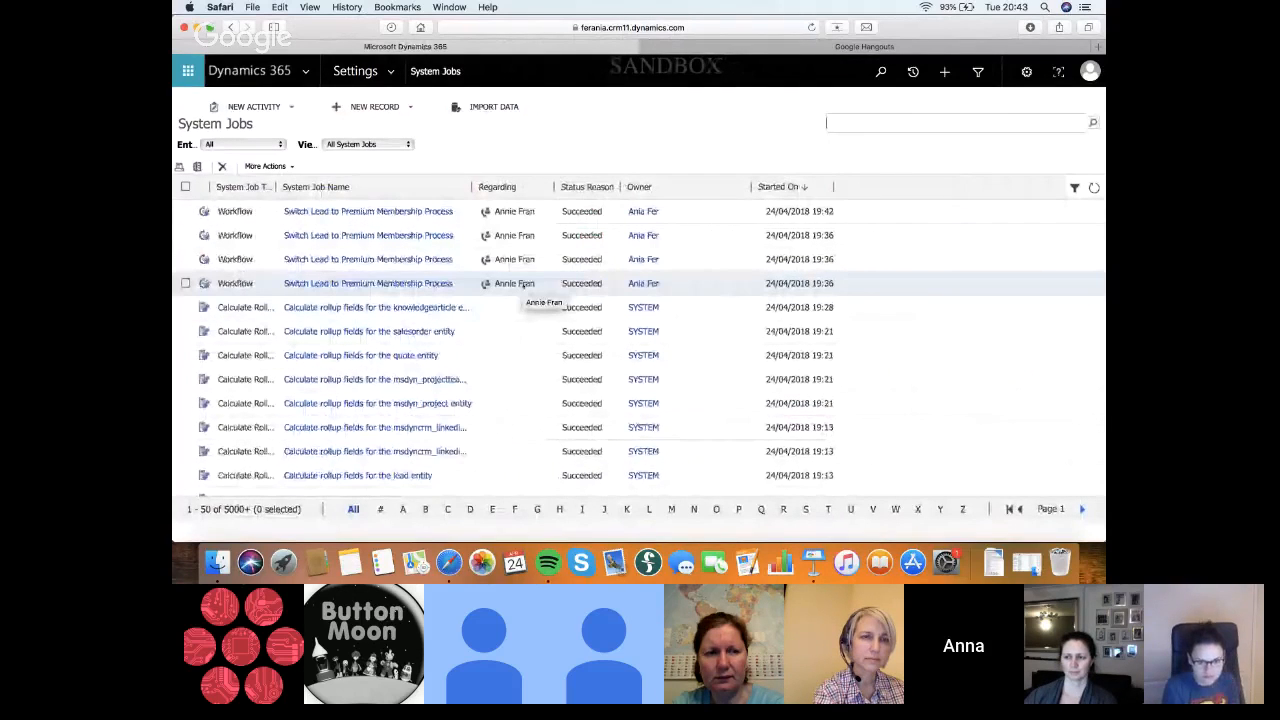
scroll(490, 342, "down", 10)
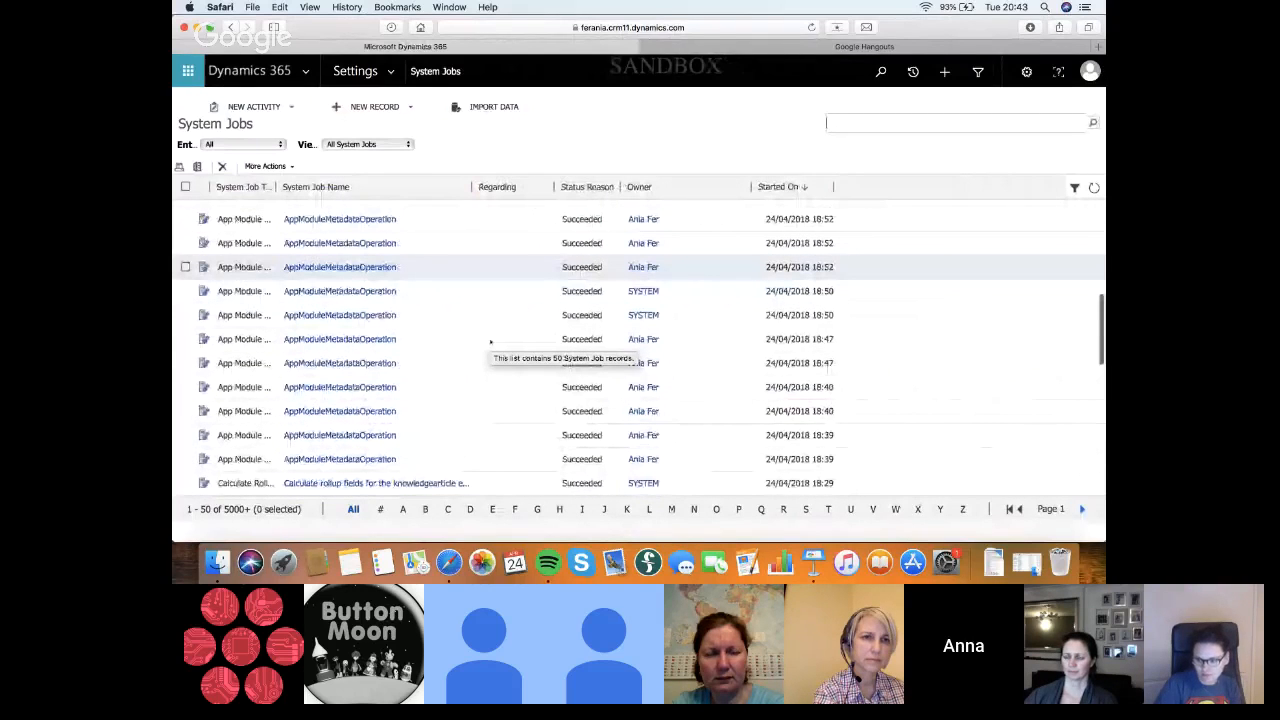
scroll(490, 342, "up", 10)
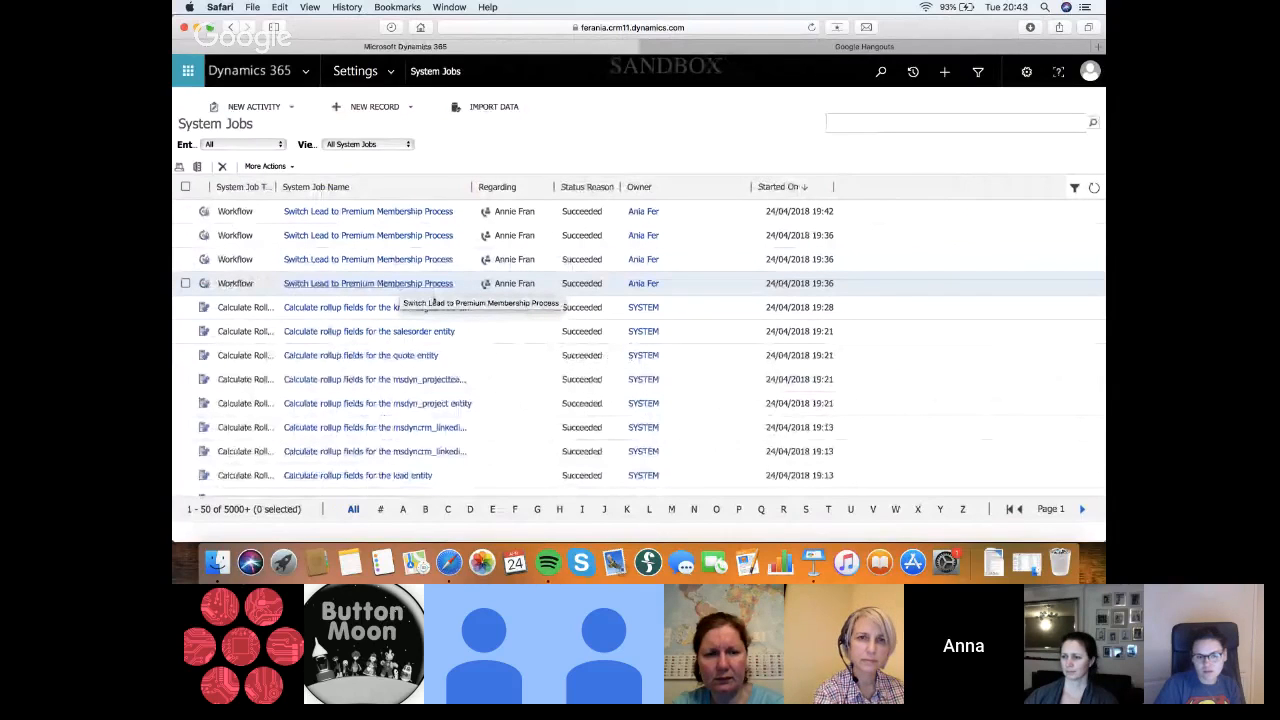
scroll(495, 425, "down", 5)
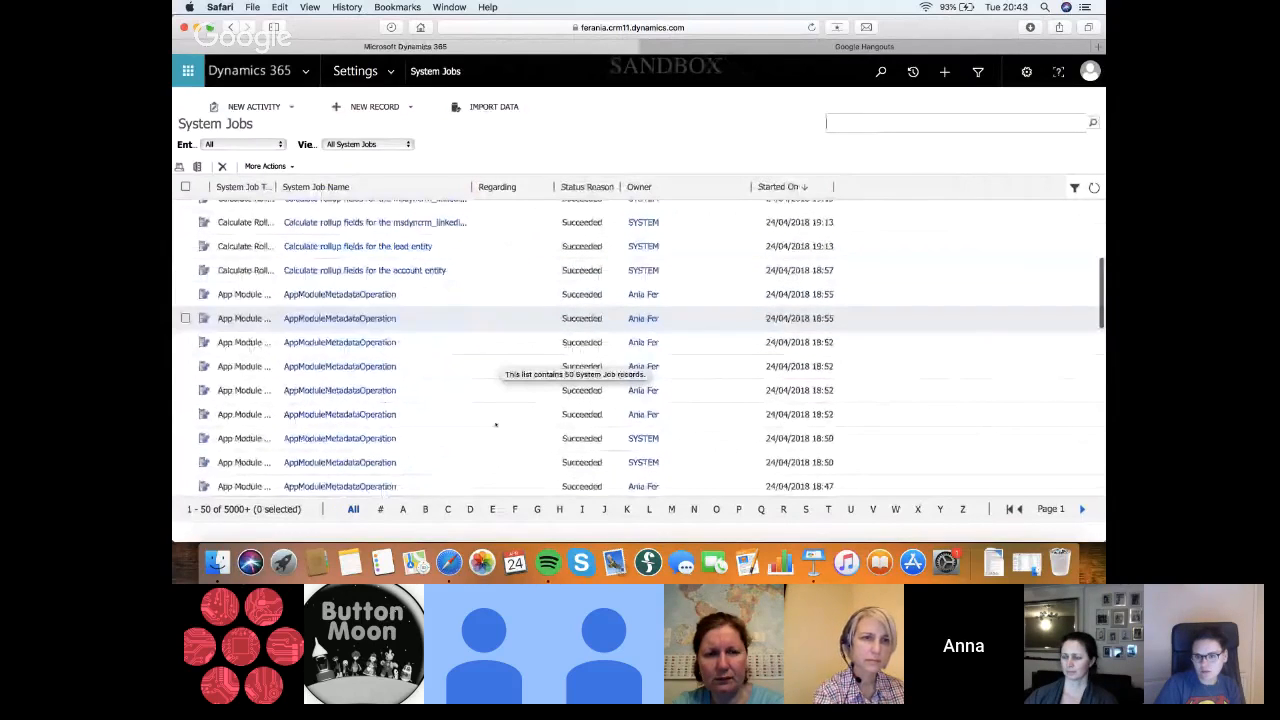
scroll(495, 425, "down", 5)
scroll(478, 465, "down", 2)
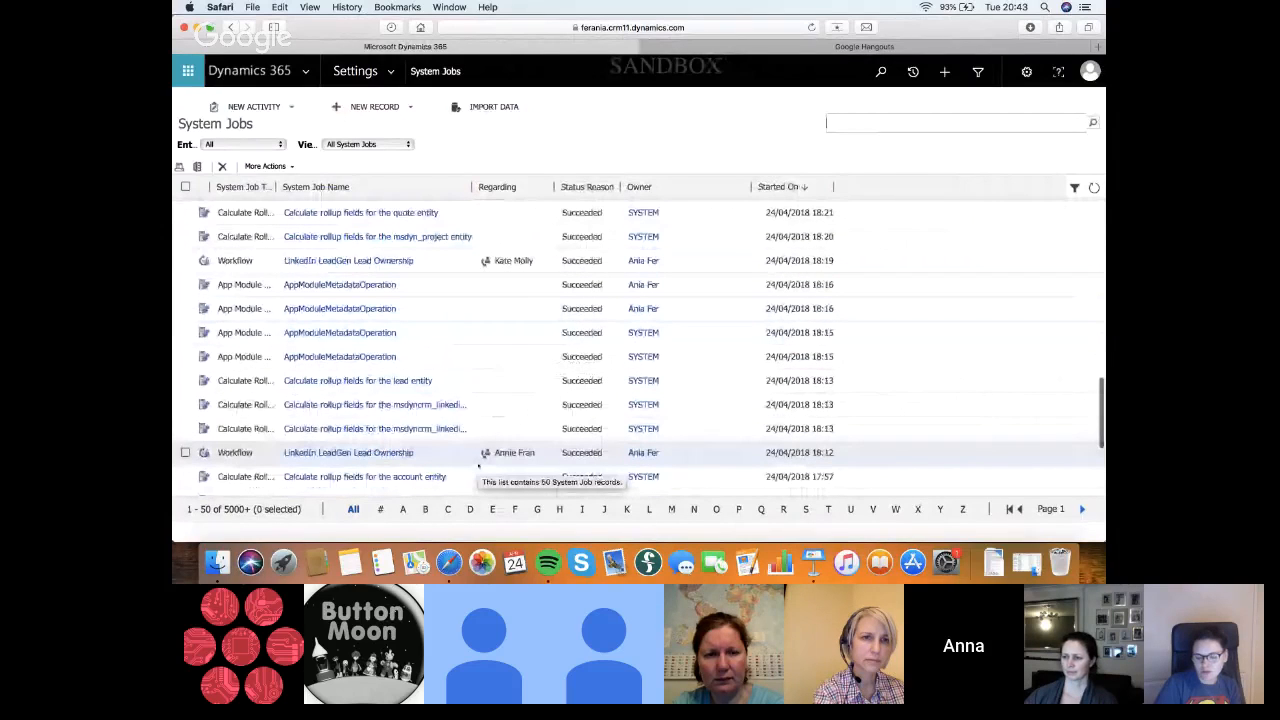
scroll(478, 465, "up", 10)
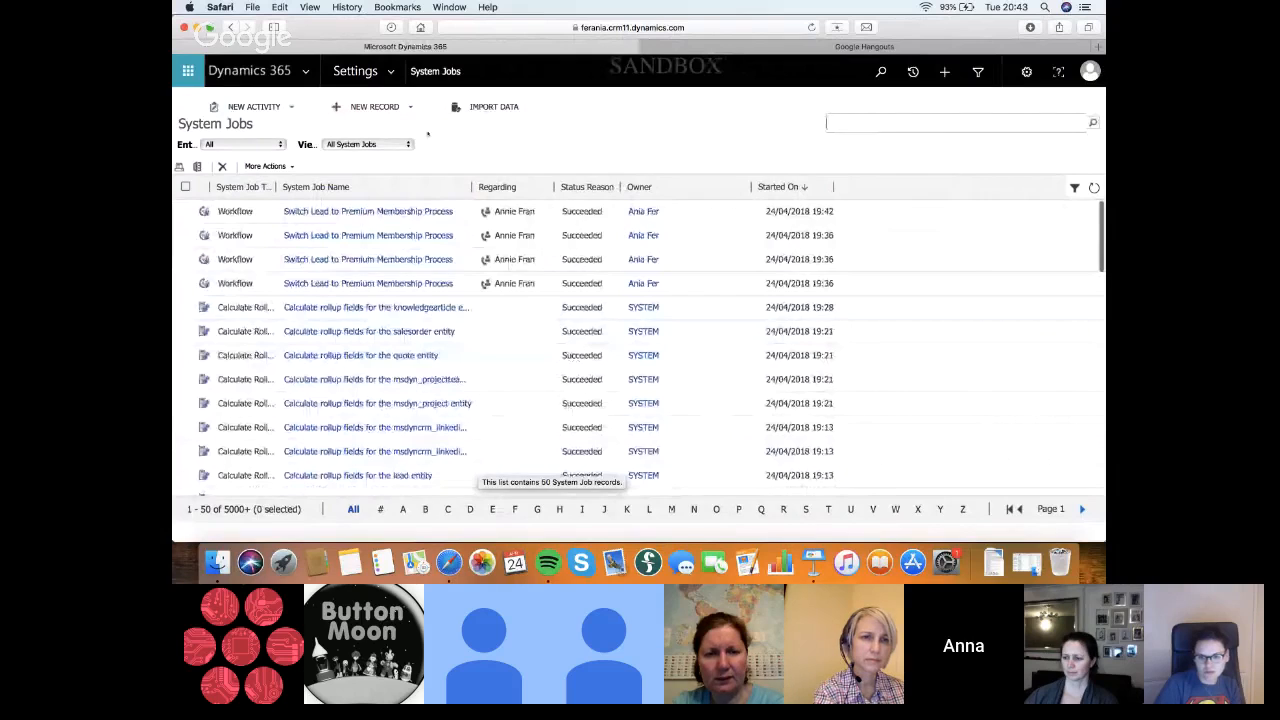
On the Test 1 lead, set Membership Type to Premium Membership and advance to the Premium Membership stage using the existing Test 1 opportunity
left_click(913, 72)
left_click(510, 130)
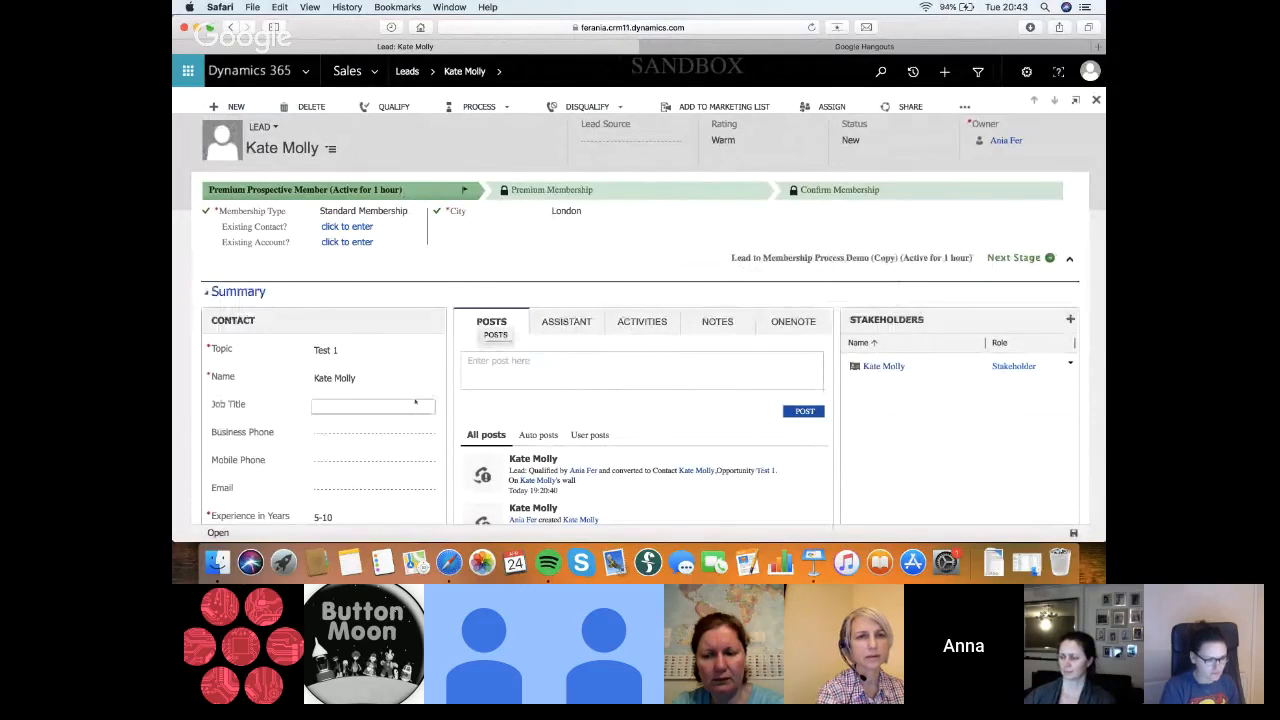
scroll(415, 402, "down", 2)
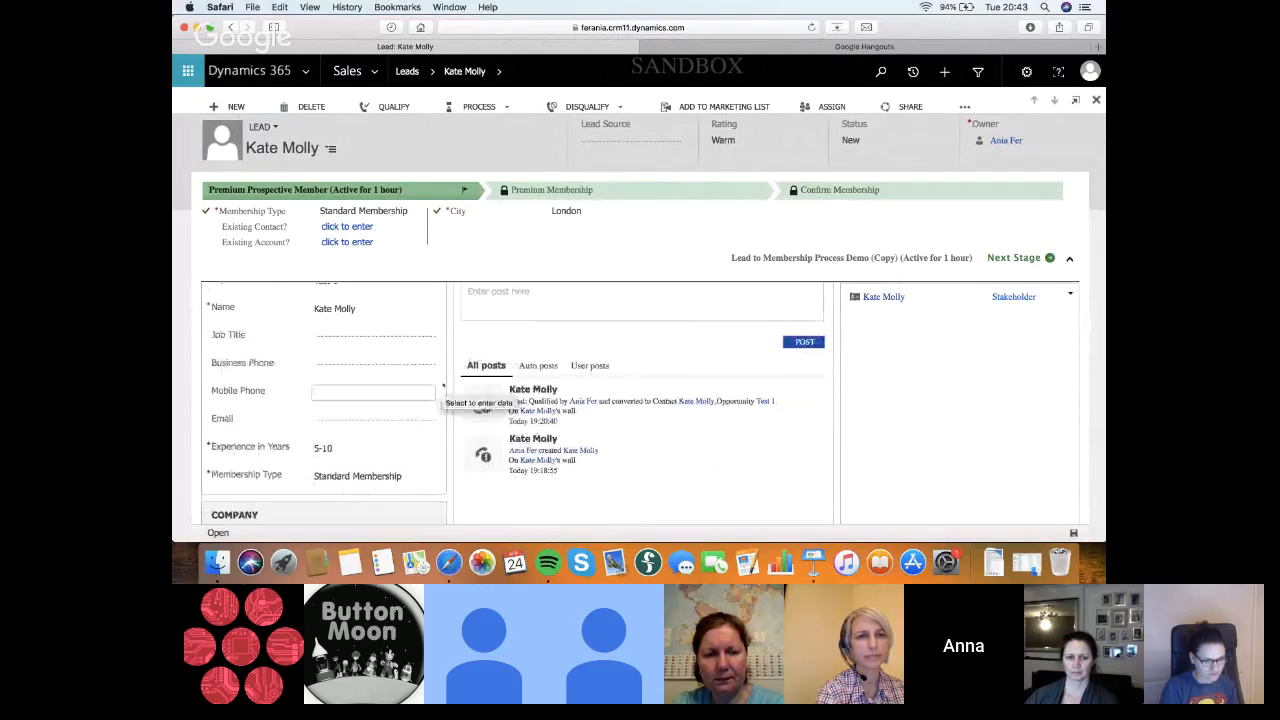
scroll(443, 388, "up", 2)
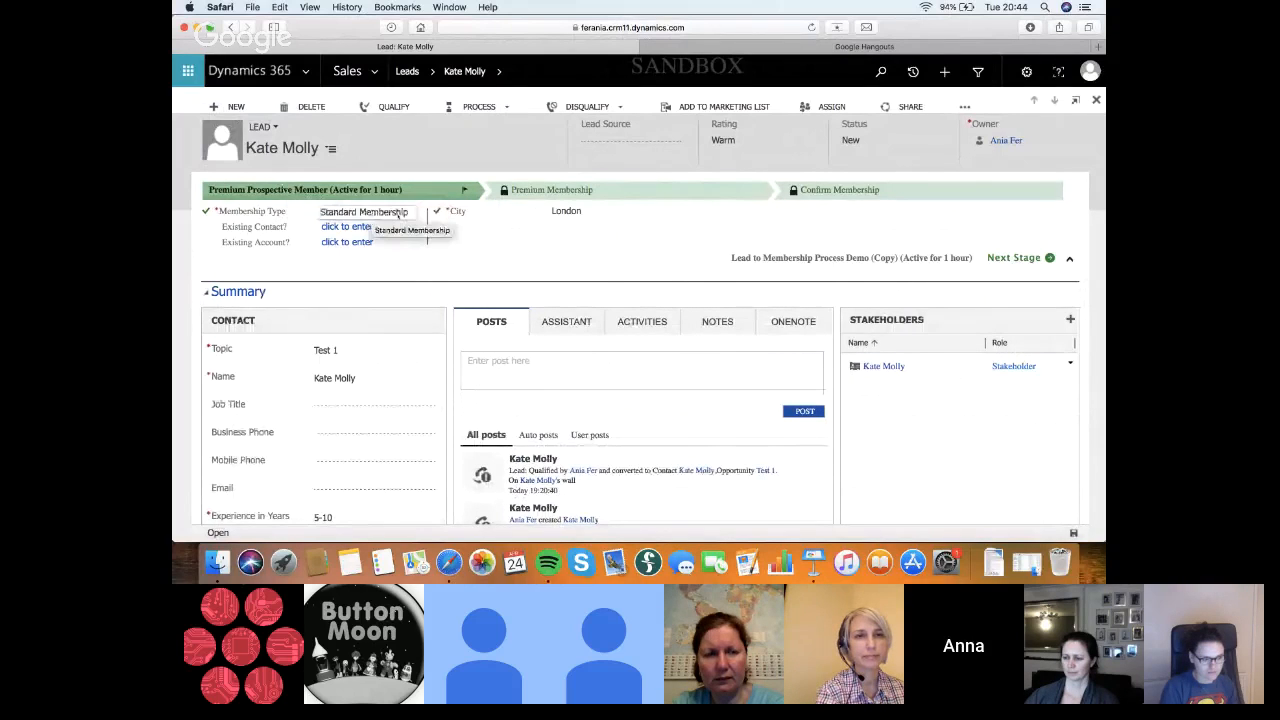
left_click(398, 213)
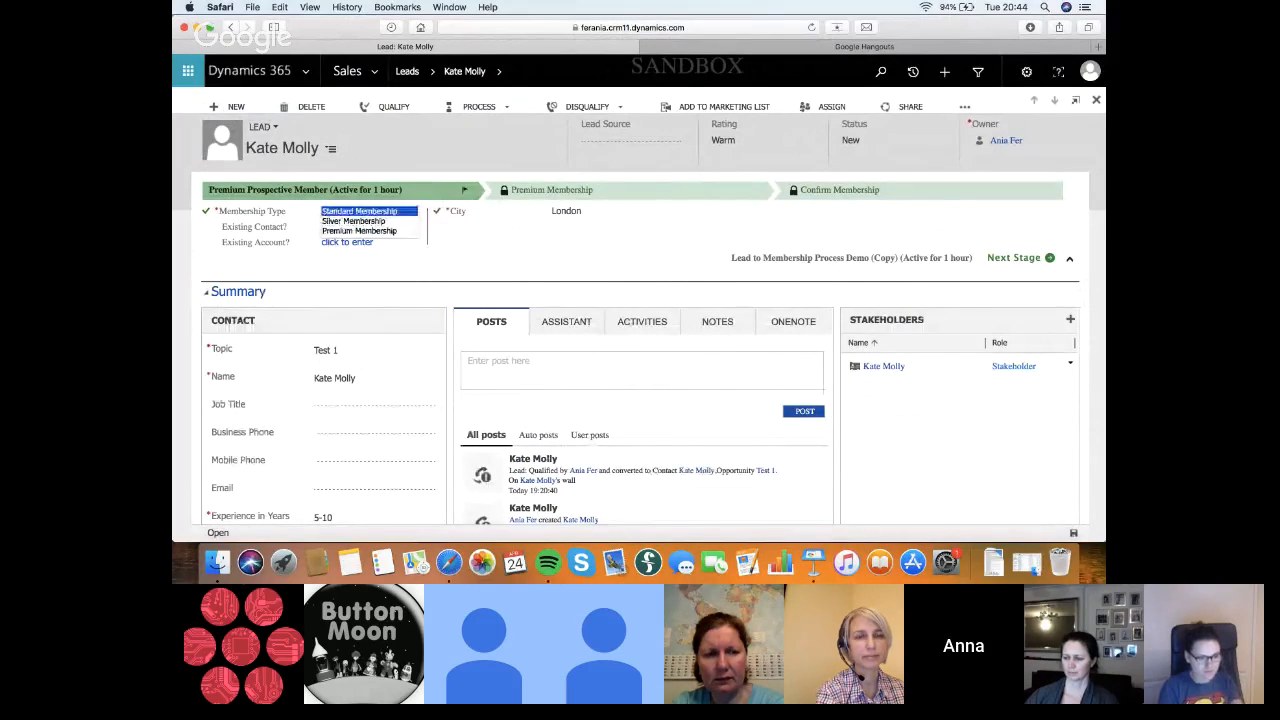
left_click(398, 231)
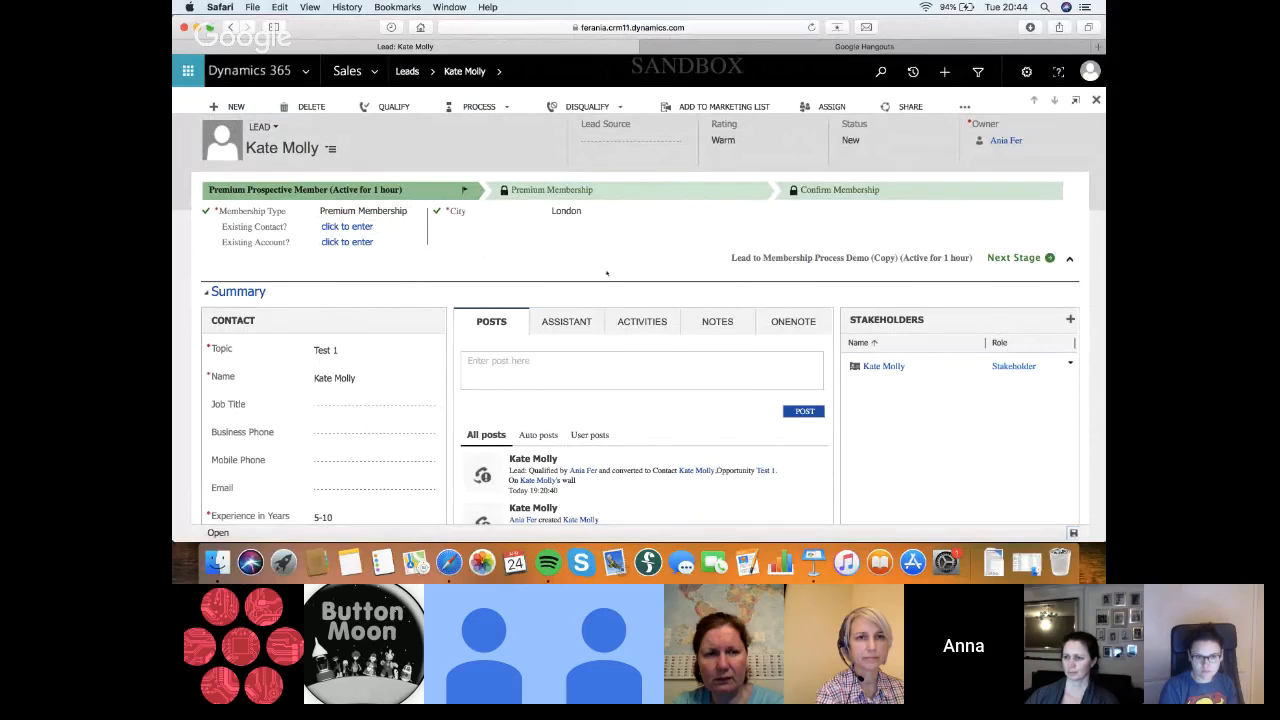
left_click(1019, 259)
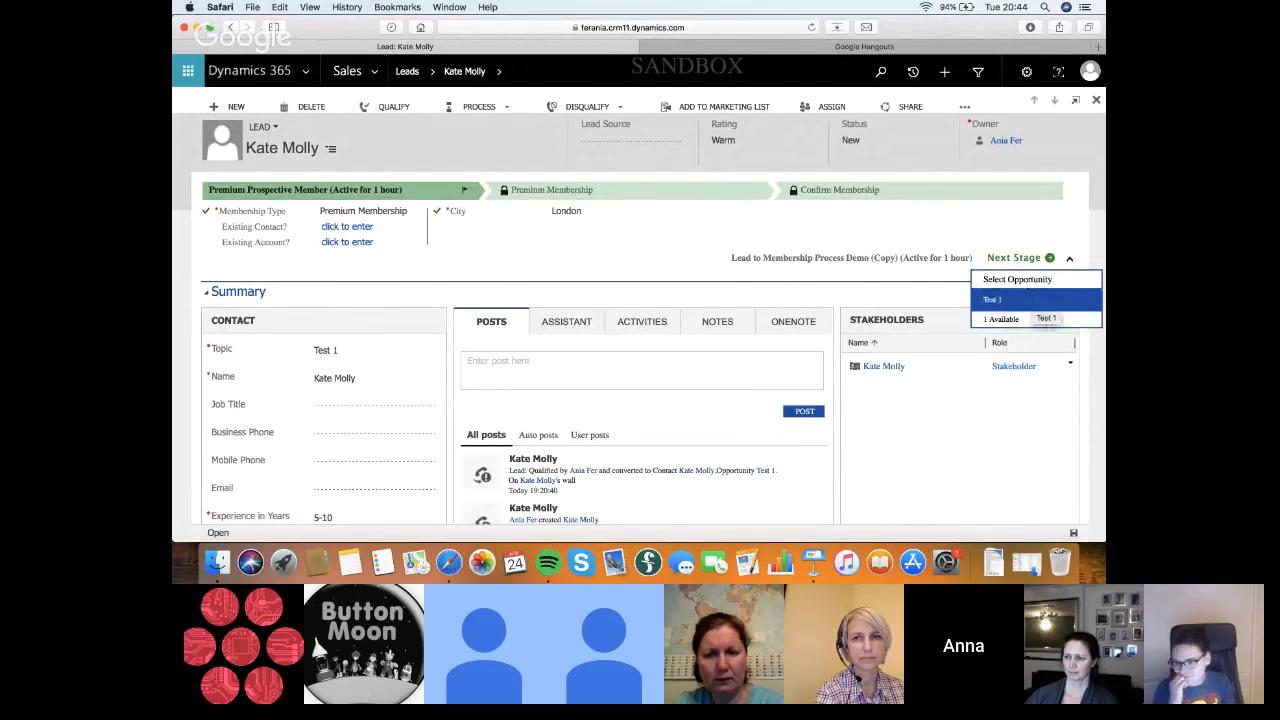
left_click(1010, 299)
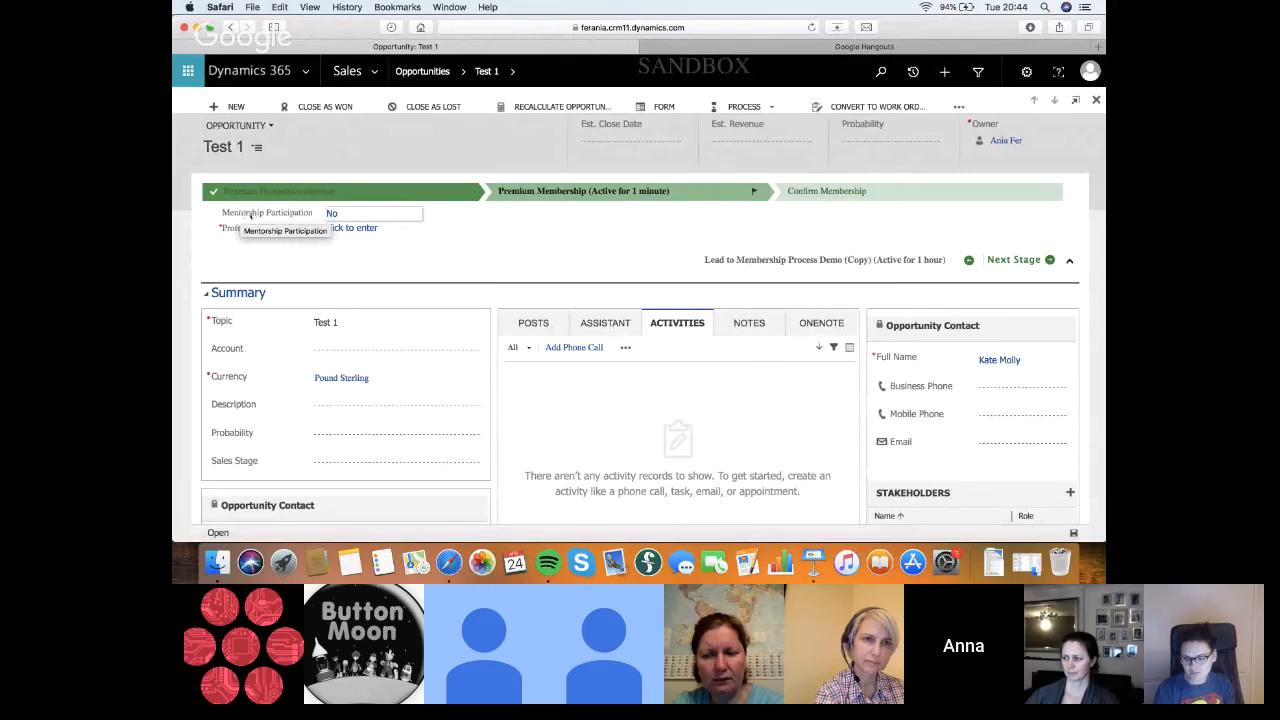
In the Test 1 opportunity's Premium Membership stage, set Mentorship Participation to Yes and Professional Certificate Pass verified to Verified
left_click(345, 213)
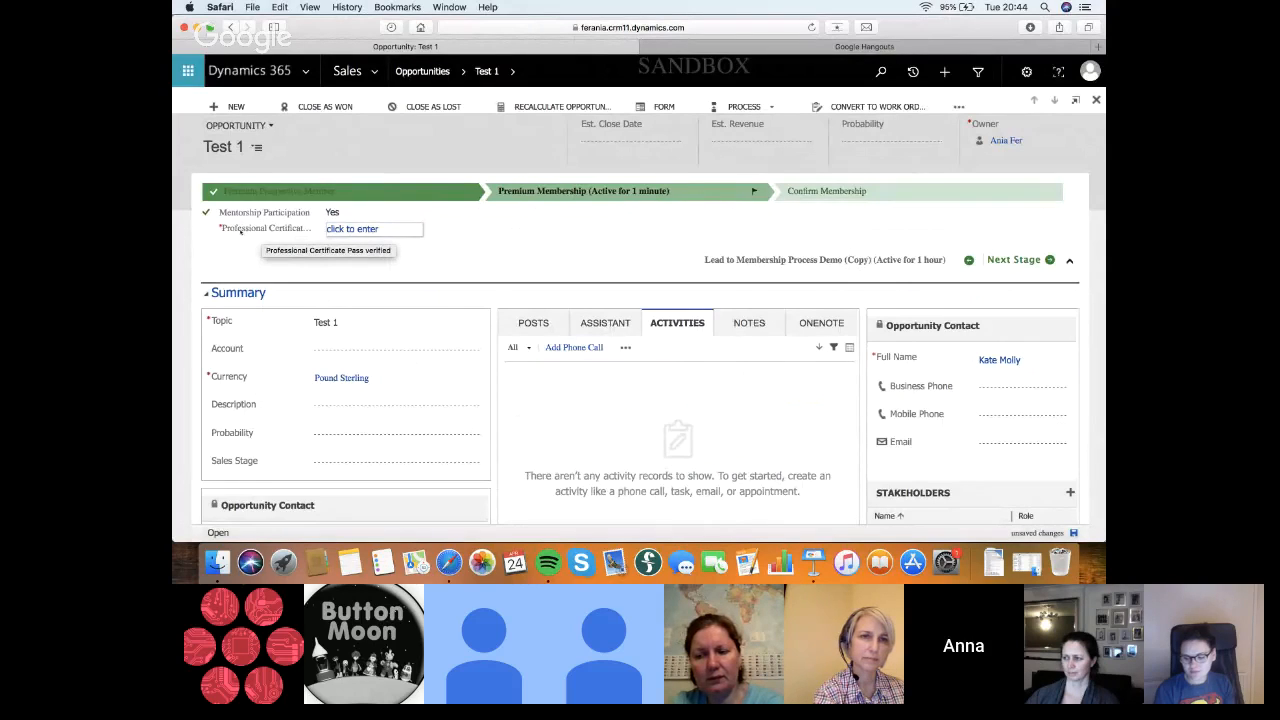
left_click(254, 229)
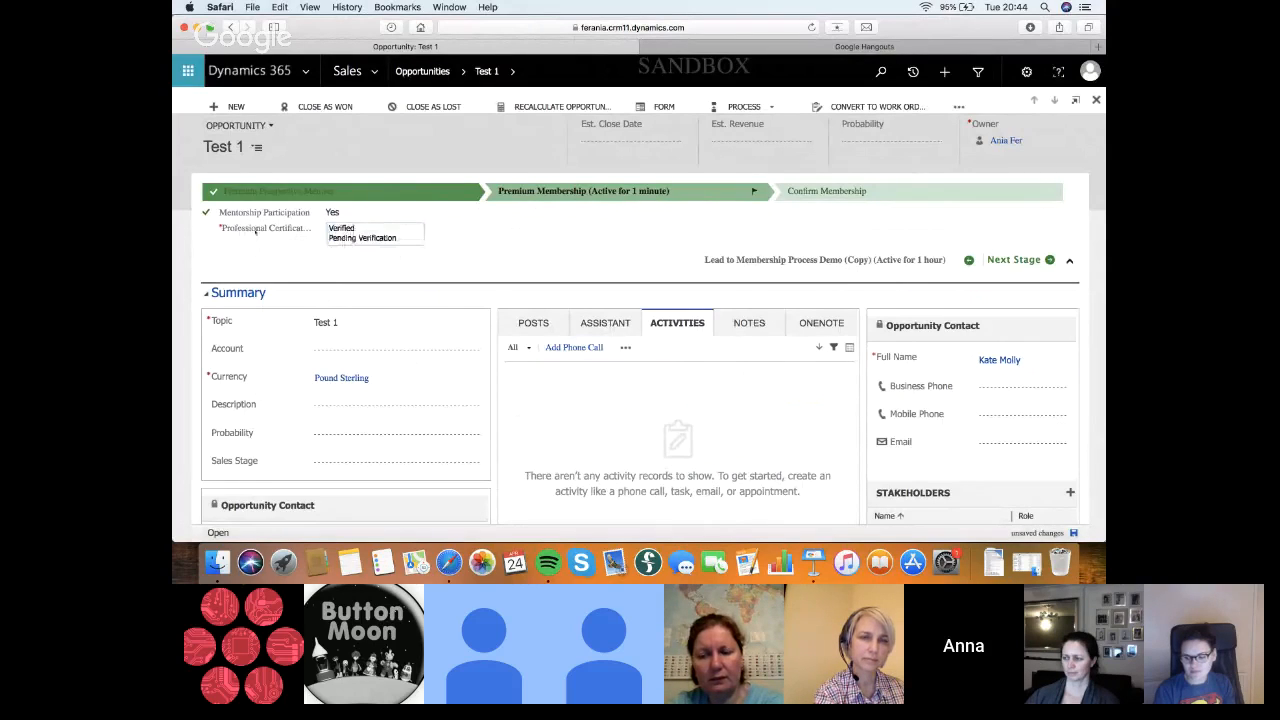
left_click(341, 228)
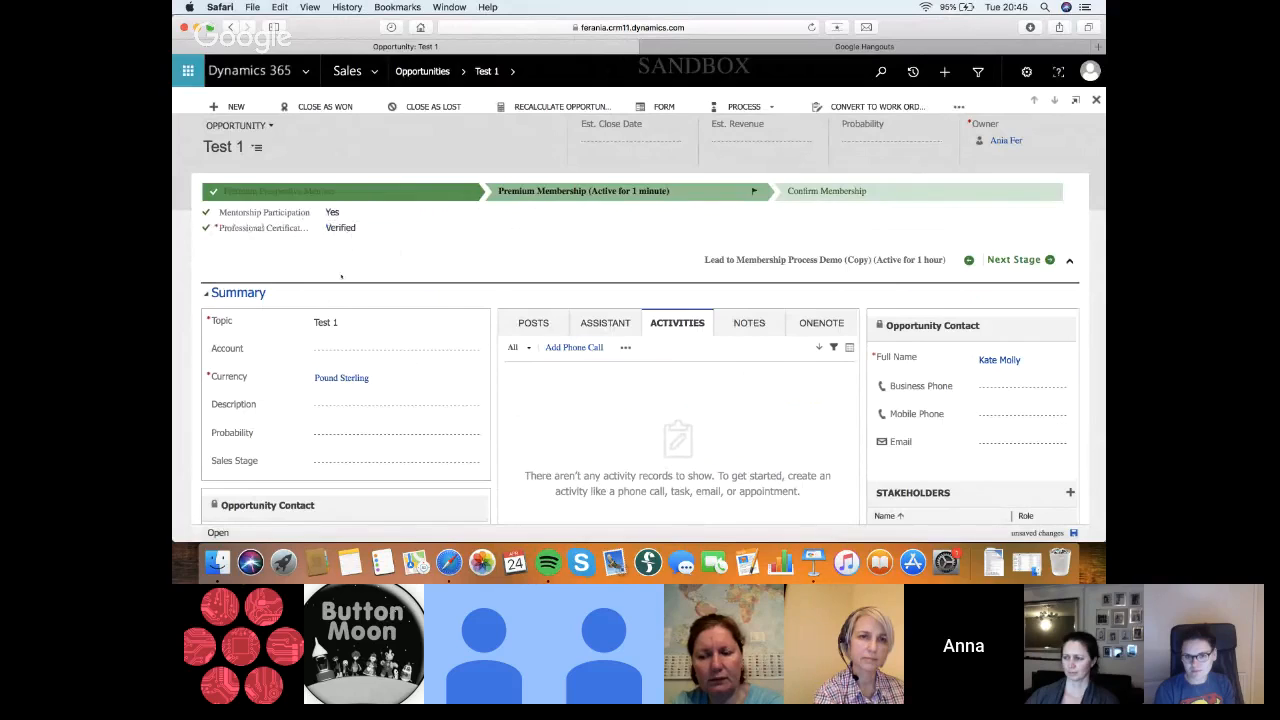
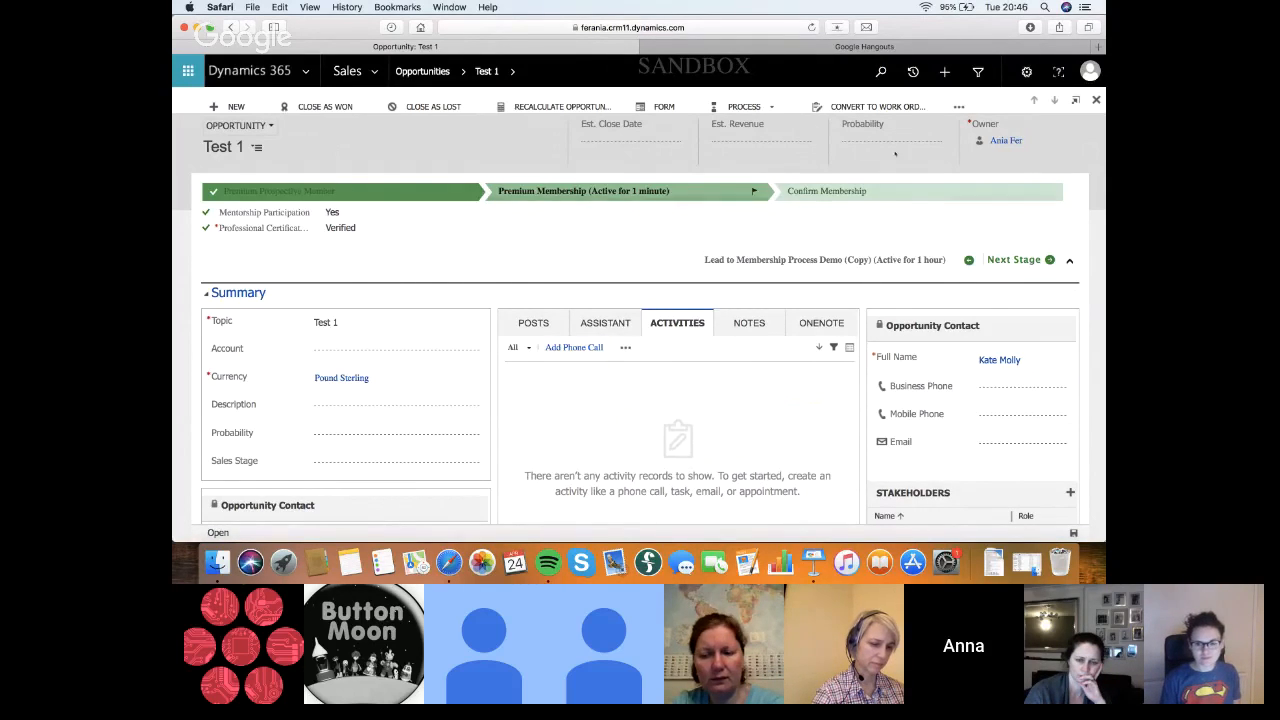
Open the qualified Demo 1 lead from the recent records and switch its process to Lead to Opportunity Sales Process
left_click(913, 71)
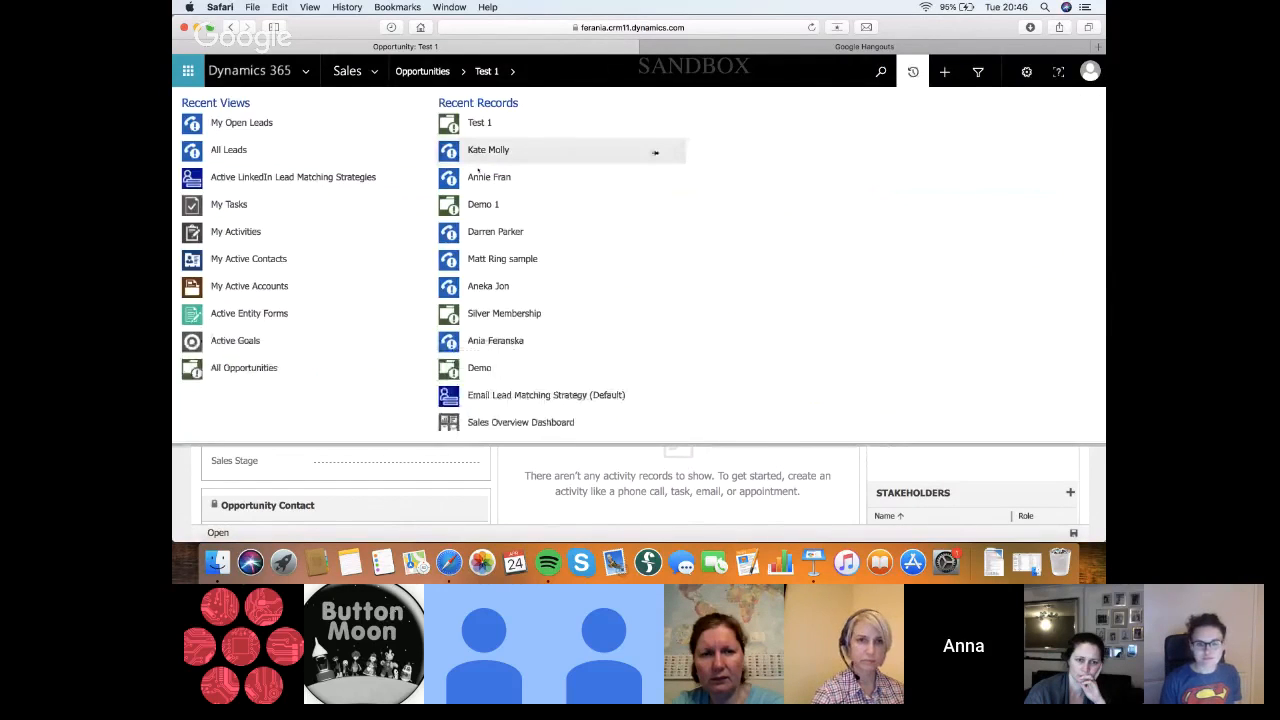
left_click(655, 177)
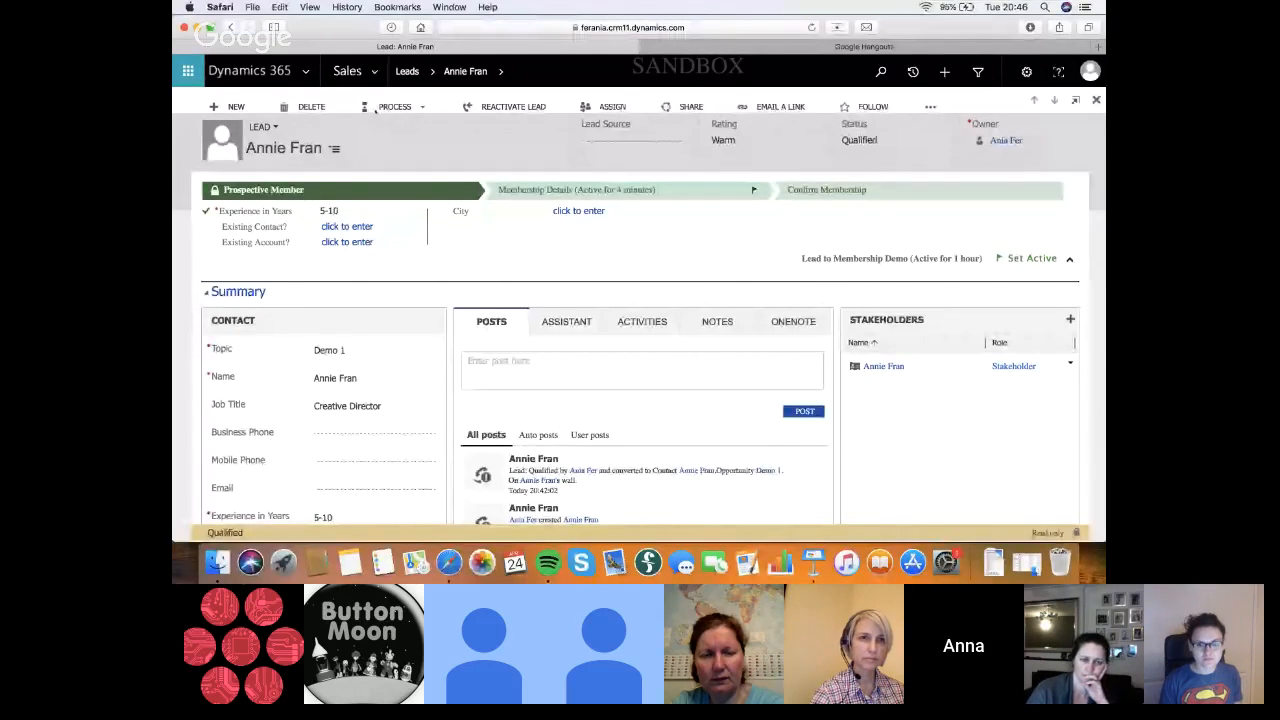
left_click(415, 107)
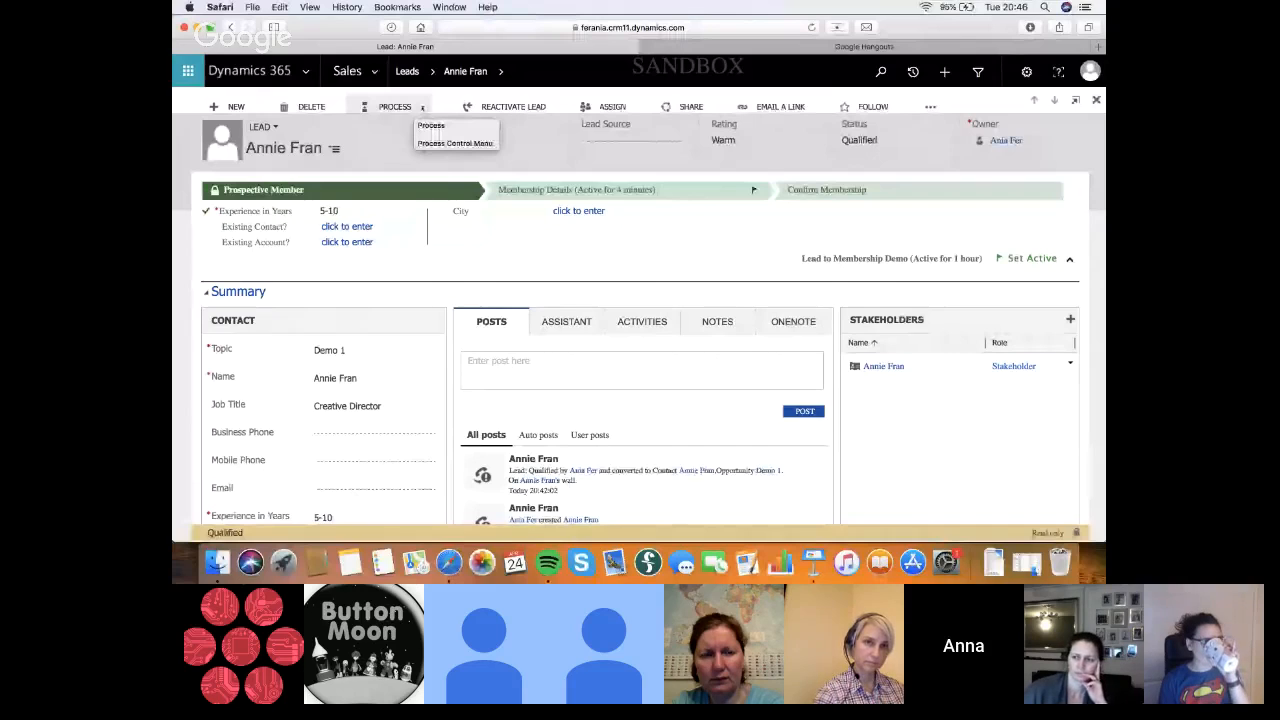
left_click(421, 107)
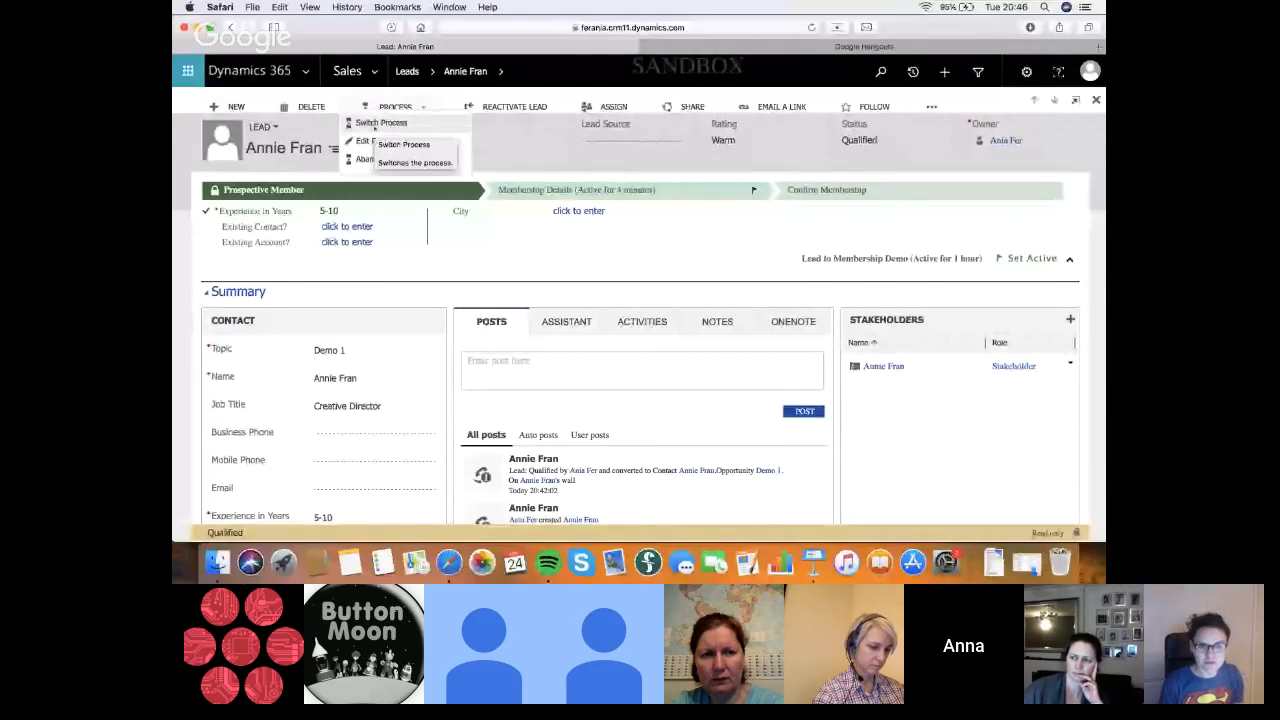
left_click(368, 123)
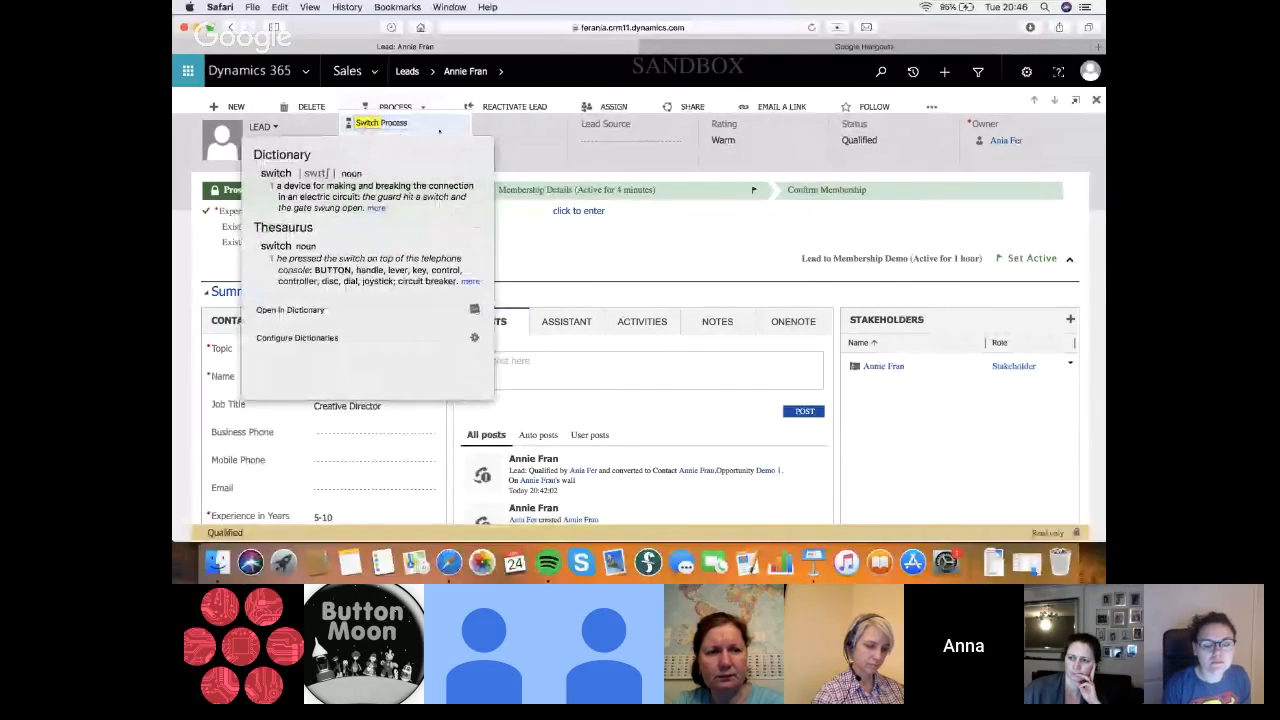
left_click(439, 130)
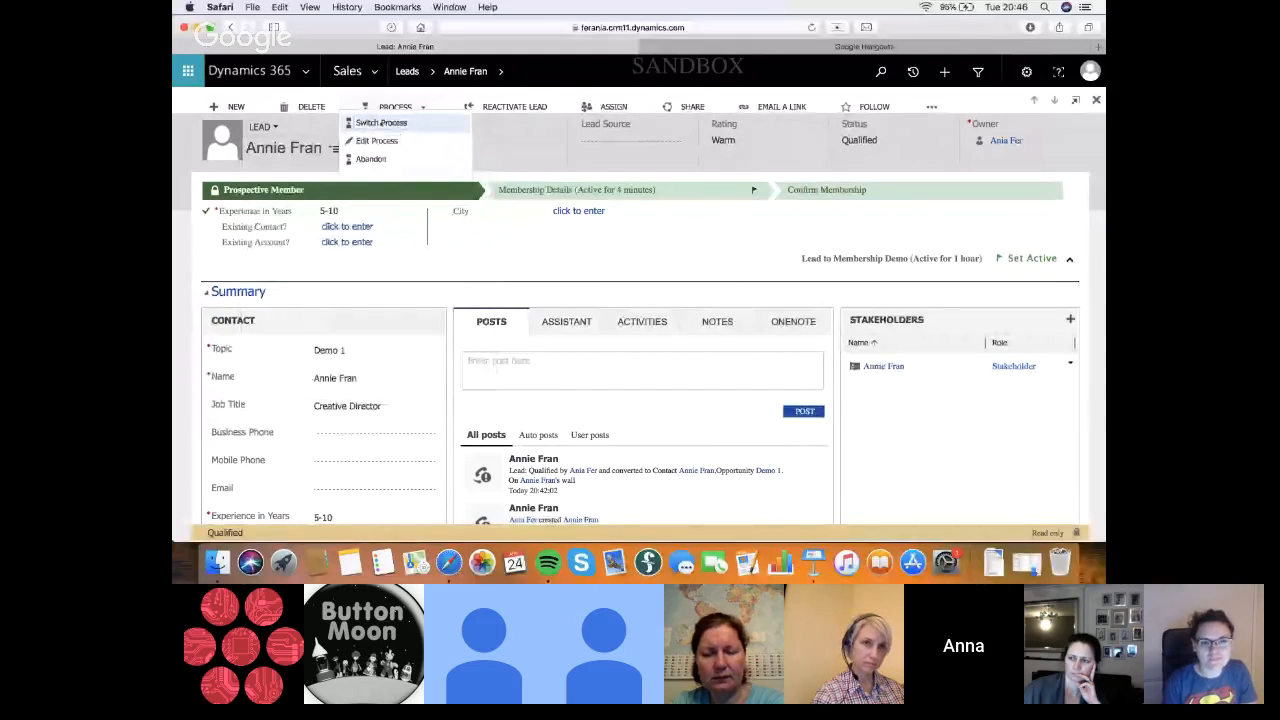
left_click(386, 124)
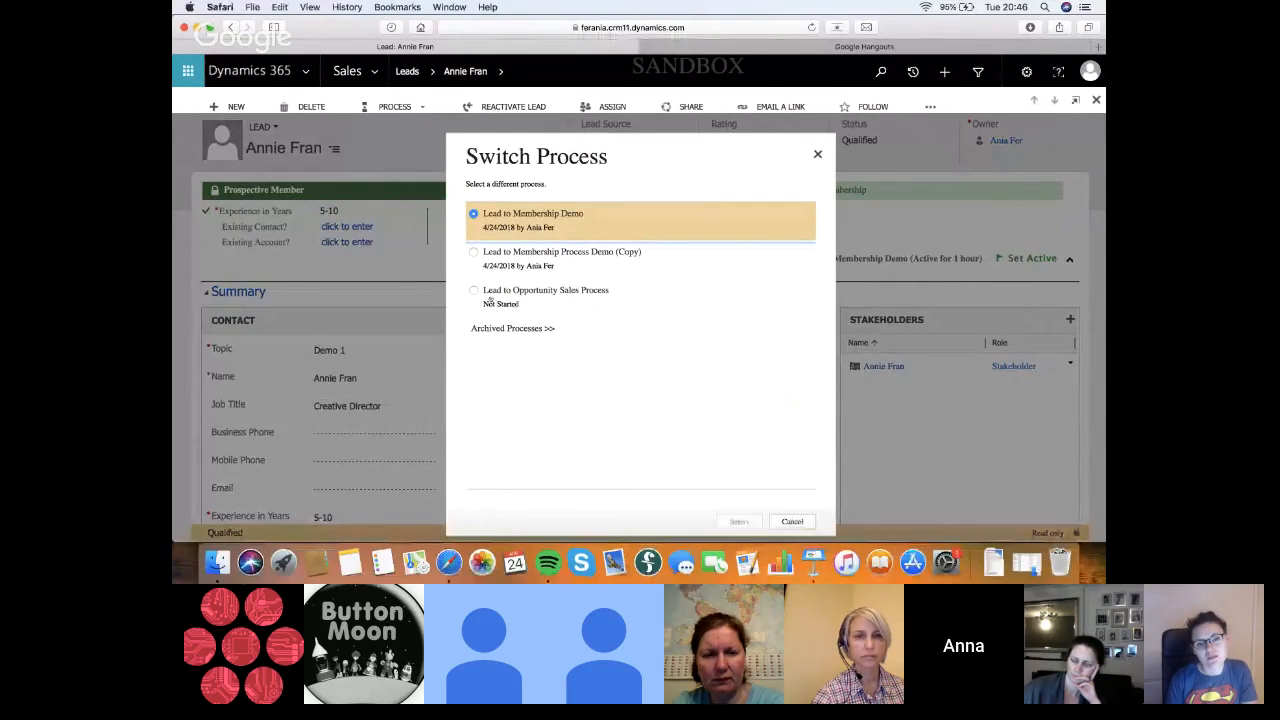
left_click(490, 299)
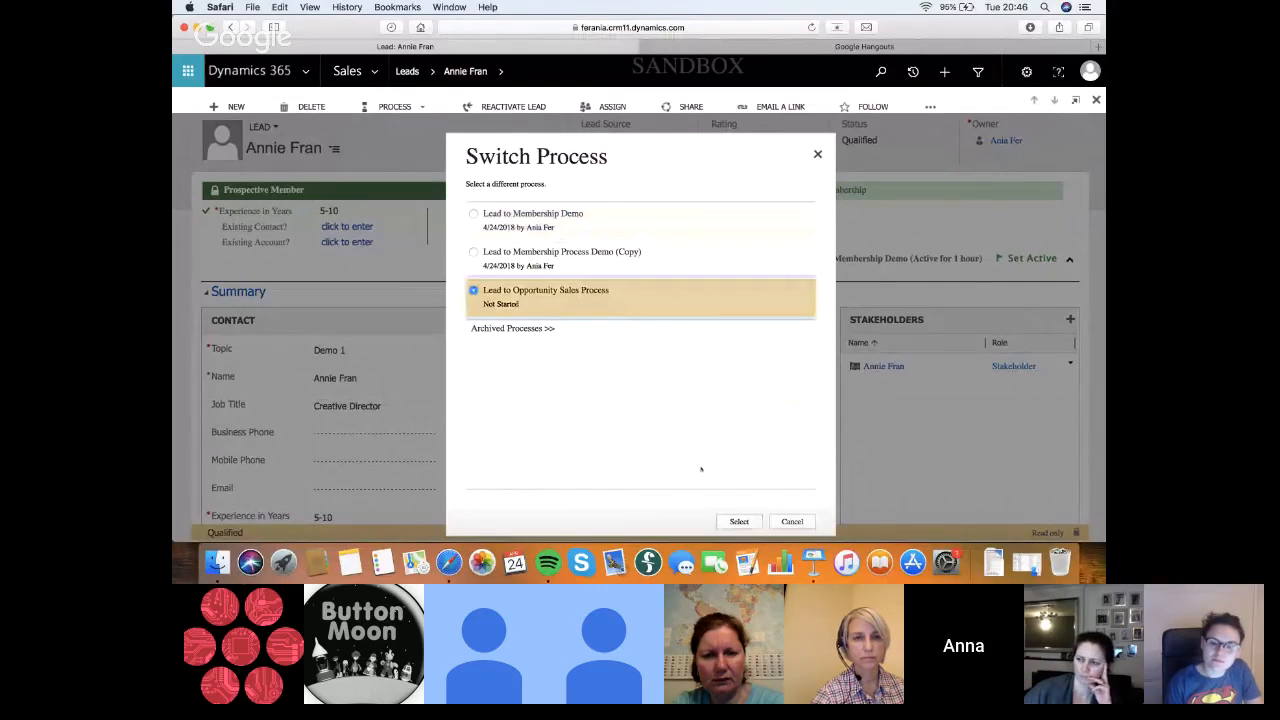
left_click(739, 521)
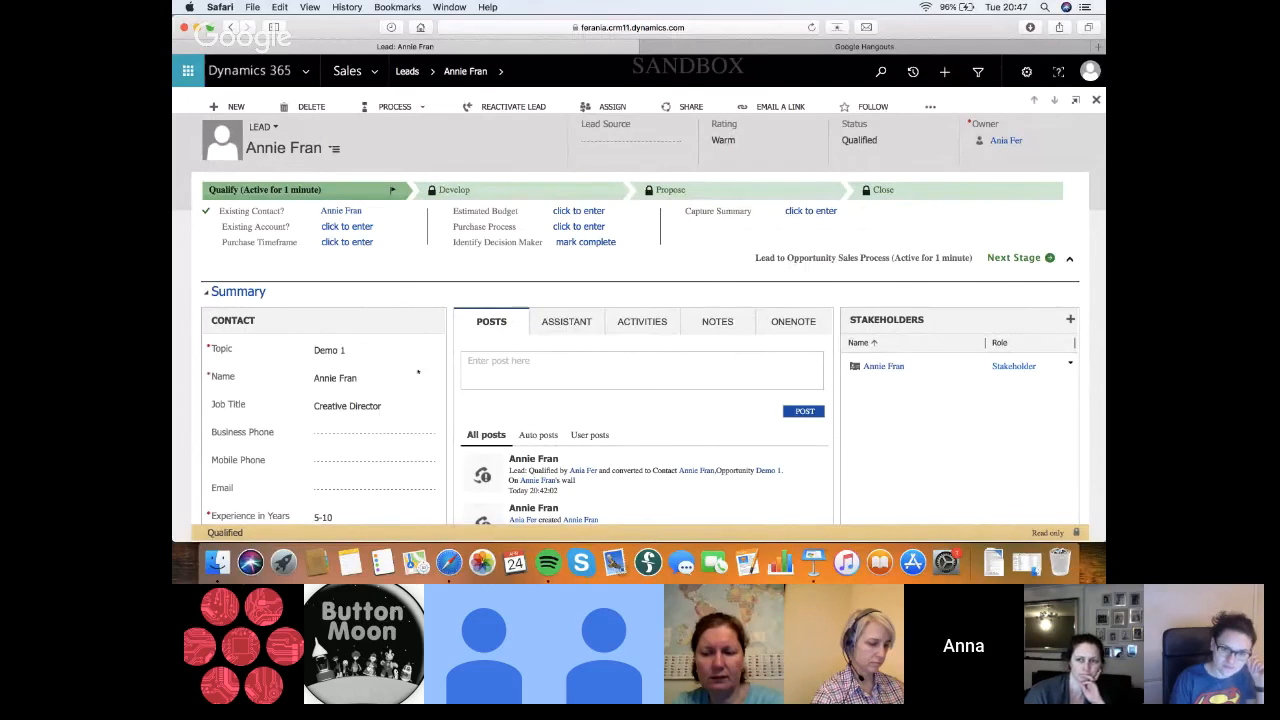
Review the Demo 1 lead's contact details, membership type, company fields and posts
scroll(445, 410, "down", 1)
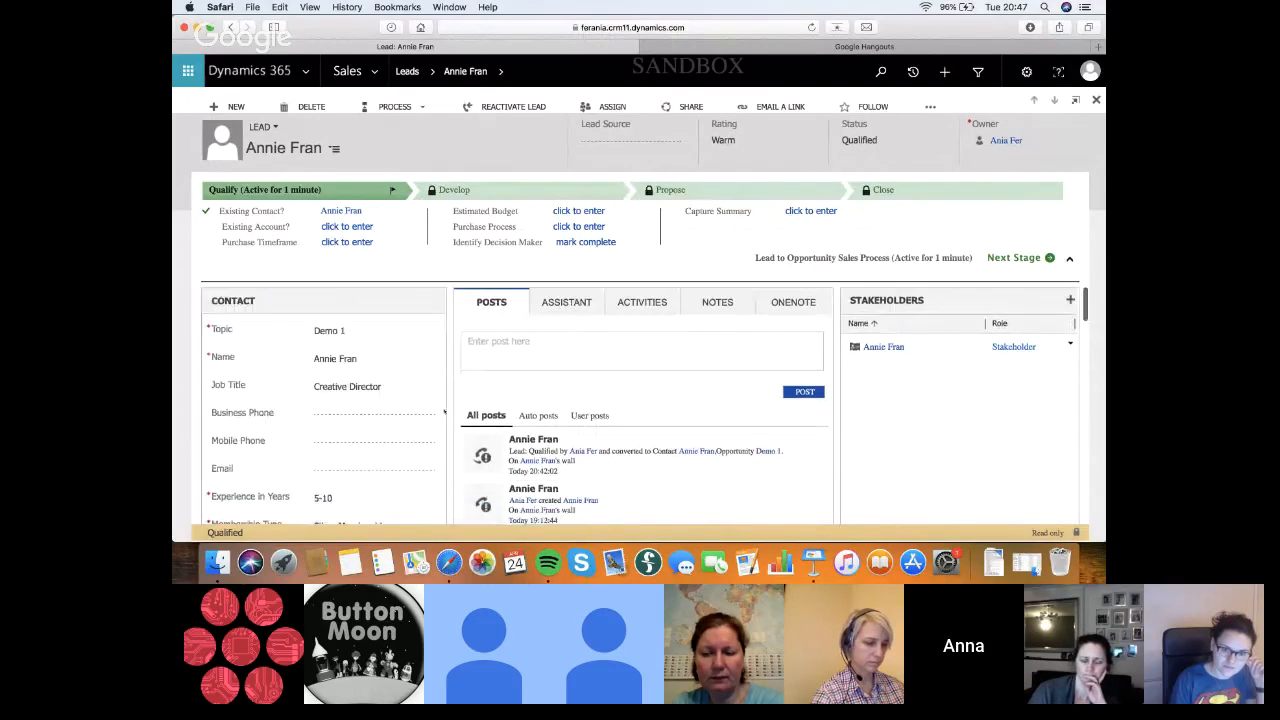
scroll(445, 411, "down", 5)
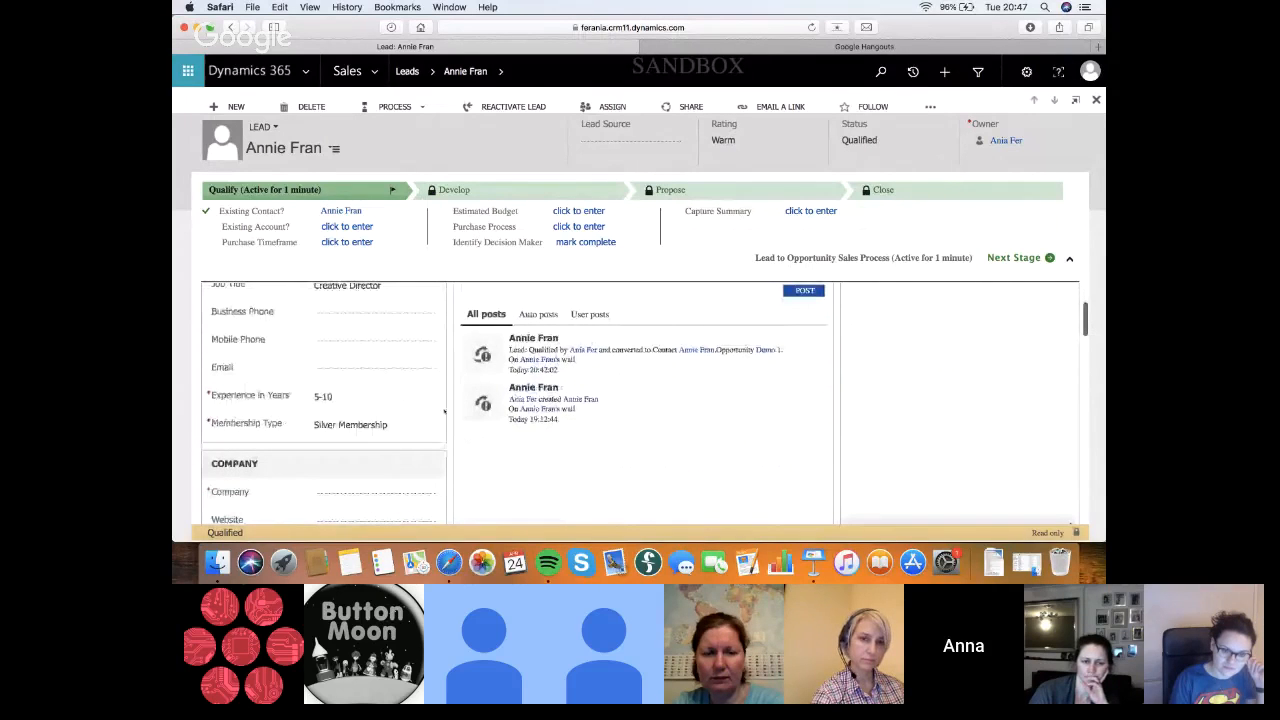
scroll(445, 410, "down", 2)
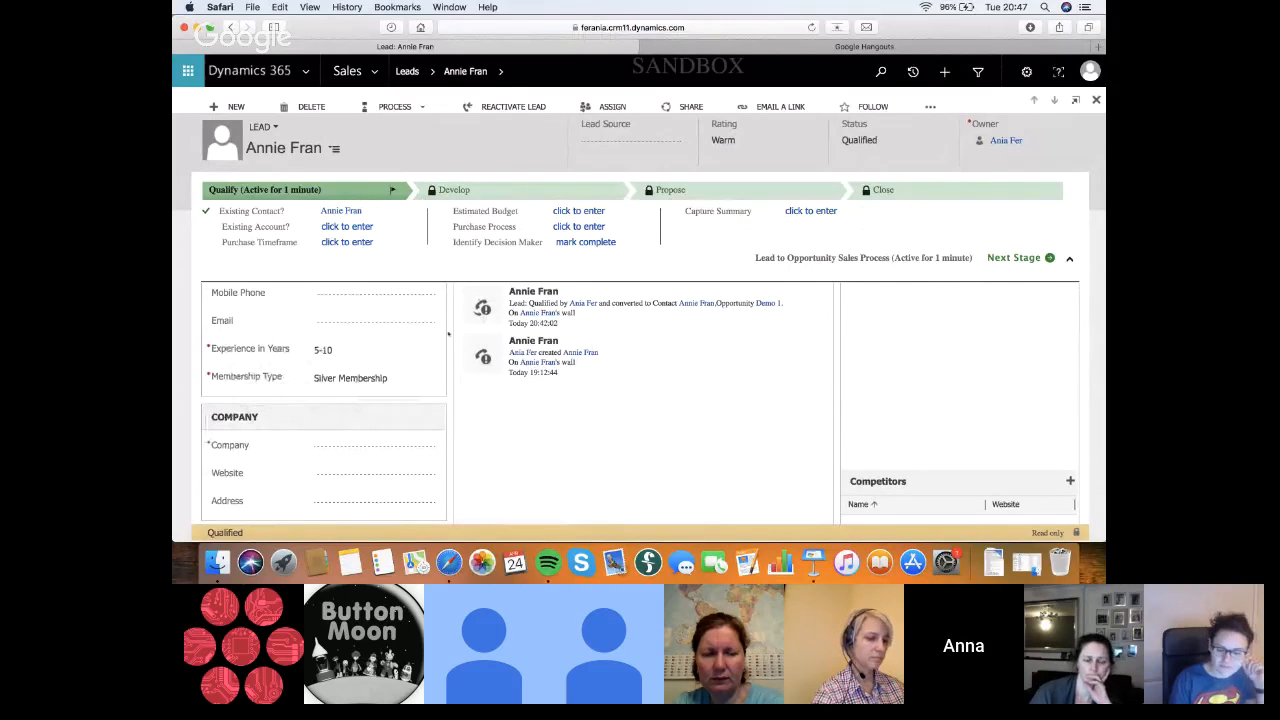
scroll(448, 335, "up", 2)
scroll(448, 335, "up", 4)
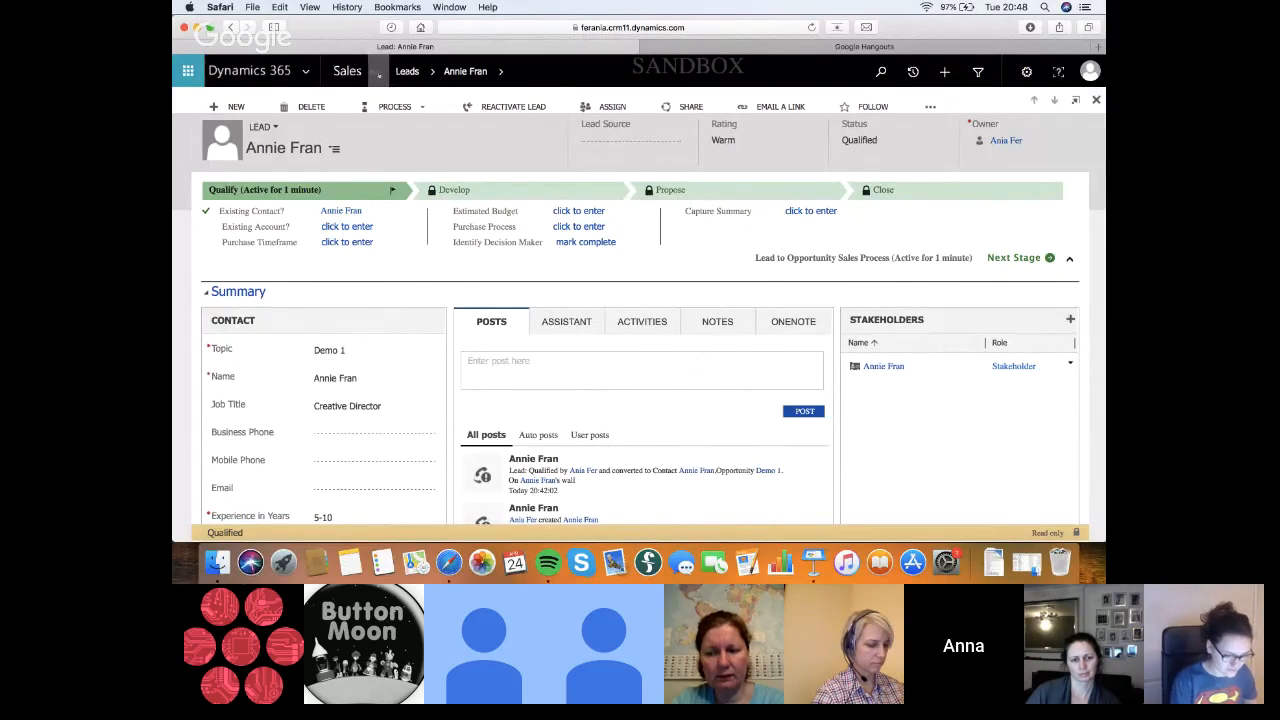
In the Settings solutions, open the unmanaged custom solution and its Lead to Membership Demo business process flow
left_click(376, 74)
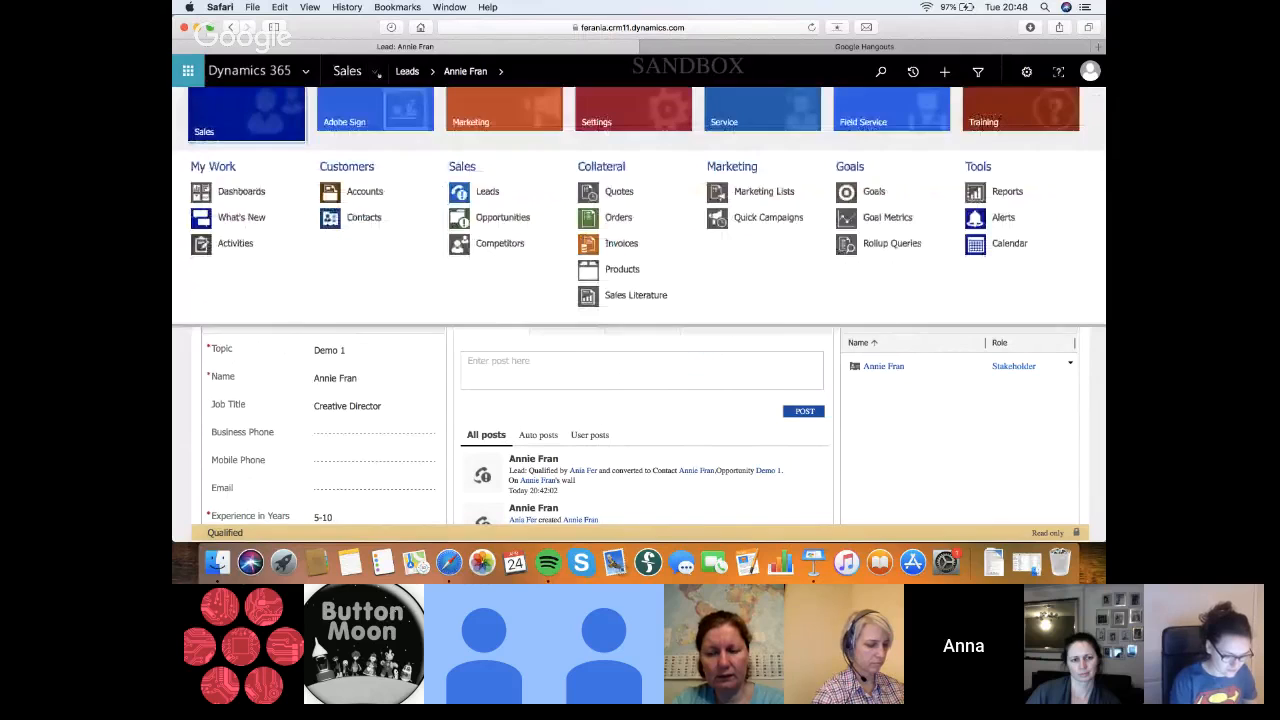
left_click(631, 112)
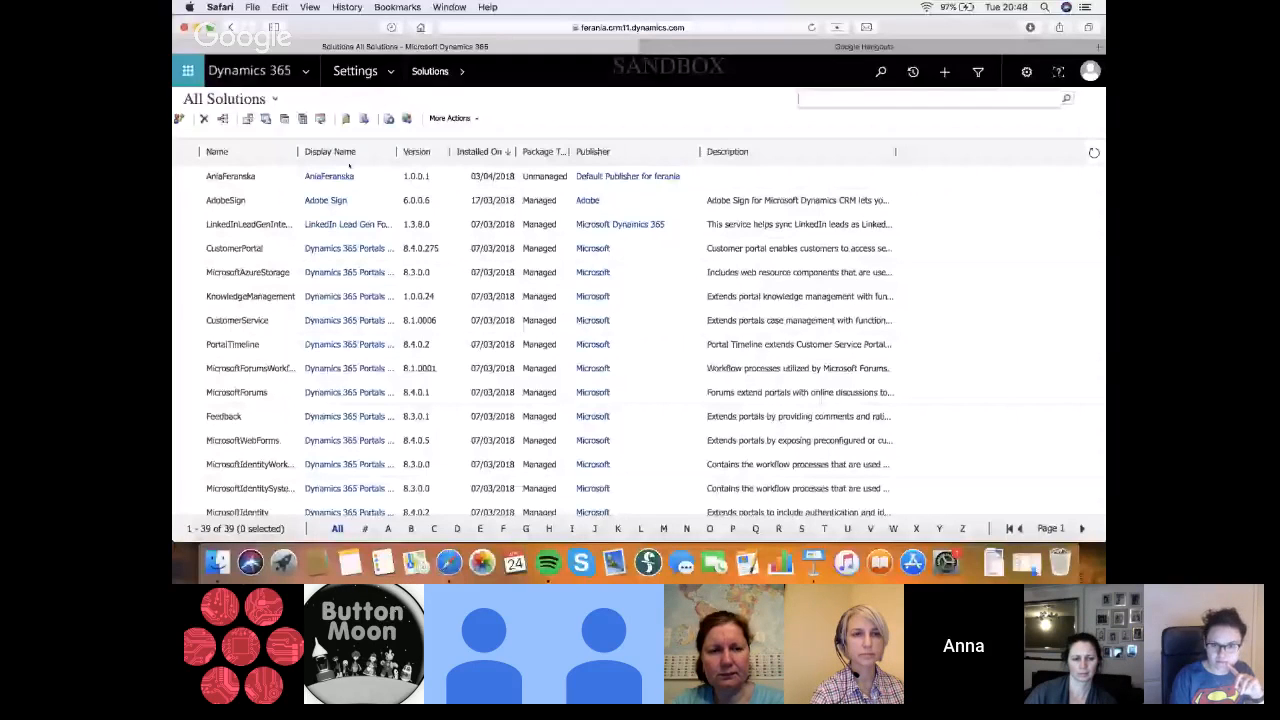
left_click(345, 176)
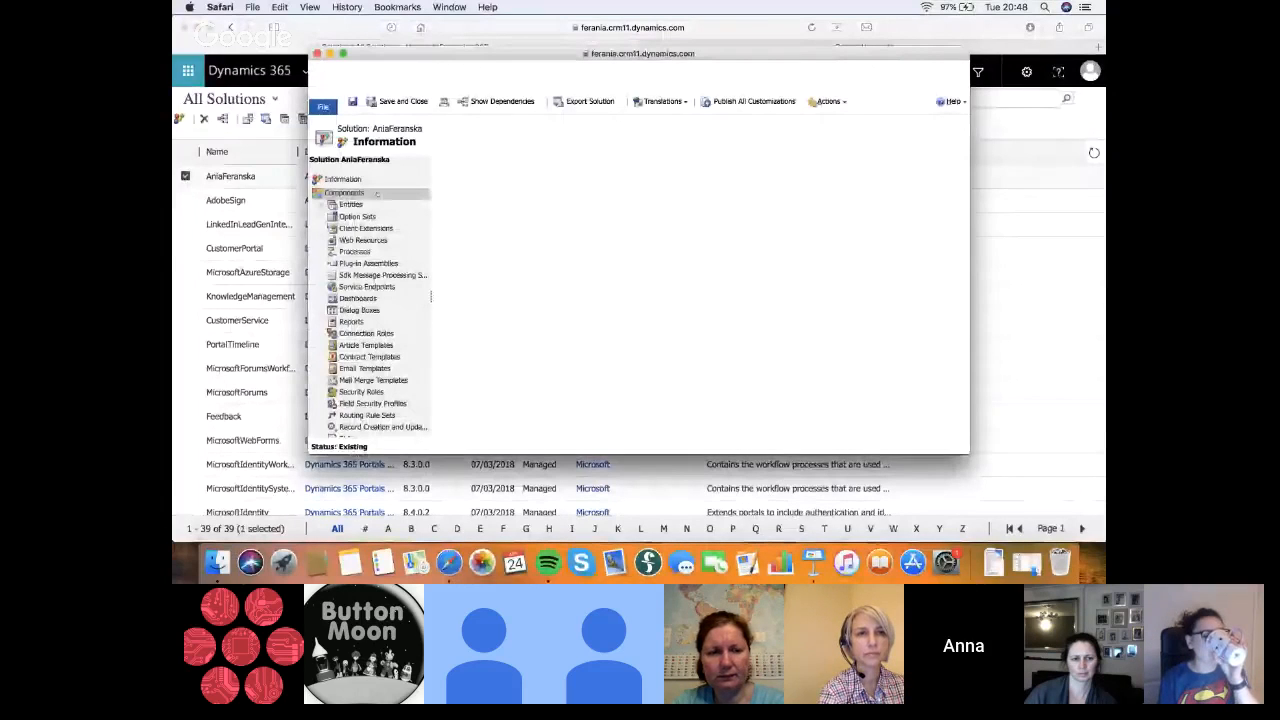
scroll(558, 344, "down", 3)
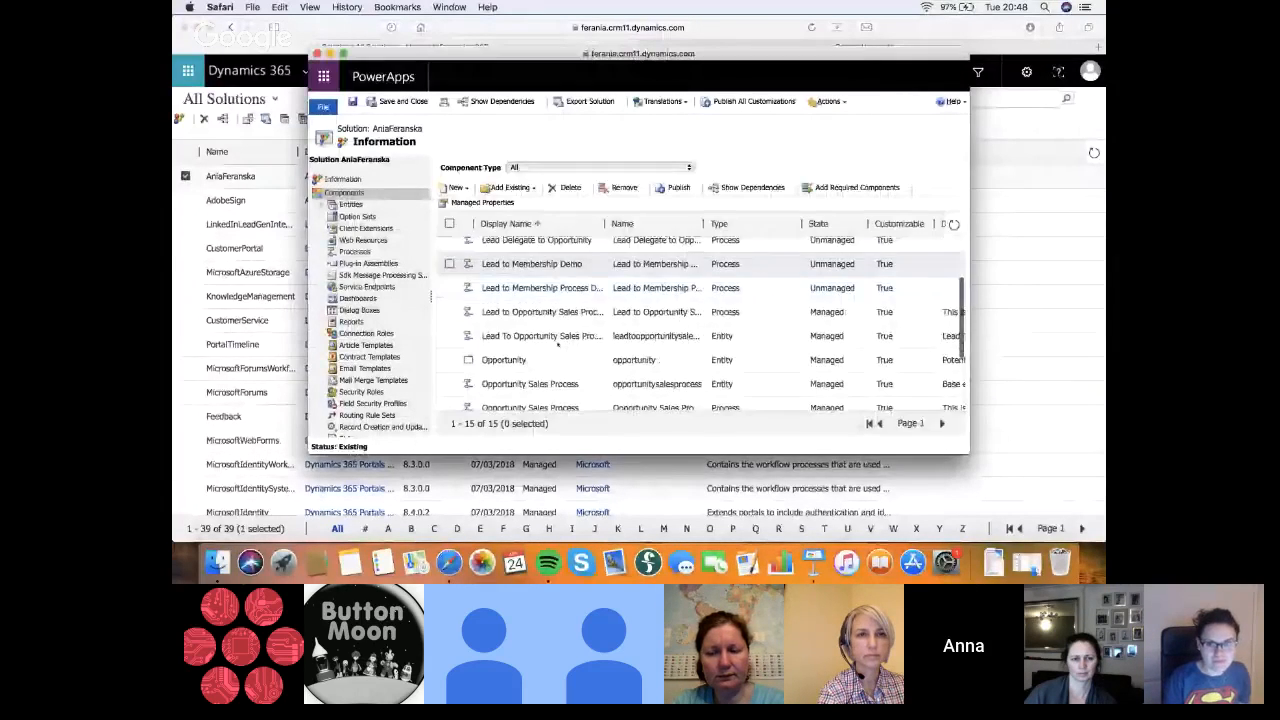
scroll(558, 344, "up", 3)
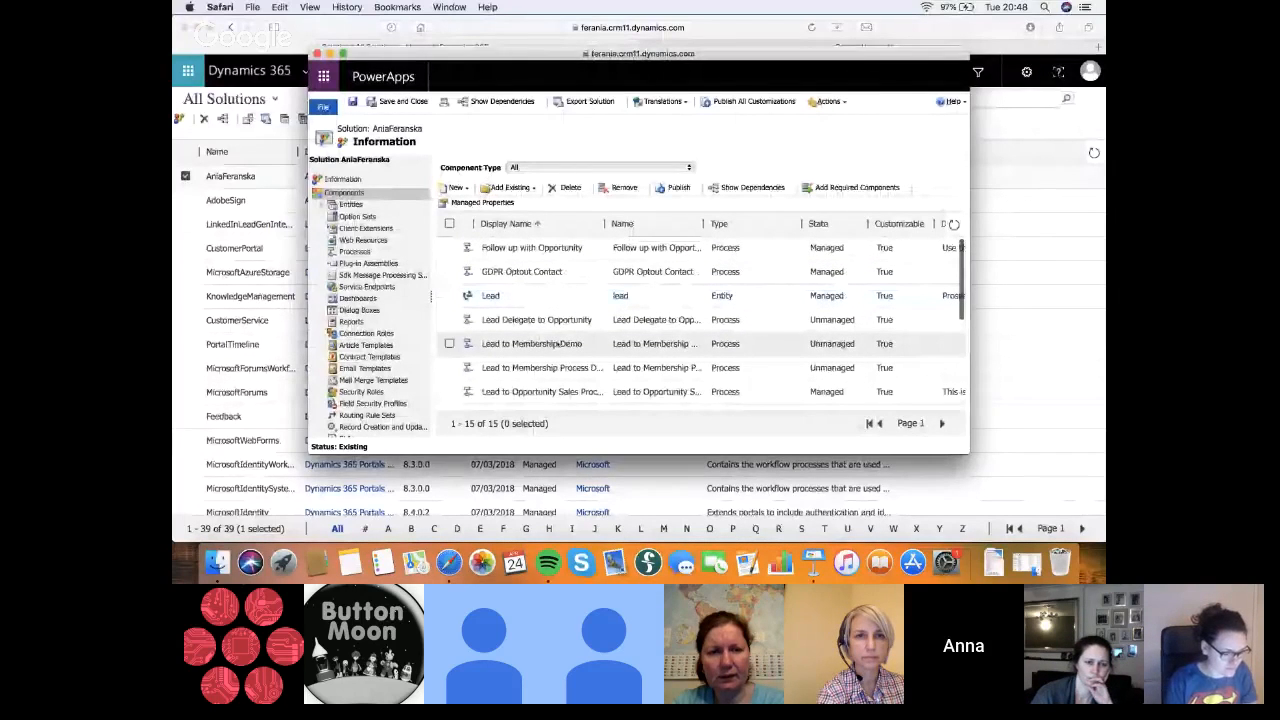
scroll(558, 344, "down", 2)
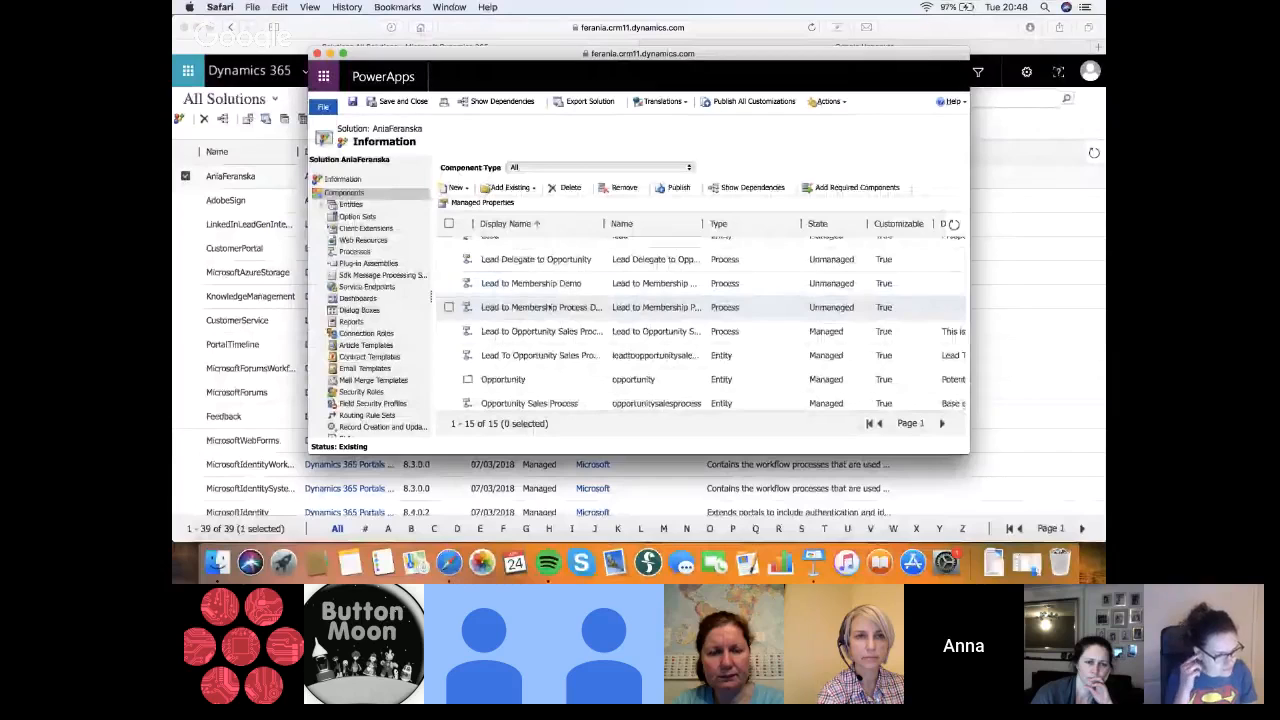
double_click(527, 285)
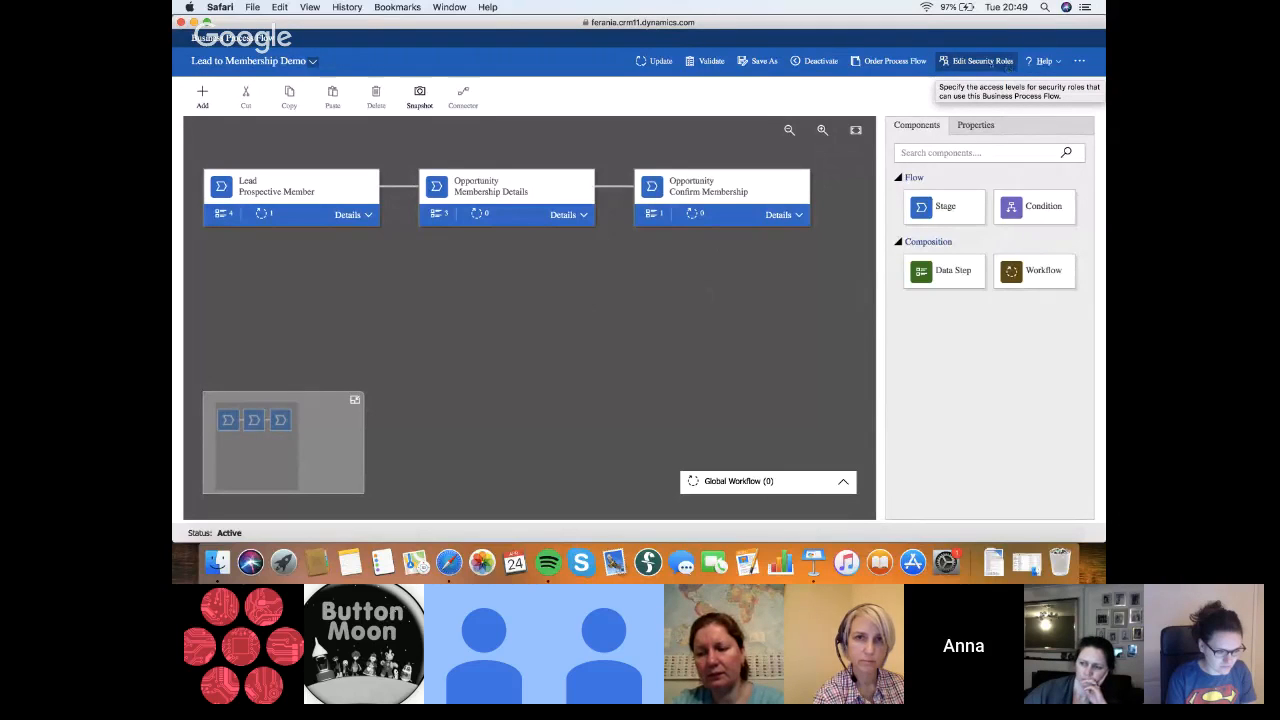
Open the security role settings of the Lead to Membership Demo flow and look through the available roles
left_click(991, 64)
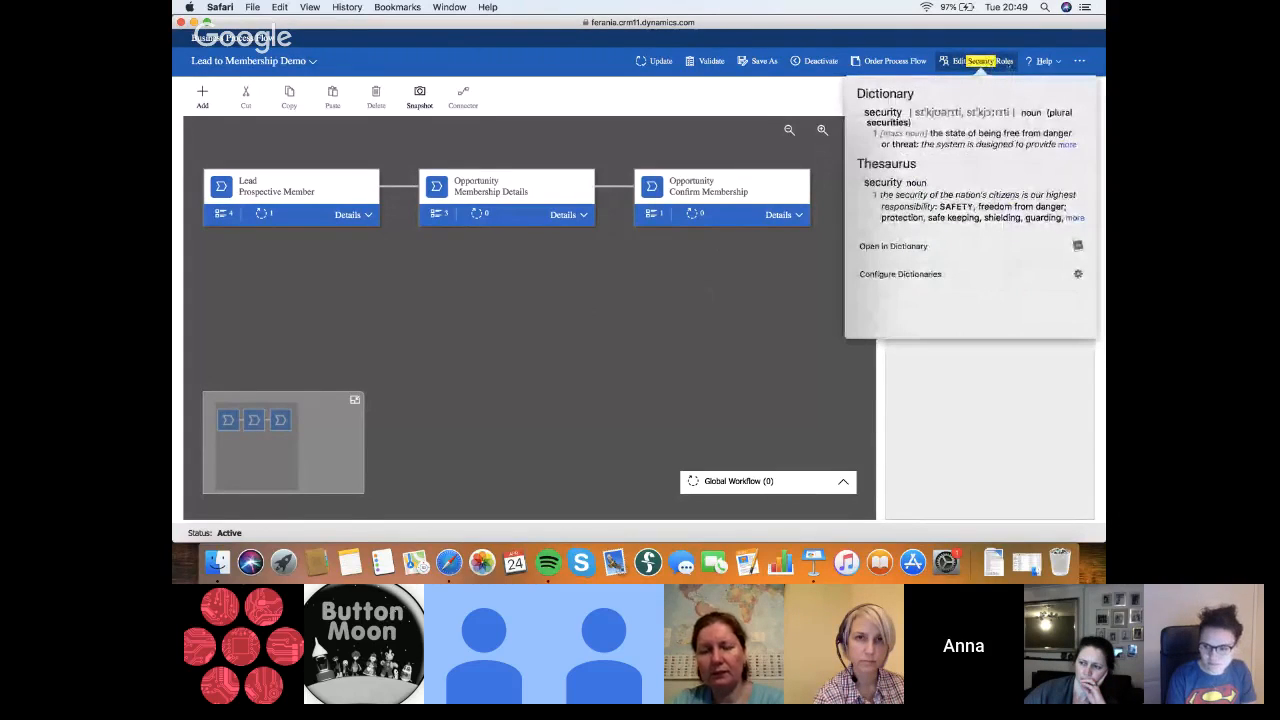
left_click(990, 62)
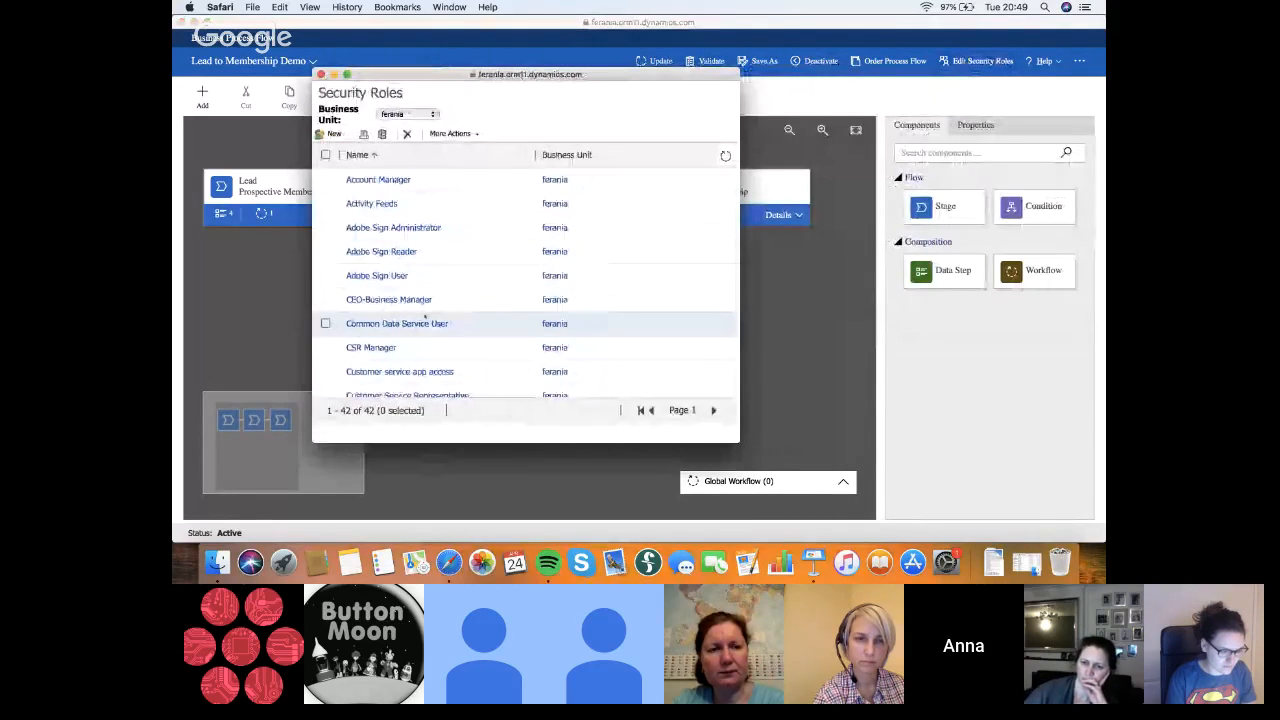
scroll(424, 316, "down", 10)
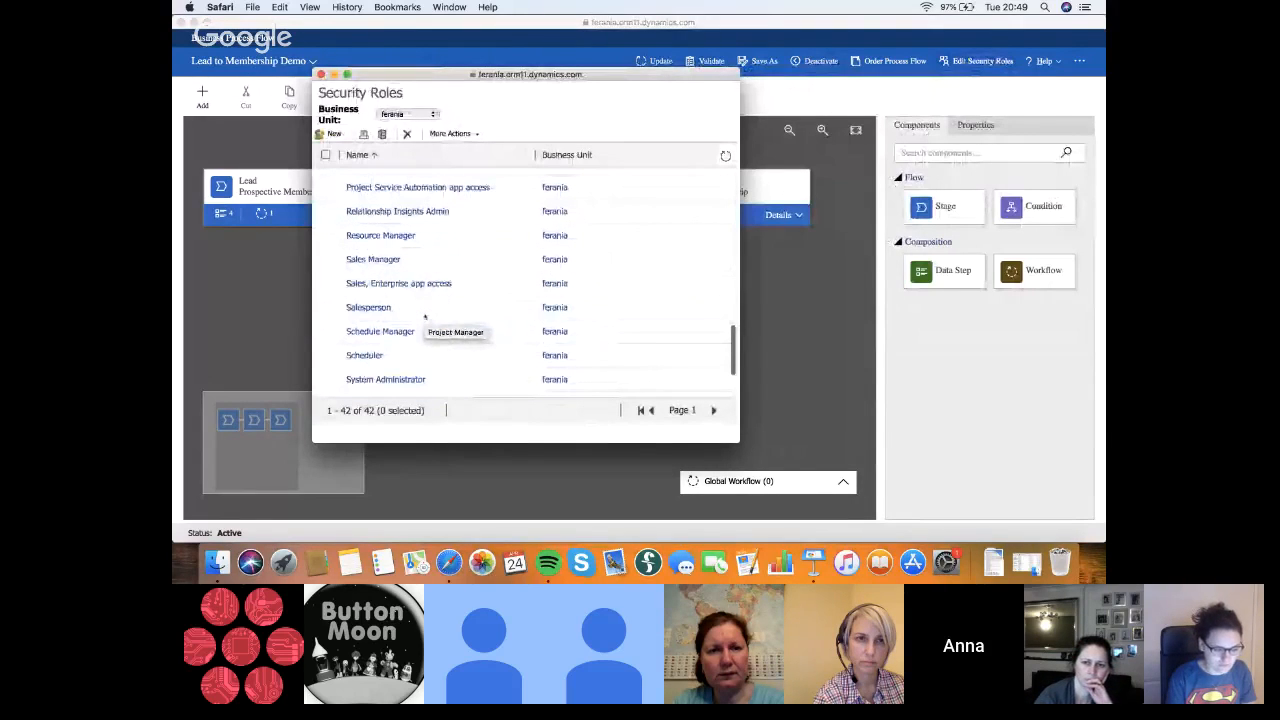
scroll(424, 316, "up", 10)
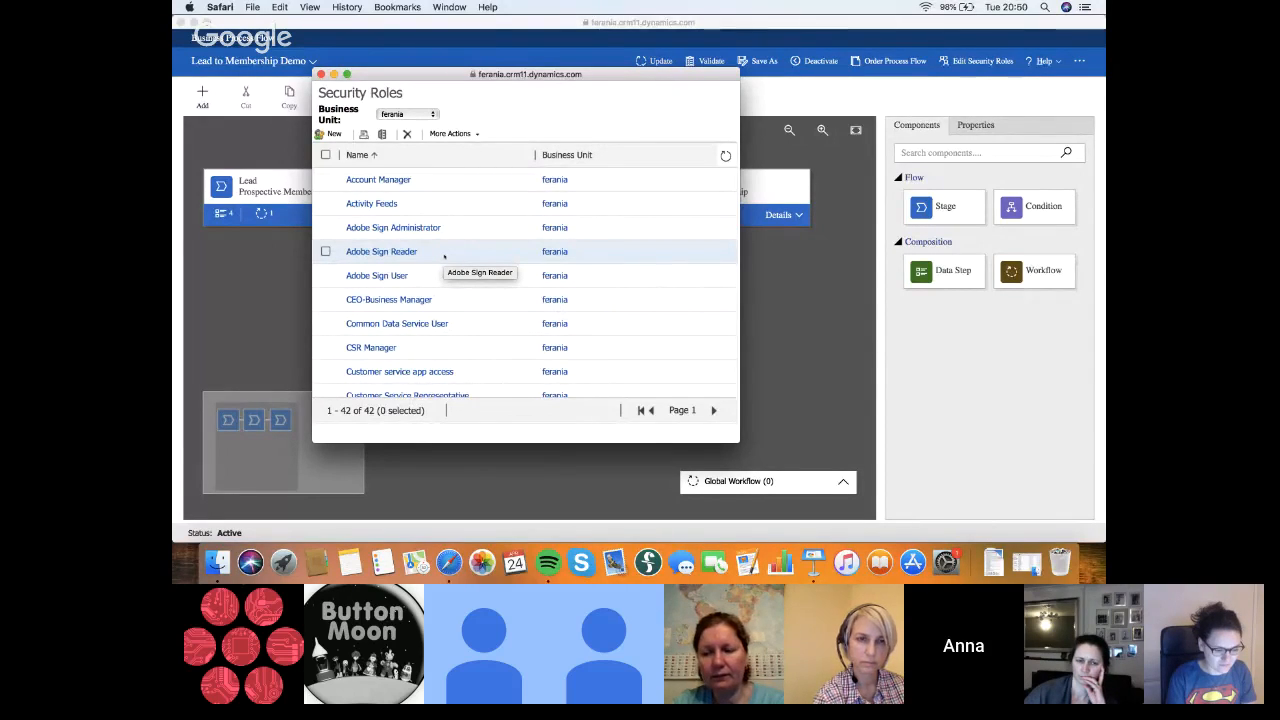
Start a new security role and look through its privilege categories from Core Records to Business Process Flows
left_click(330, 135)
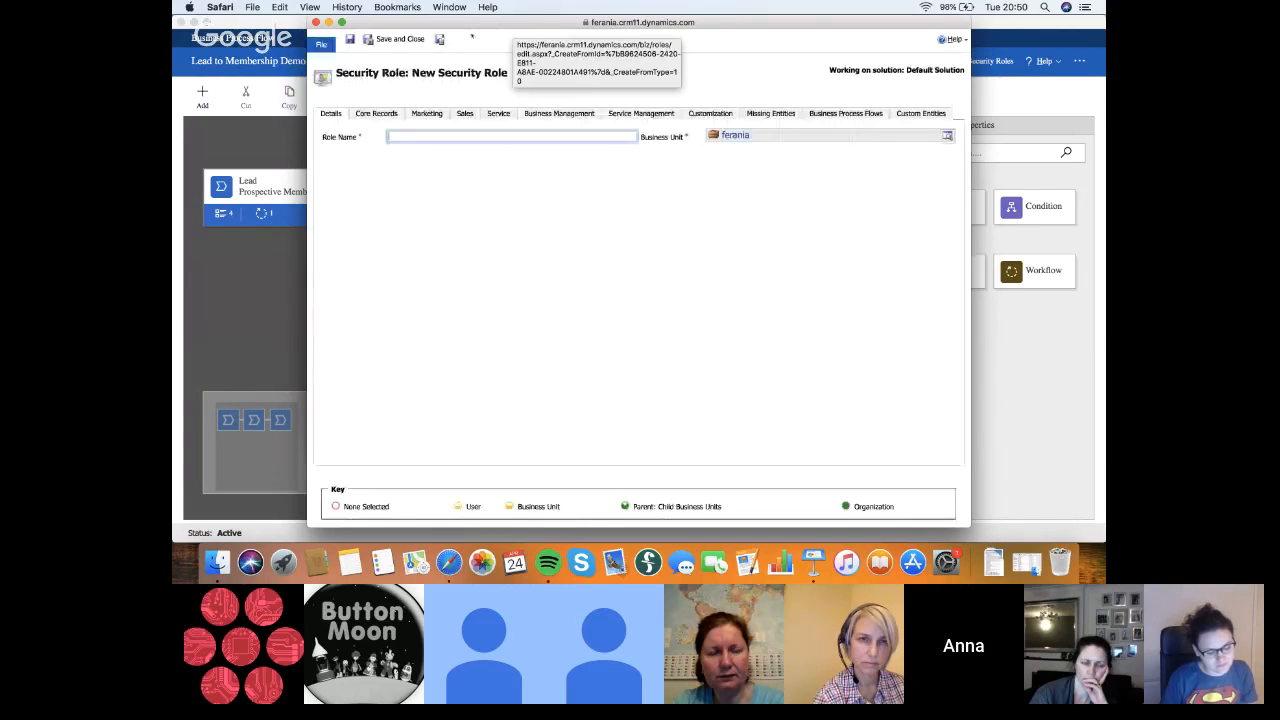
left_click(370, 114)
left_click(427, 113)
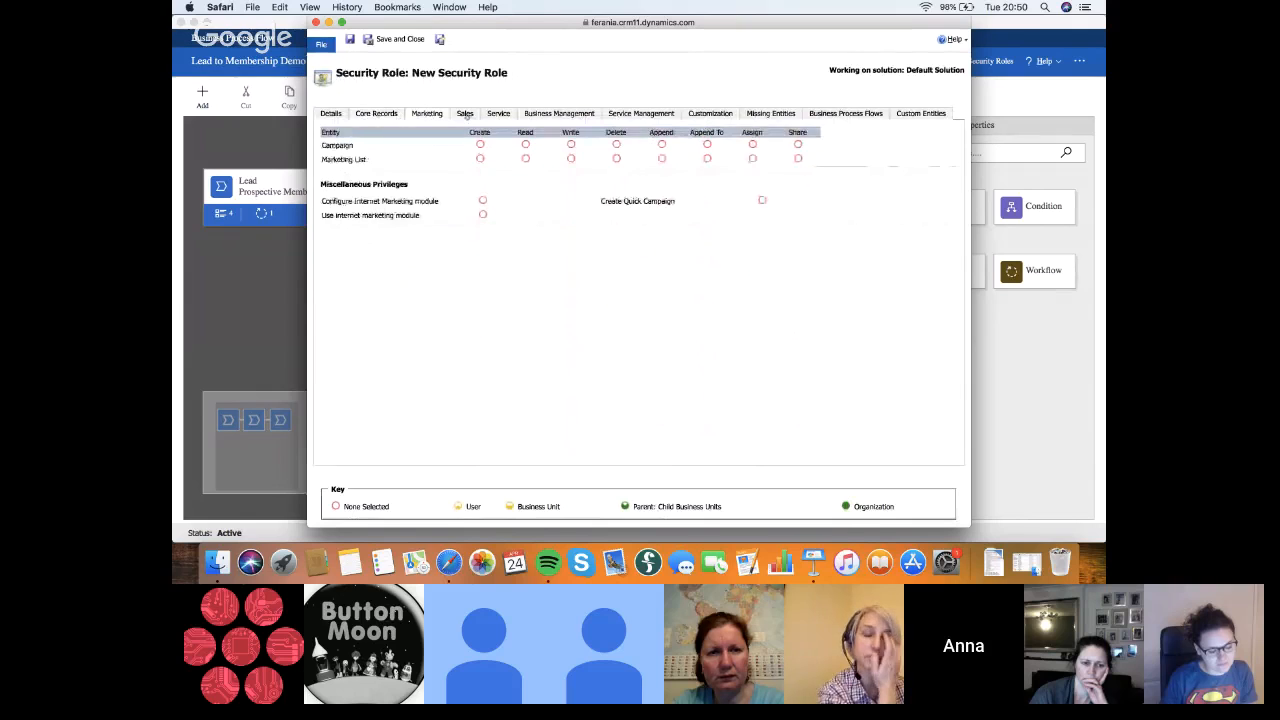
left_click(465, 114)
left_click(499, 114)
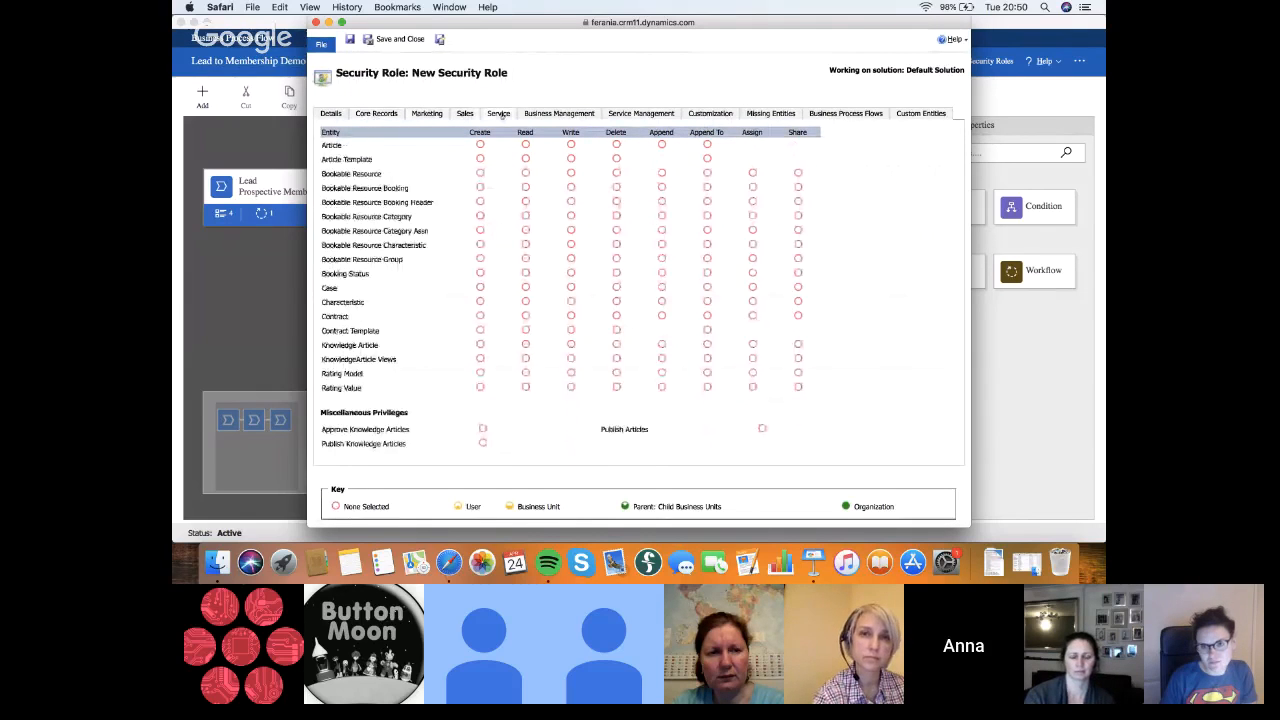
left_click(559, 114)
left_click(634, 114)
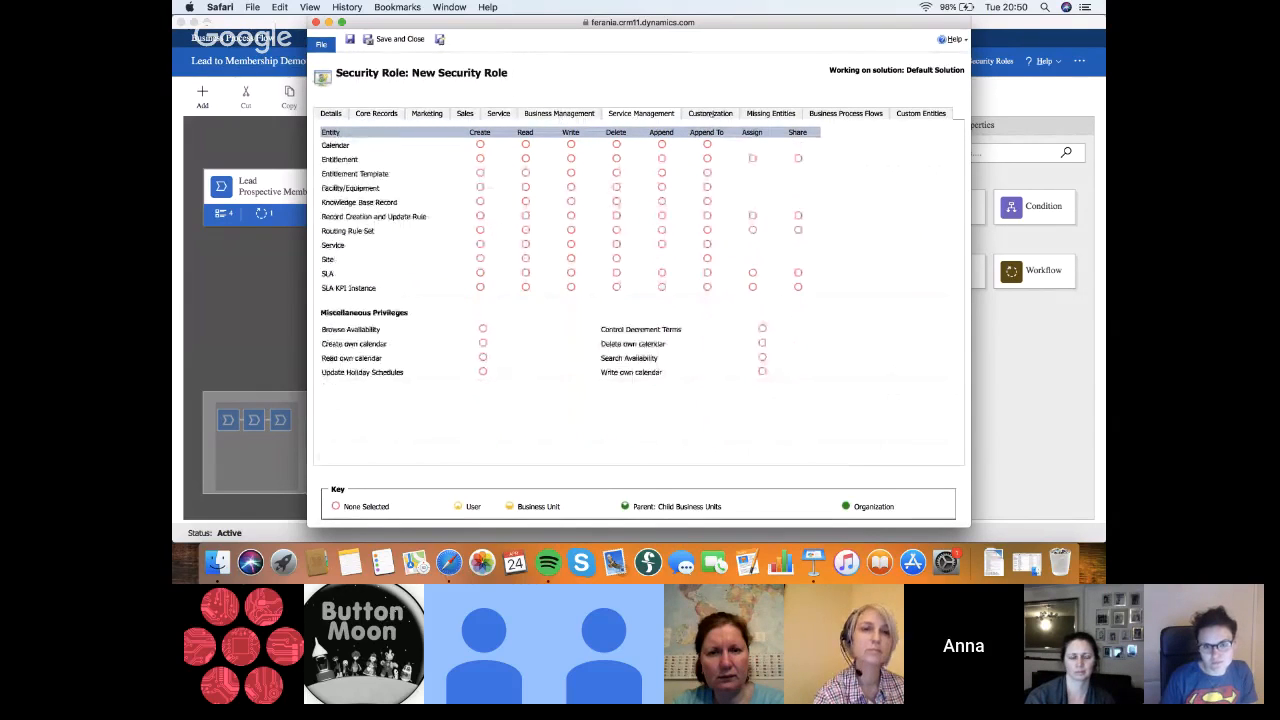
left_click(710, 114)
left_click(768, 114)
left_click(845, 114)
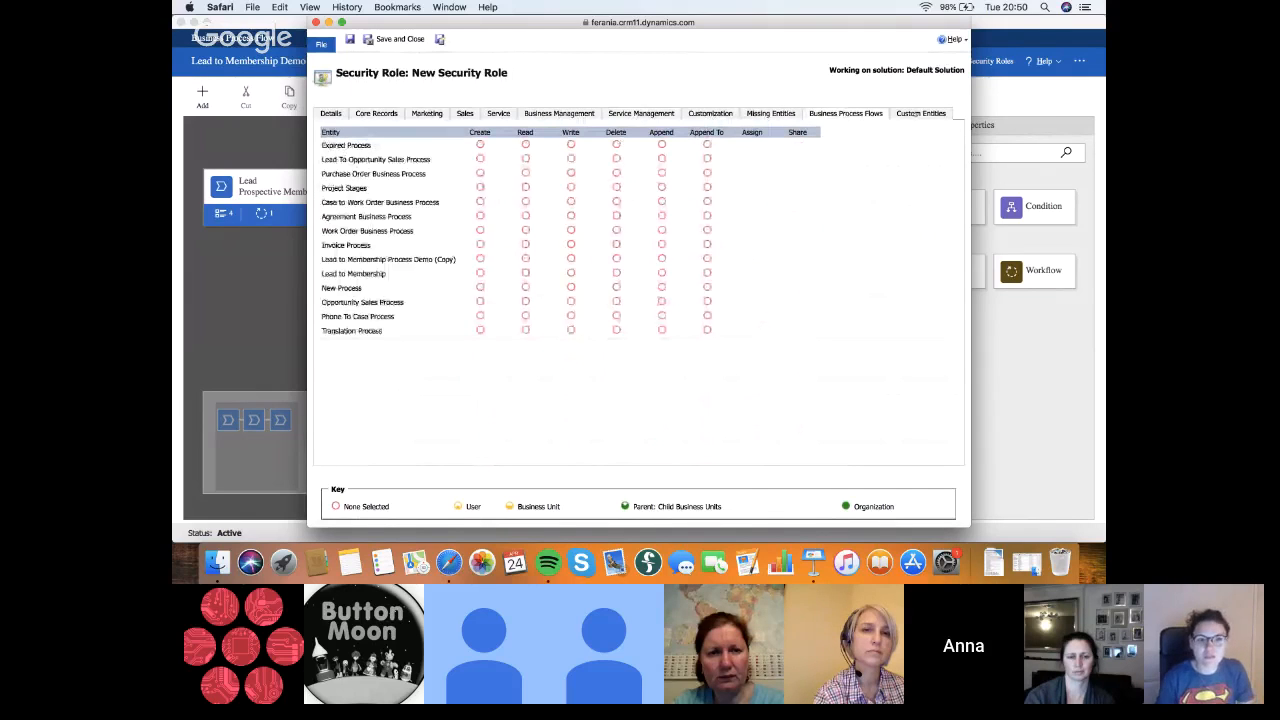
Examine the Custom Entities privileges of the new security role
left_click(920, 114)
scroll(554, 311, "down", 3)
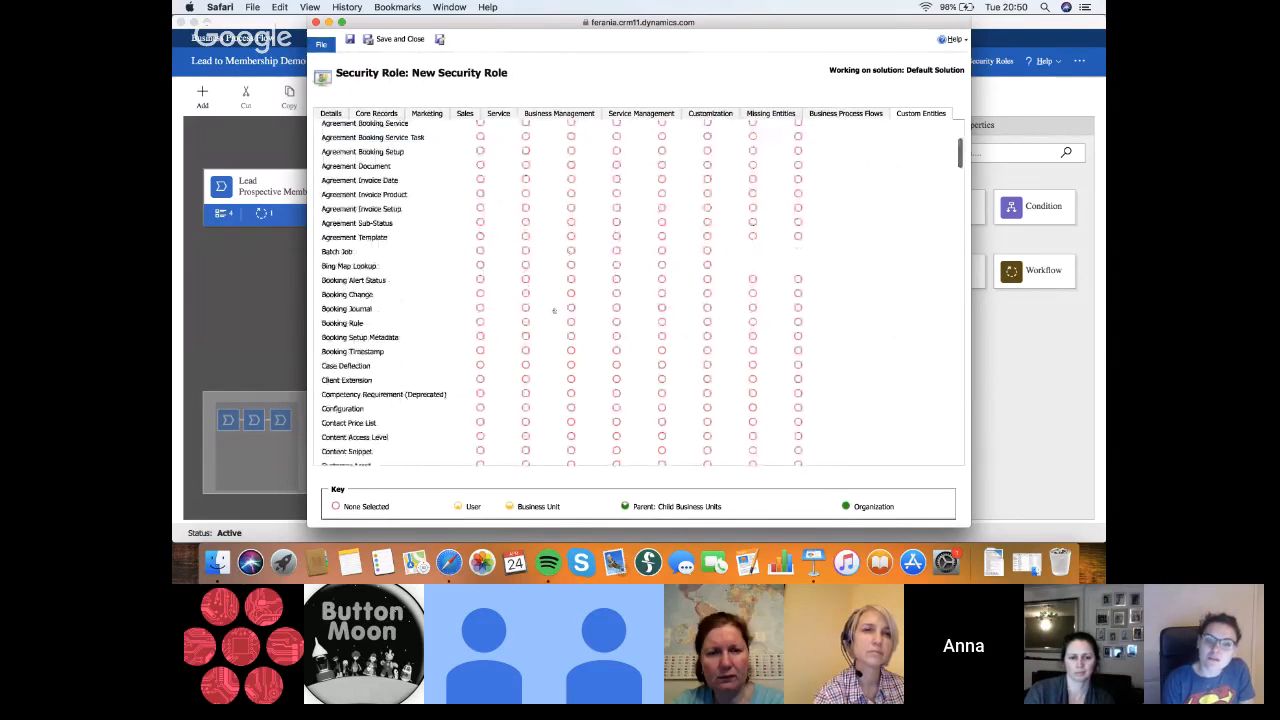
scroll(554, 311, "down", 3)
scroll(552, 306, "up", 5)
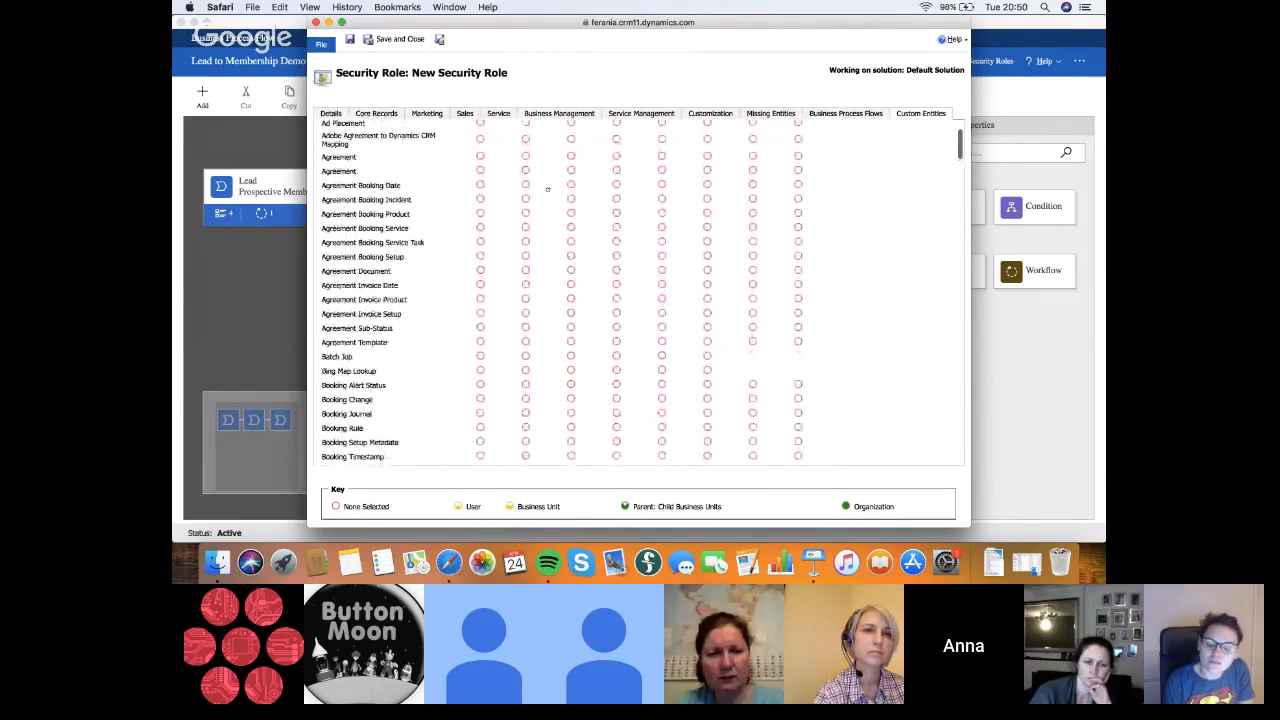
scroll(540, 200, "up", 3)
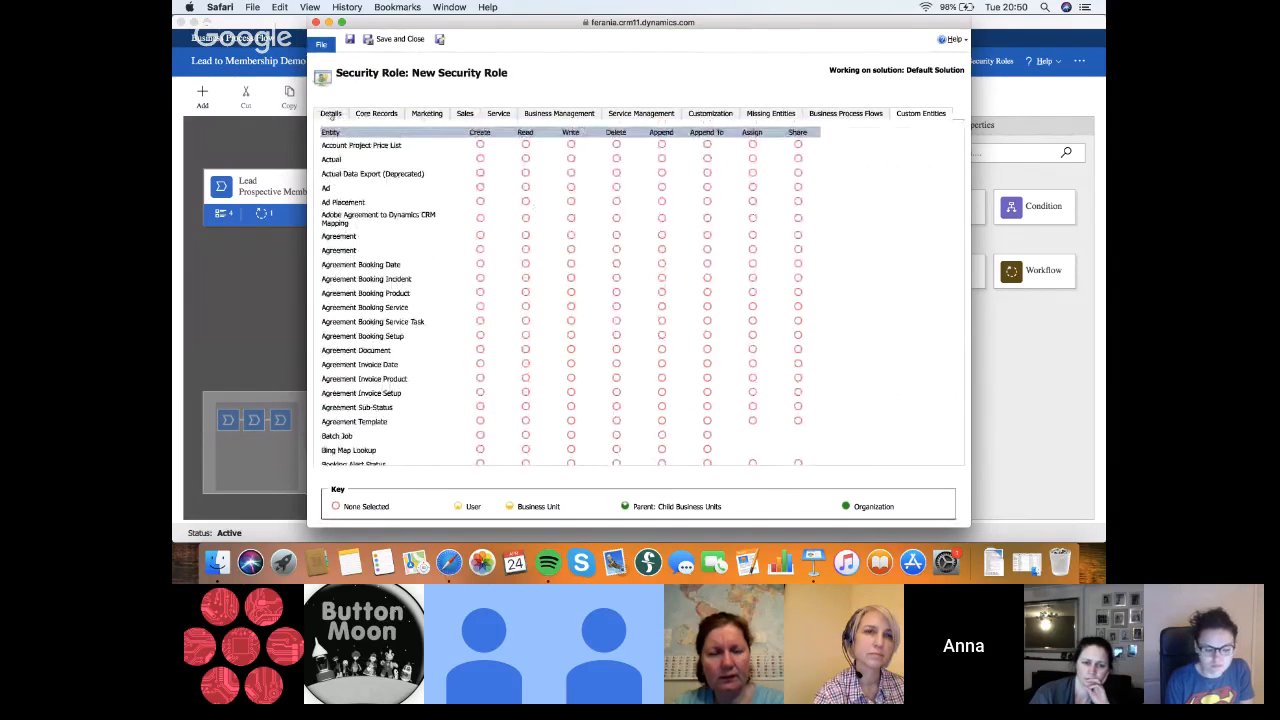
Revisit the new security role's Details, Core Records, Marketing and Sales privileges
left_click(331, 113)
left_click(368, 113)
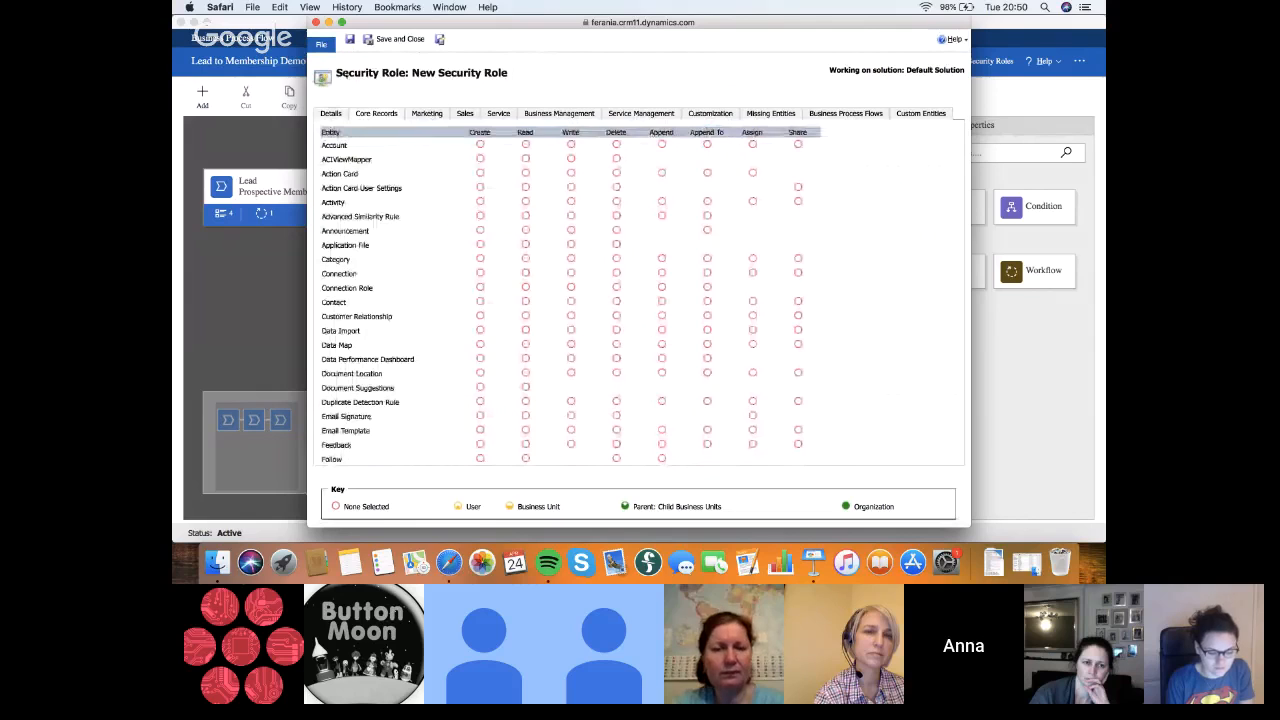
left_click(426, 113)
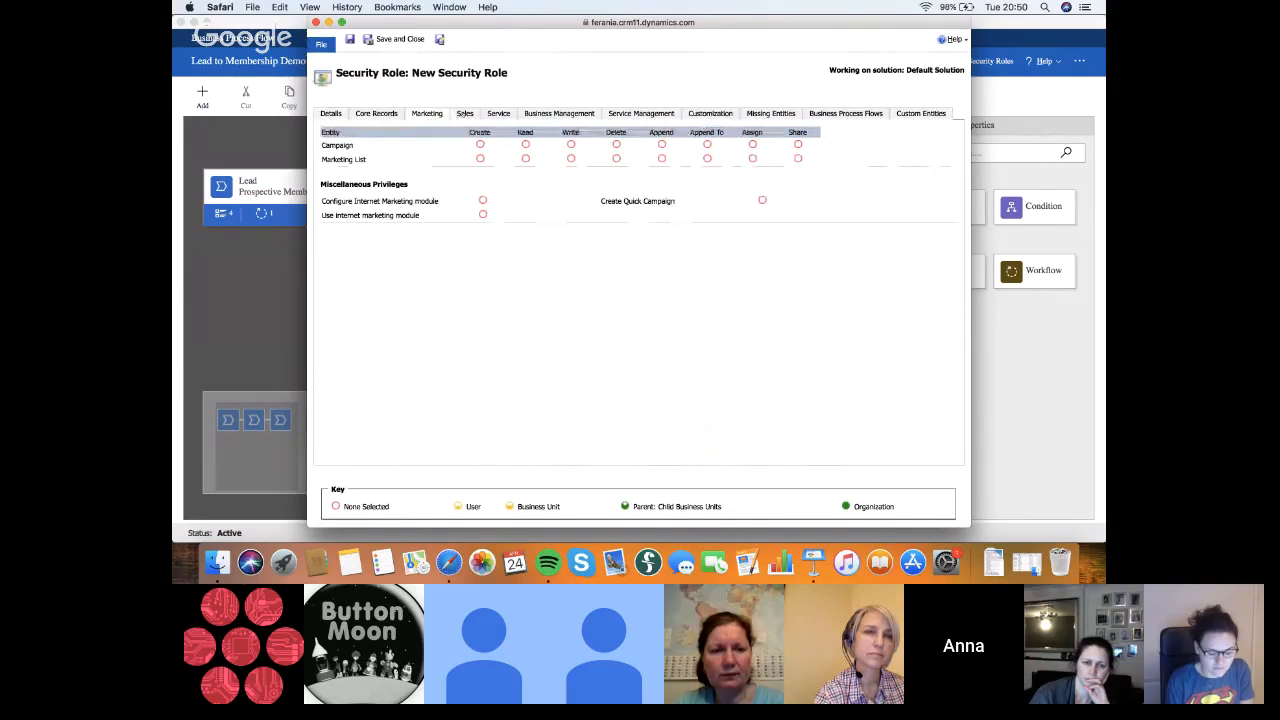
left_click(465, 113)
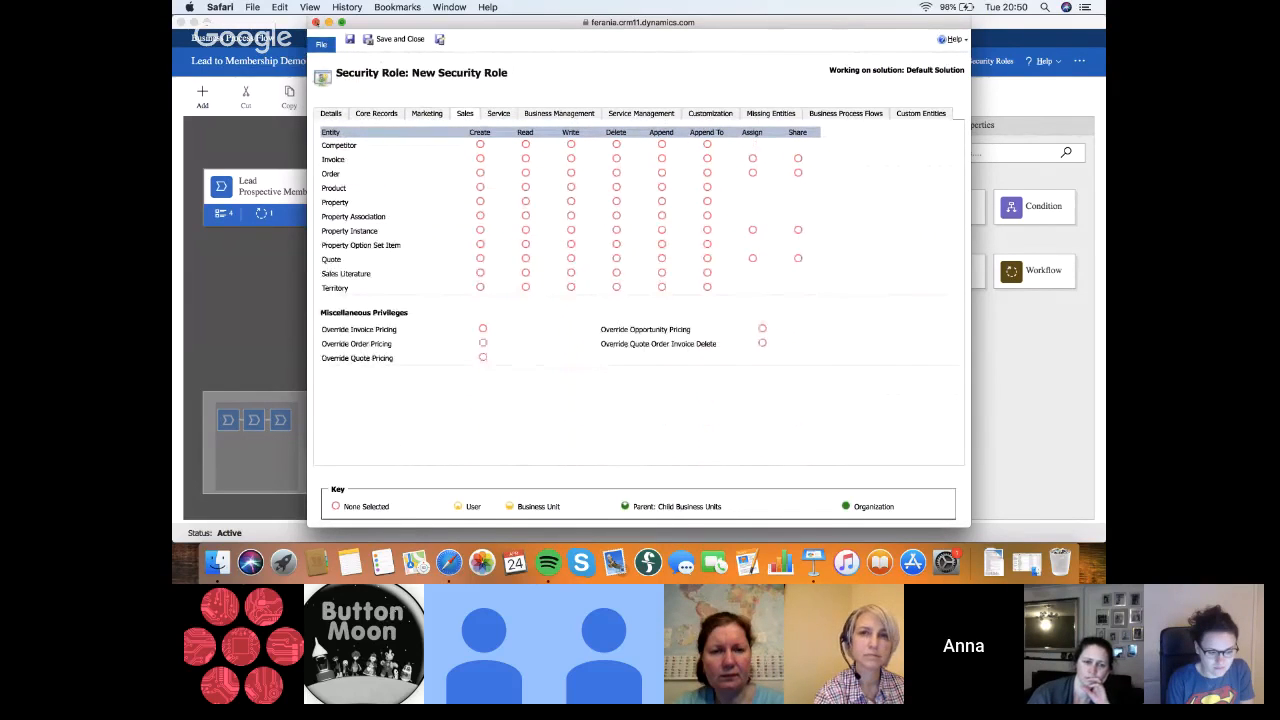
Close the unsaved new security role and look through the security roles list as far as Sales Manager
left_click(316, 22)
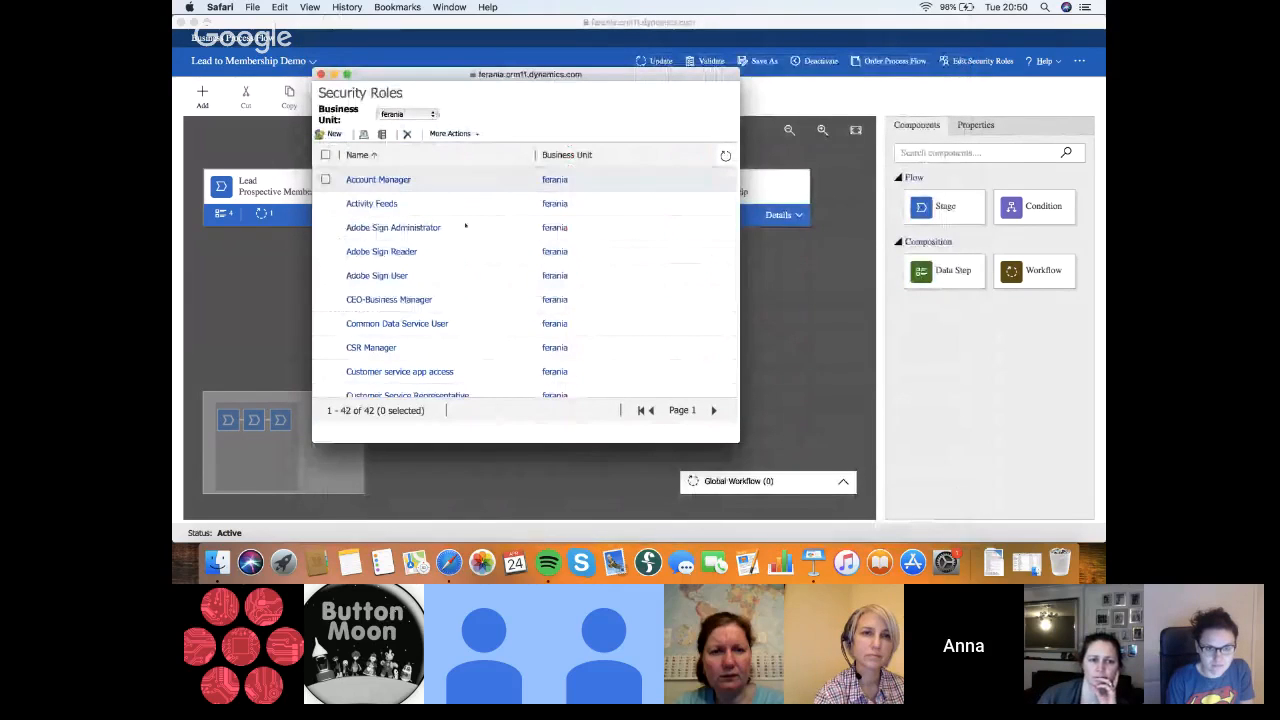
scroll(445, 290, "down", 5)
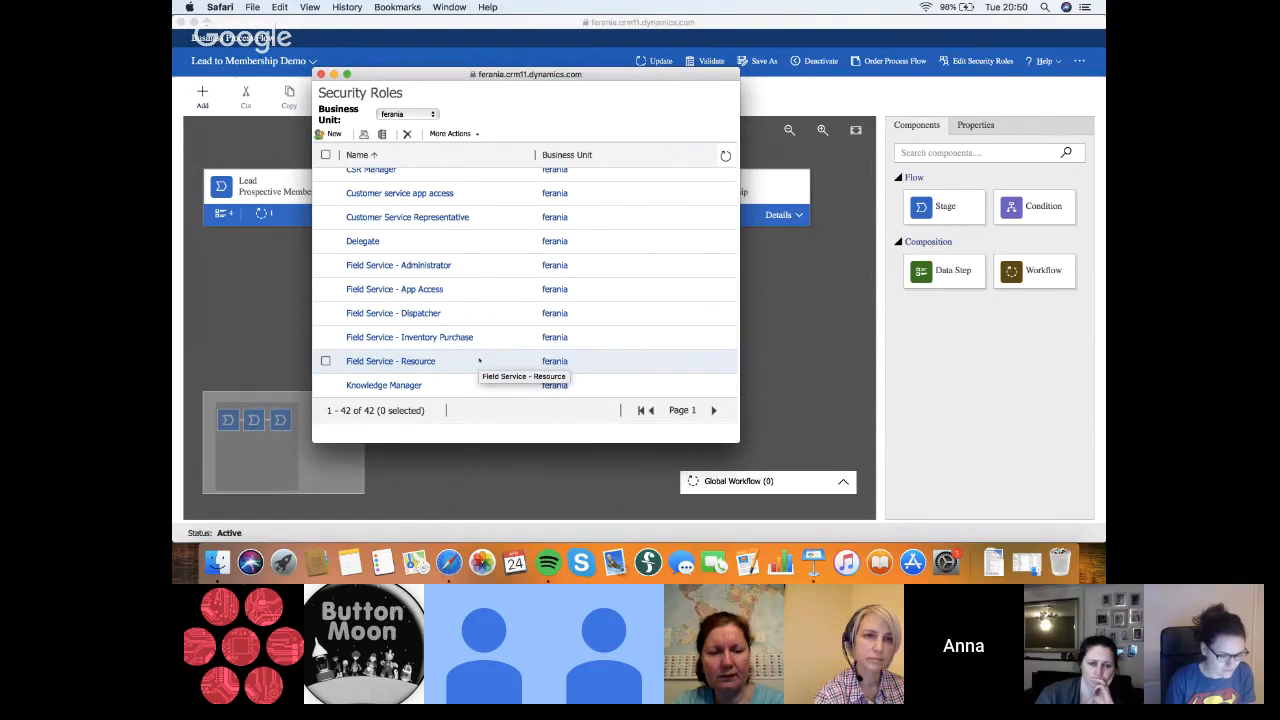
scroll(479, 360, "down", 1)
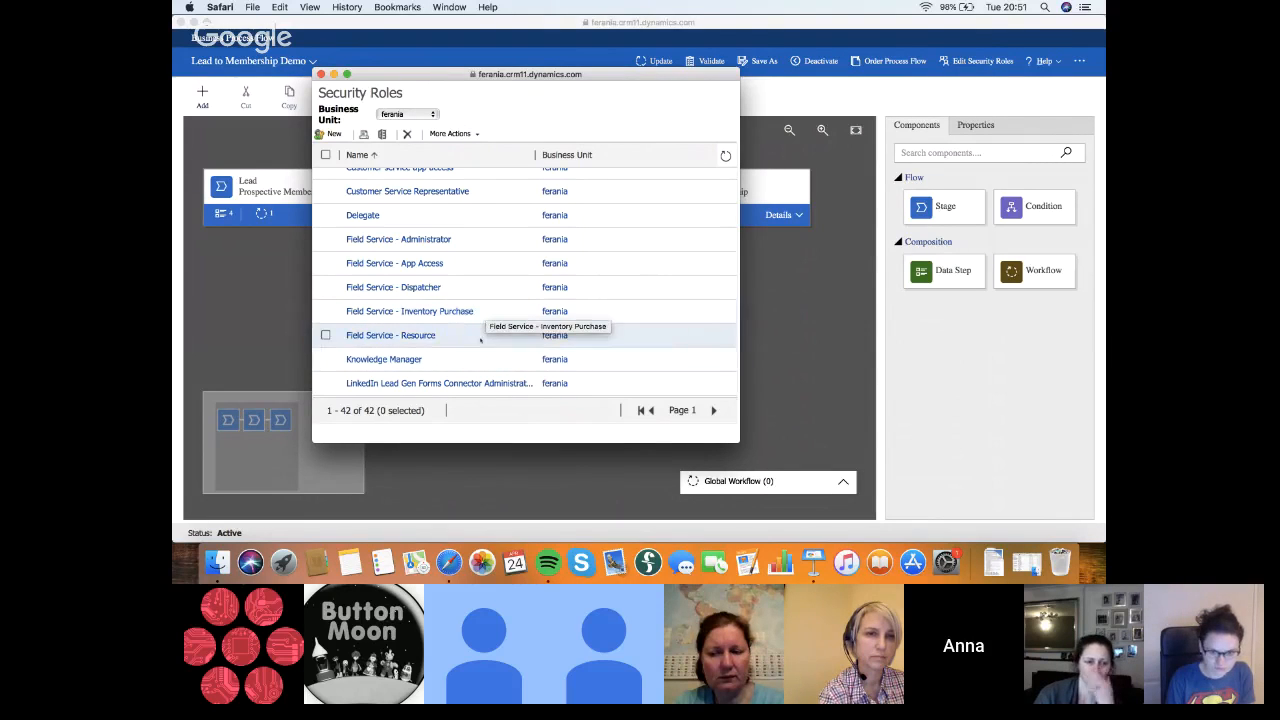
scroll(480, 341, "down", 1)
scroll(486, 274, "up", 2)
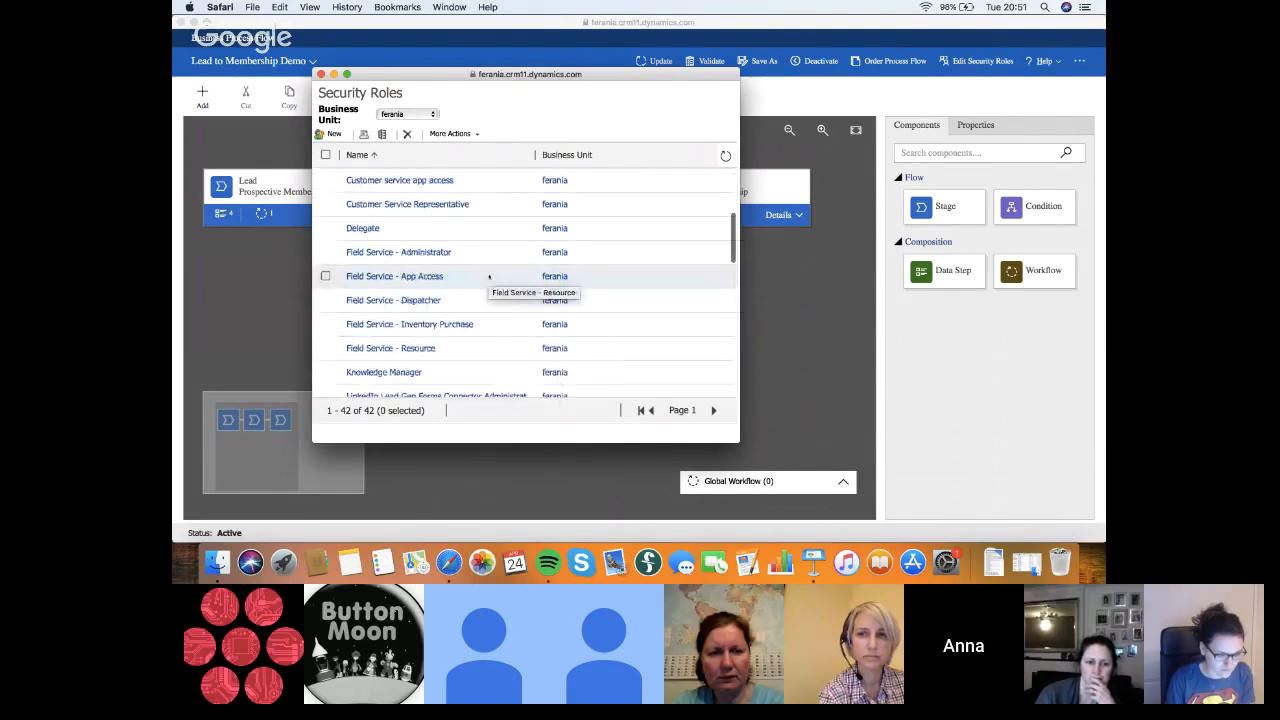
scroll(489, 276, "down", 5)
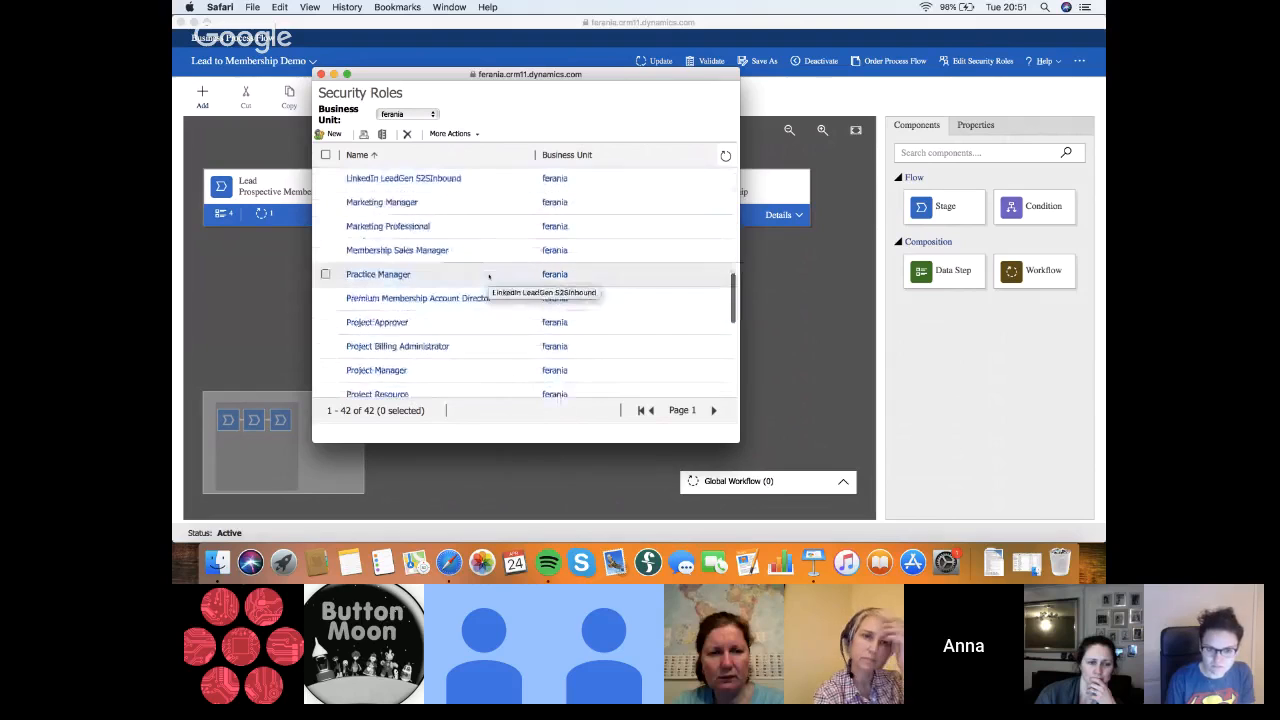
scroll(481, 325, "down", 4)
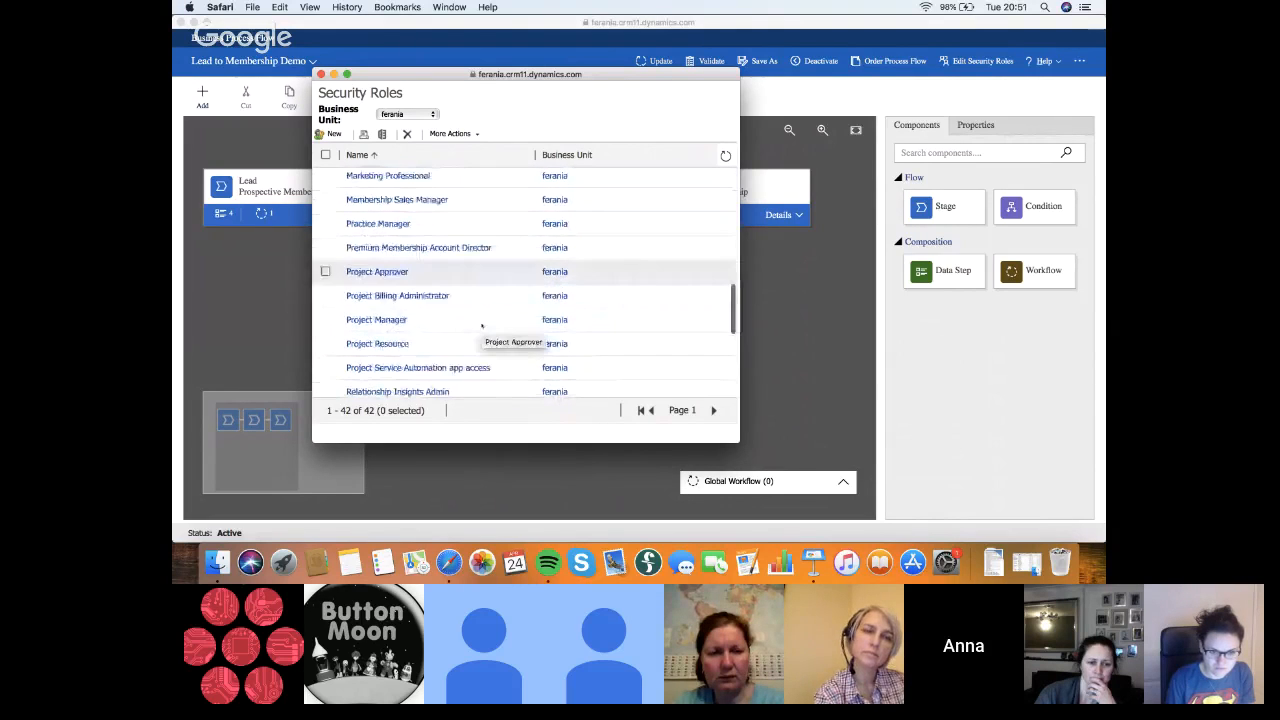
scroll(481, 325, "down", 1)
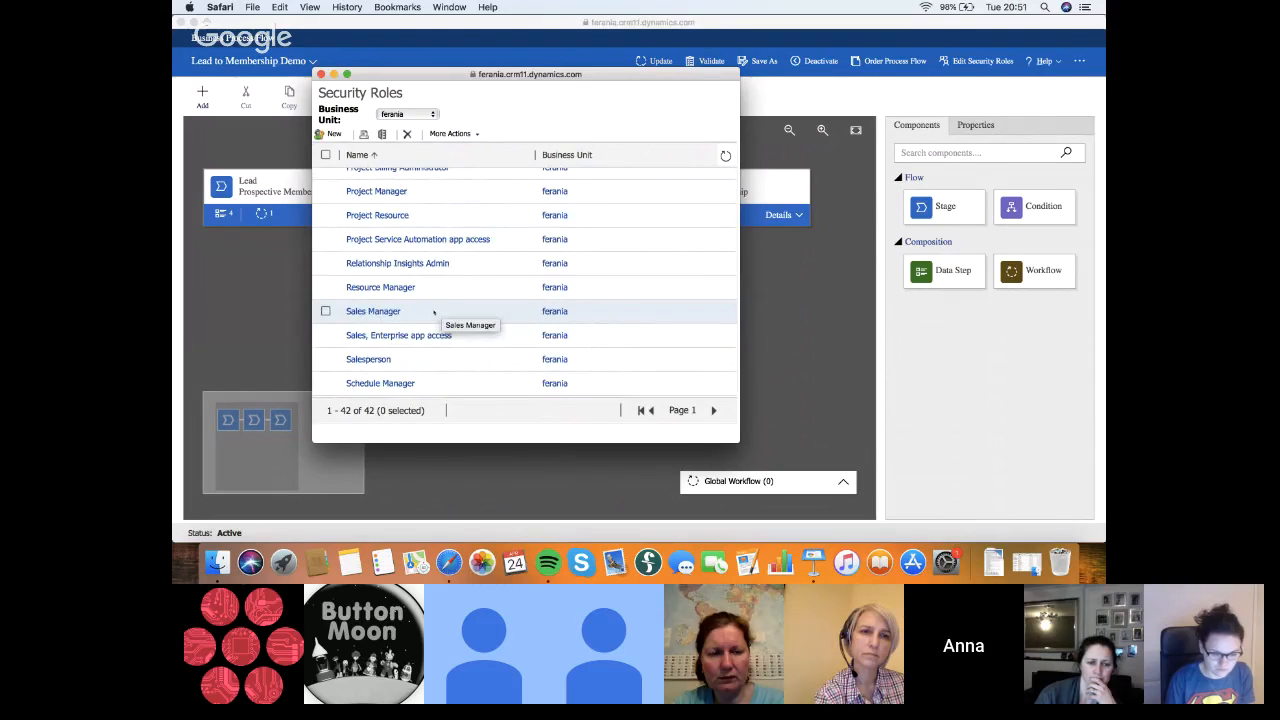
Examine the Service Management and Sales privileges of the Sales Manager security role, and close the role
double_click(433, 313)
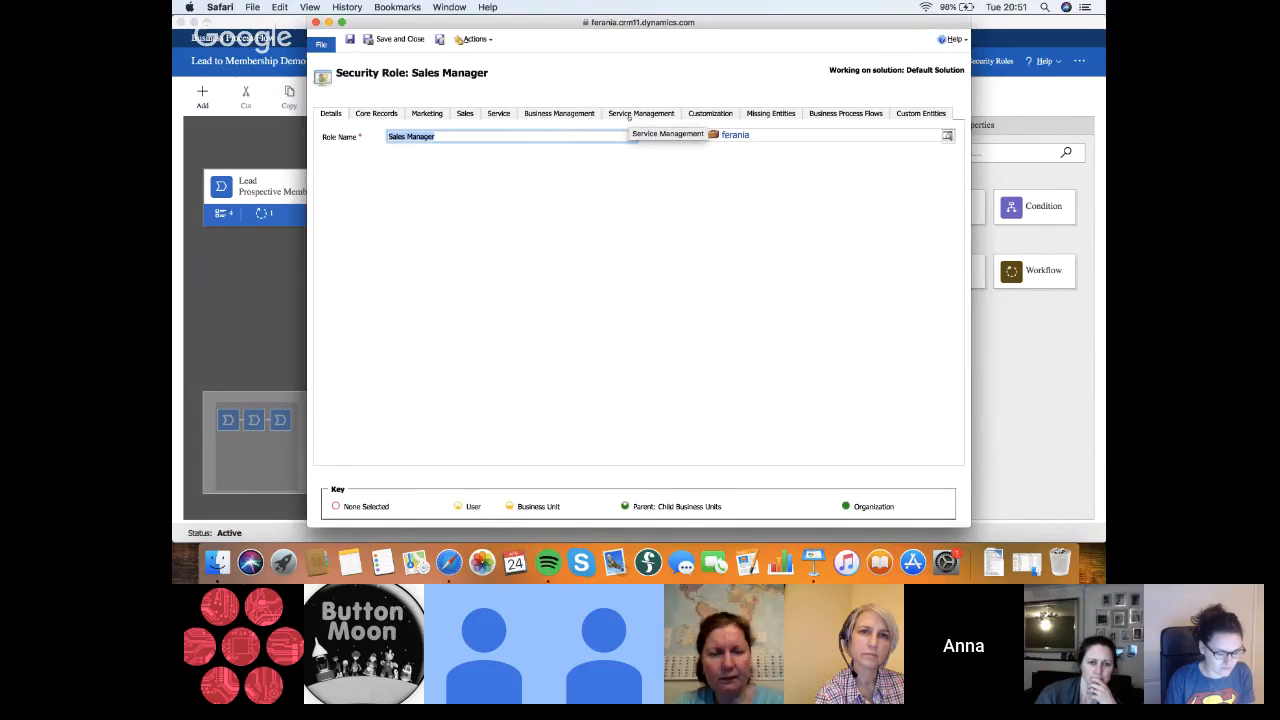
left_click(629, 116)
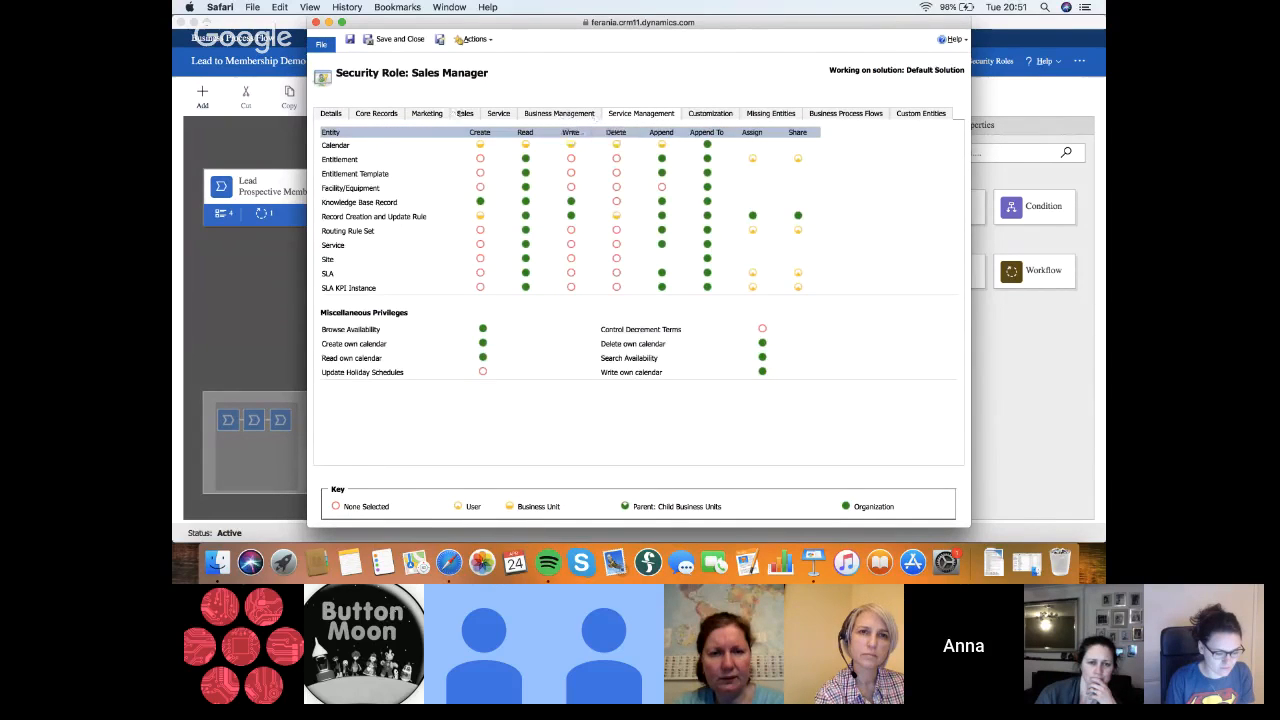
left_click(463, 114)
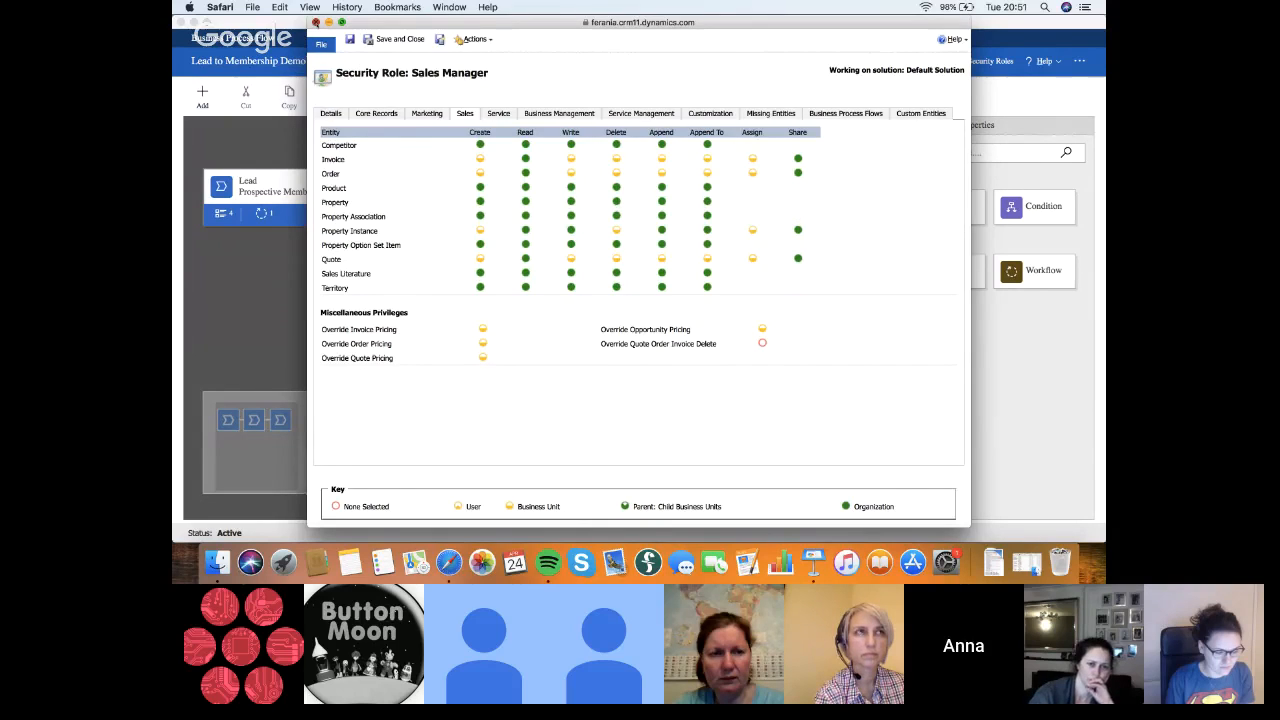
left_click(315, 22)
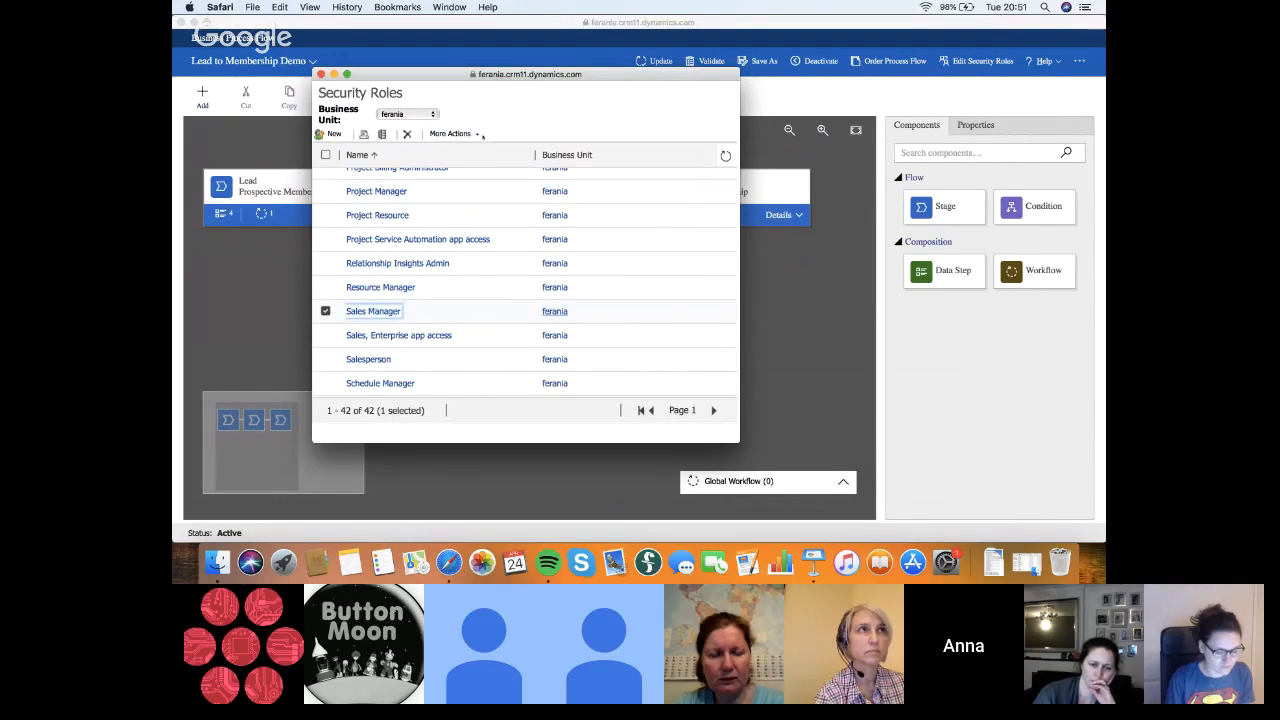
Copy the Sales Manager security role as a new role named Account Director Premium Membership
left_click(452, 133)
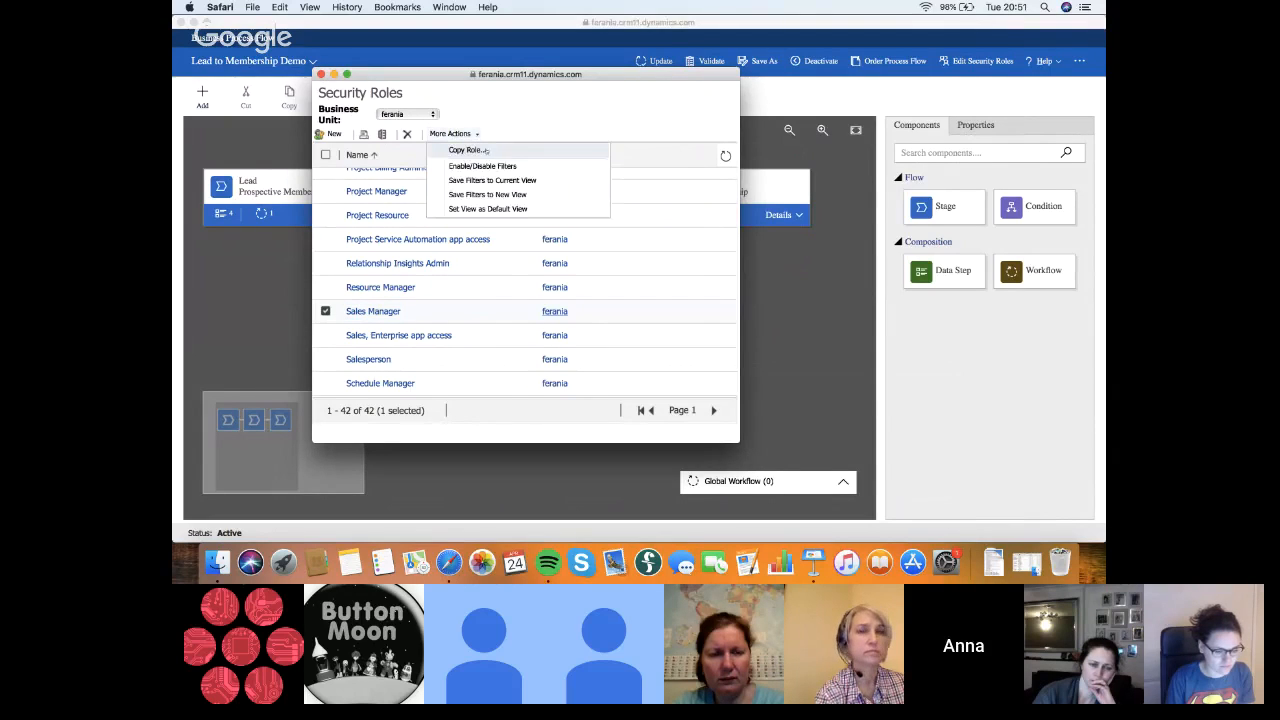
left_click(486, 151)
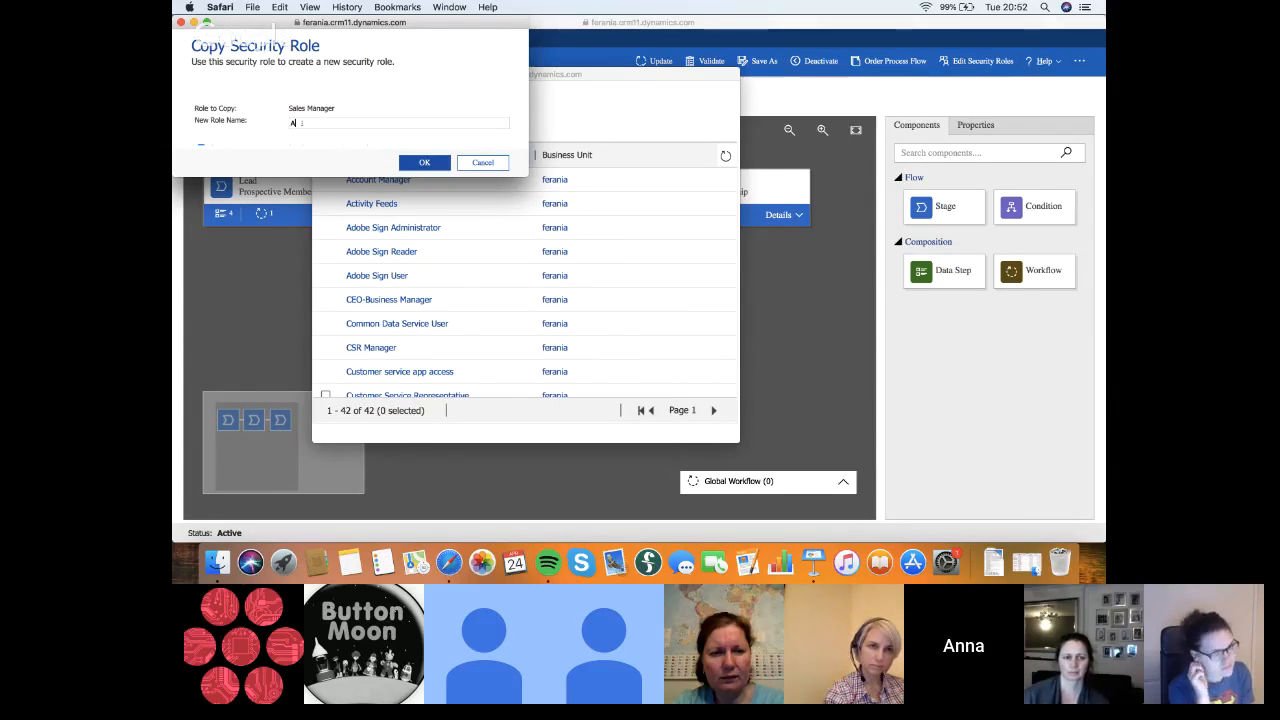
type("ccount ")
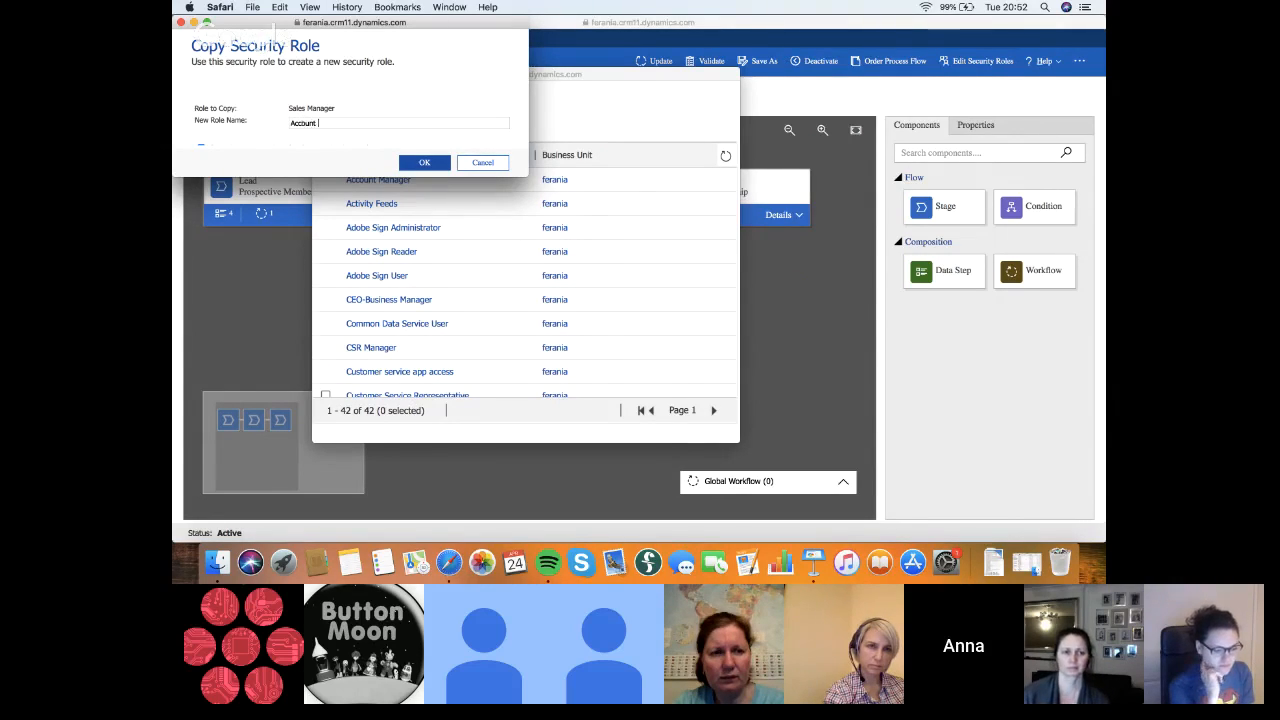
type("Director Pr")
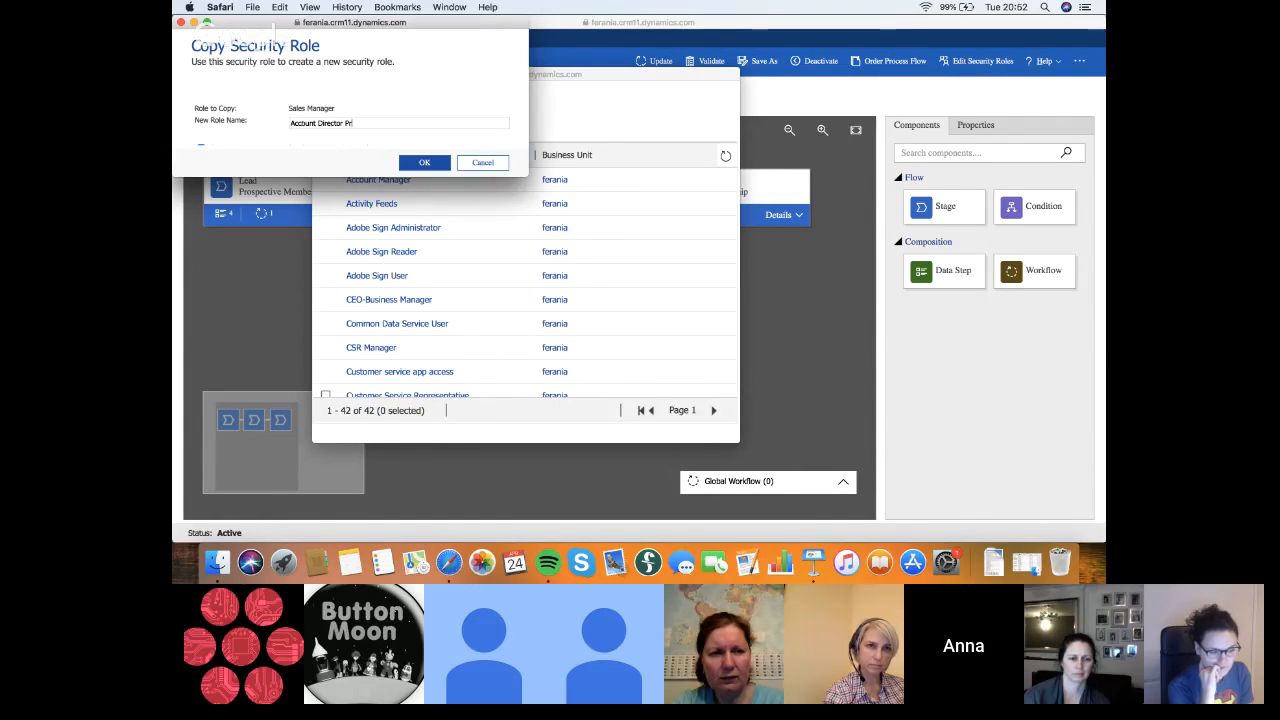
type("emium Membership")
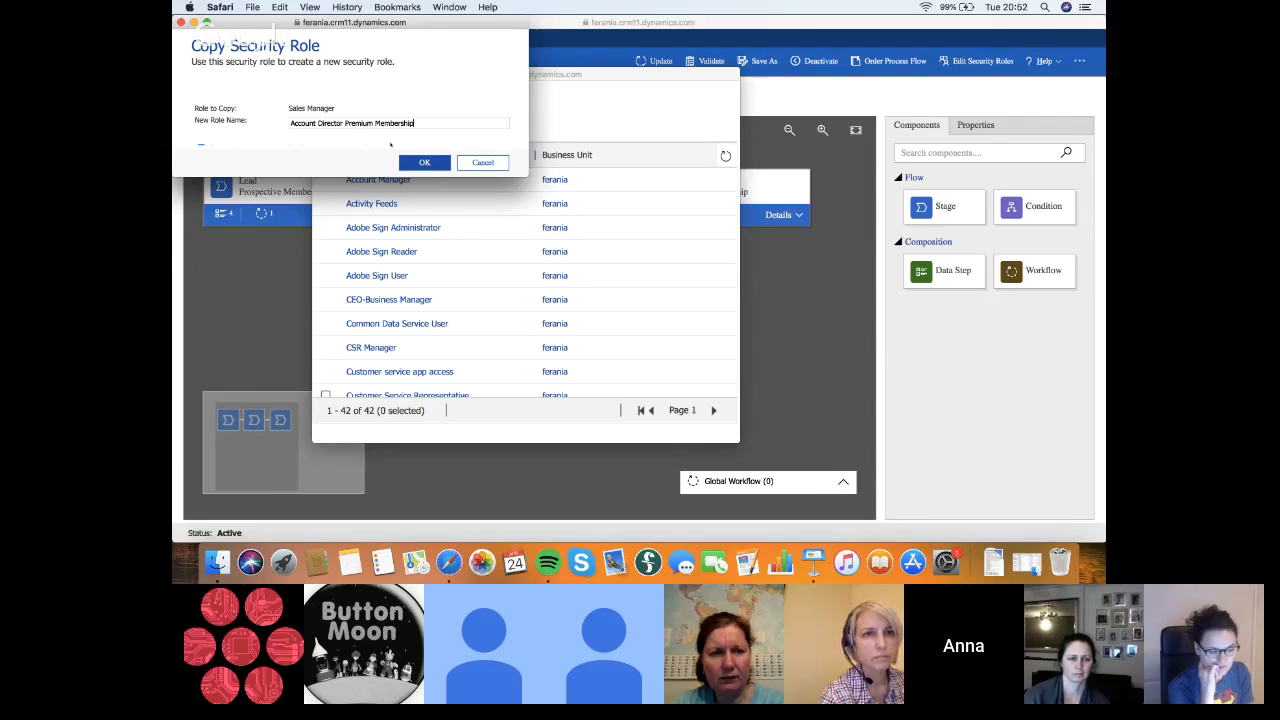
left_click(416, 164)
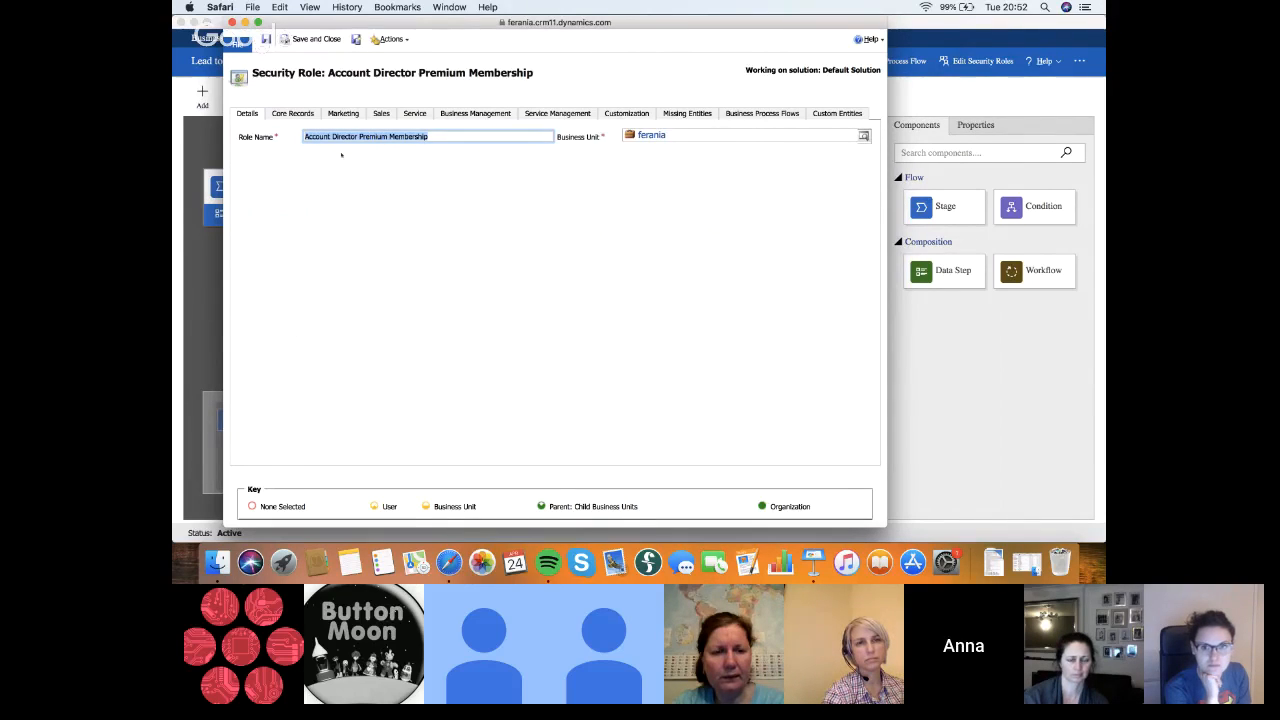
Raise the access level of the Delete privilege across the Sales entities of the Account Director Premium Membership role
left_click(381, 113)
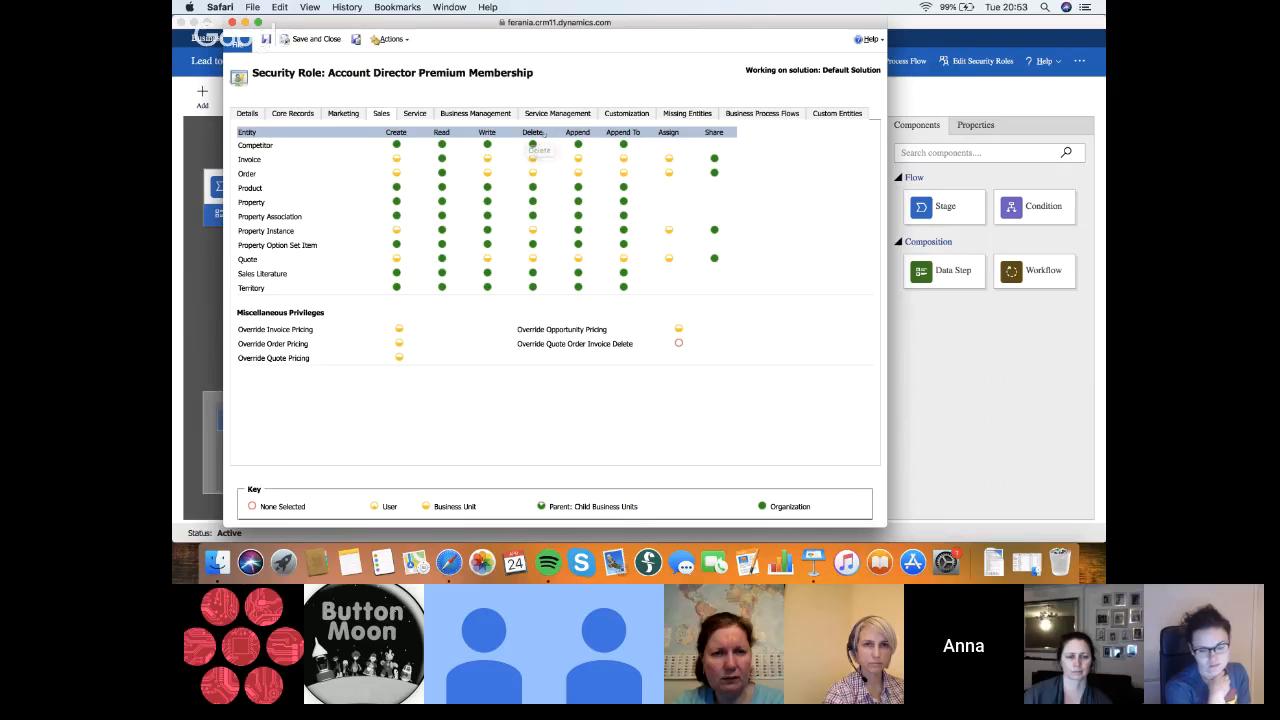
left_click(538, 134)
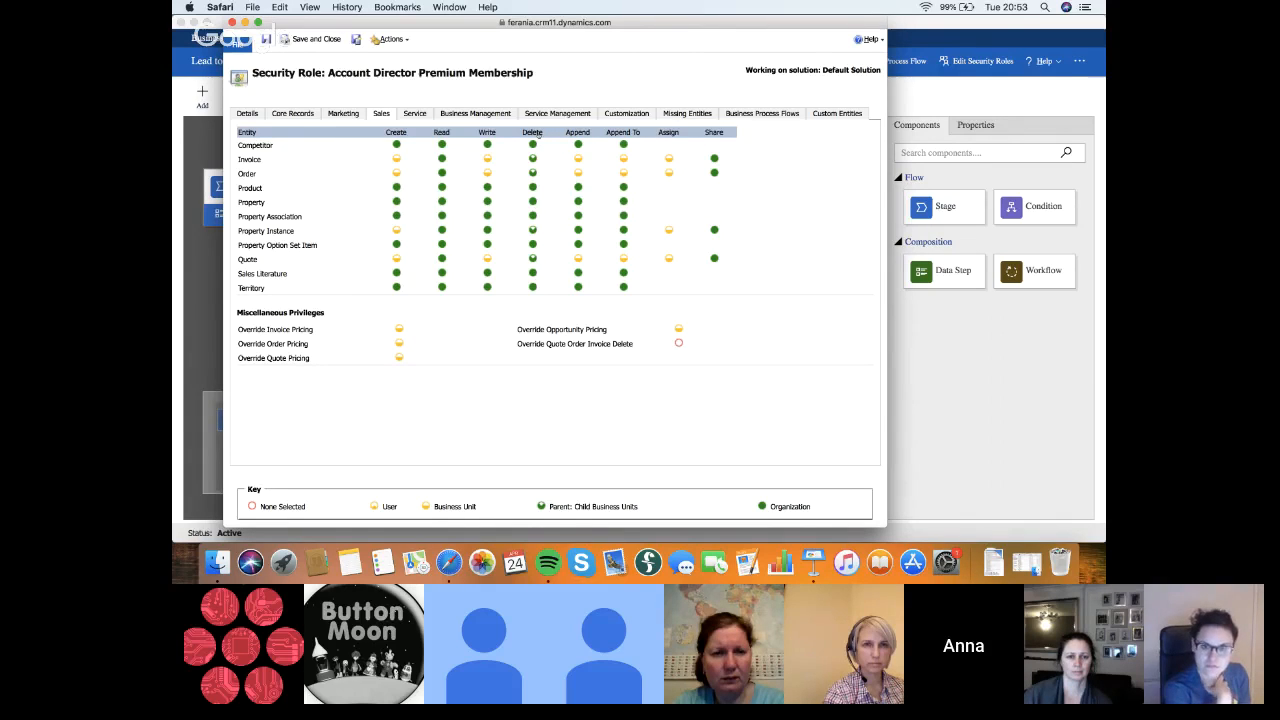
left_click(539, 134)
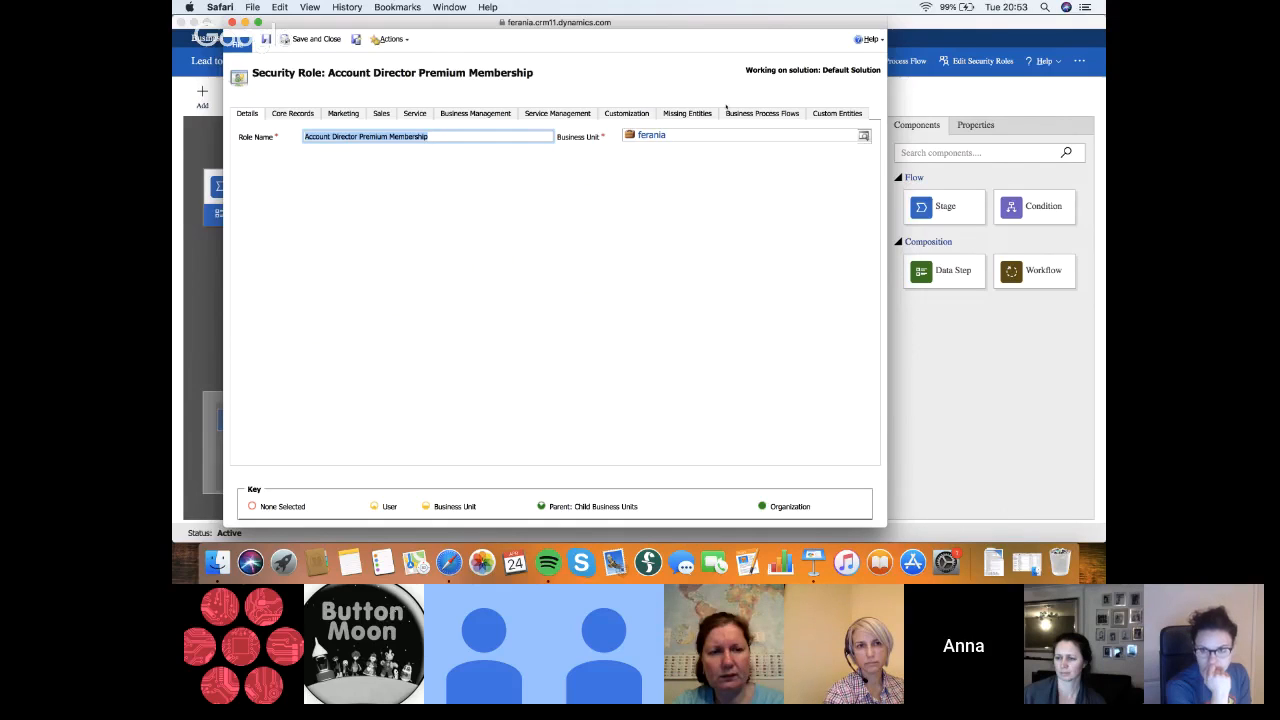
Grant the role Organization-level privileges on the Lead to Membership Process Demo (Copy) business process flow and adjust its Delete privilege
left_click(793, 114)
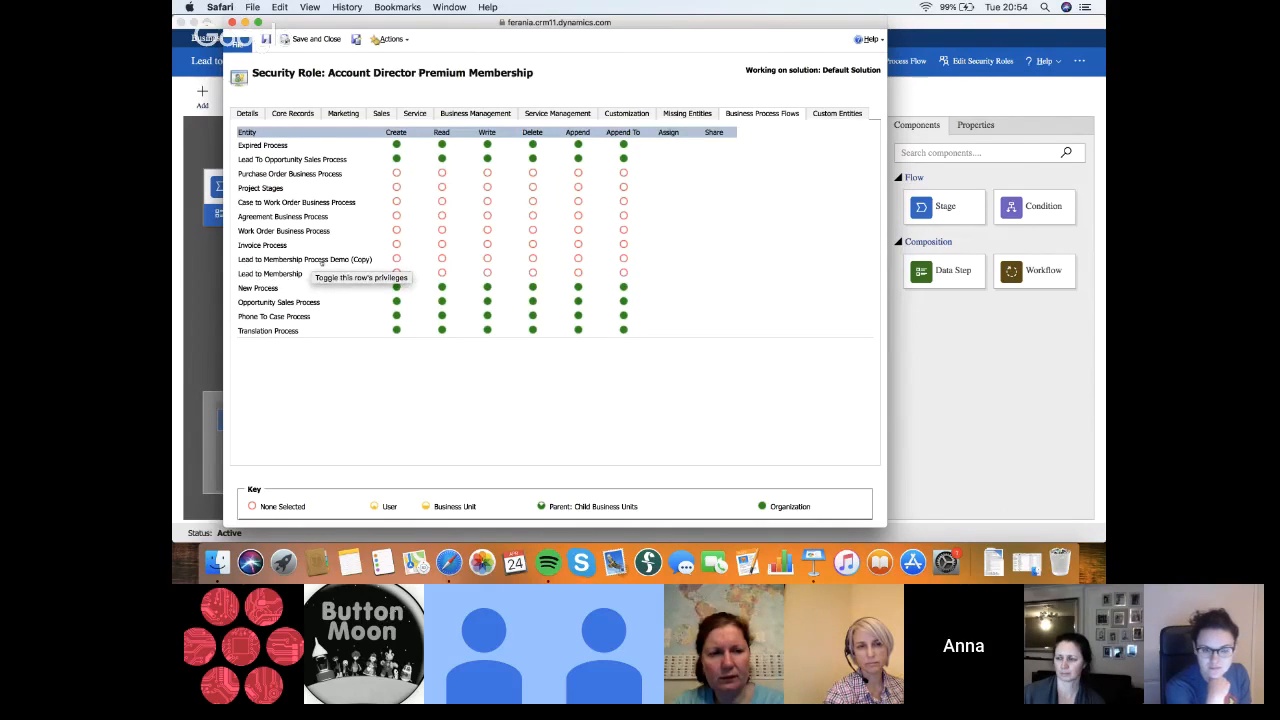
left_click(292, 260)
left_click(323, 261)
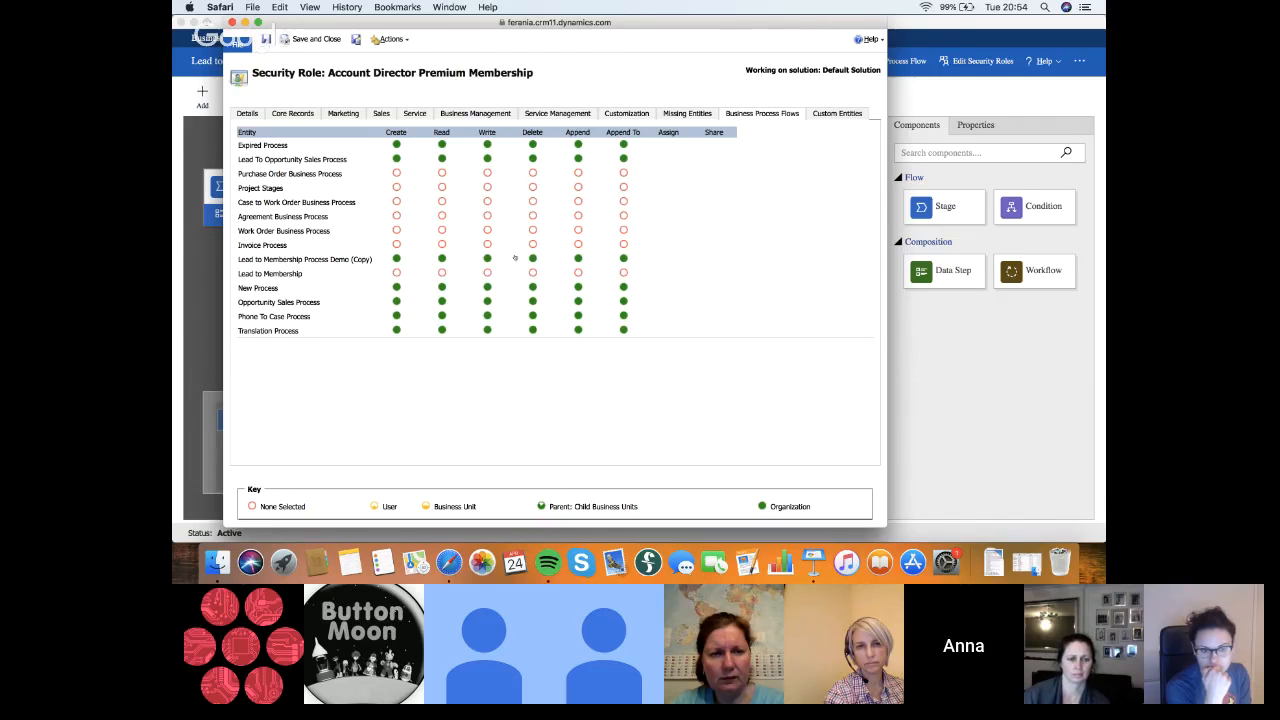
left_click(534, 259)
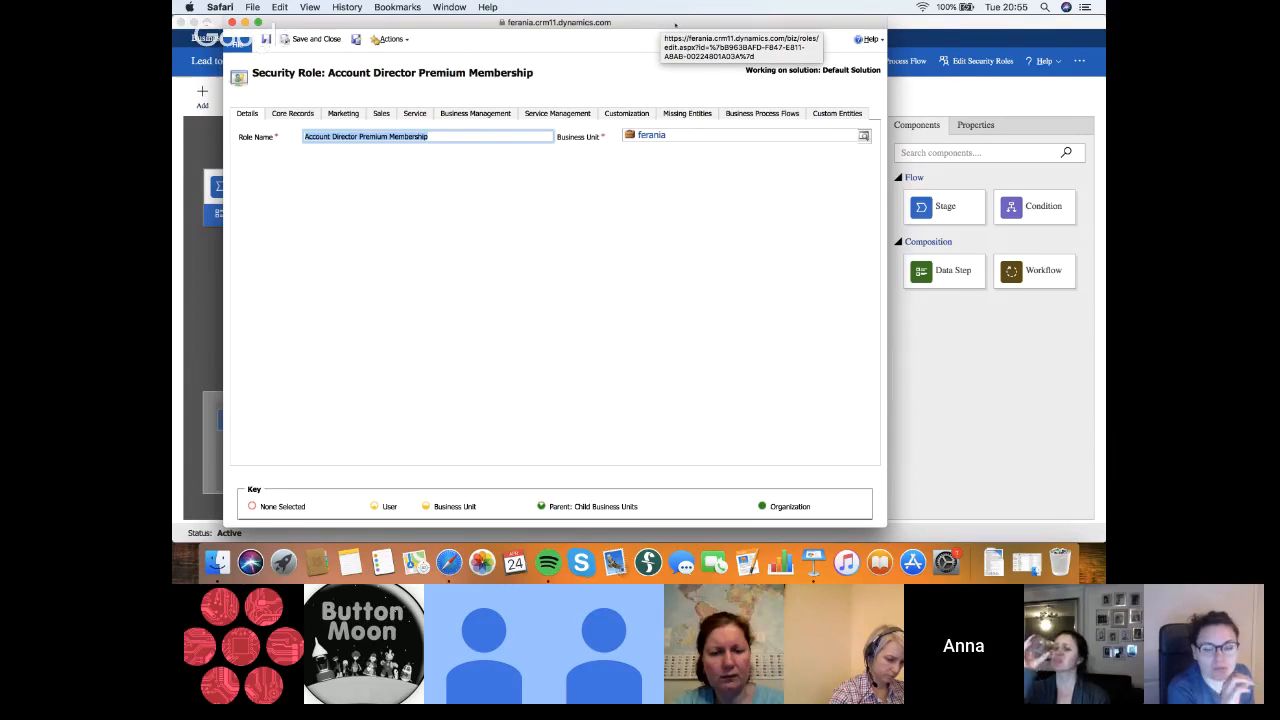
Minimize the Lead to Membership Demo flow designer, and save and close the Account Director Premium Membership role
left_click_drag(675, 25, 623, 88)
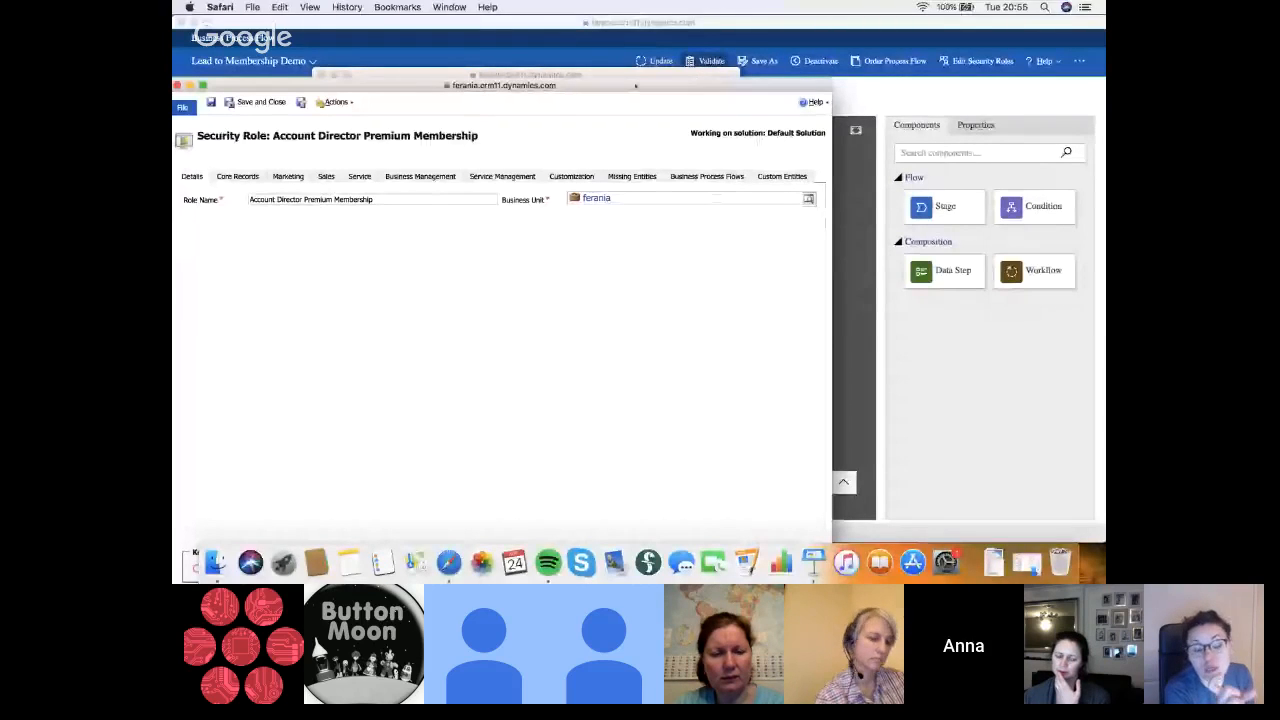
left_click_drag(636, 86, 719, 132)
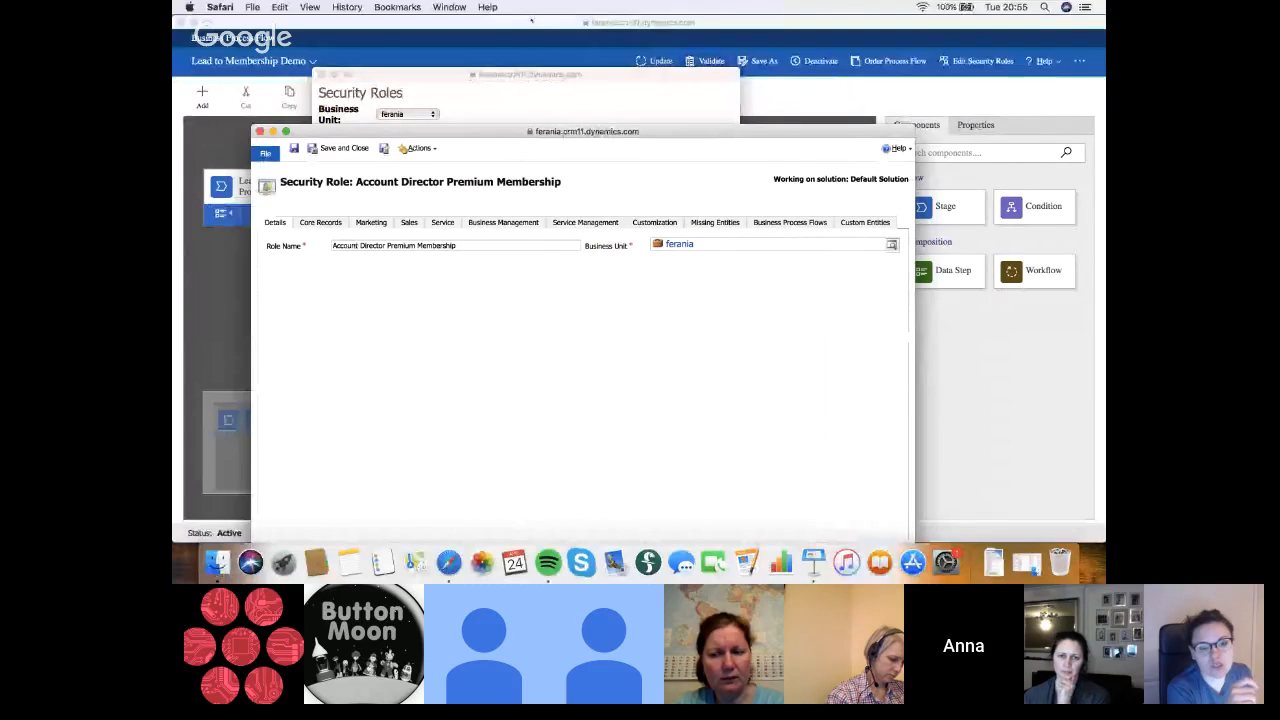
left_click_drag(531, 20, 529, 159)
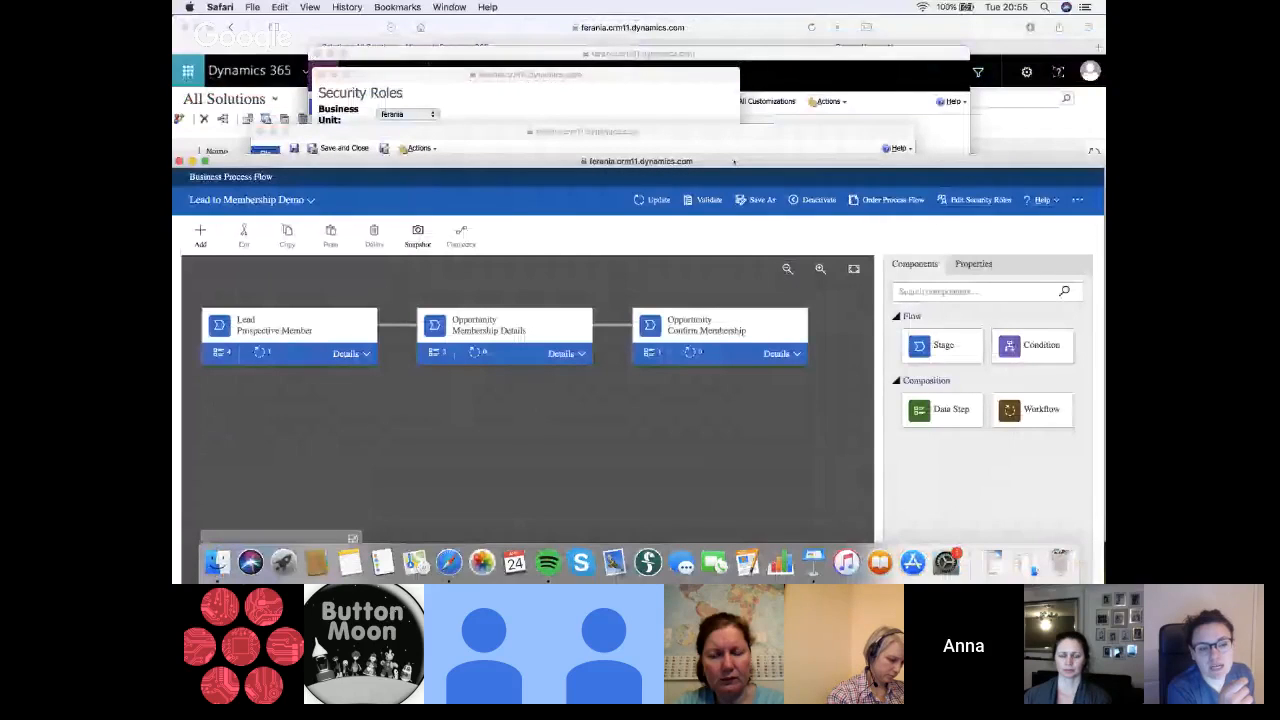
double_click(735, 160)
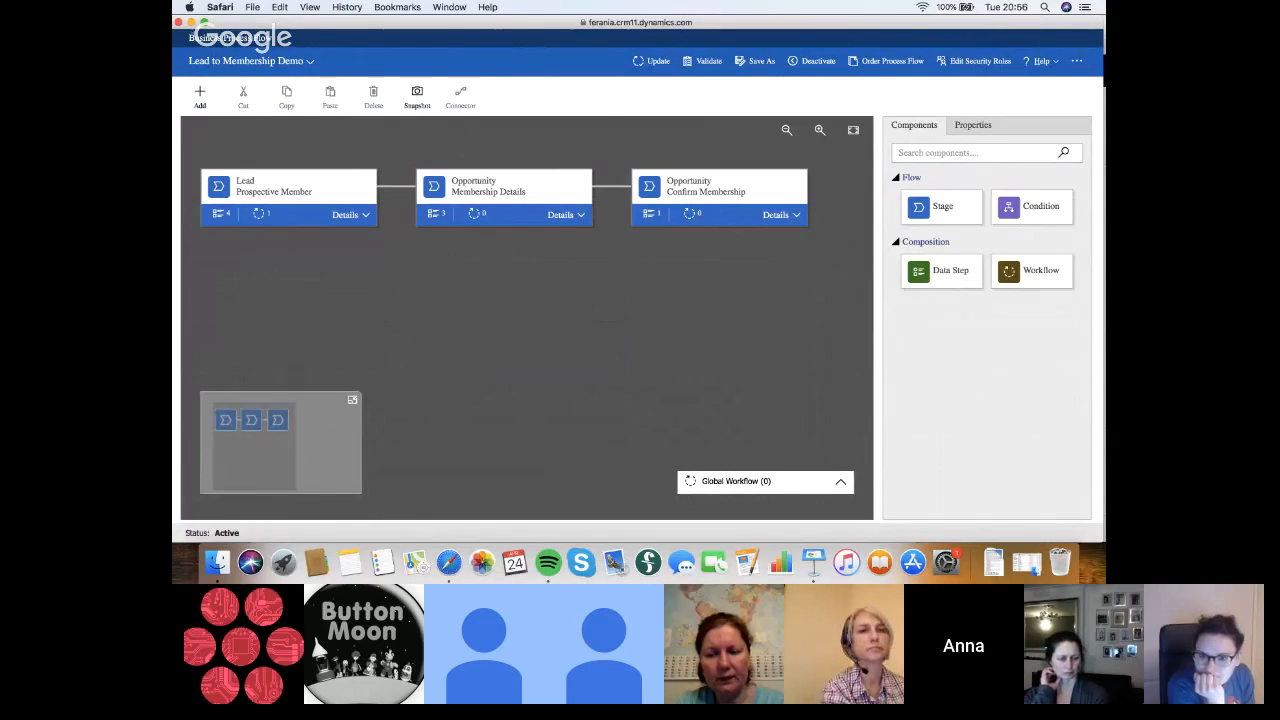
left_click(191, 22)
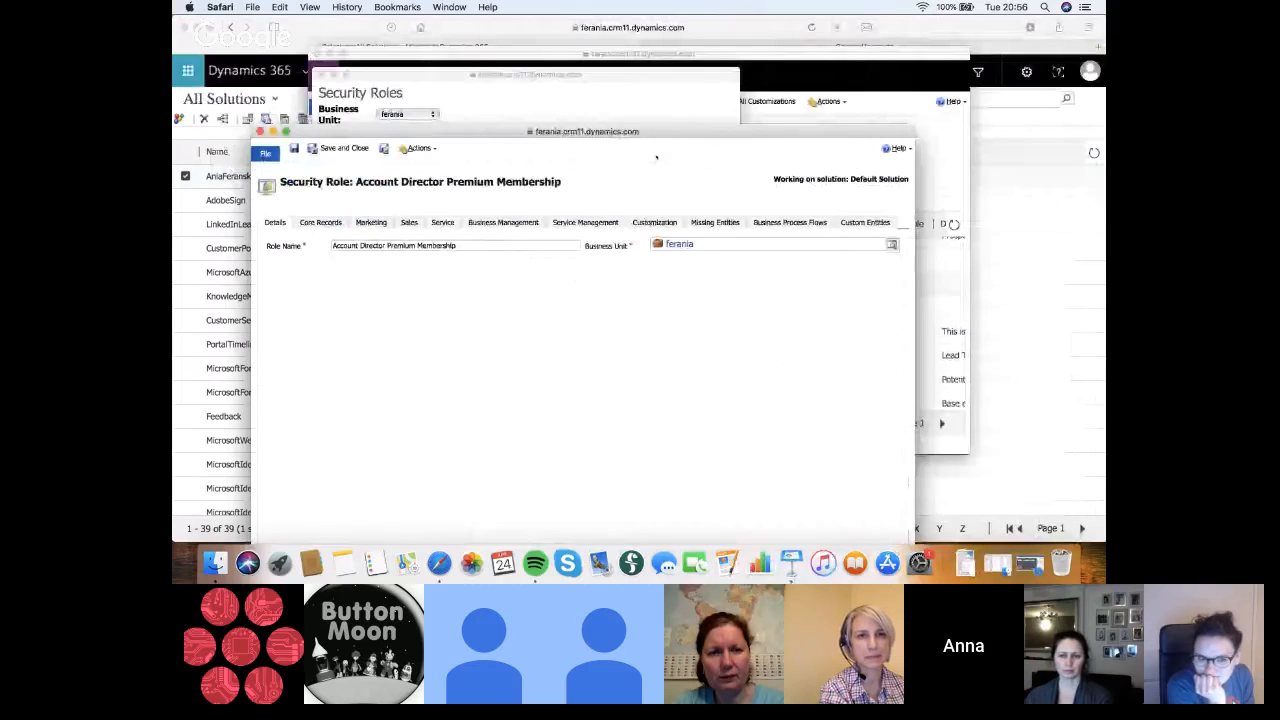
left_click(341, 151)
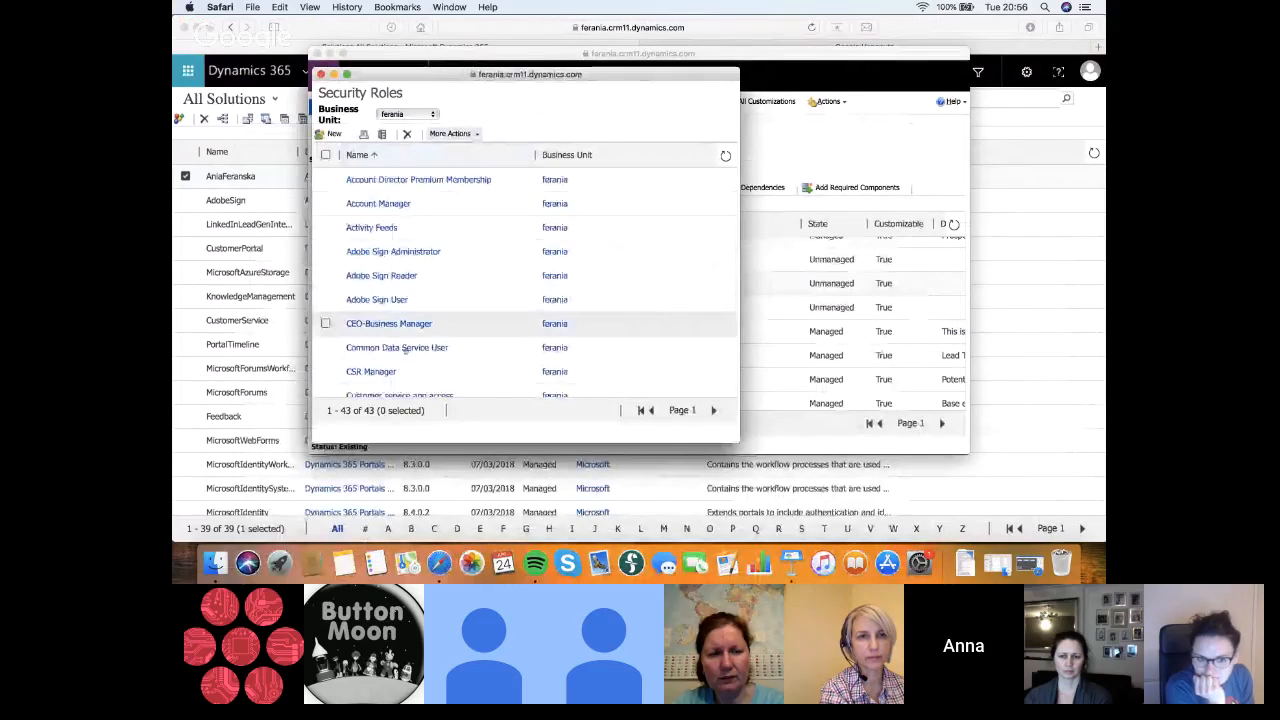
Look over the security roles list, select Account Director Premium Membership to check the available role actions, and close the list
scroll(405, 350, "down", 3)
scroll(405, 350, "up", 3)
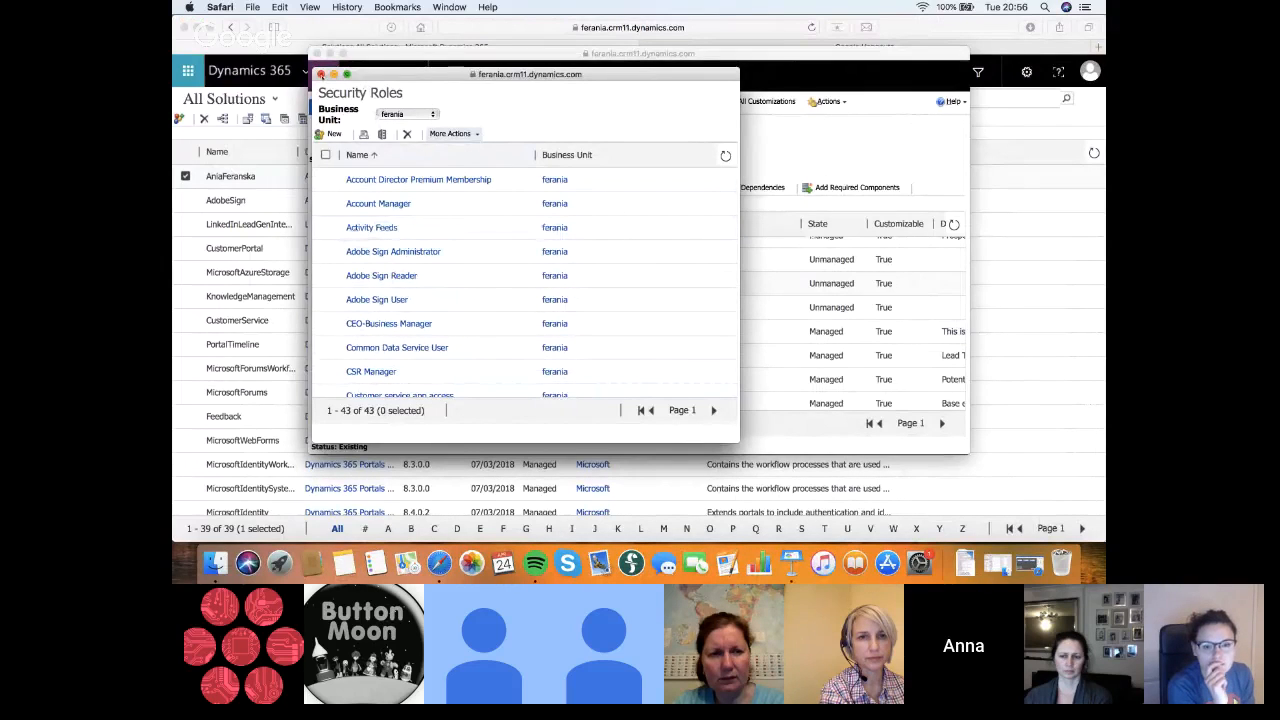
scroll(390, 300, "down", 3)
scroll(390, 300, "up", 3)
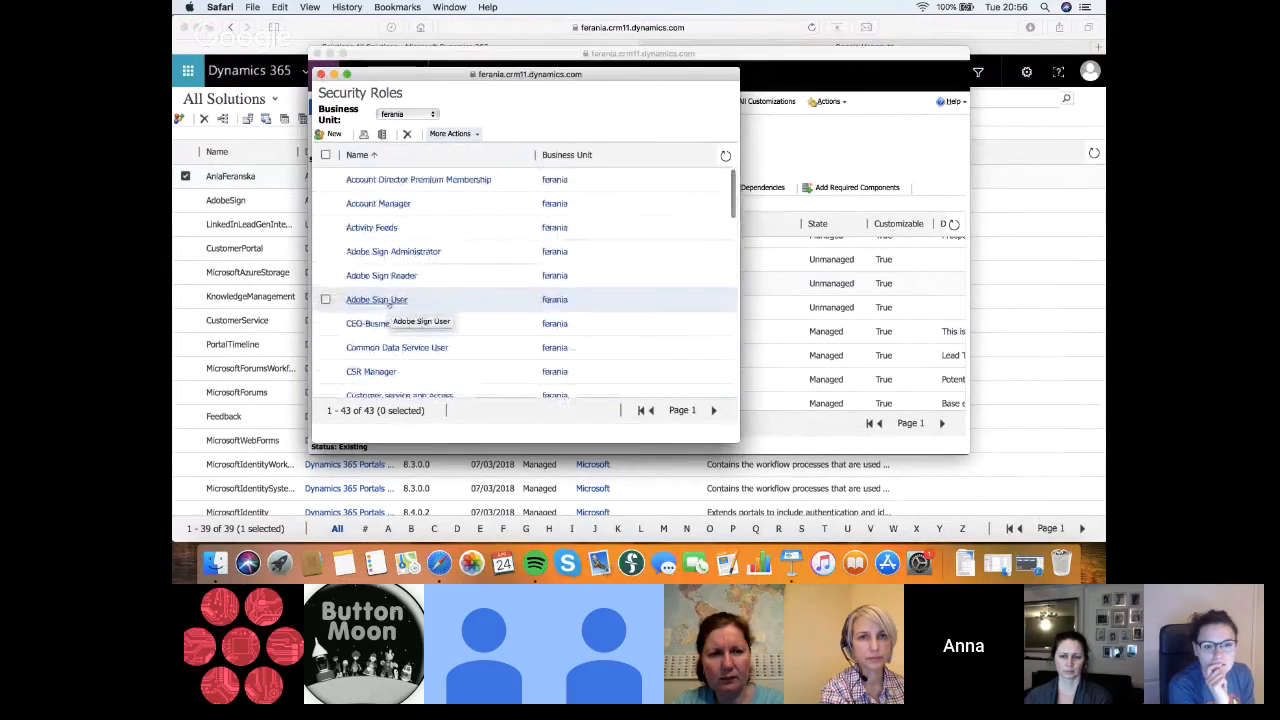
left_click(430, 181)
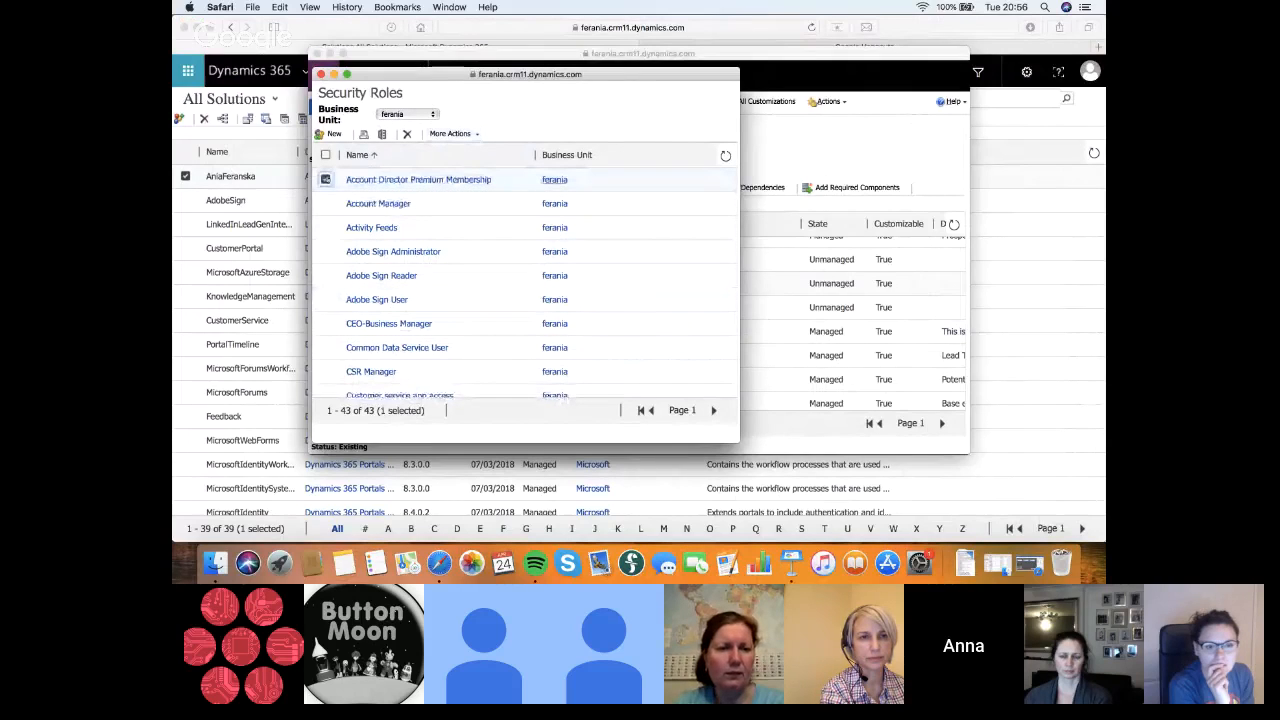
left_click(452, 134)
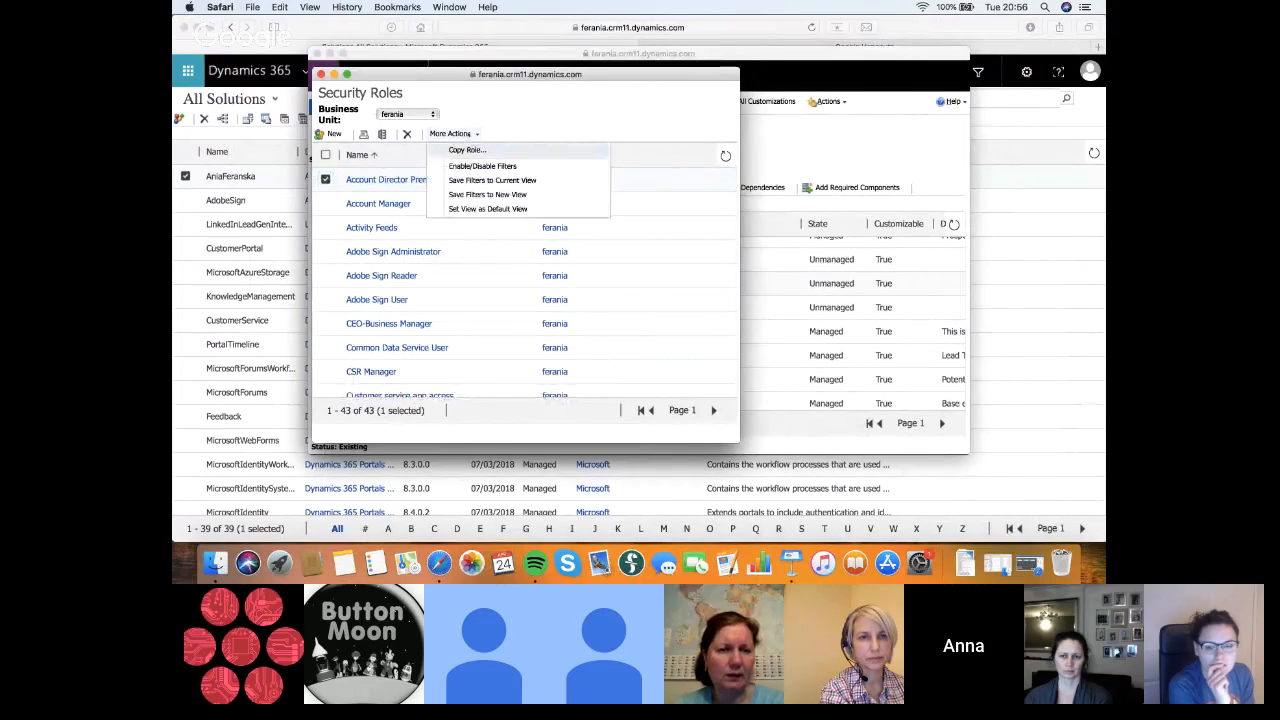
left_click(574, 126)
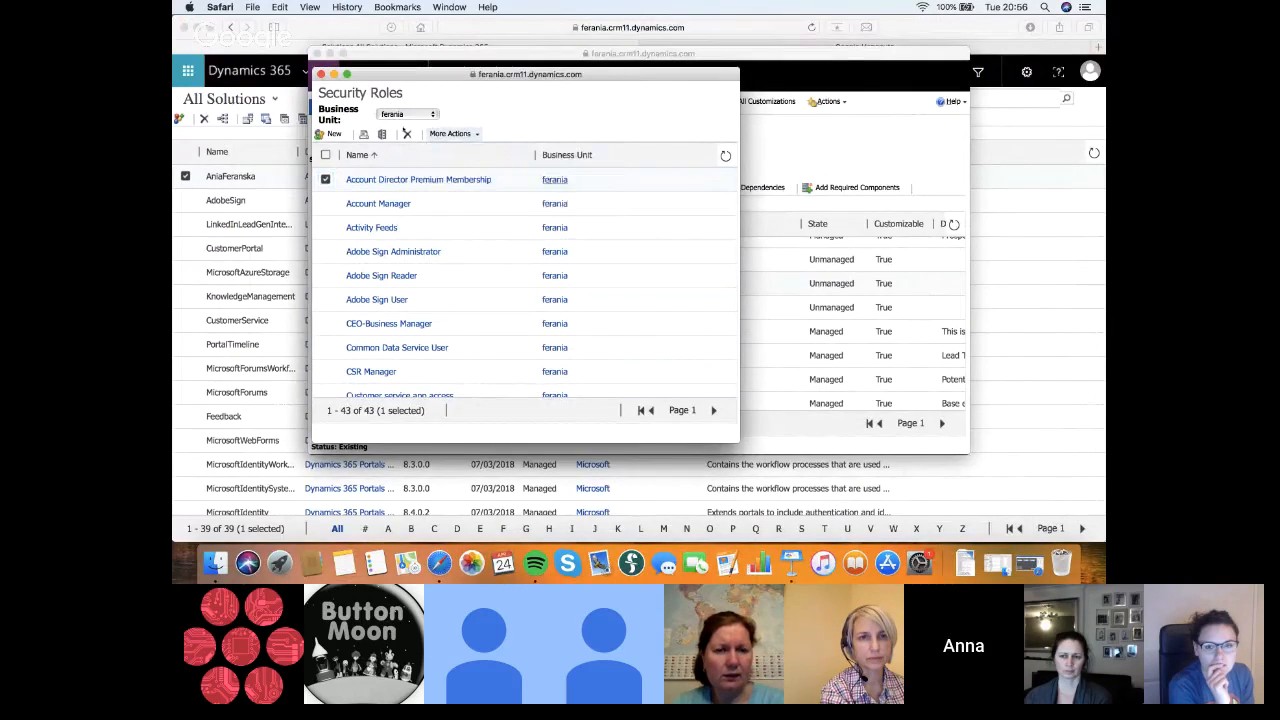
left_click(321, 74)
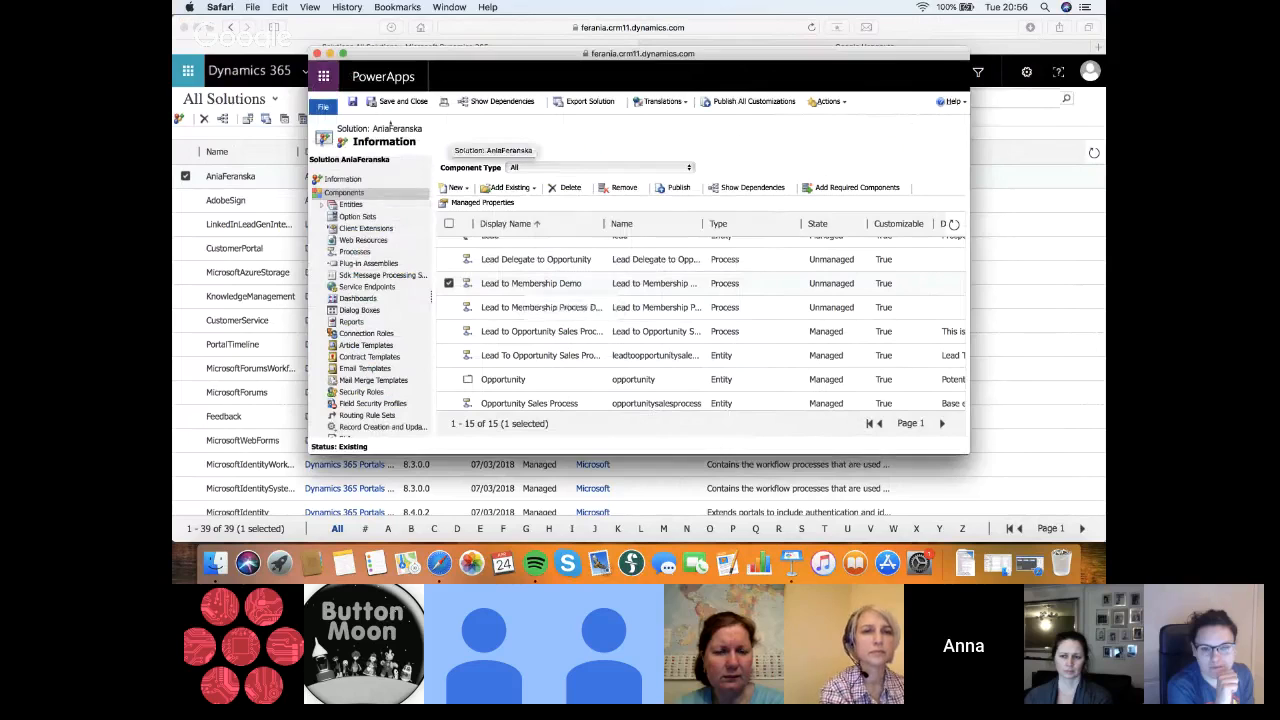
Save the open solution, publish all of its customizations, and close the solution window
left_click(354, 103)
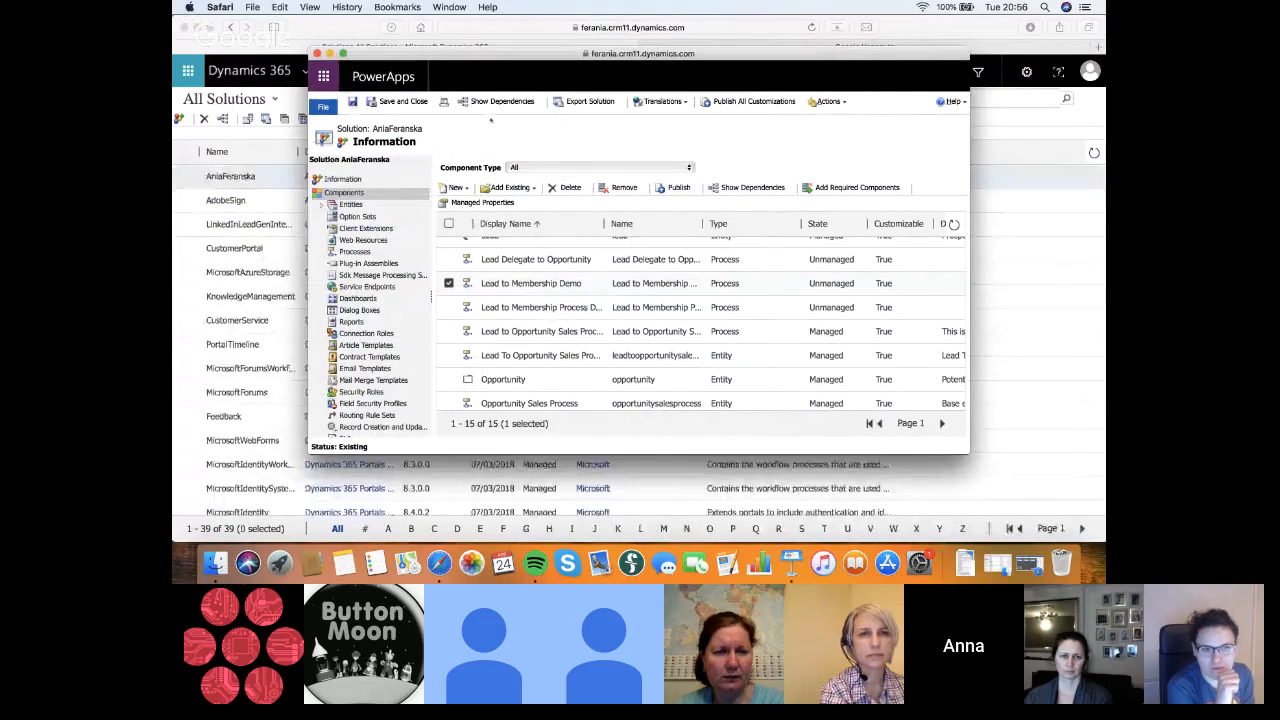
left_click(758, 103)
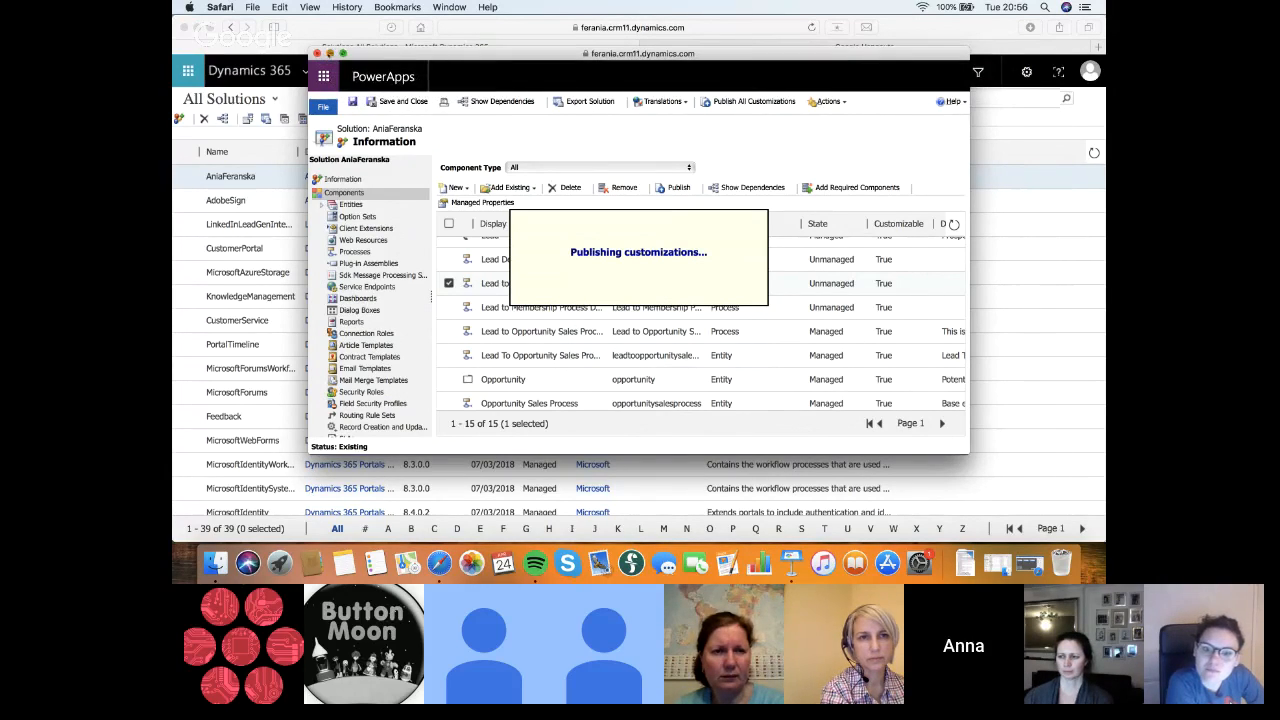
left_click(316, 53)
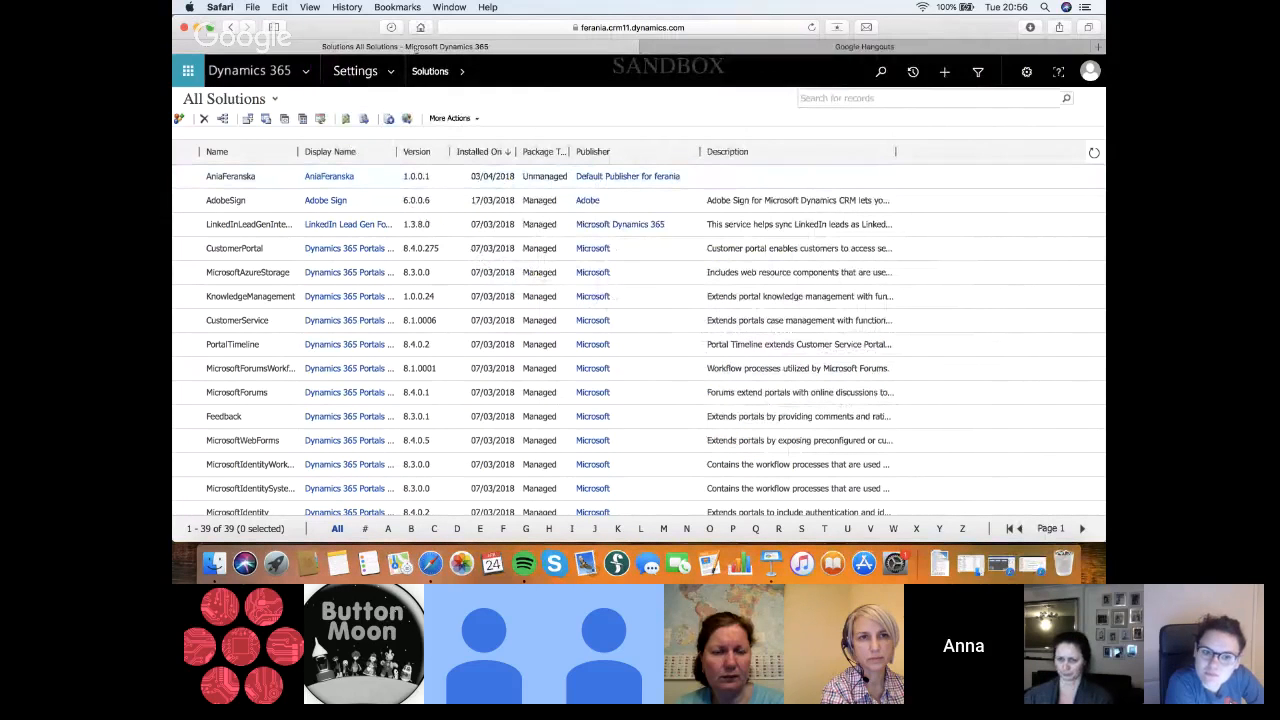
Go to the Security area of Settings and open the first user's record in the Enabled Users list
left_click(187, 71)
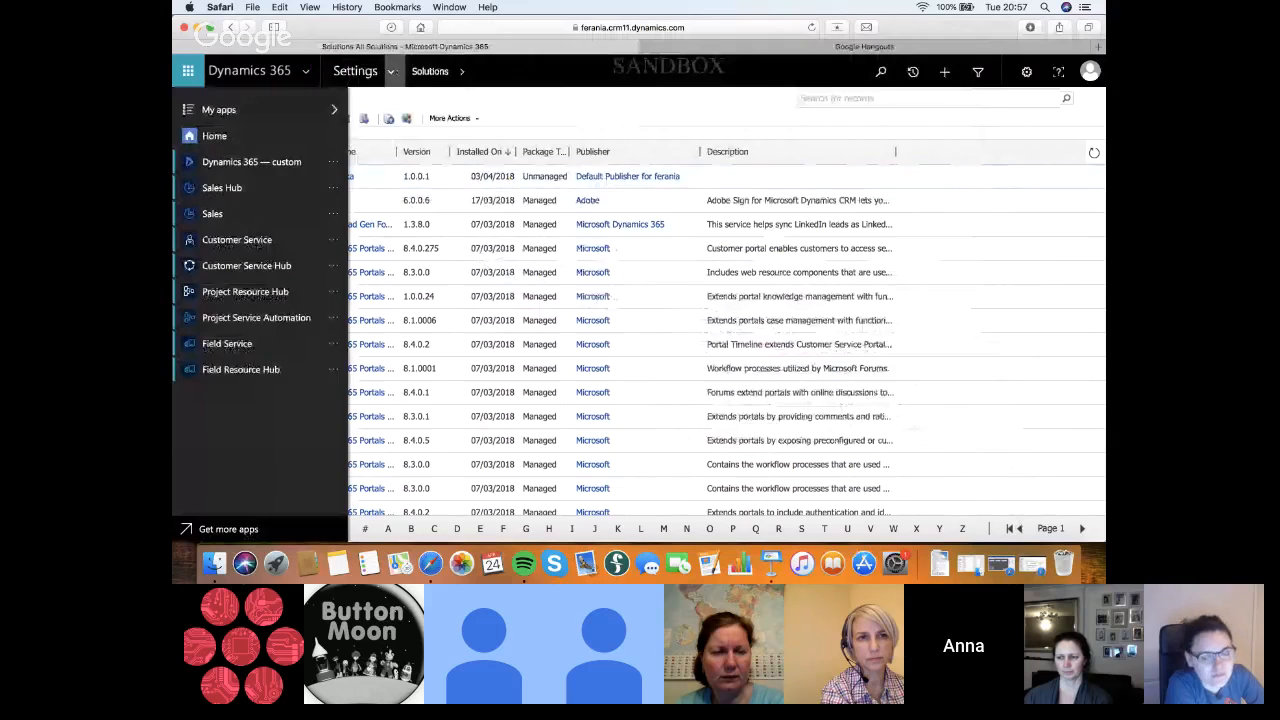
left_click(390, 71)
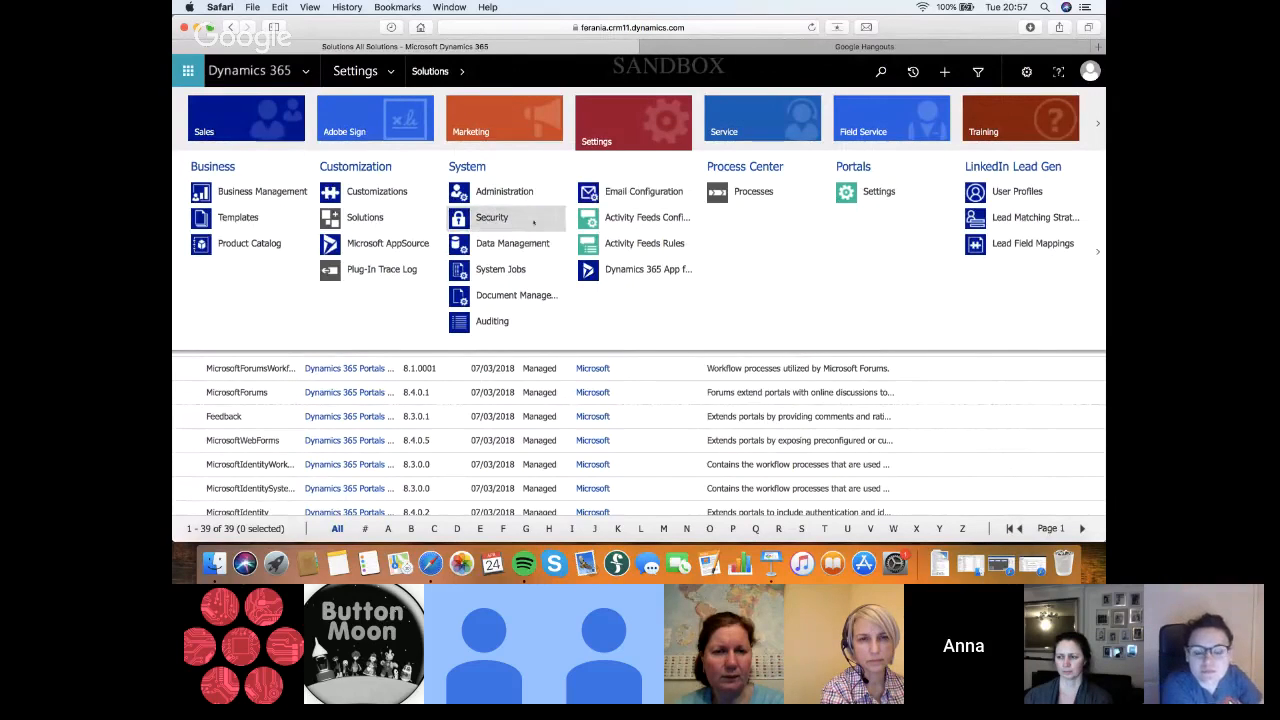
left_click(533, 220)
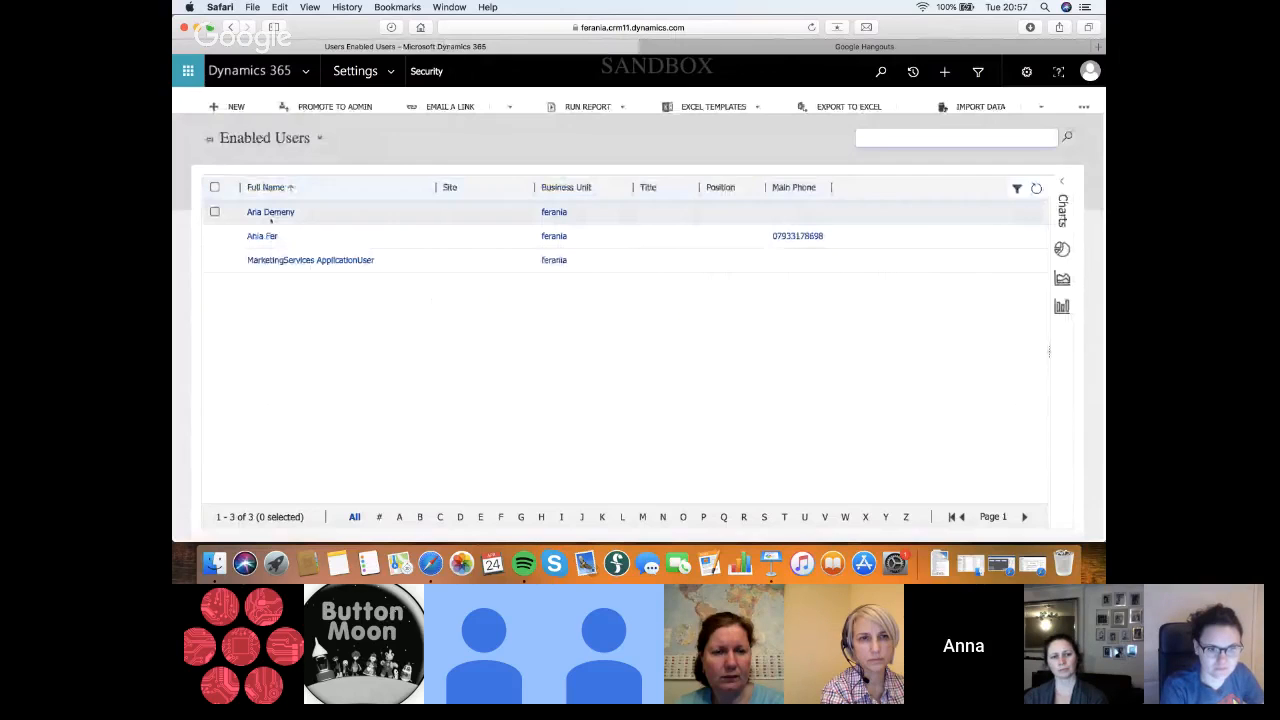
left_click(264, 215)
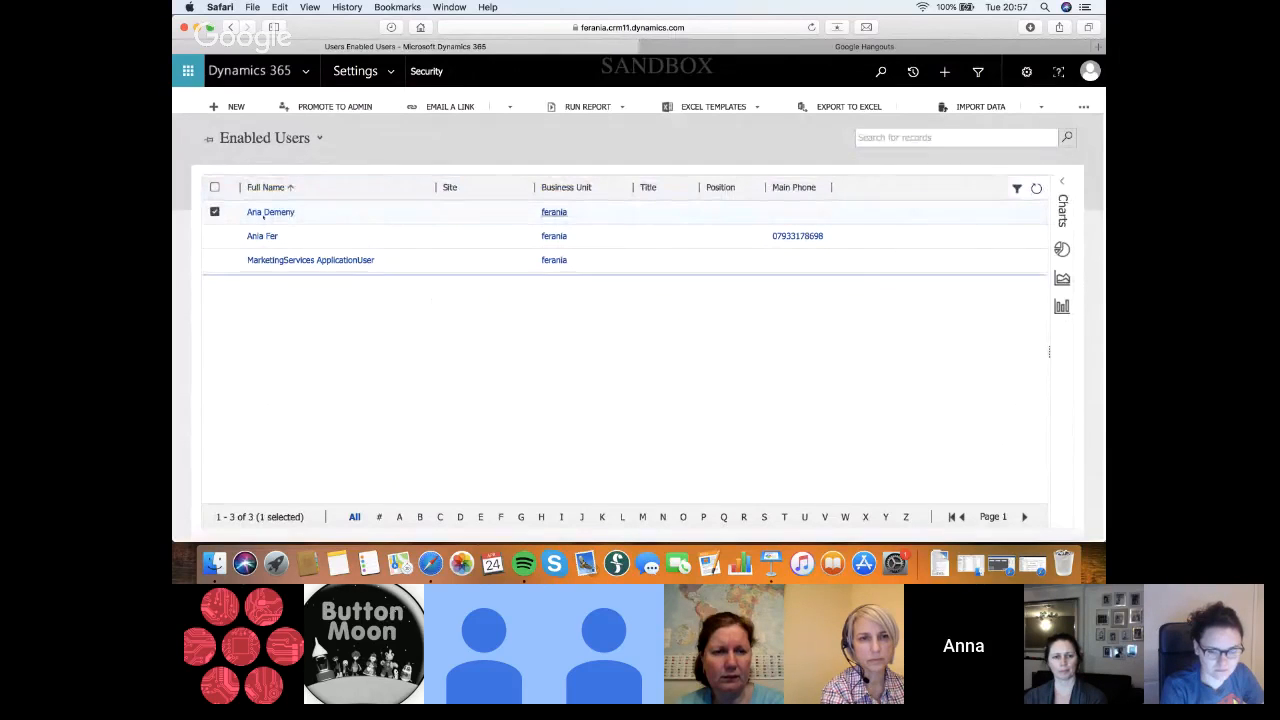
left_click(265, 212)
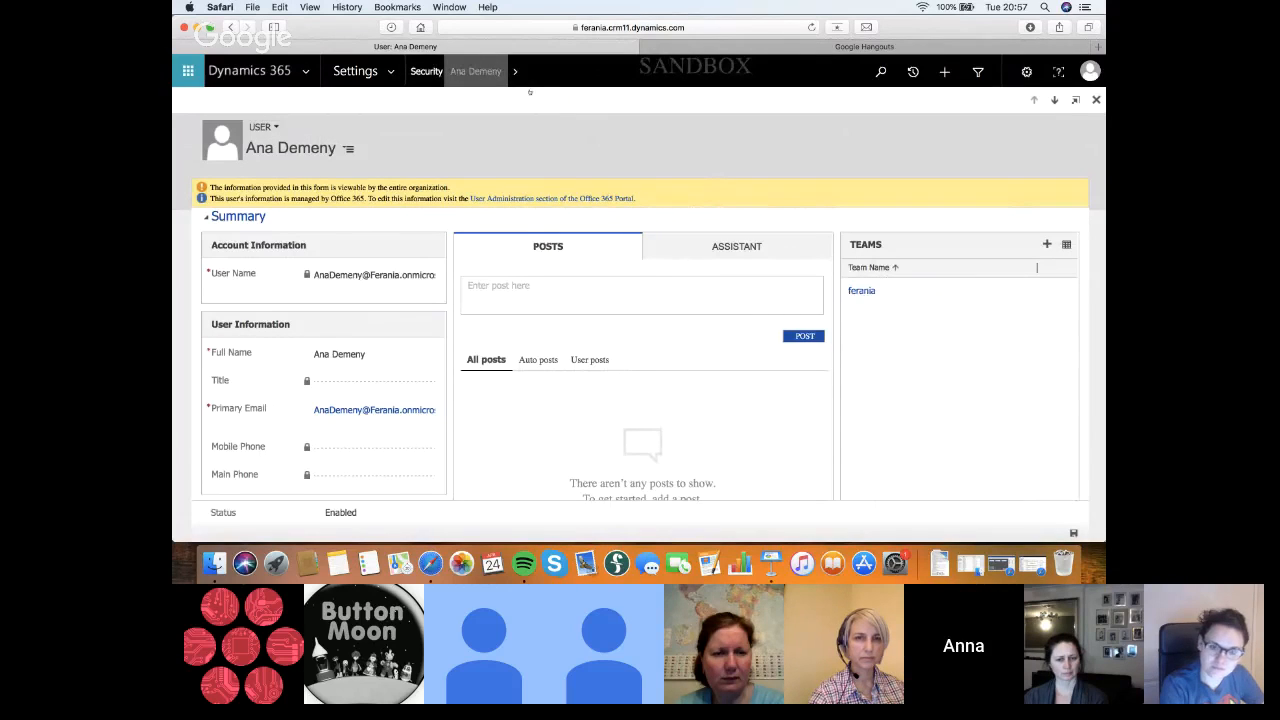
Reopen the same user's record from the Enabled Users list and try to manage that user's security roles
left_click(231, 27)
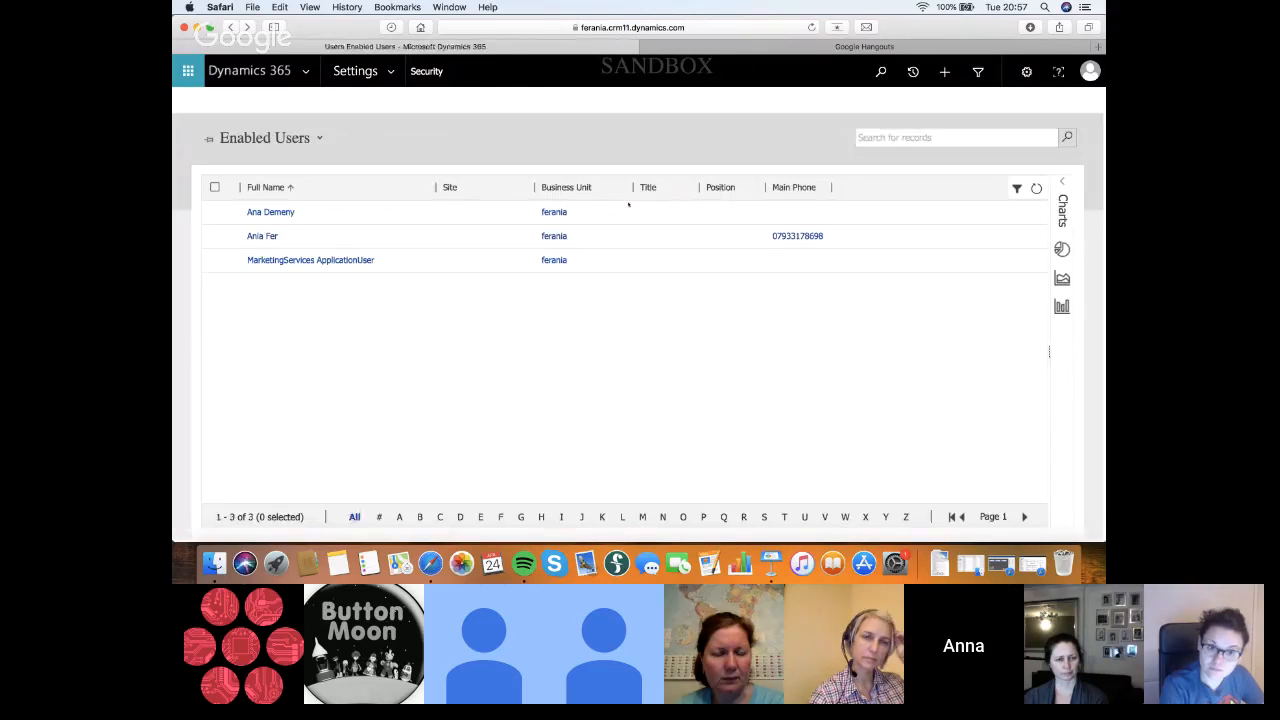
left_click(390, 222)
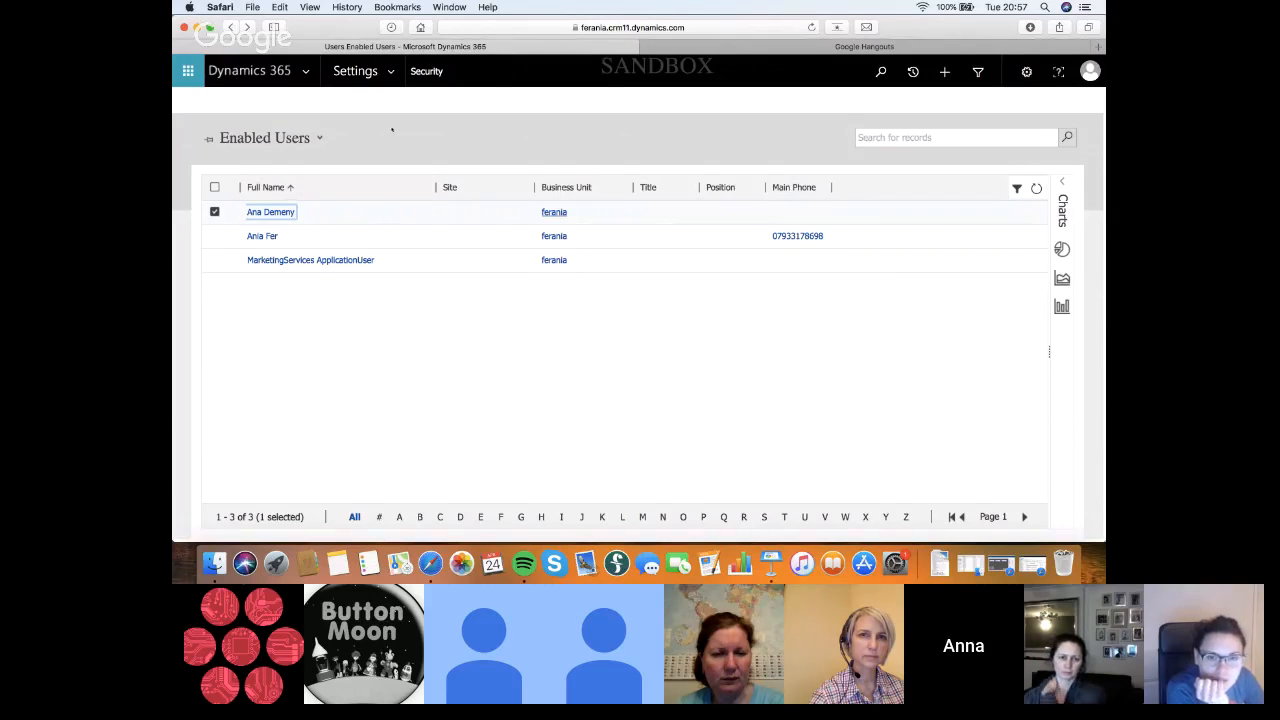
left_click(271, 212)
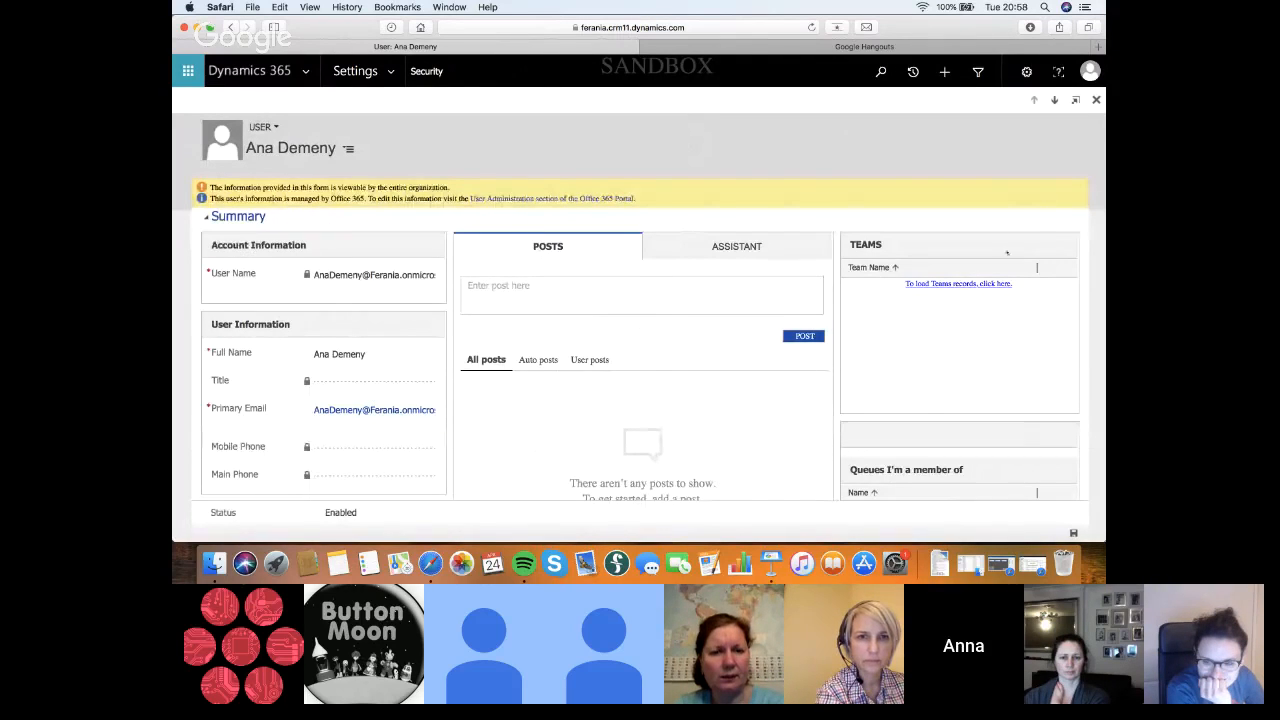
scroll(677, 355, "down", 3)
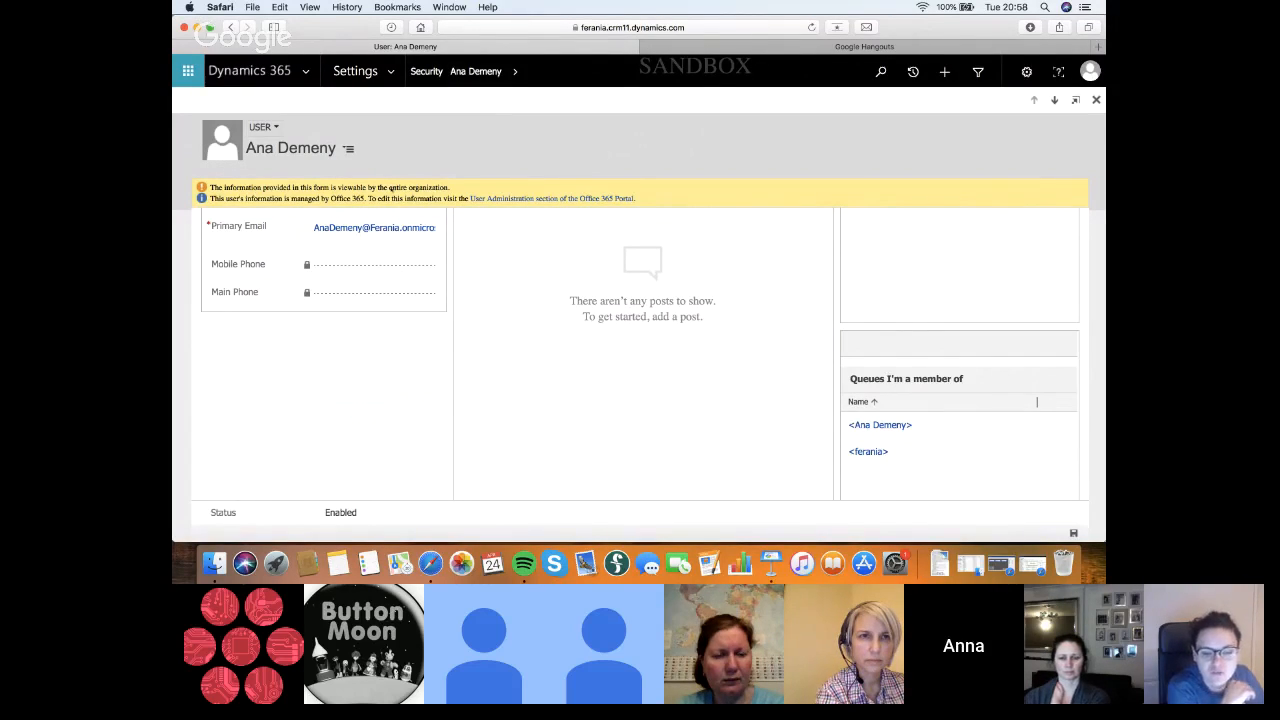
scroll(659, 291, "up", 4)
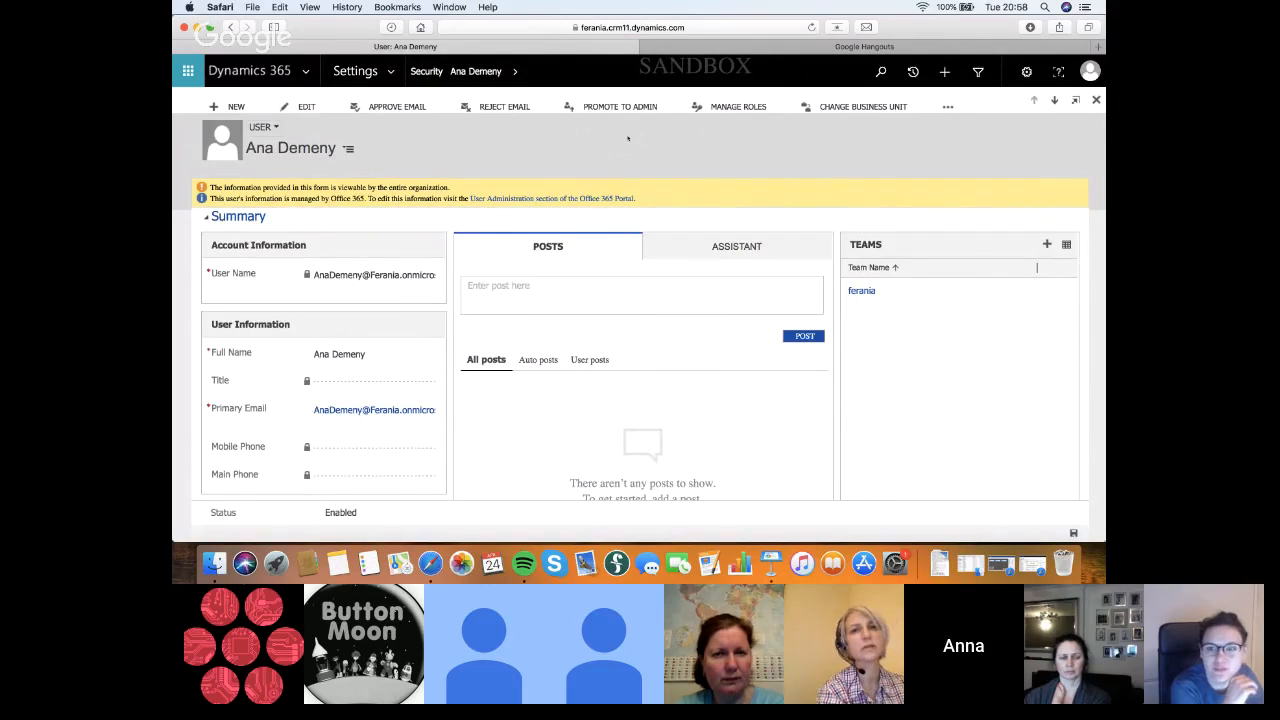
left_click(738, 106)
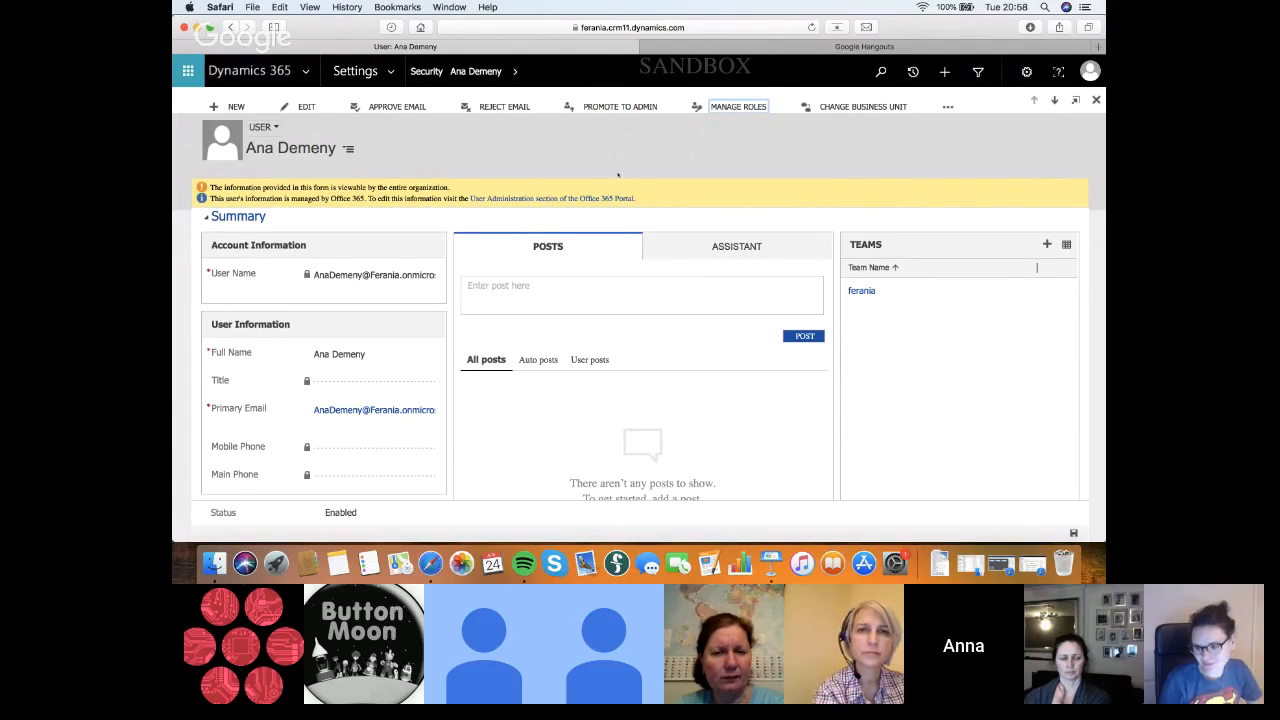
left_click(755, 108)
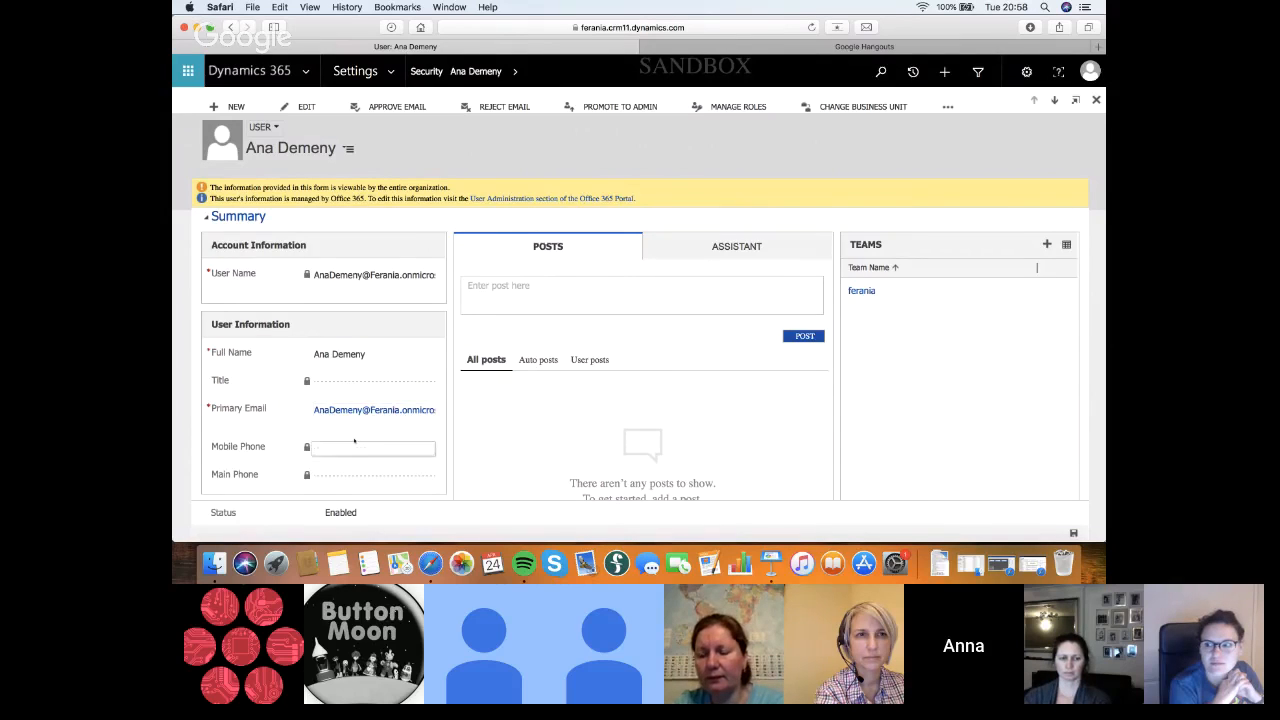
Look through the sections of the user record, from the summary and details down to Scheduling
scroll(354, 440, "down", 3)
scroll(354, 440, "down", 10)
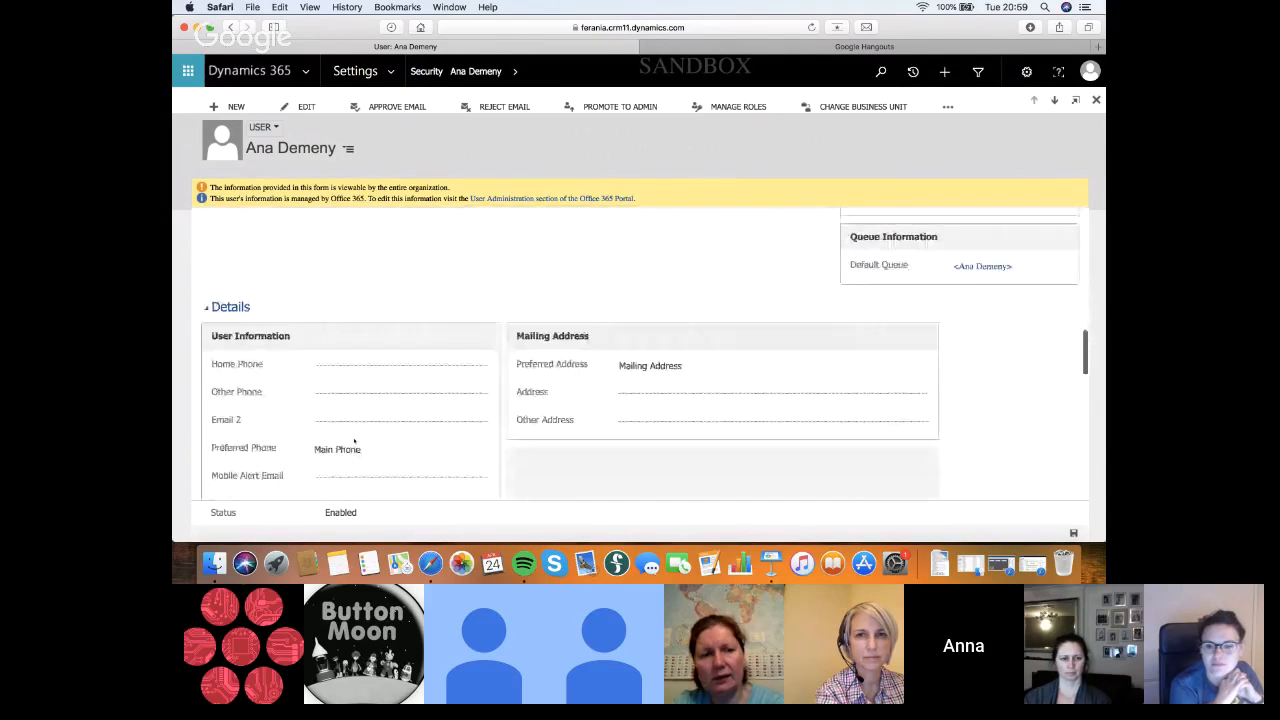
scroll(354, 440, "down", 3)
scroll(354, 440, "down", 8)
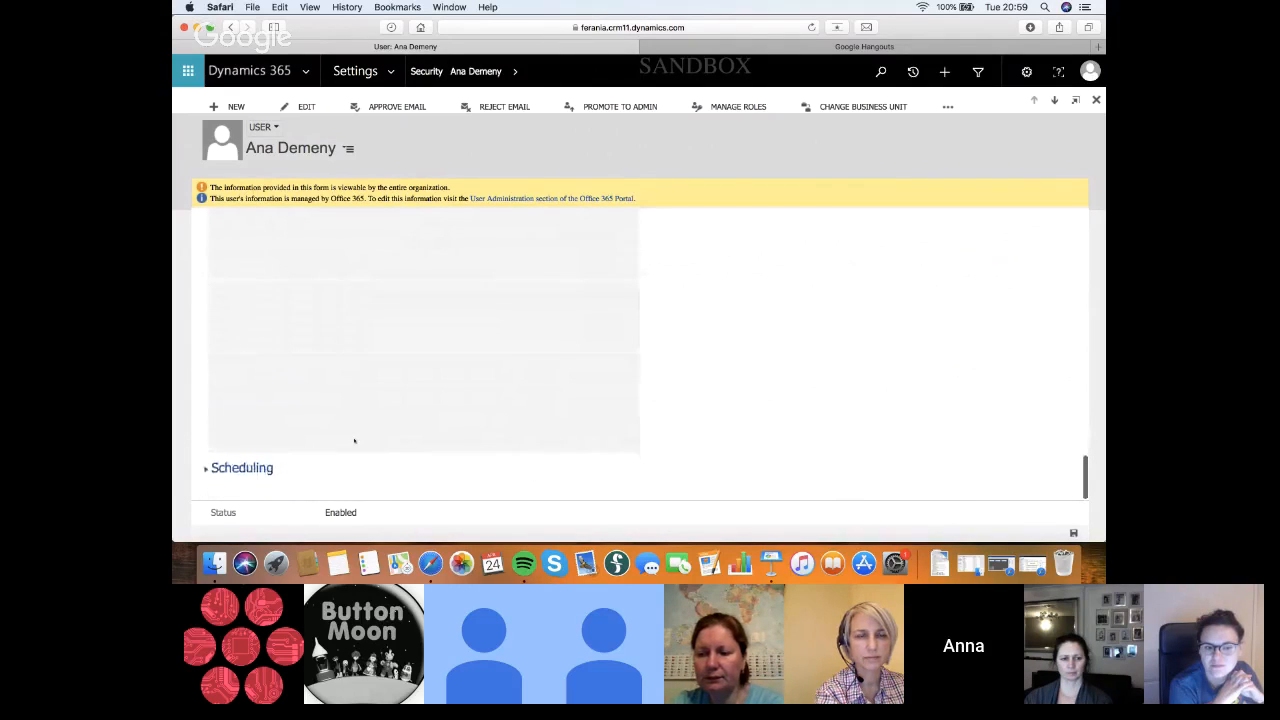
scroll(354, 440, "up", 8)
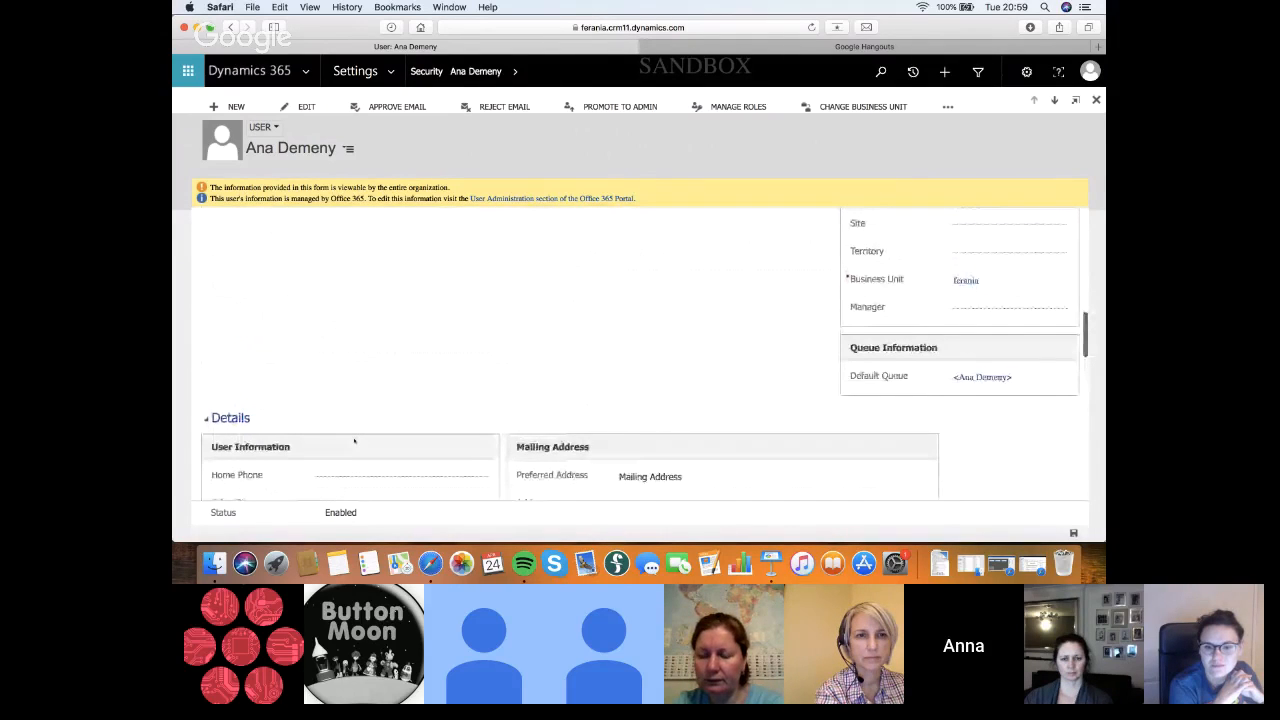
scroll(627, 378, "up", 3)
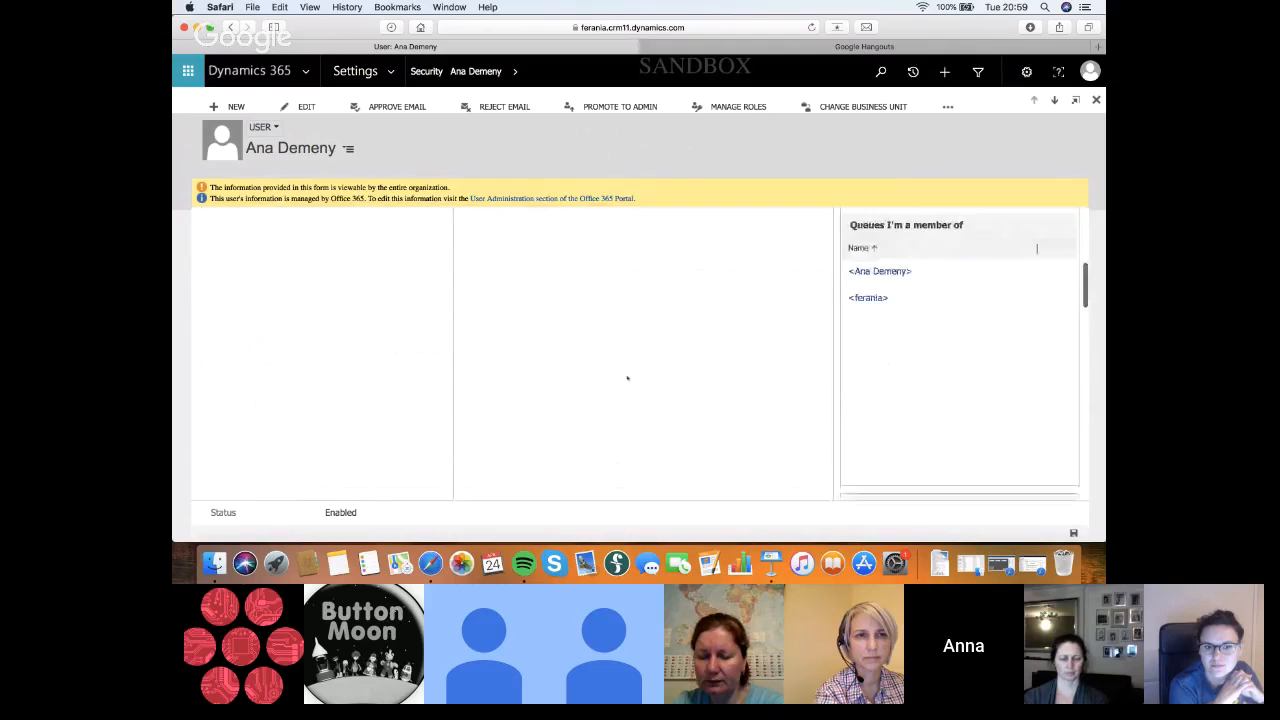
scroll(627, 378, "up", 5)
Retry managing the user's roles, reload the user record page, and dismiss the pending email warning
left_click(676, 106)
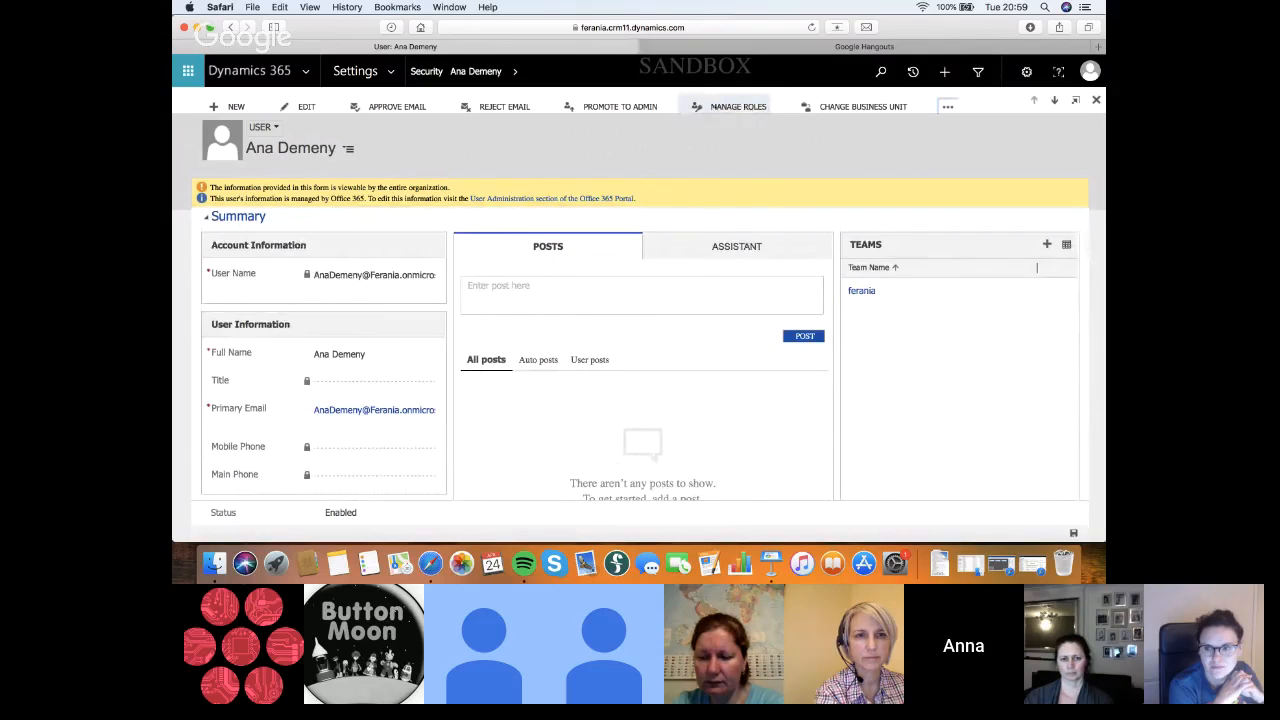
left_click(738, 106)
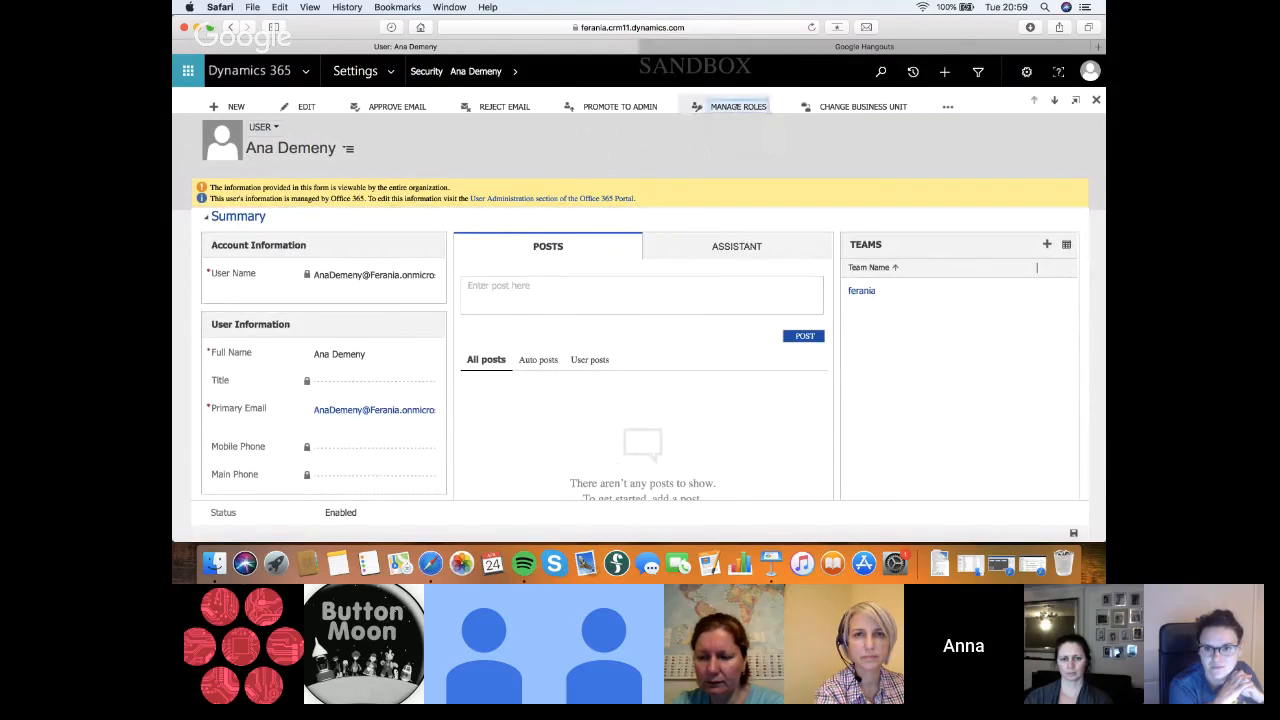
left_click(730, 27)
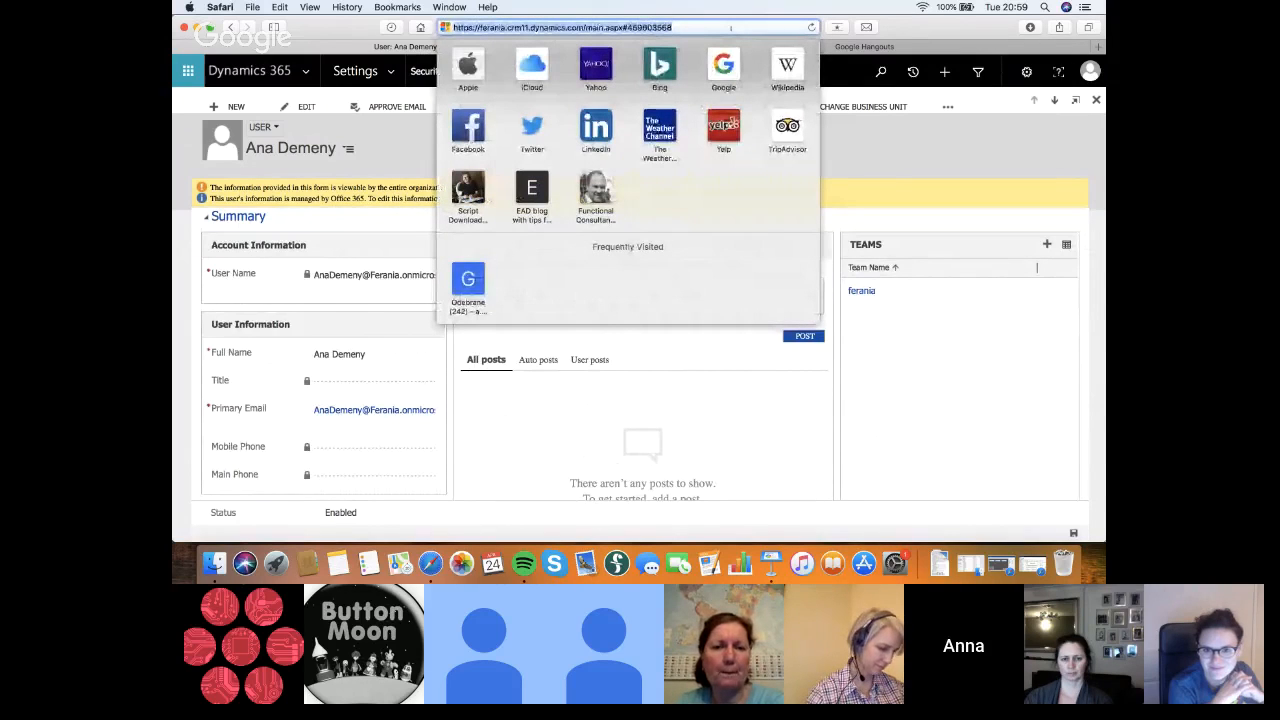
key("Return")
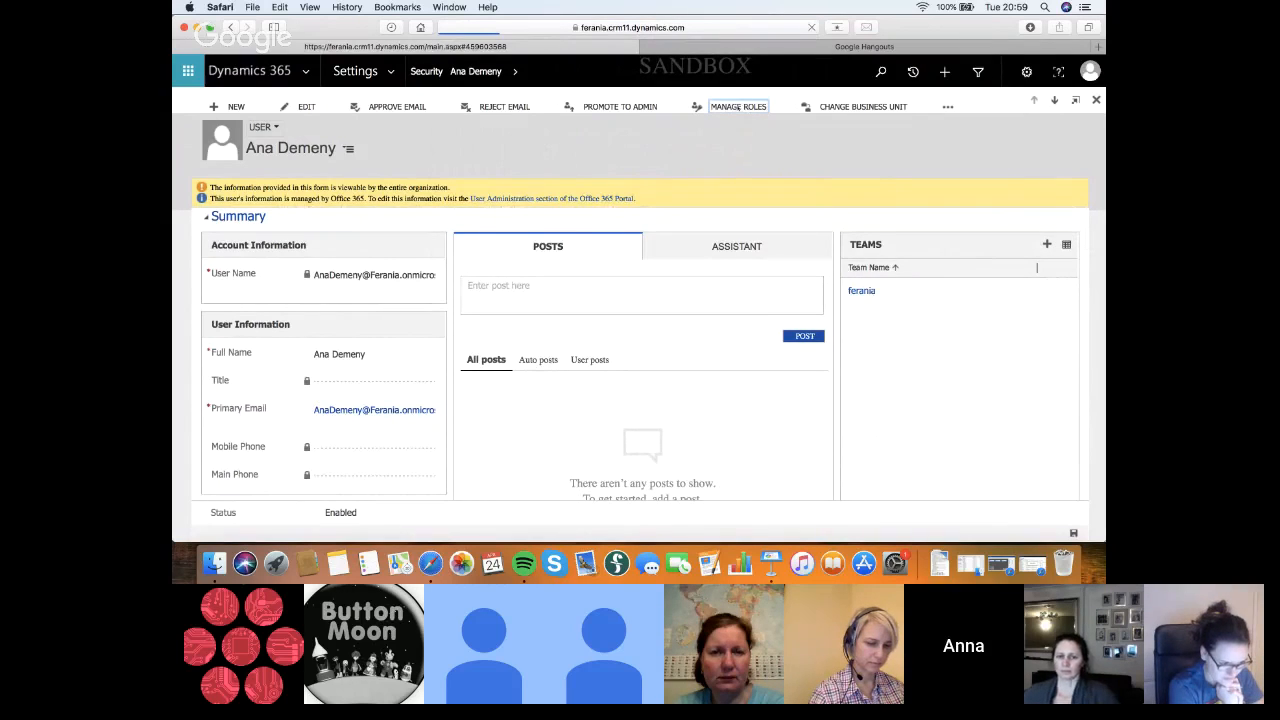
left_click(738, 107)
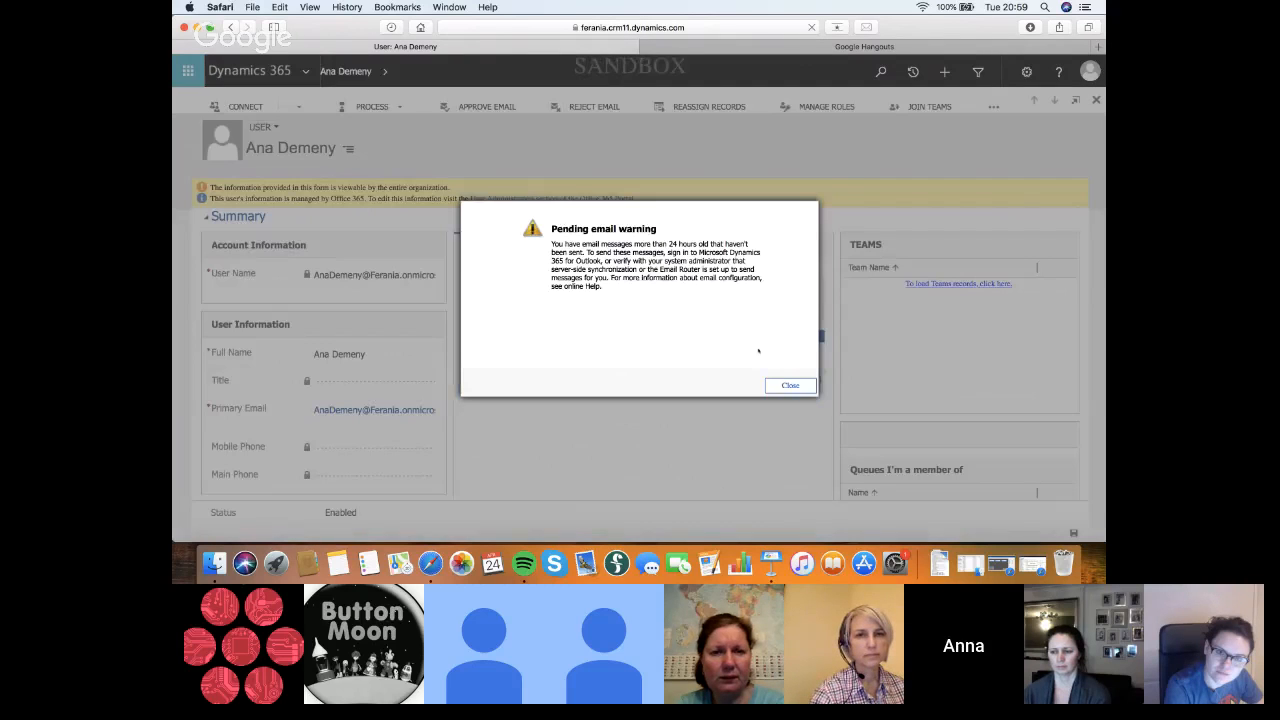
left_click(790, 388)
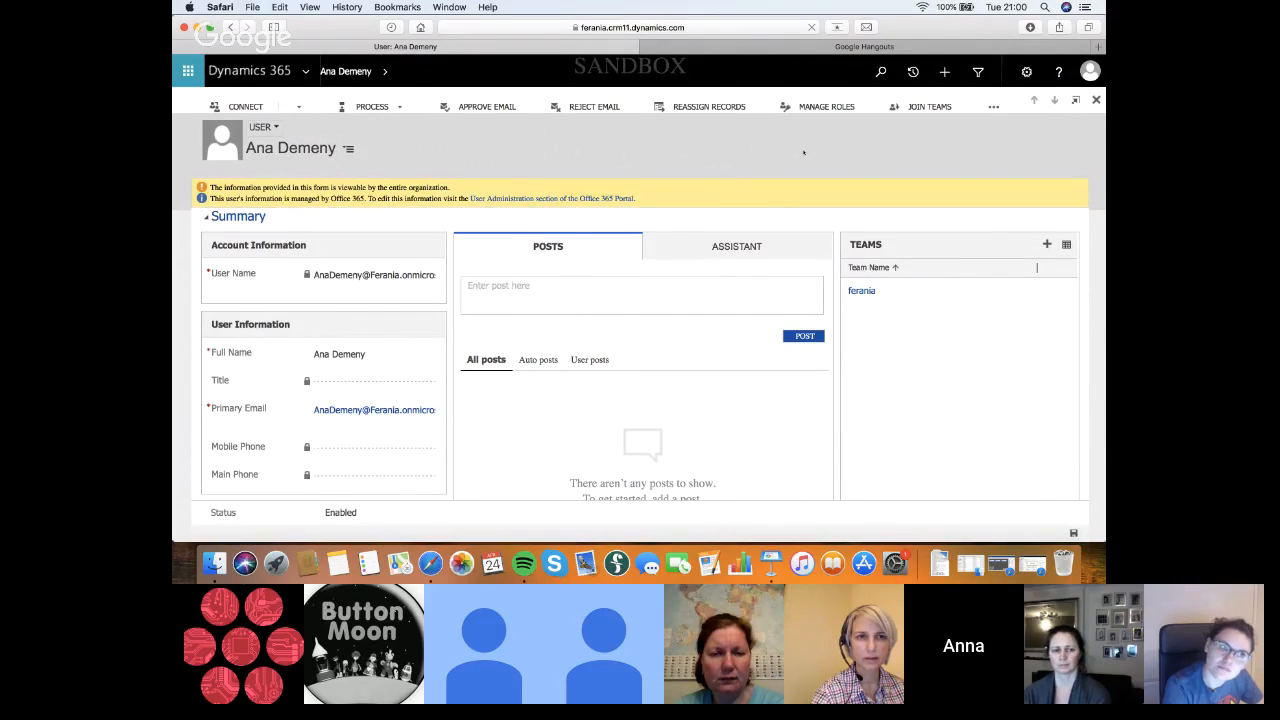
Return to the user record and open the Manage User Roles dialog for this user
left_click(552, 198)
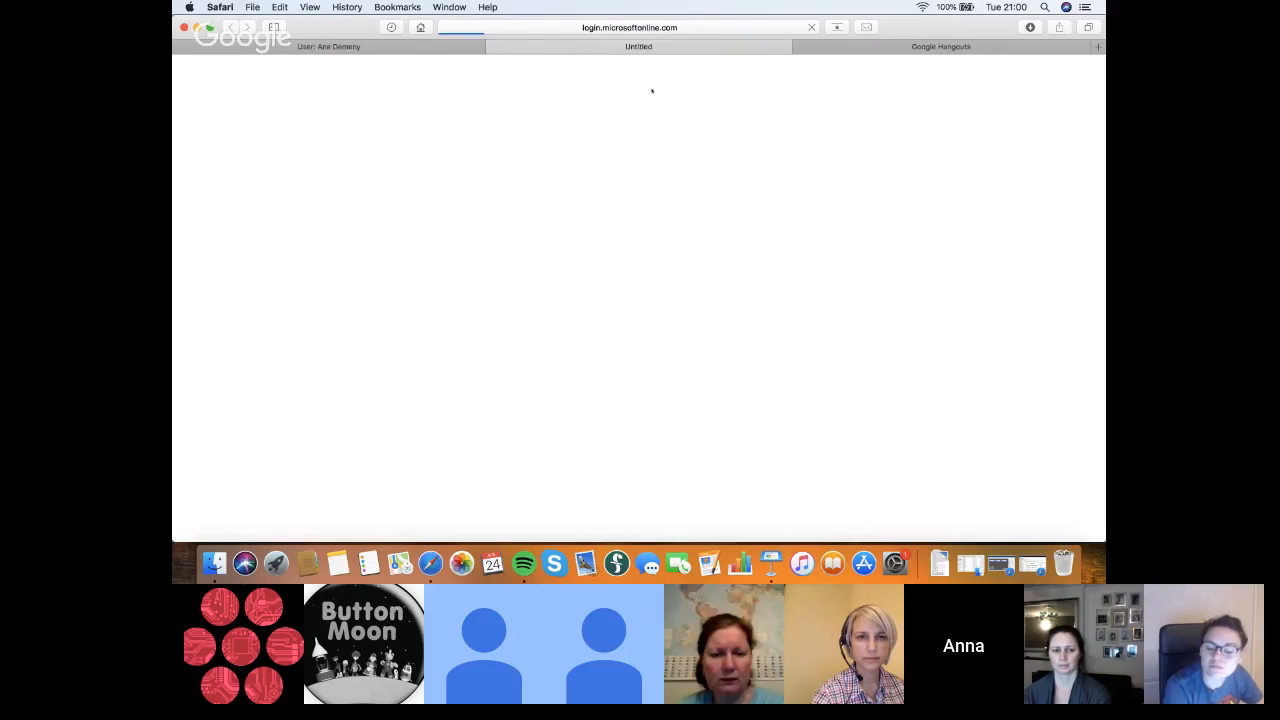
left_click(378, 47)
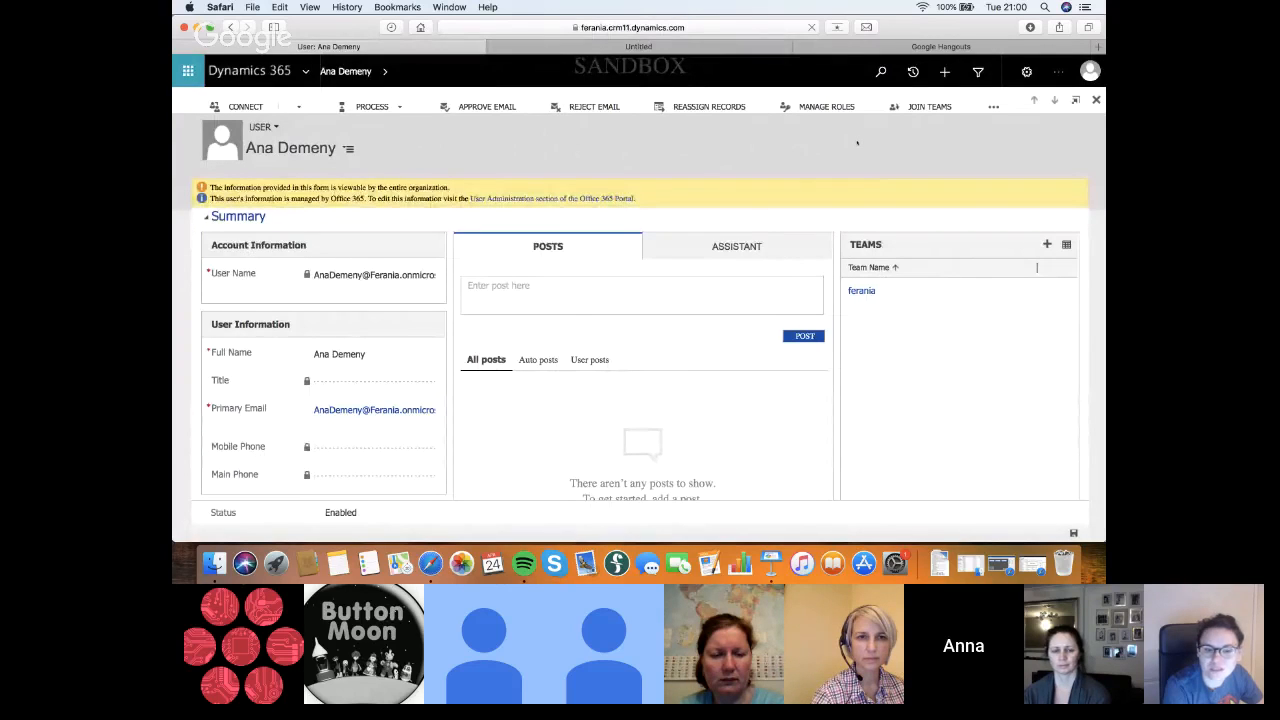
left_click(833, 108)
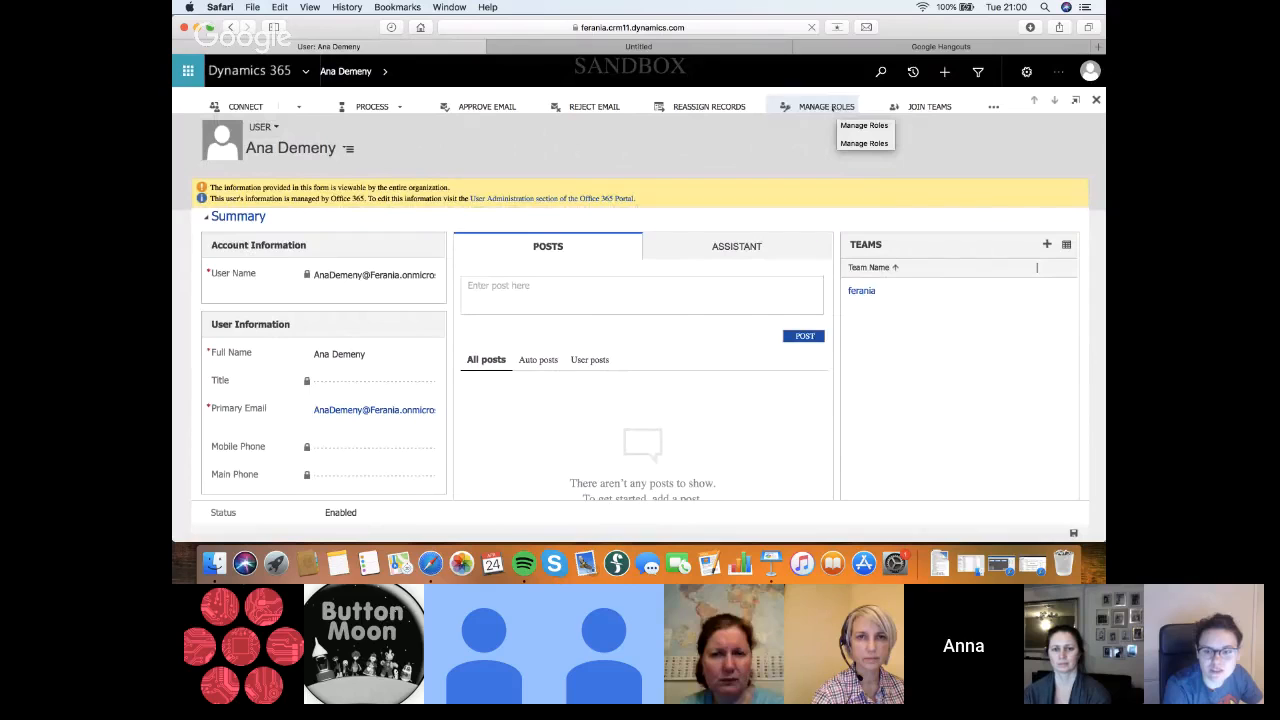
left_click(864, 125)
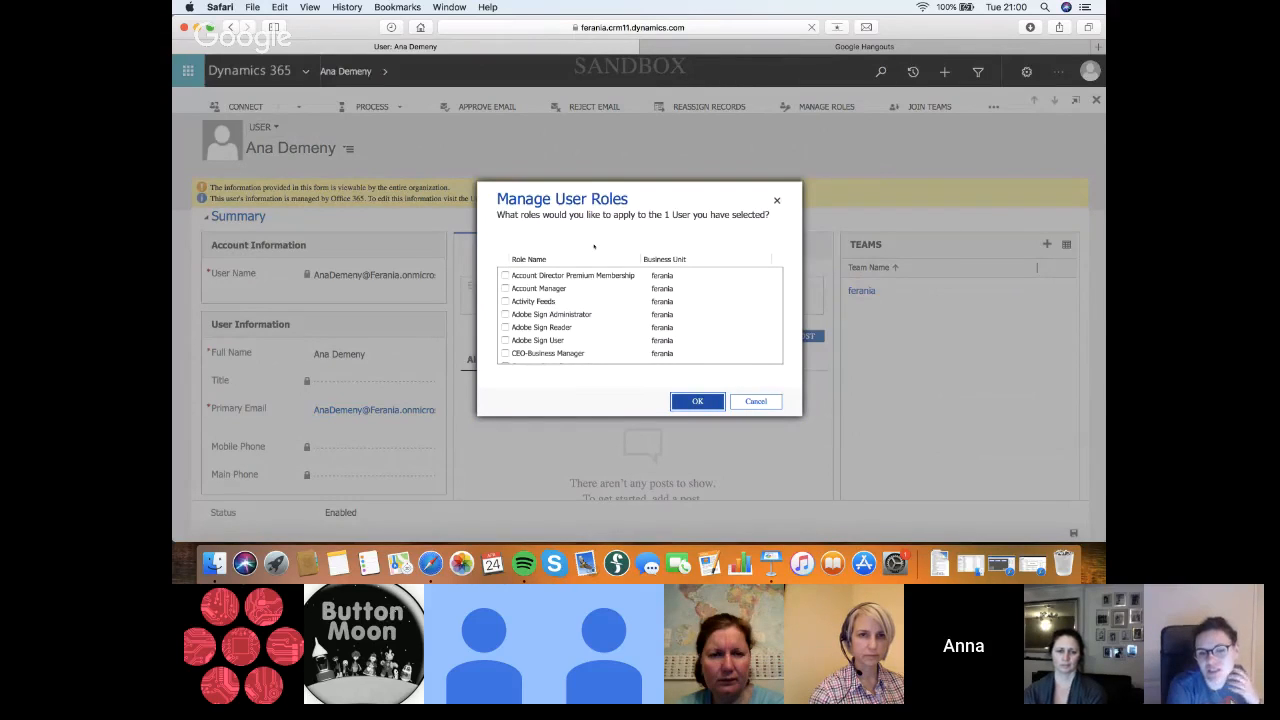
Review which roles are assigned to the user across the Manage User Roles list, and confirm the dialog
scroll(581, 310, "down", 4)
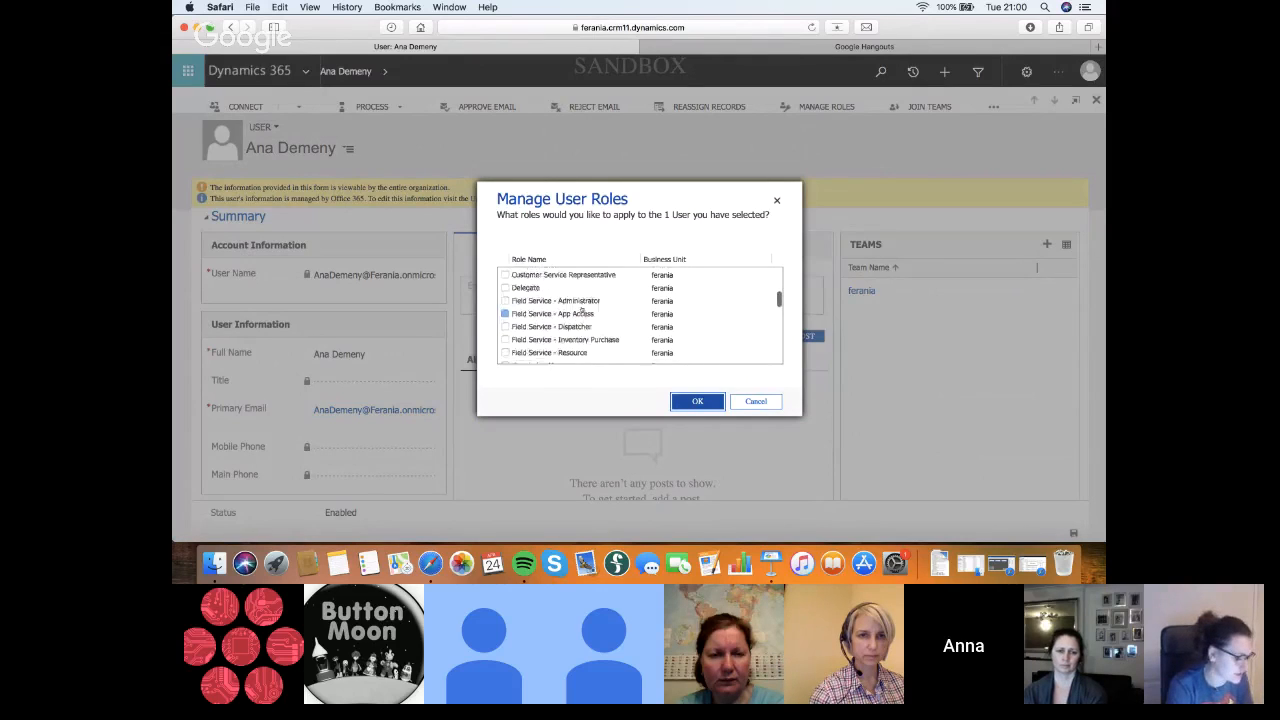
scroll(581, 310, "up", 4)
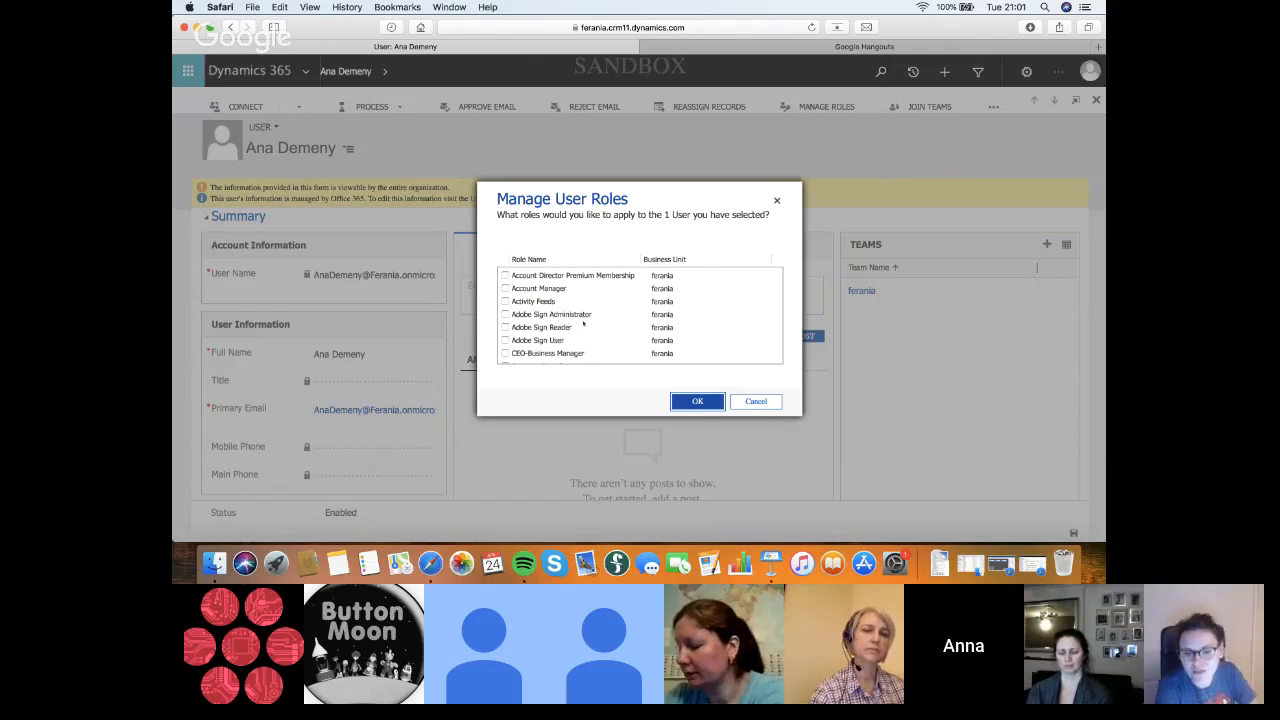
scroll(583, 323, "down", 2)
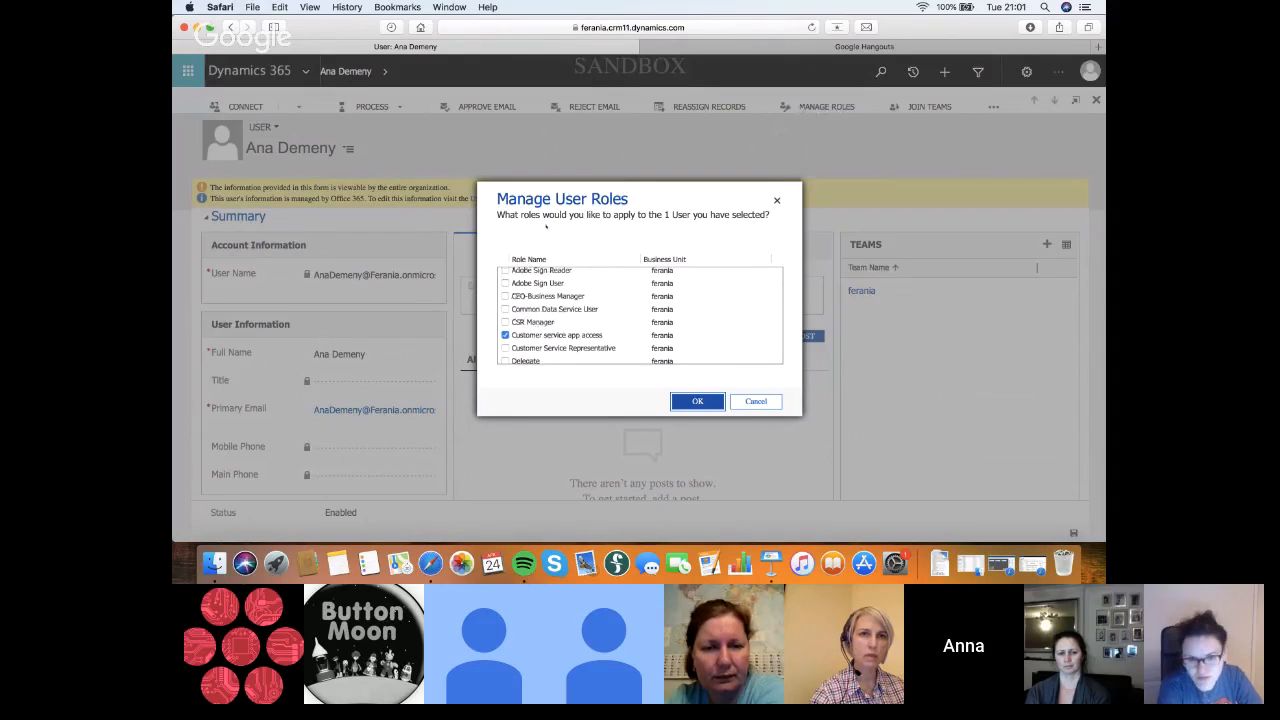
scroll(595, 286, "up", 3)
scroll(595, 287, "down", 4)
scroll(595, 286, "down", 5)
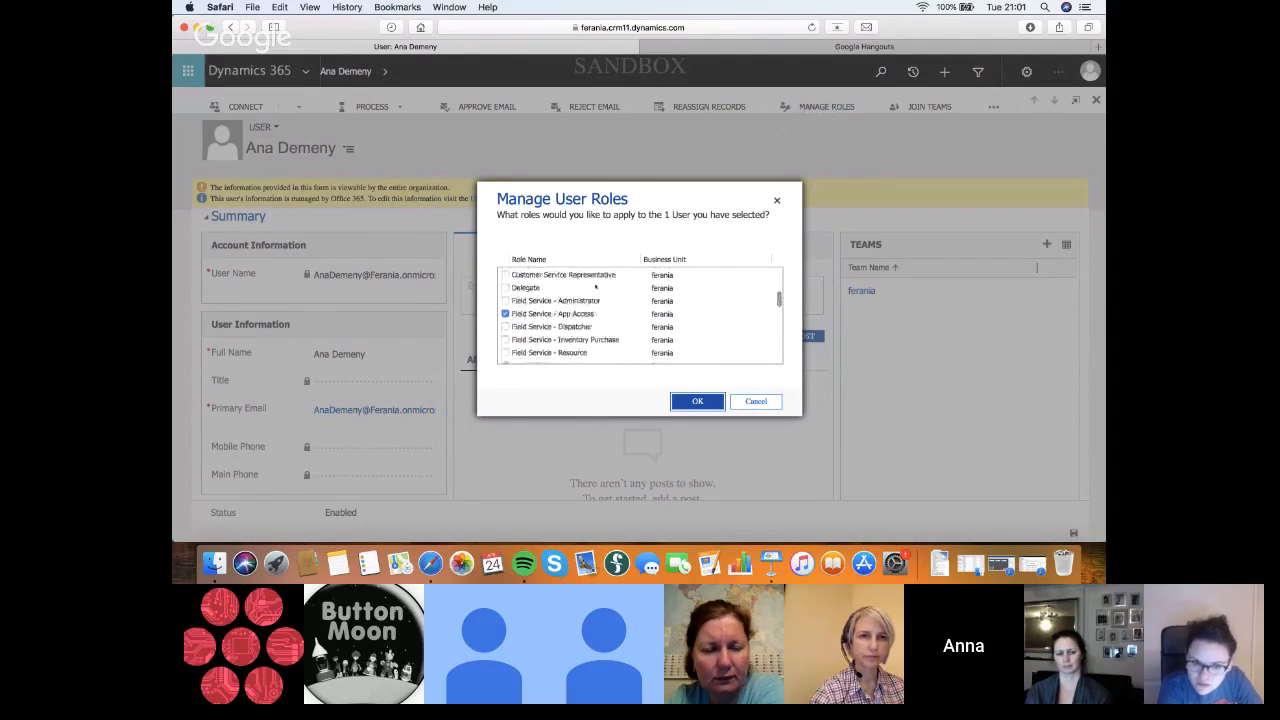
scroll(585, 330, "down", 5)
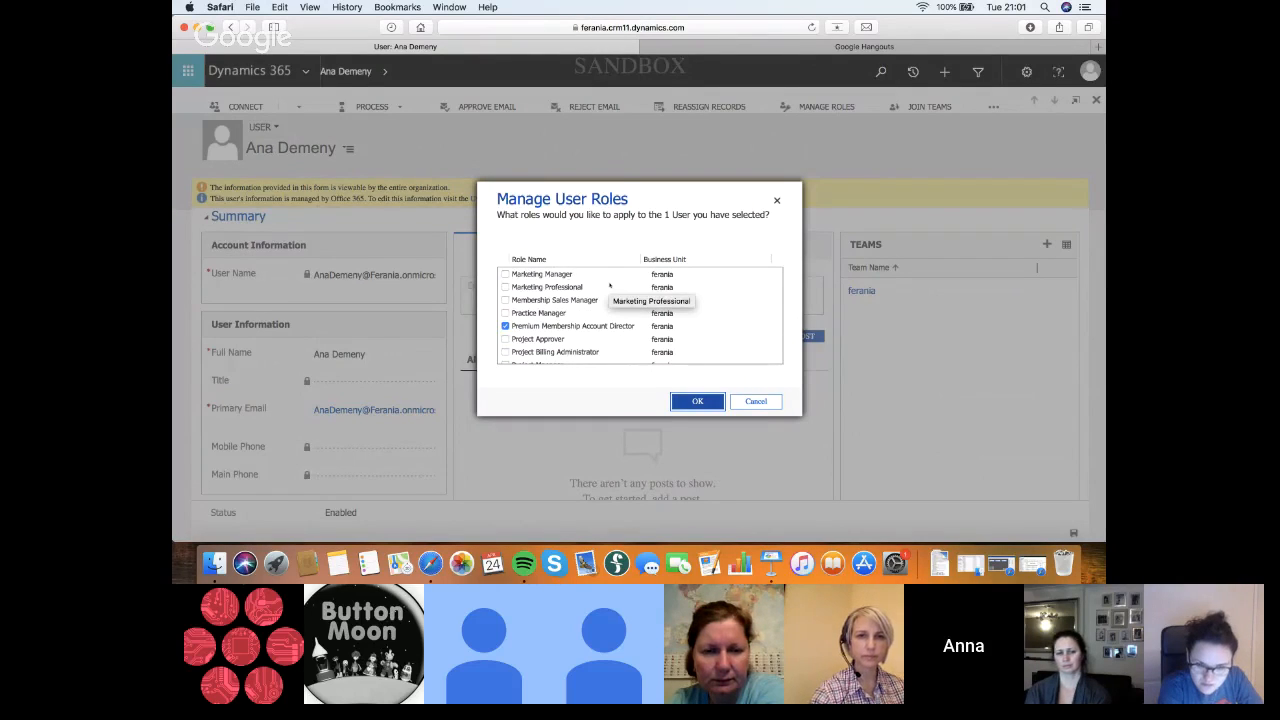
scroll(609, 286, "up", 3)
scroll(605, 286, "up", 5)
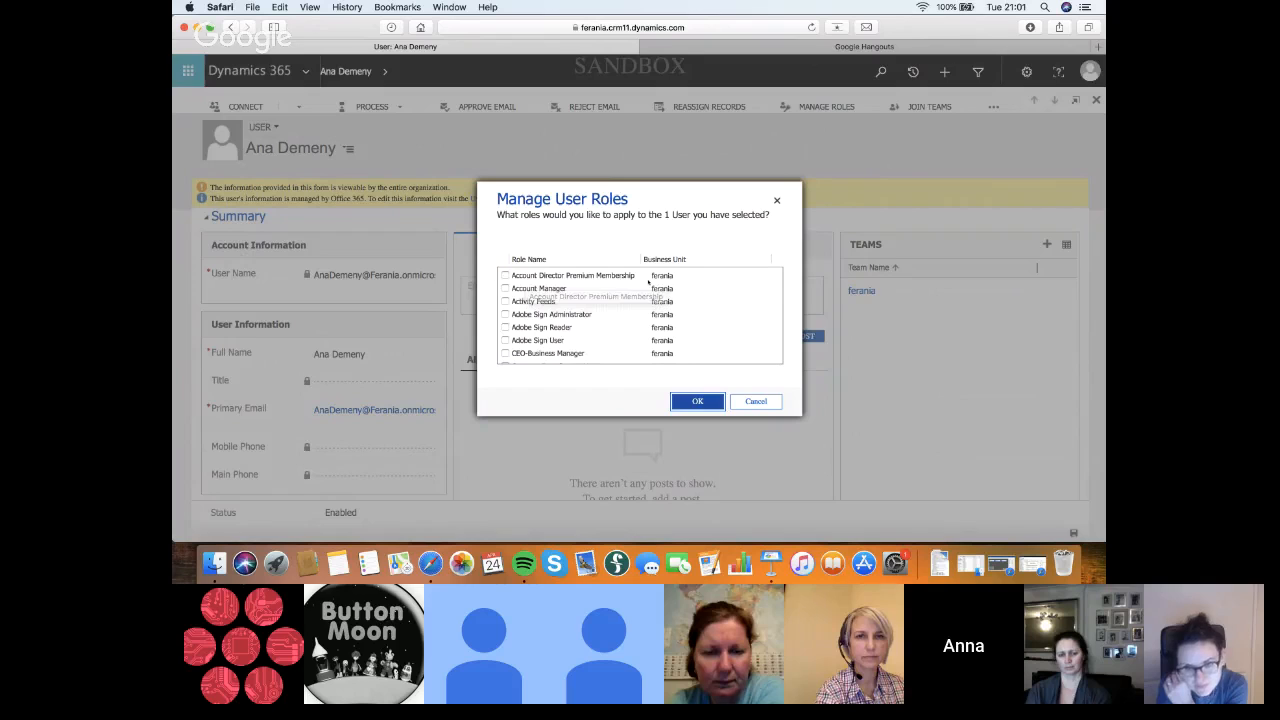
left_click(698, 400)
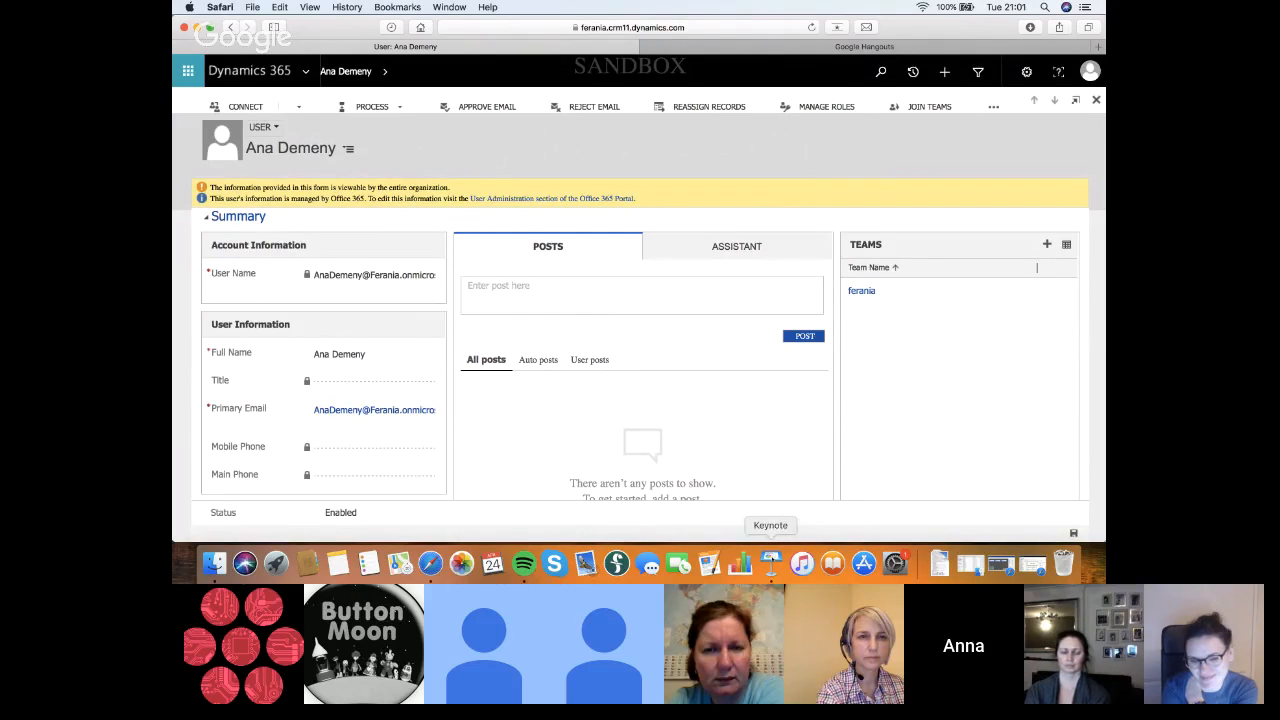
Switch to the Keynote presentation, show the closing Thank you slide, and close the presentation window
left_click(771, 562)
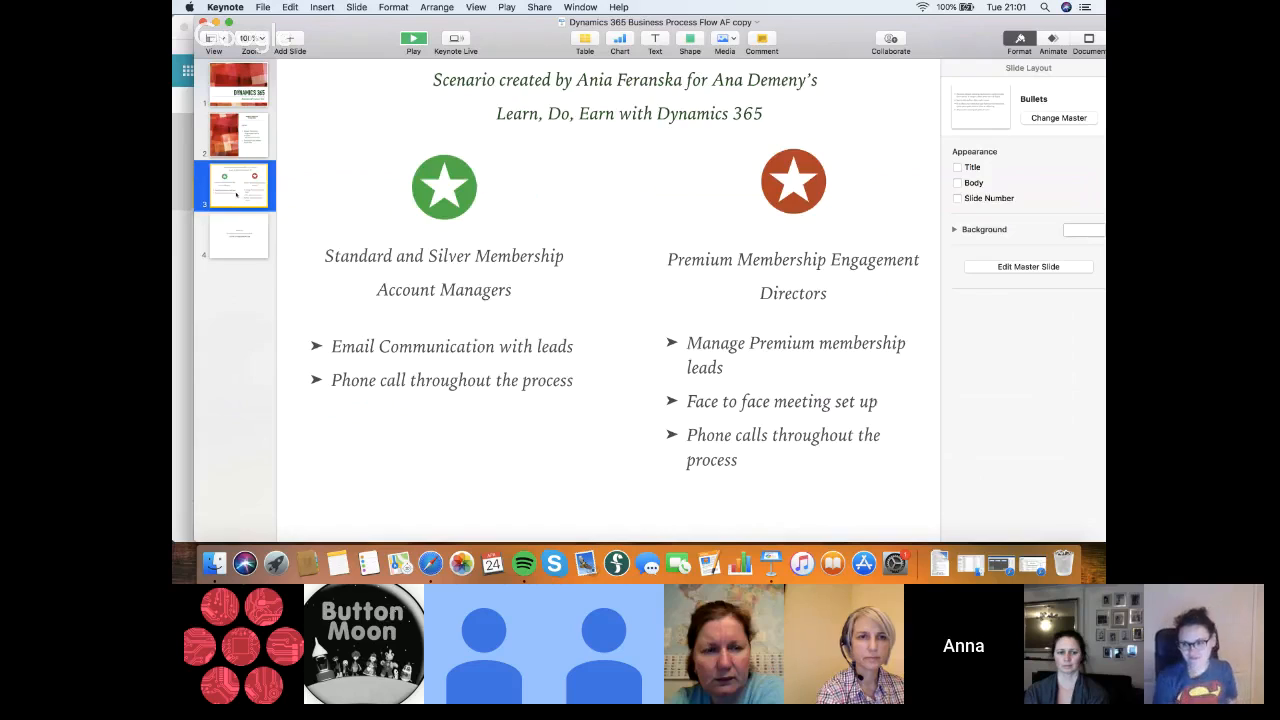
left_click(238, 236)
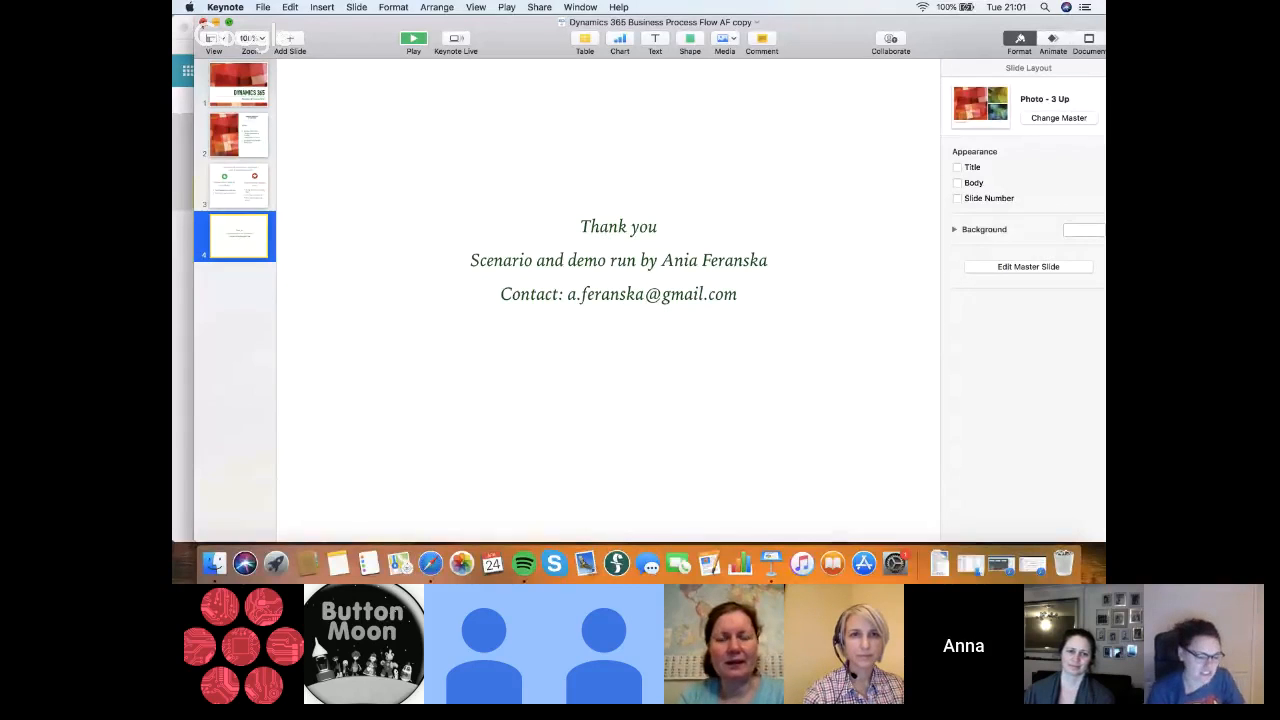
left_click(203, 21)
Switch to the Google Hangouts call in Safari and stop sharing the screen
left_click(762, 47)
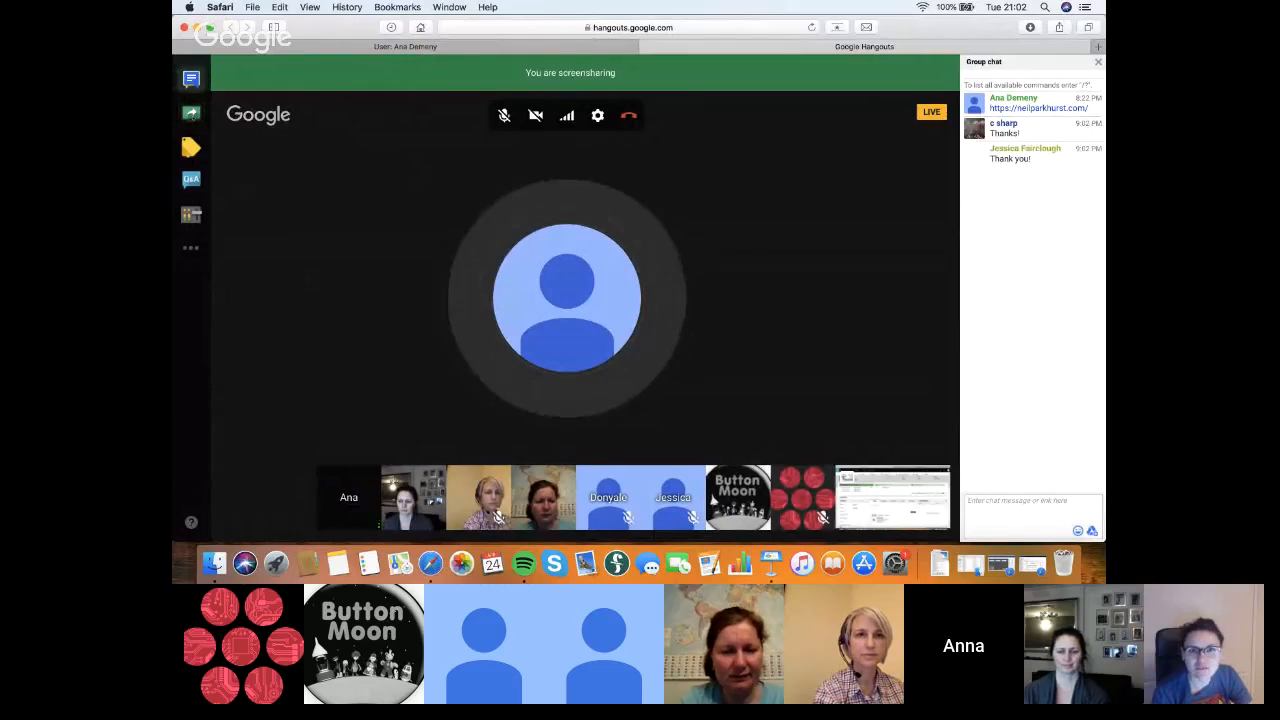
left_click(191, 113)
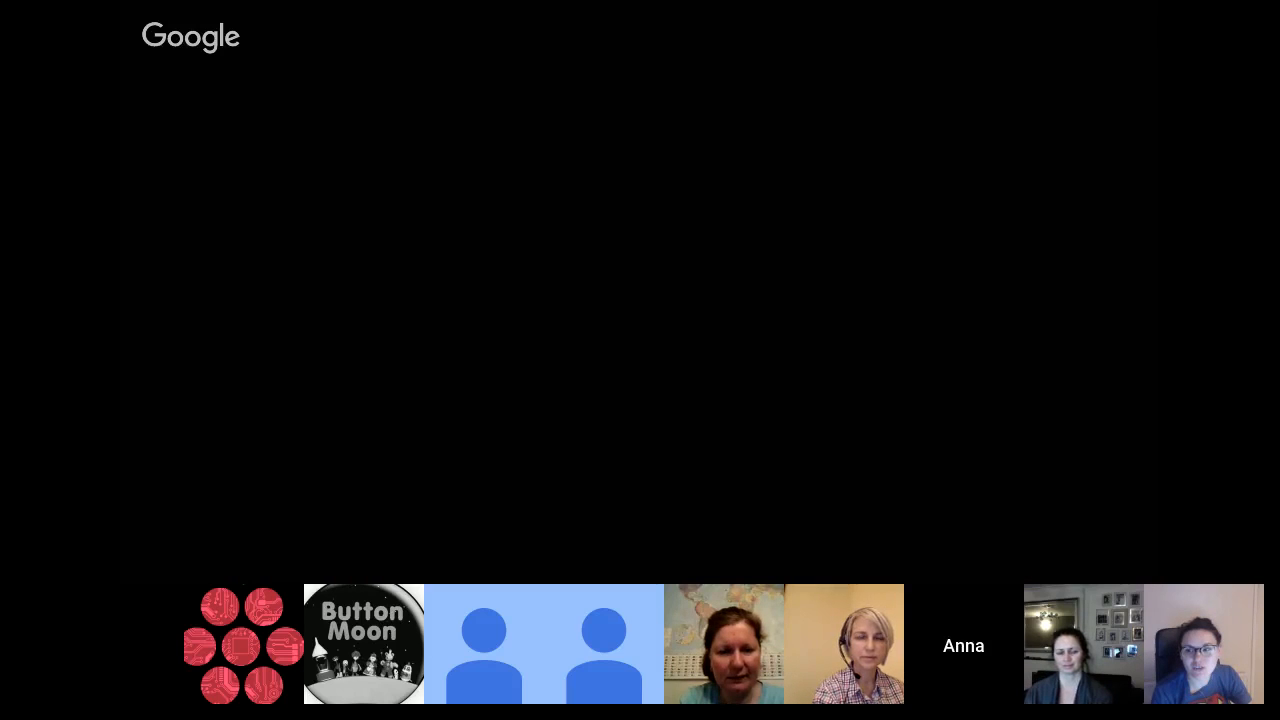